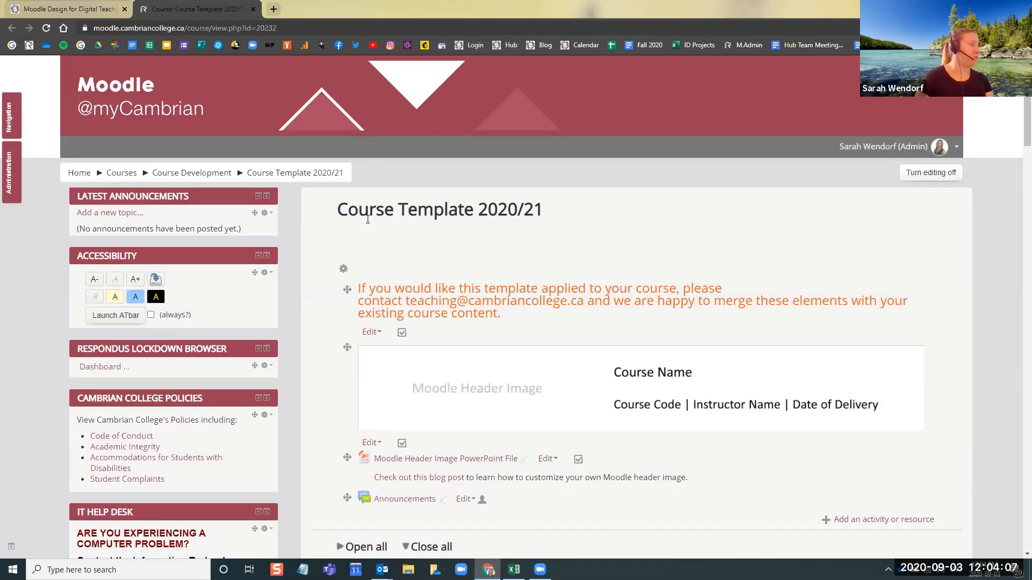
# Examine the Course Template 2020/21 page from its title and merge notice down to the Assessments section
pyautogui.moveTo(337, 209); pyautogui.dragTo(385, 211)
pyautogui.click(385, 210)
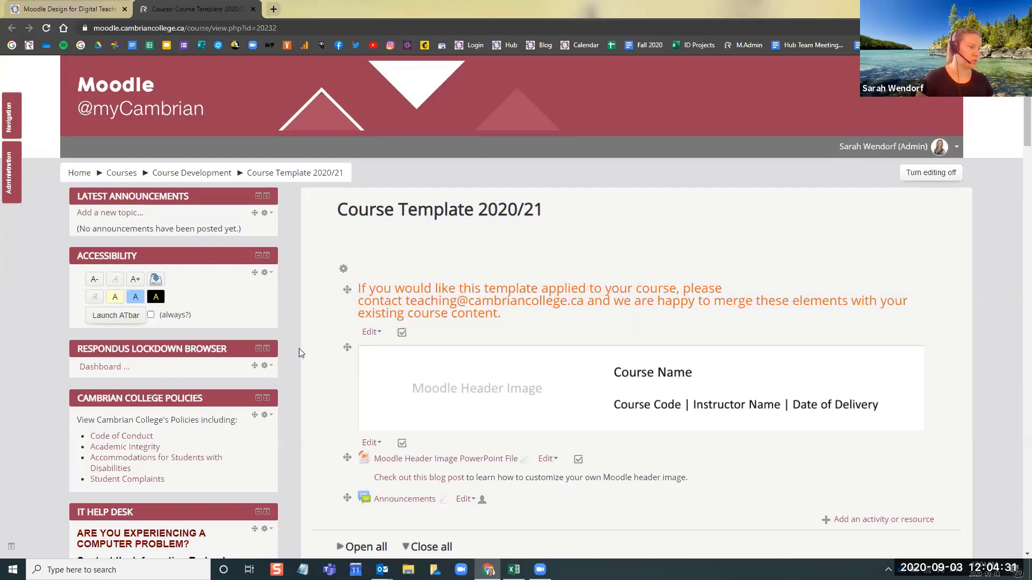
pyautogui.scroll(-3, 299, 349)
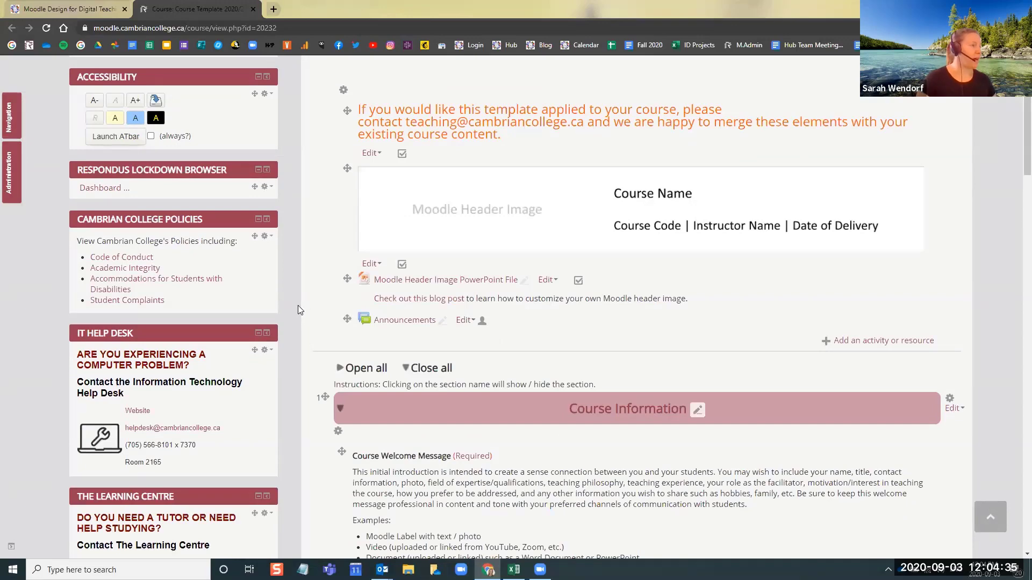
pyautogui.scroll(3, 298, 310)
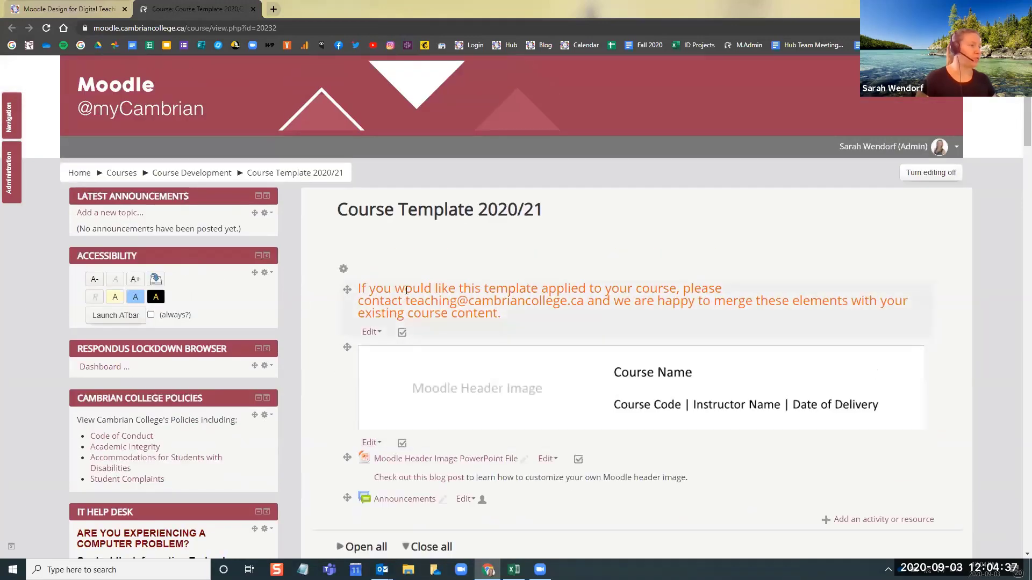
pyautogui.moveTo(359, 288); pyautogui.dragTo(516, 319)
pyautogui.click(516, 319)
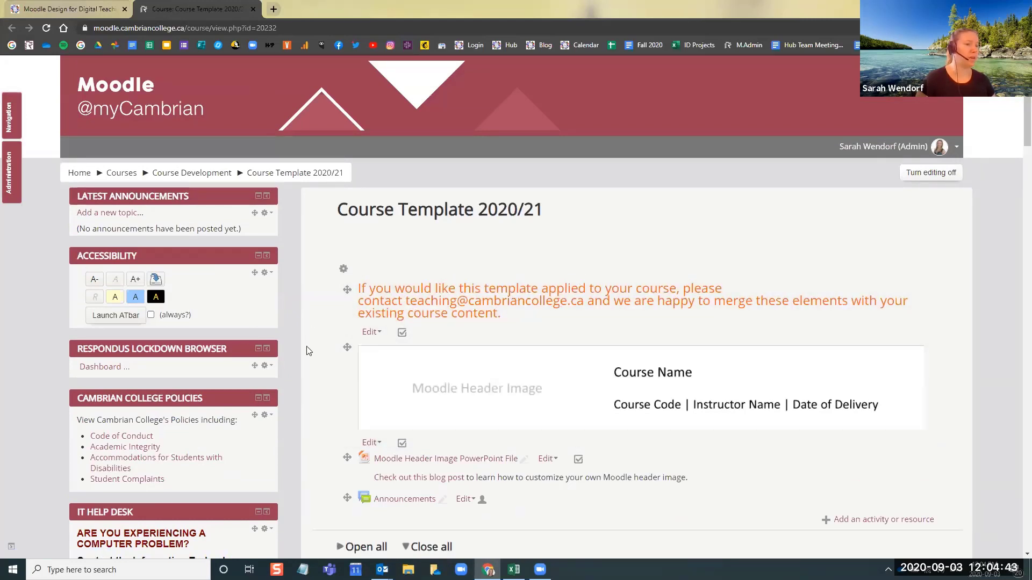
pyautogui.scroll(-5, 310, 348)
pyautogui.scroll(-5, 309, 350)
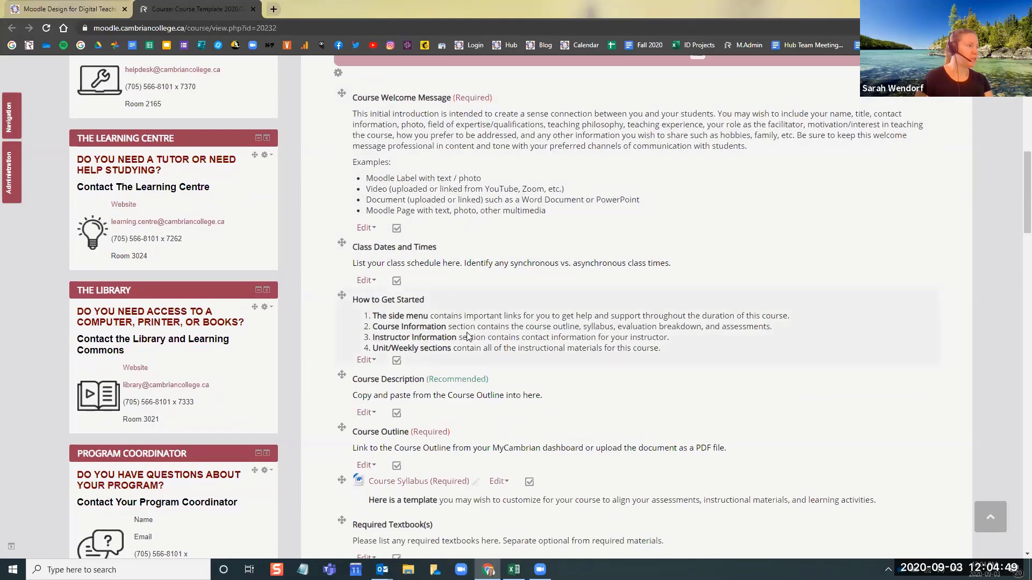
pyautogui.scroll(-10, 309, 243)
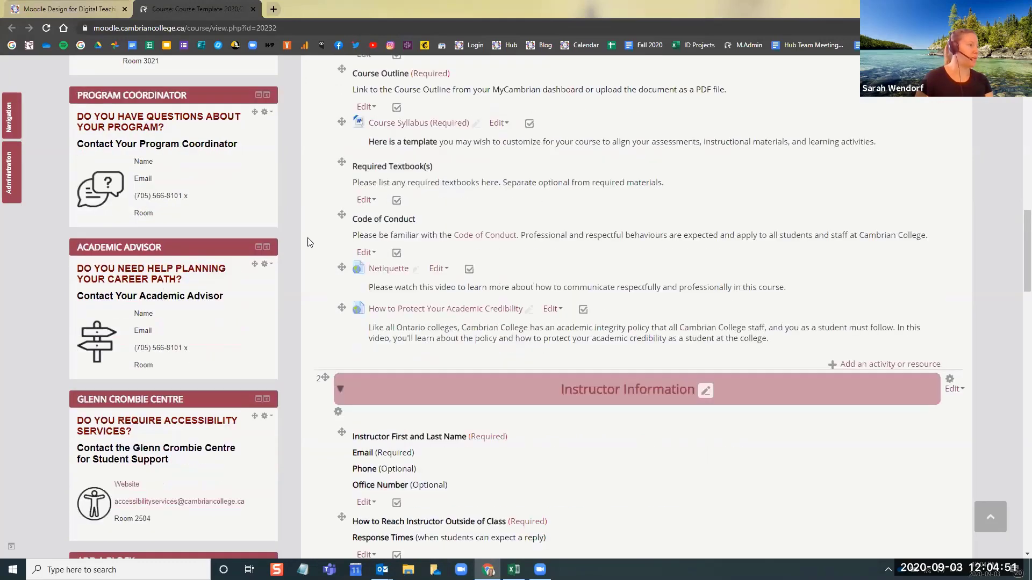
pyautogui.scroll(-8, 309, 243)
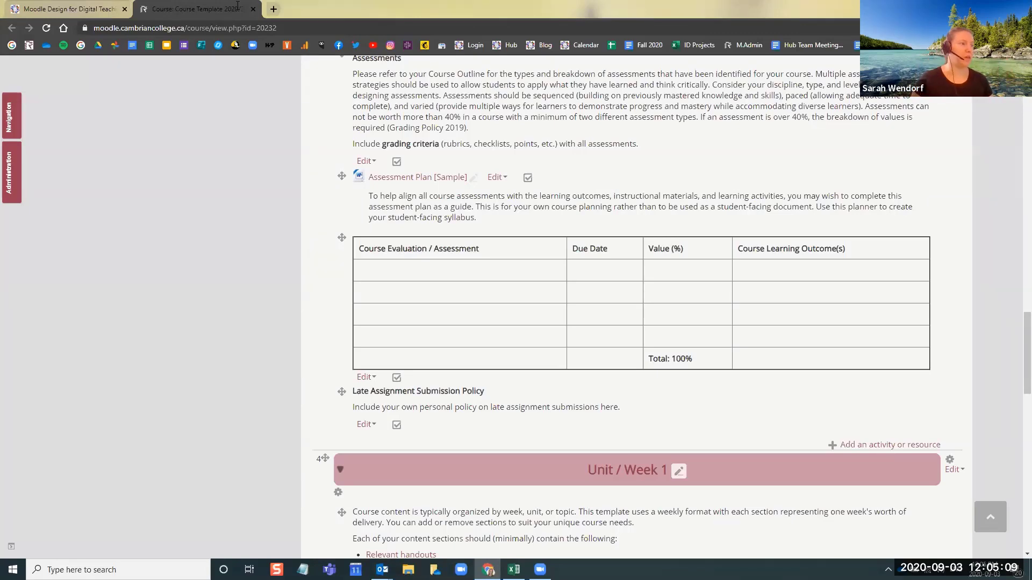
# Review the template's header area, Course Information and Instructor Information sections, and the student support blocks beside them
pyautogui.scroll(3, 543, 211)
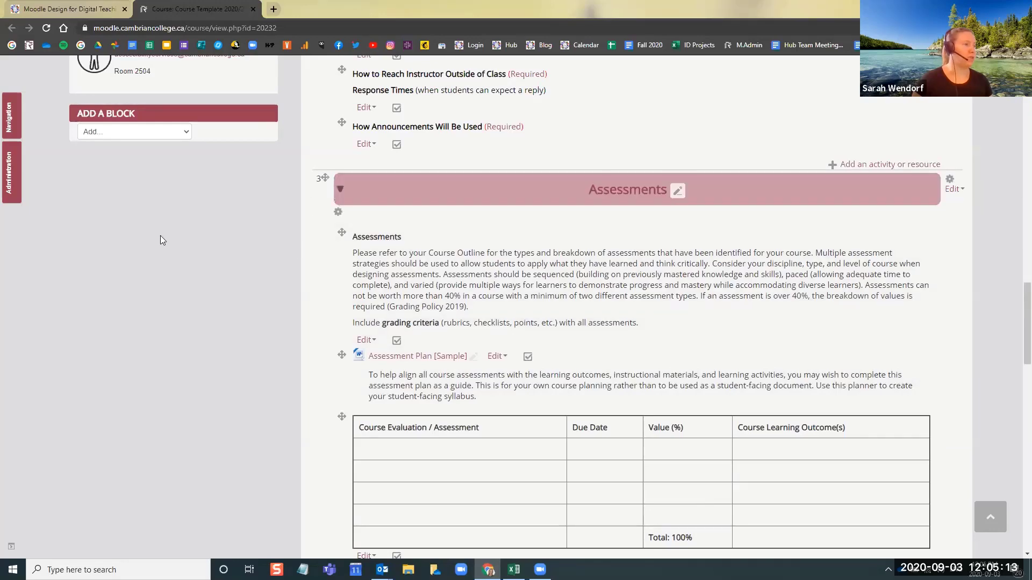
pyautogui.scroll(5, 294, 229)
pyautogui.scroll(3, 338, 259)
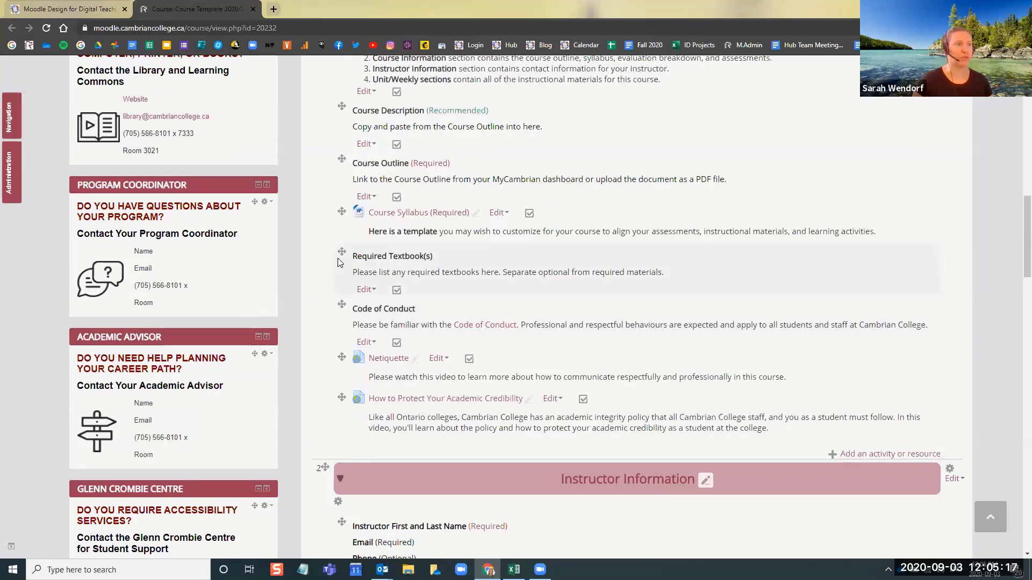
pyautogui.scroll(6, 455, 264)
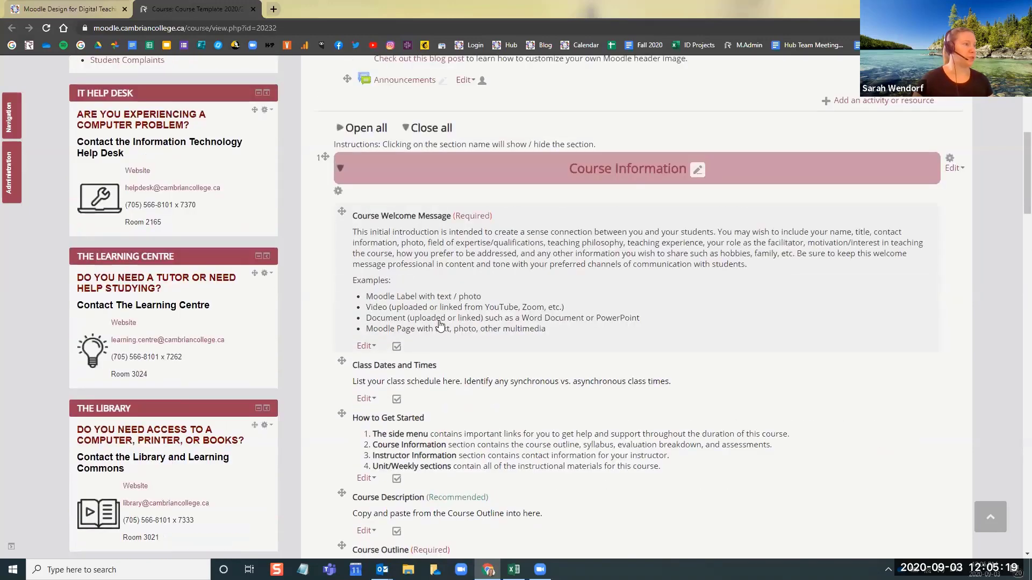
pyautogui.scroll(4, 440, 325)
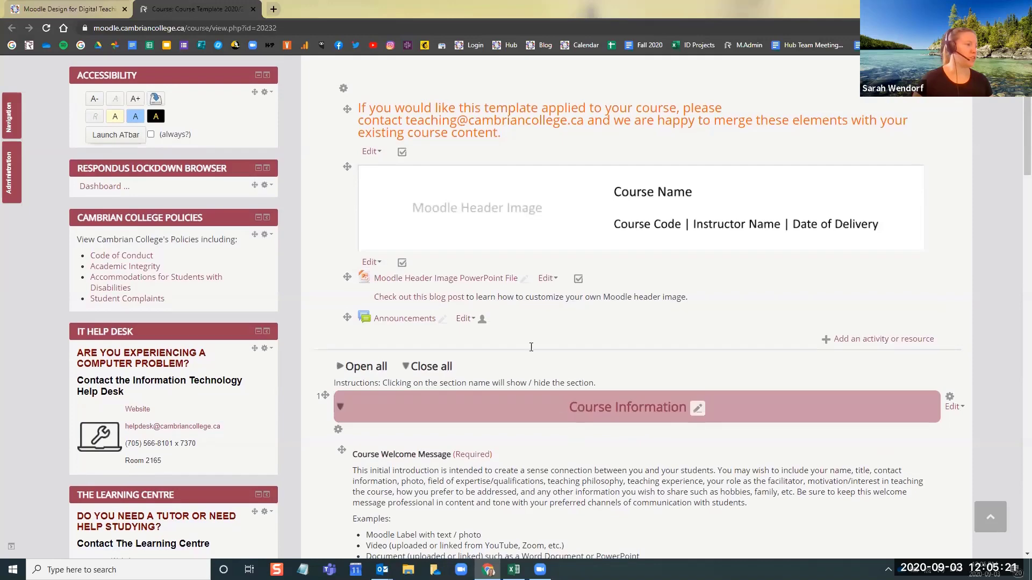
pyautogui.scroll(-6, 531, 348)
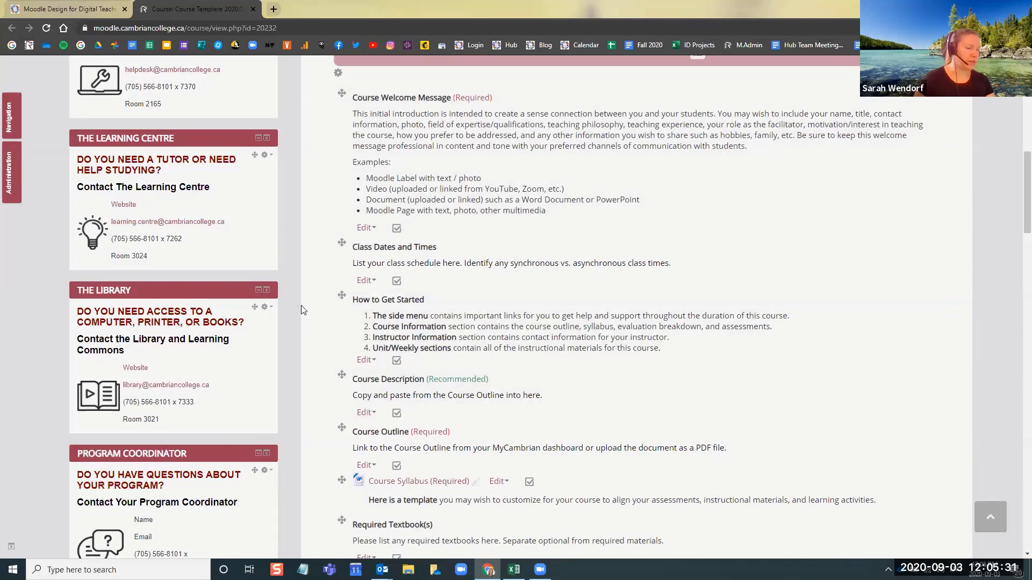
pyautogui.scroll(-5, 319, 380)
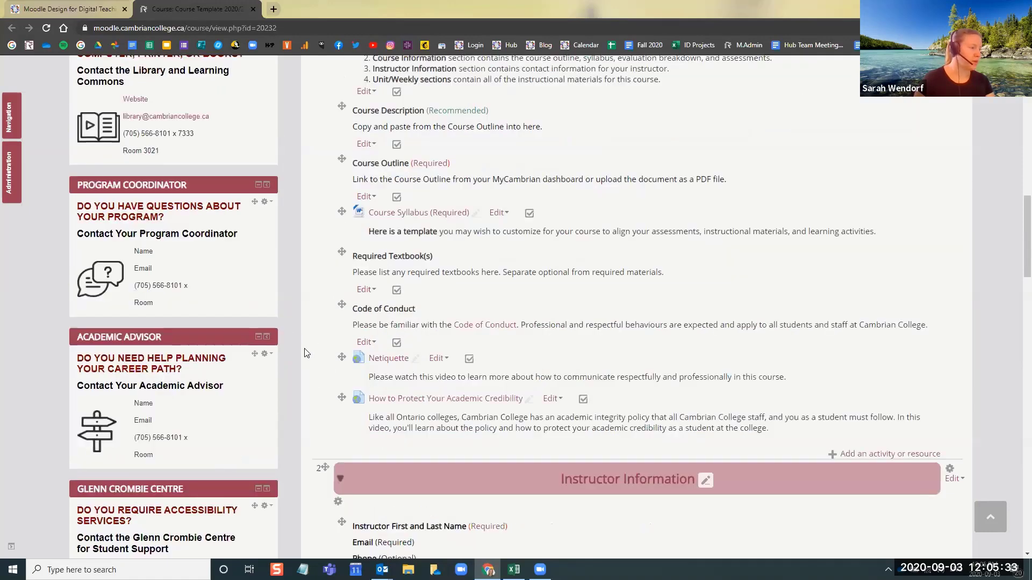
pyautogui.scroll(-3, 305, 353)
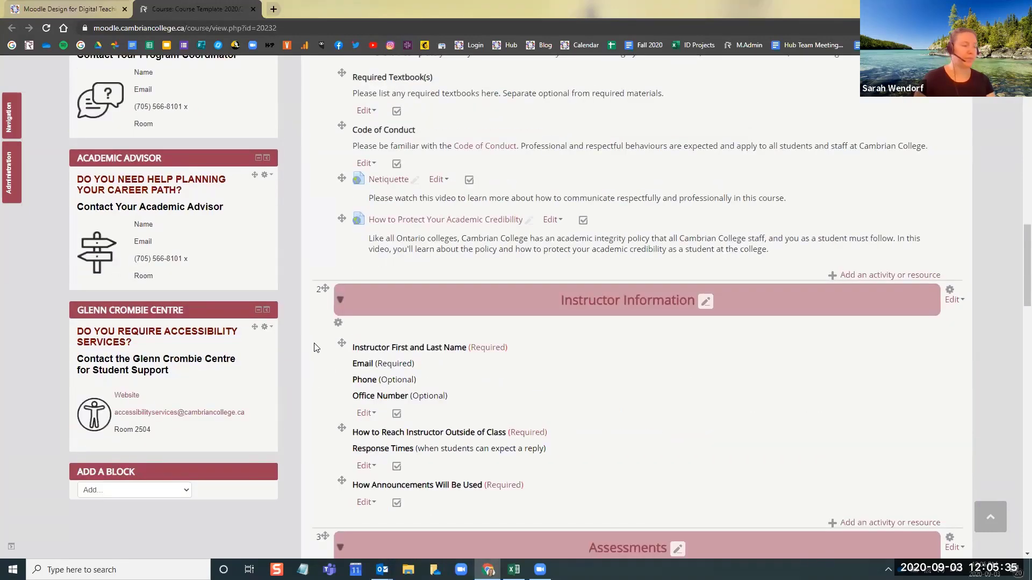
pyautogui.scroll(10, 314, 347)
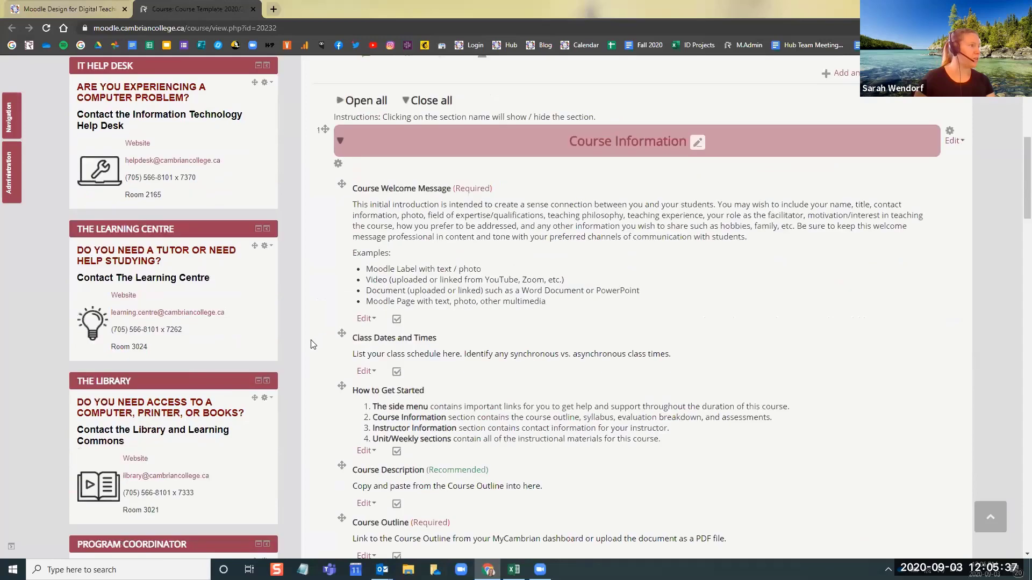
pyautogui.scroll(8, 313, 344)
pyautogui.scroll(-2, 307, 347)
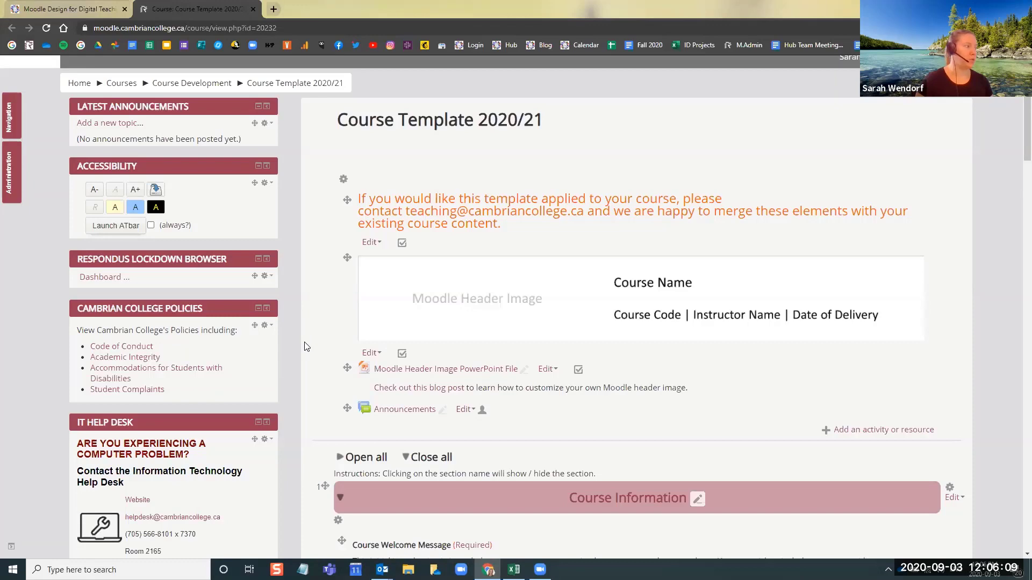
pyautogui.scroll(-5, 296, 344)
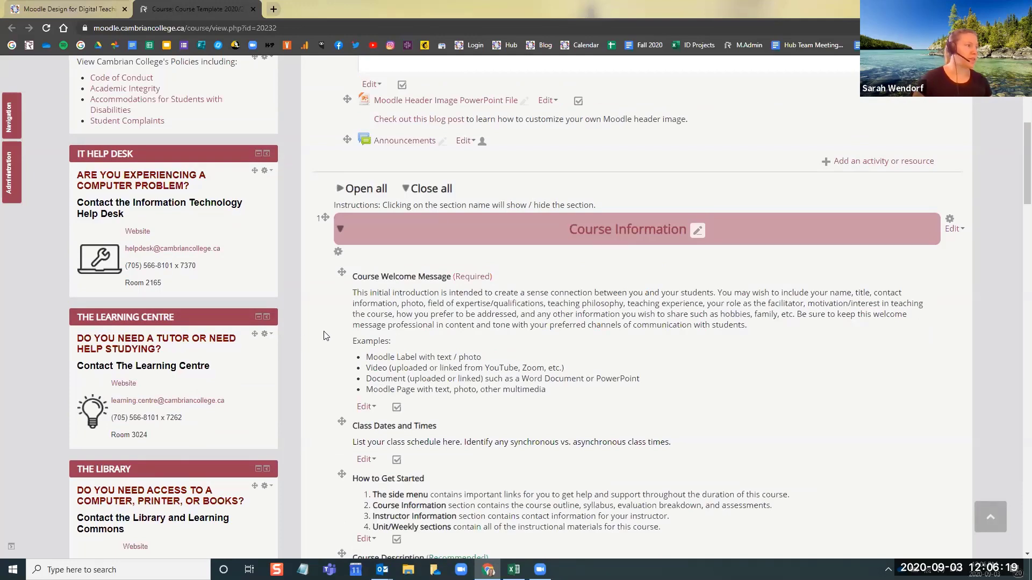
pyautogui.scroll(3, 324, 354)
pyautogui.scroll(-5, 324, 350)
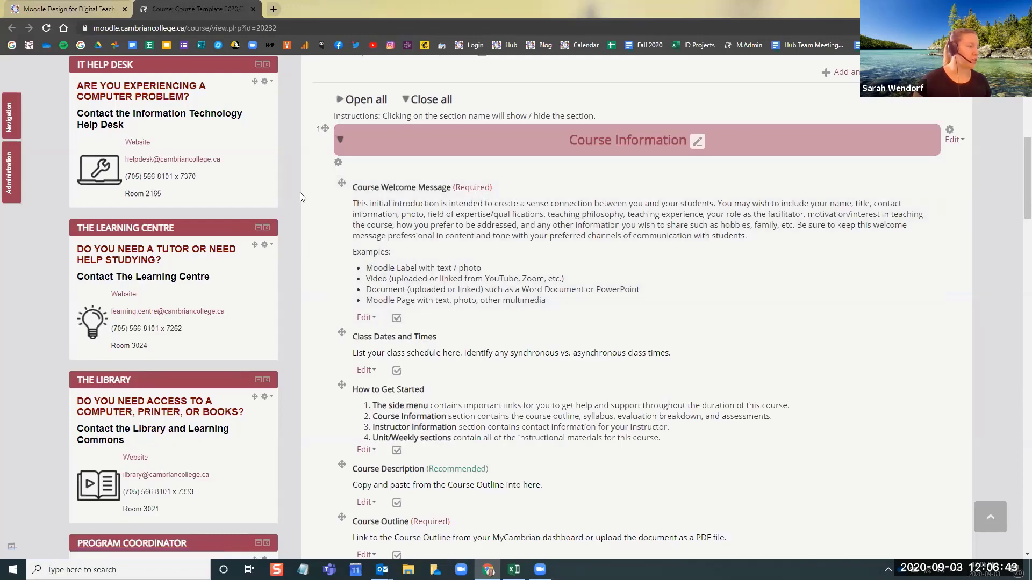
pyautogui.scroll(8, 296, 193)
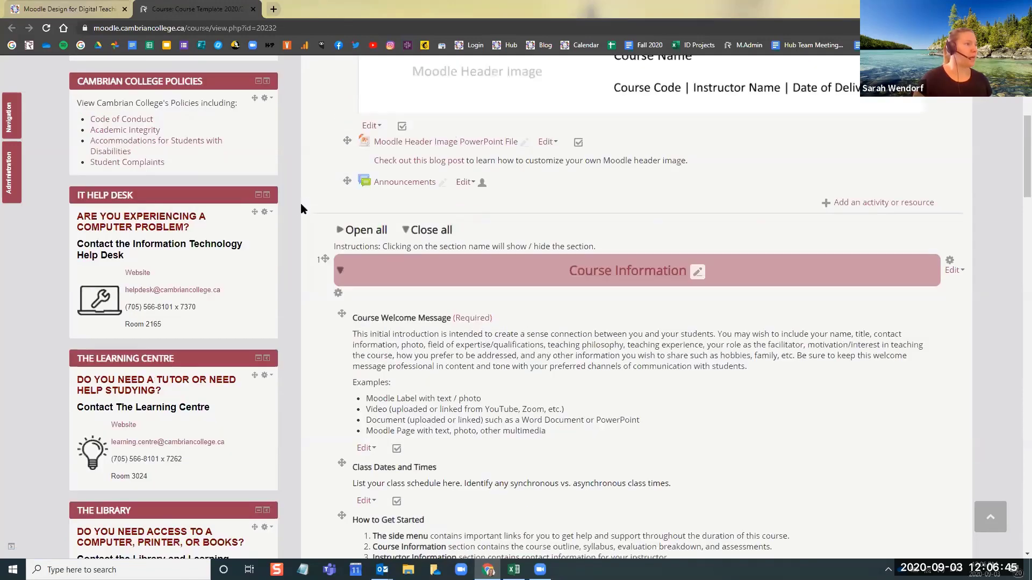
# Download the Moodle Header Image PowerPoint File from the course page, open it in PowerPoint and enable editing
pyautogui.scroll(-3, 284, 233)
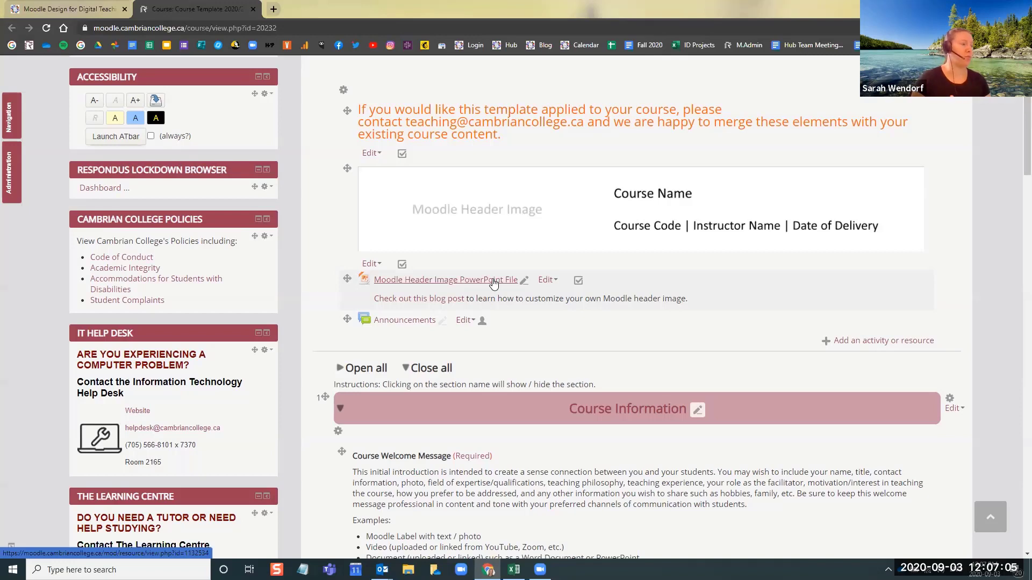
pyautogui.click(490, 280)
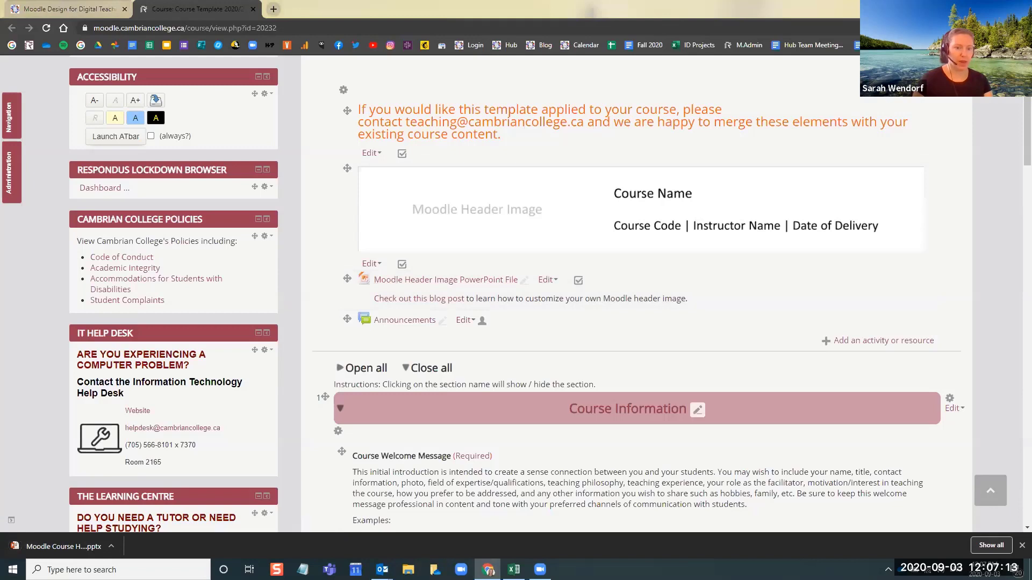
pyautogui.click(81, 544)
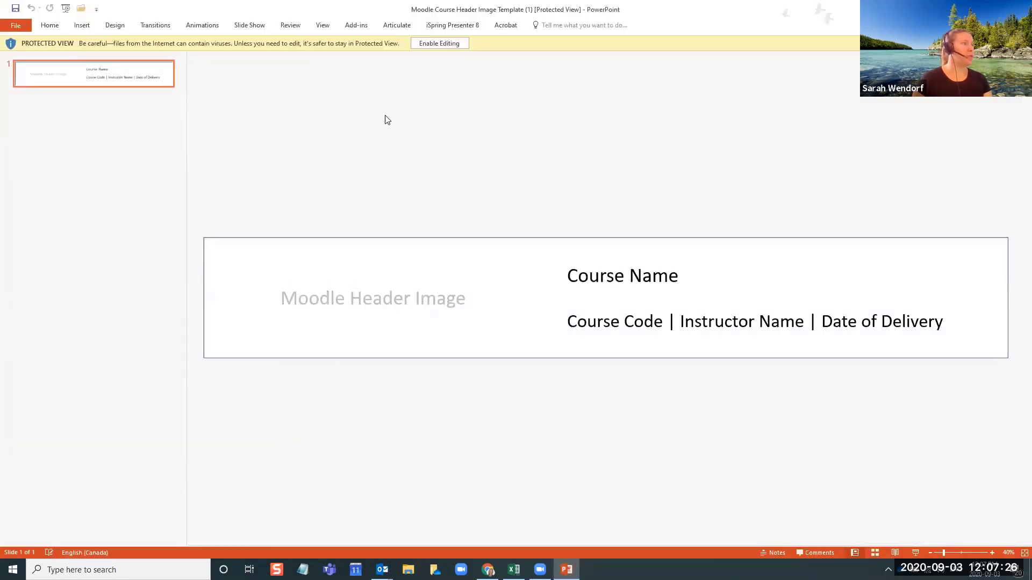
pyautogui.click(444, 44)
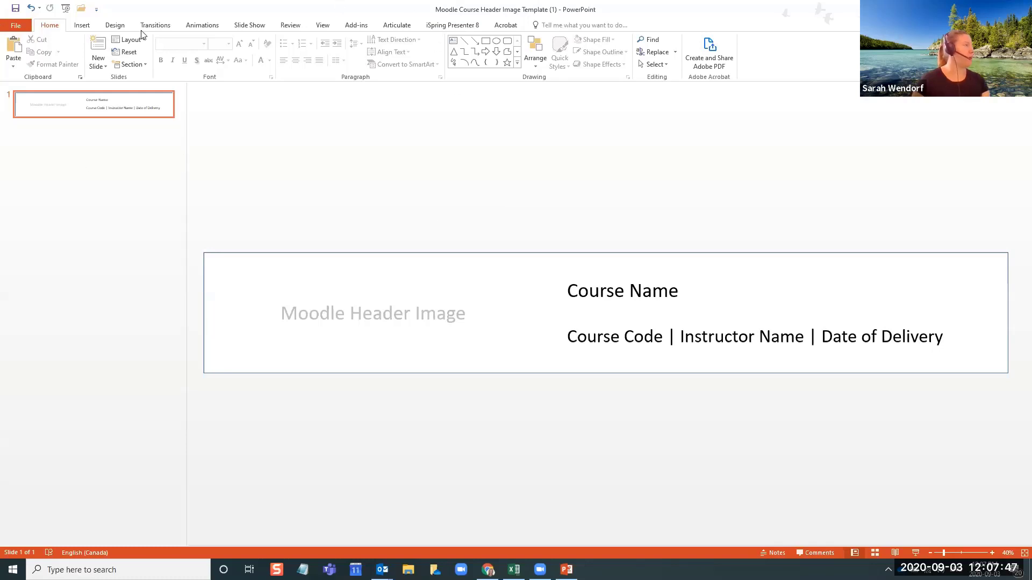
# Apply the Facet theme to the header image slide
pyautogui.click(116, 26)
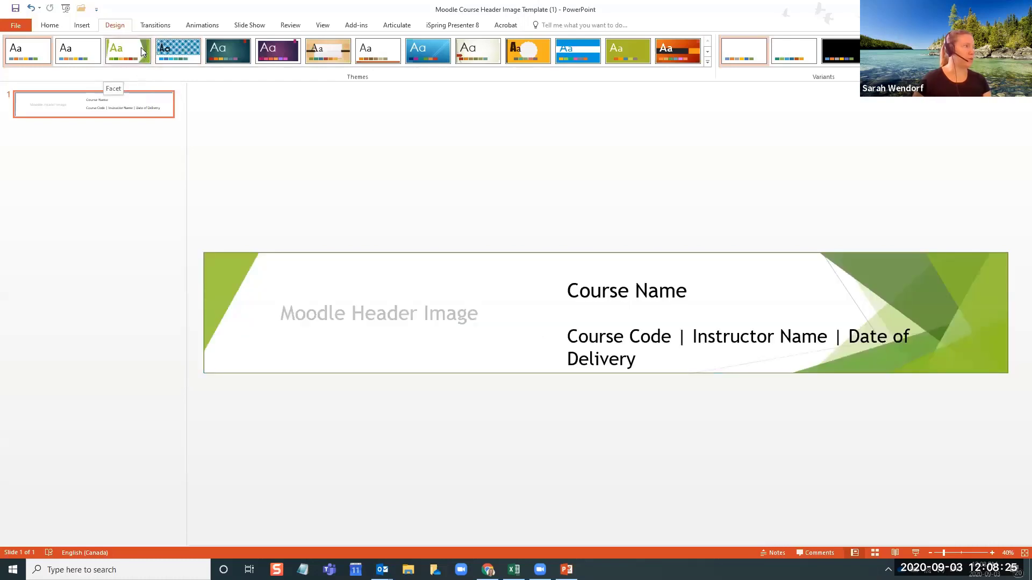
pyautogui.click(141, 47)
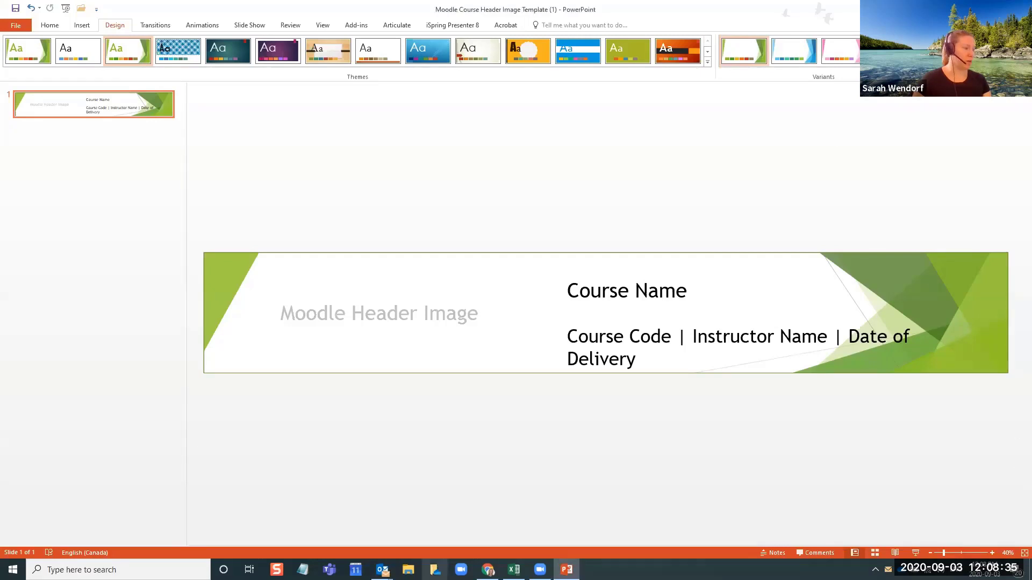
# Close all open Outlook windows
pyautogui.click(382, 569)
pyautogui.rightClick(382, 570)
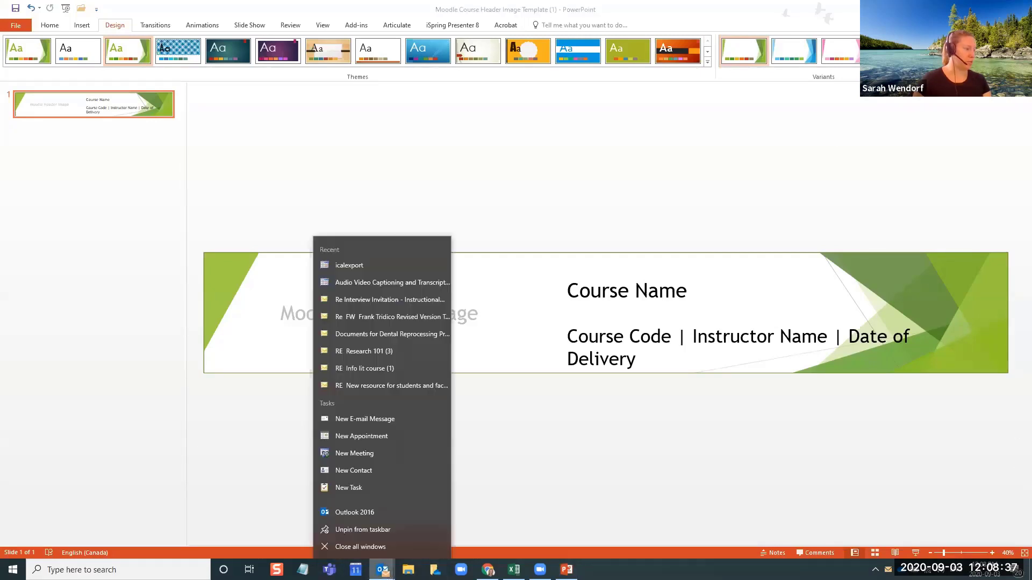
pyautogui.click(389, 543)
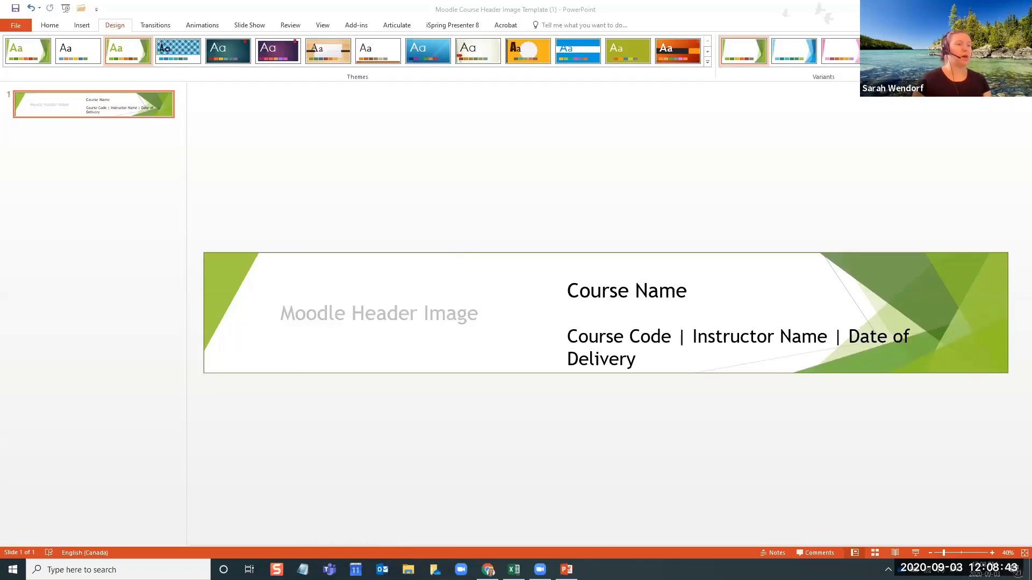
pyautogui.click(1013, 475)
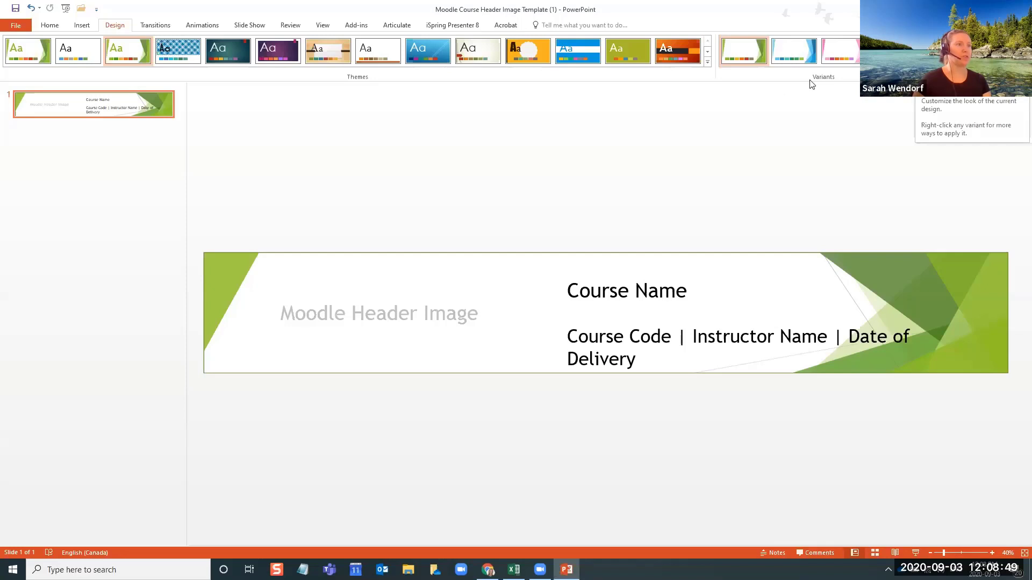
# Change the slide theme's colour scheme to Blue
pyautogui.click(924, 62)
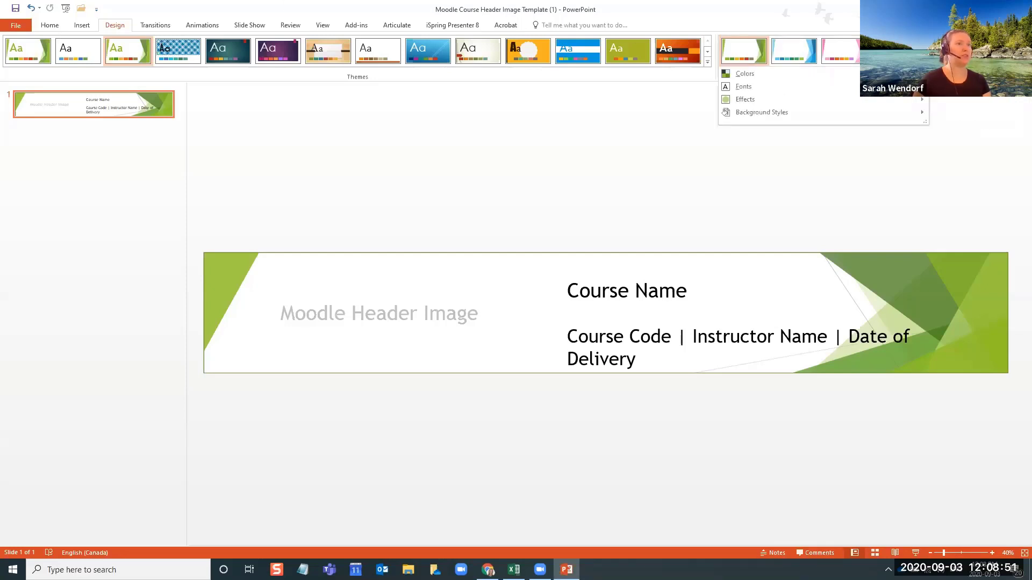
pyautogui.click(681, 146)
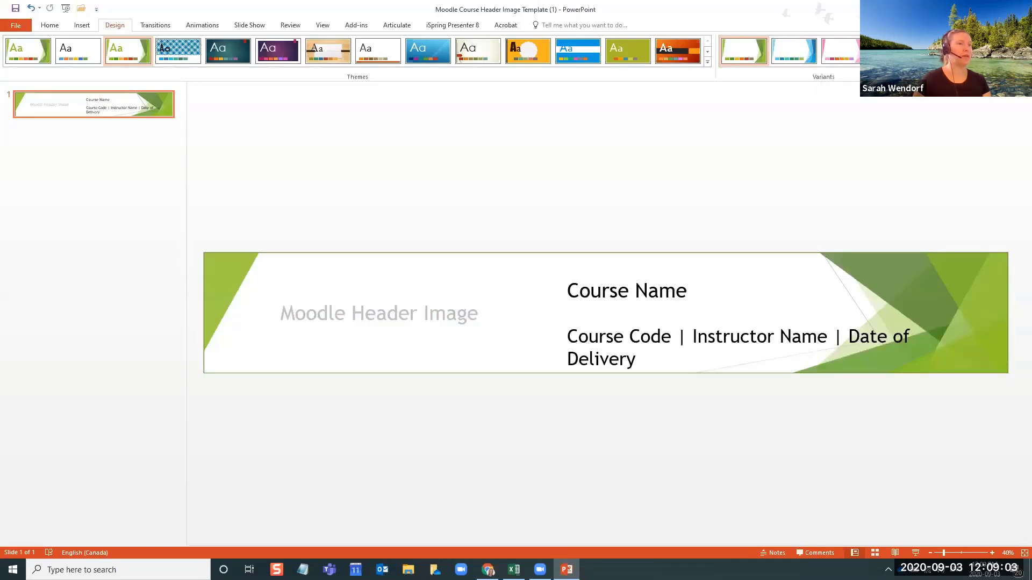
pyautogui.click(924, 62)
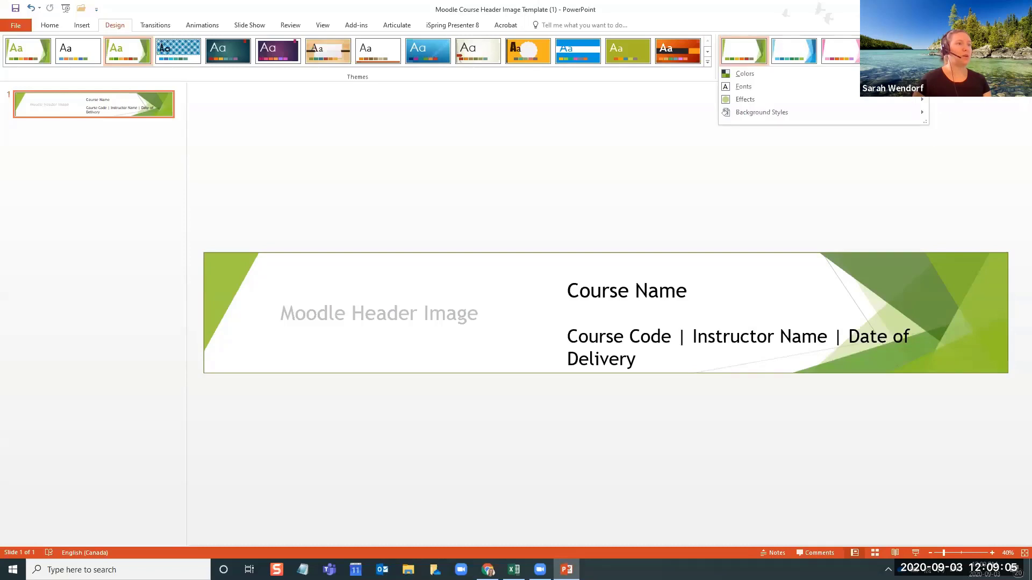
pyautogui.moveTo(887, 74)
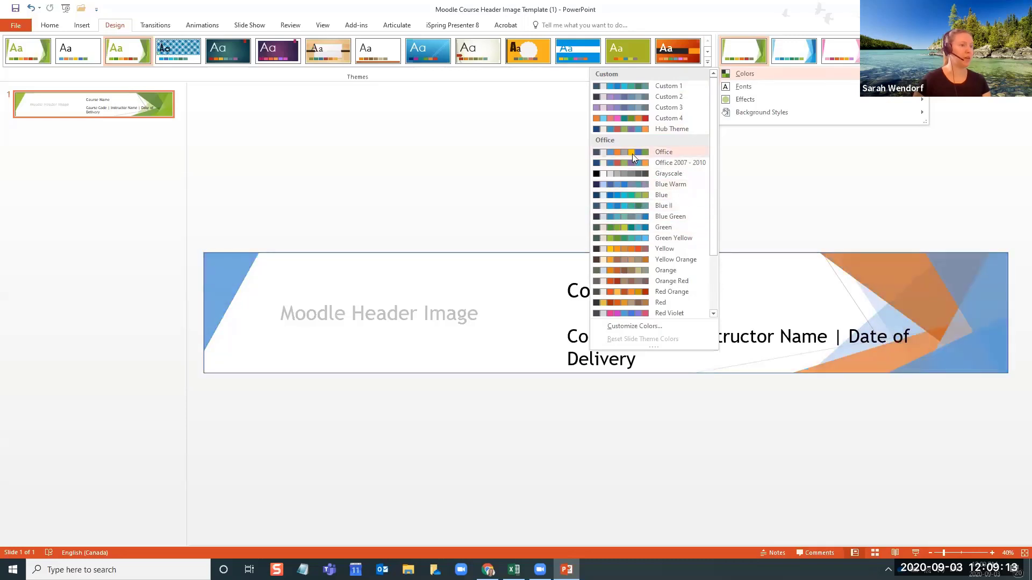
pyautogui.click(632, 197)
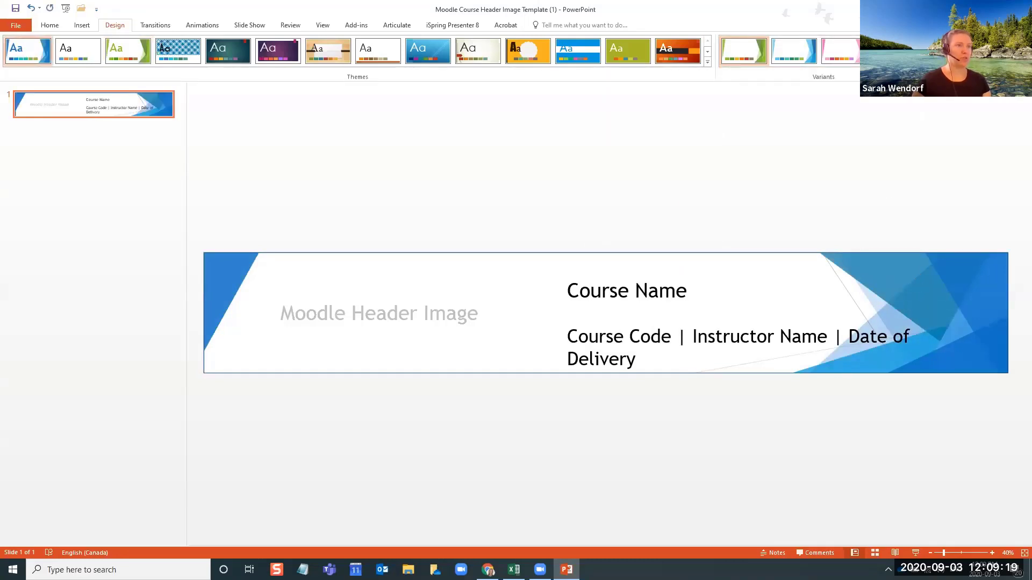
# Delete the "Moodle Header Image" placeholder text box from the slide
pyautogui.click(403, 316)
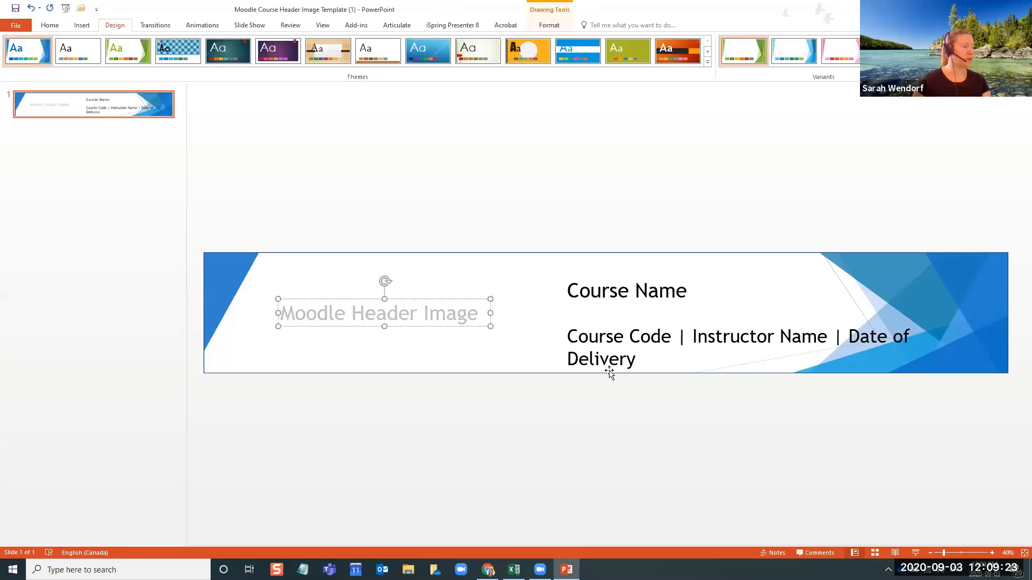
pyautogui.click(425, 301)
pyautogui.press('Delete')
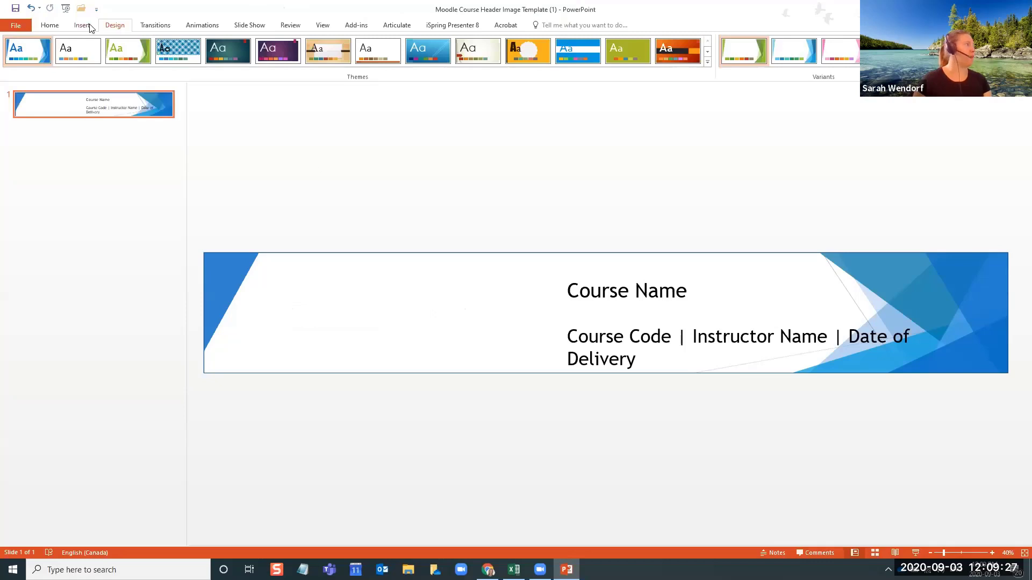
# Search online pictures with Bing Image Search for "Chemistry icon", keeping the results limited to Creative Commons only
pyautogui.click(86, 26)
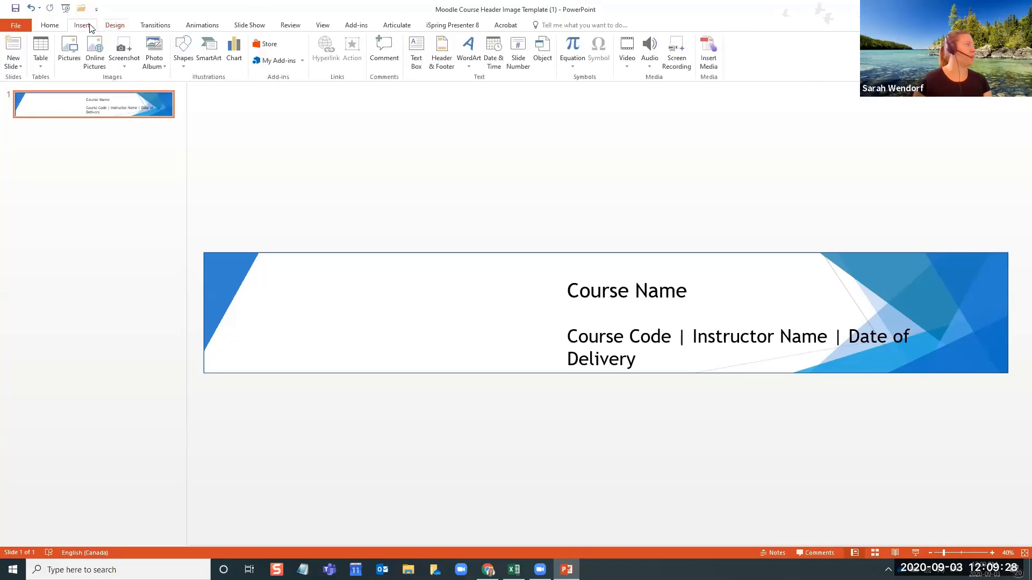
pyautogui.click(94, 62)
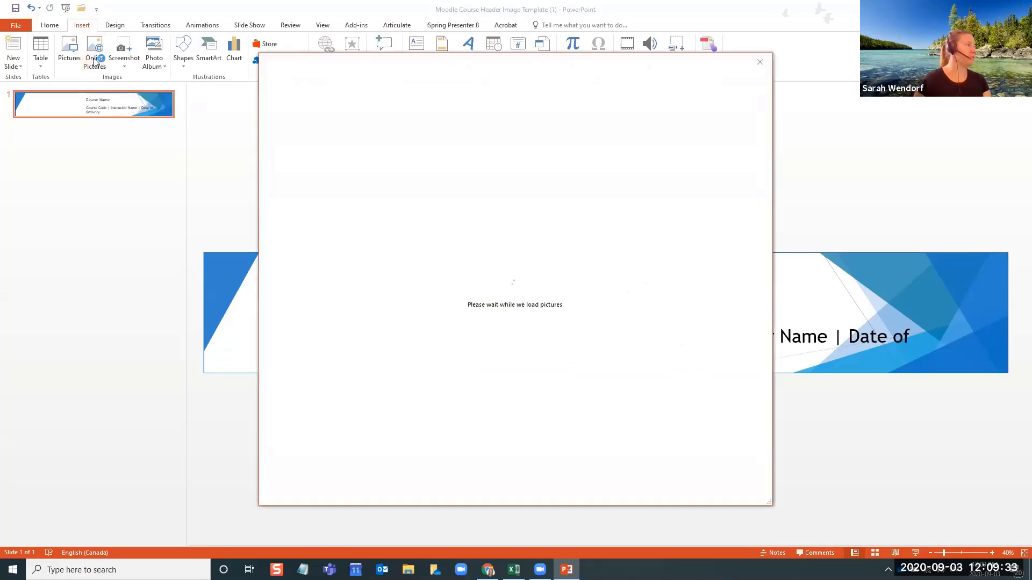
pyautogui.click(586, 118)
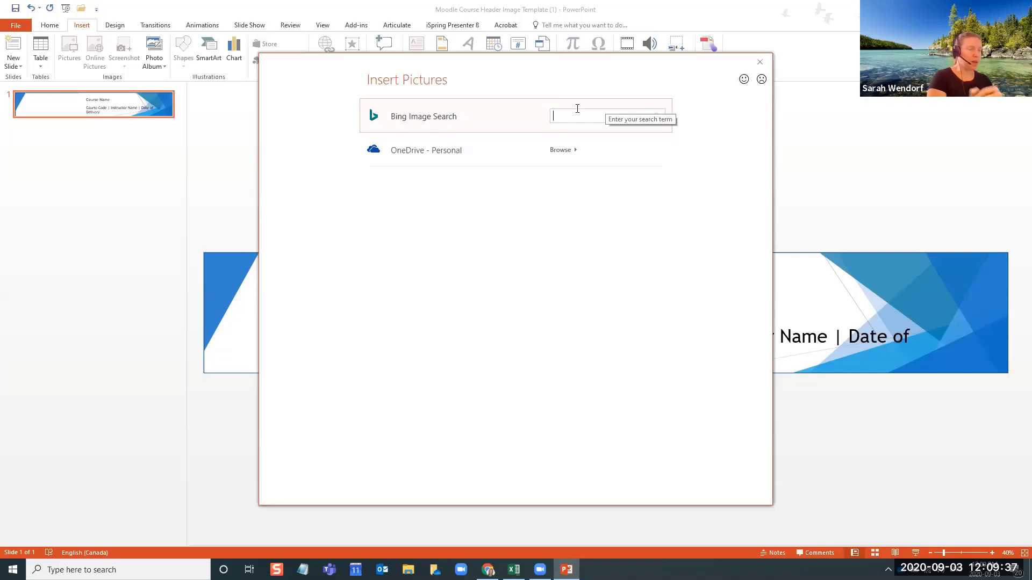
pyautogui.write('Chemistry icon')
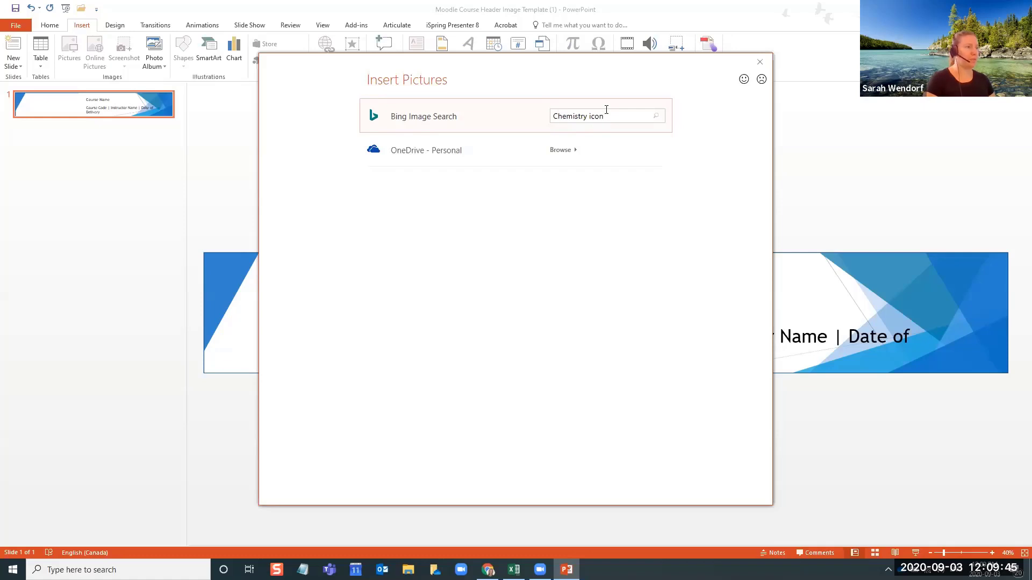
pyautogui.press('Return')
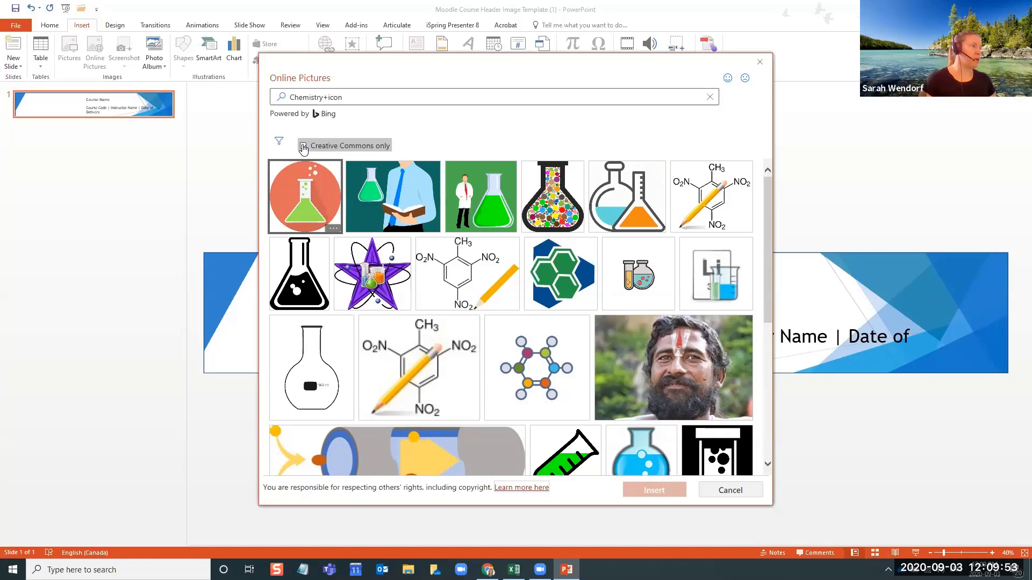
pyautogui.click(303, 147)
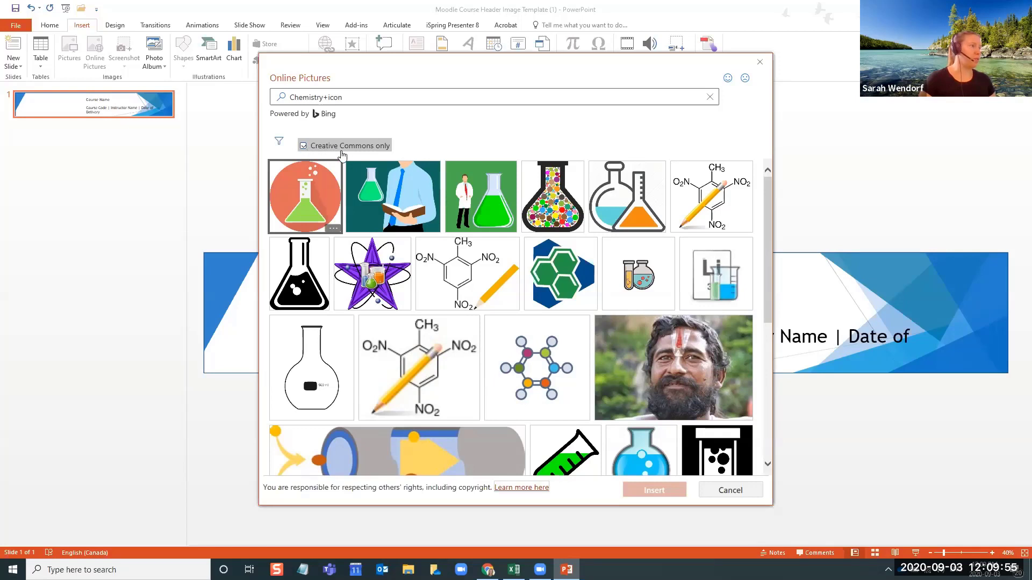
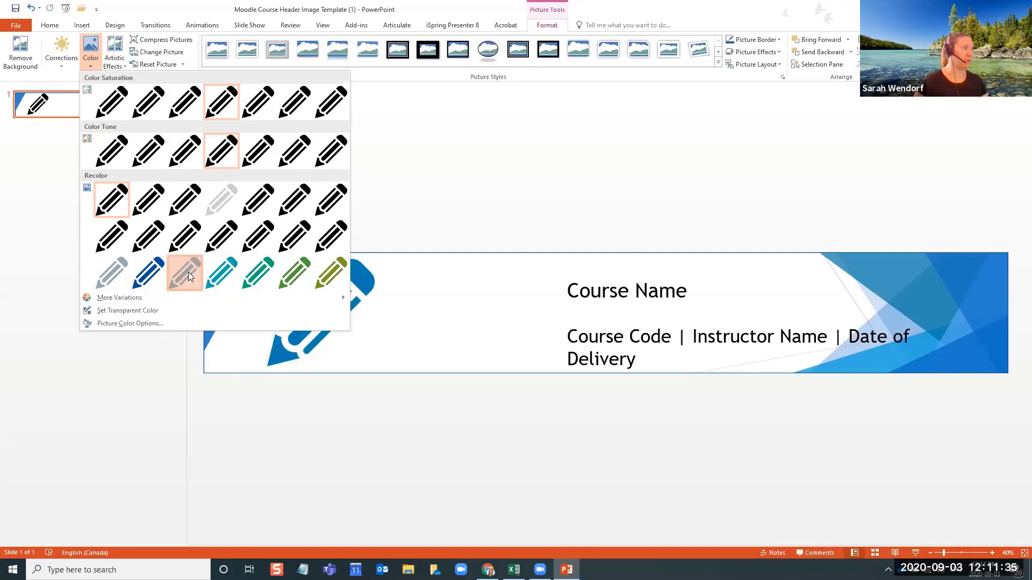
# Recolor the pencil icon on the header slide to blue
pyautogui.click(188, 273)
pyautogui.click(403, 327)
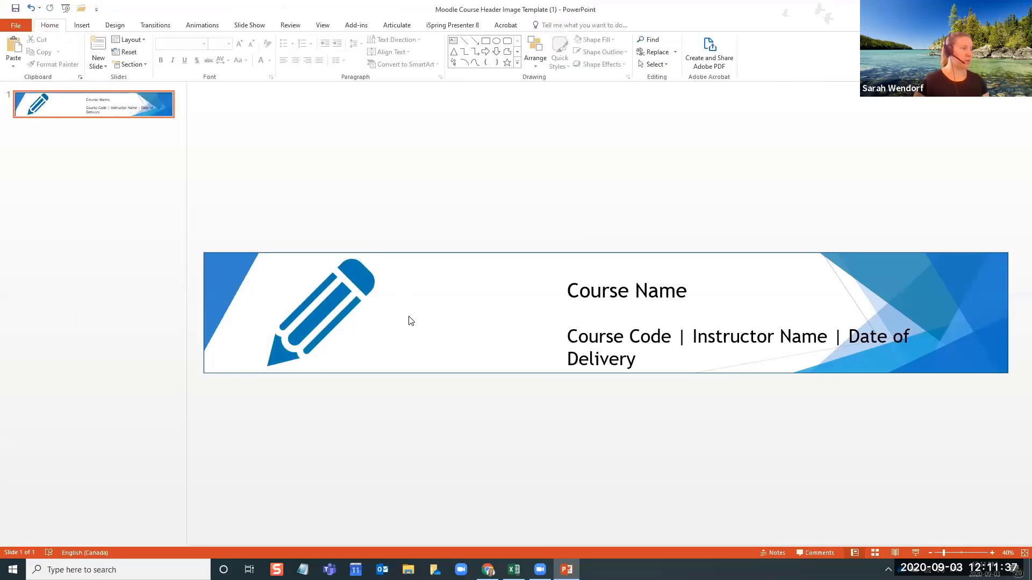
# Move the course details text box closer to the pencil icon and widen it so the second line fits on one row
pyautogui.click(675, 309)
pyautogui.moveTo(670, 277); pyautogui.dragTo(557, 271)
pyautogui.click(663, 412)
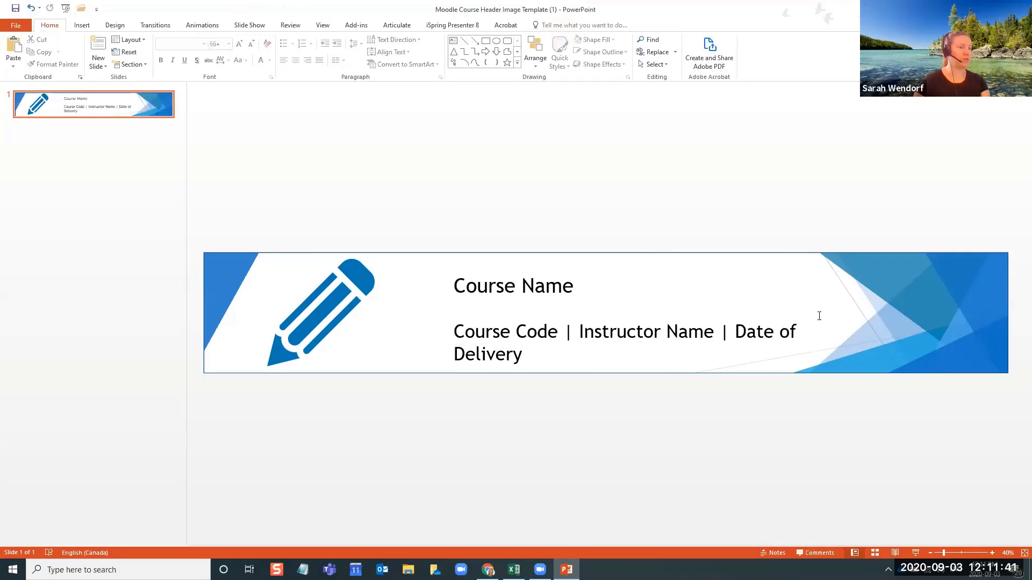
pyautogui.click(817, 316)
pyautogui.moveTo(859, 311); pyautogui.dragTo(897, 308)
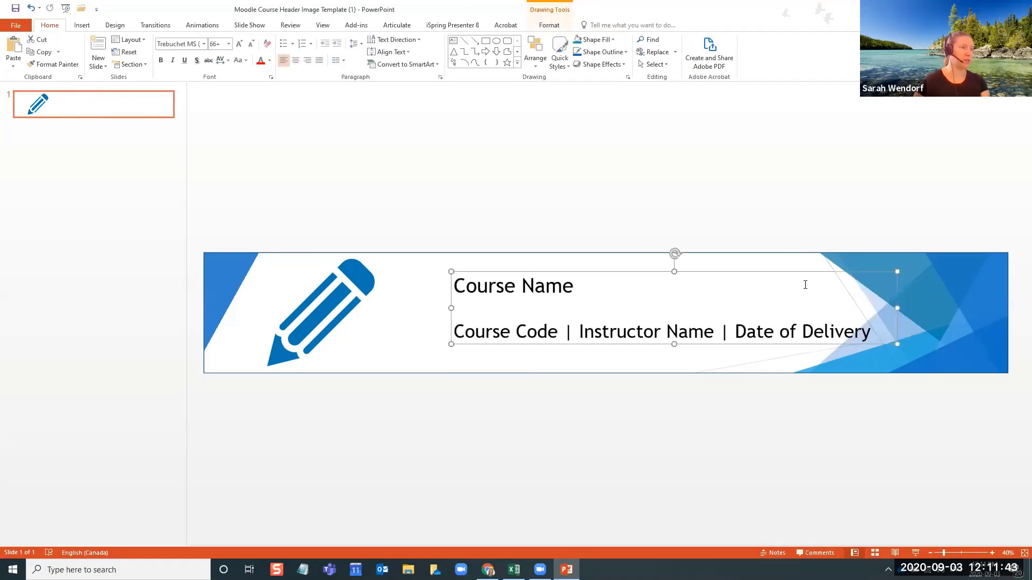
pyautogui.moveTo(803, 272); pyautogui.dragTo(771, 278)
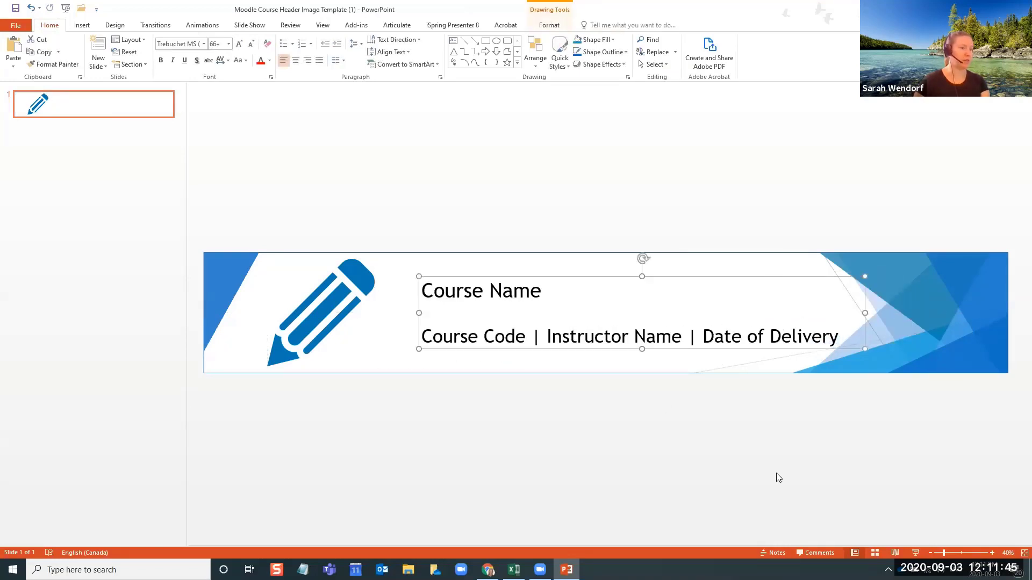
pyautogui.click(770, 410)
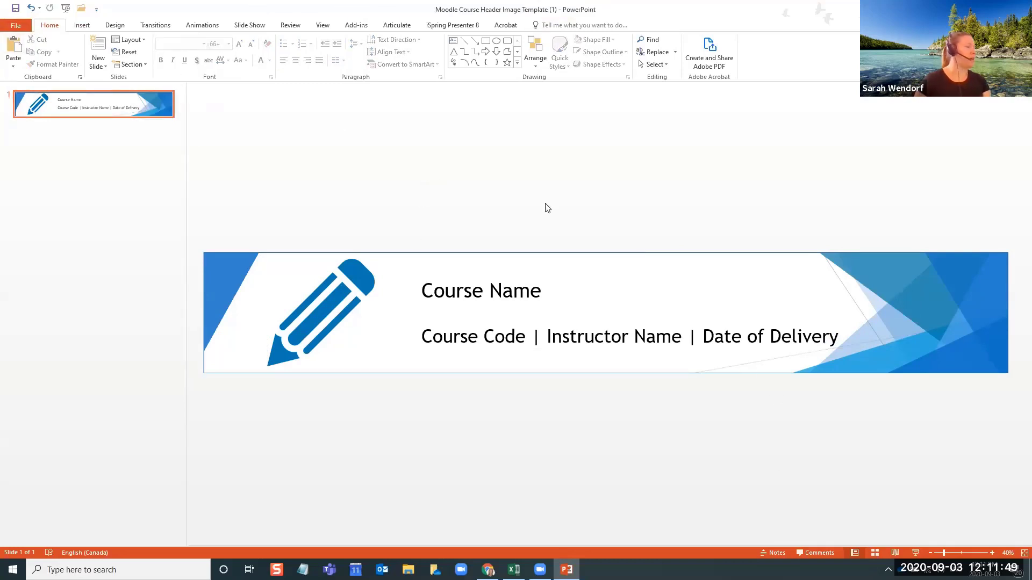
# Save the presentation to the Desktop as "Moodle Course Header Image Template (1) - PPT"
pyautogui.click(16, 25)
pyautogui.click(45, 139)
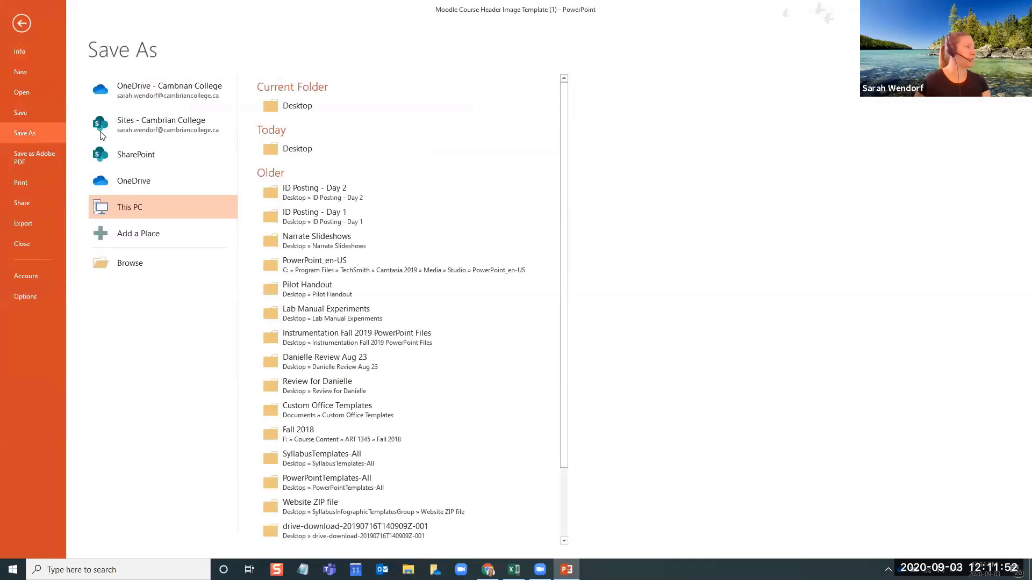
pyautogui.click(324, 115)
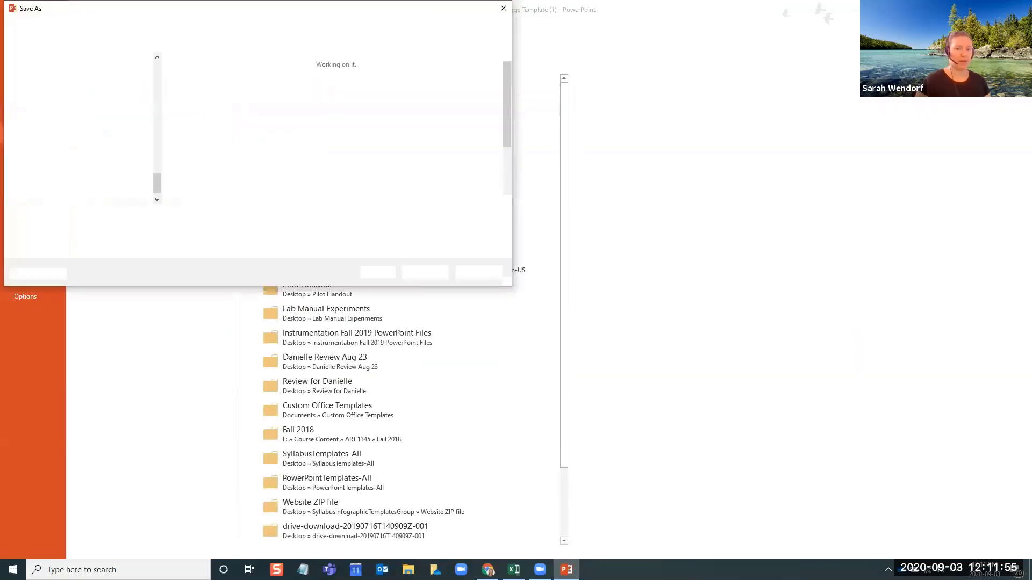
pyautogui.click(227, 218)
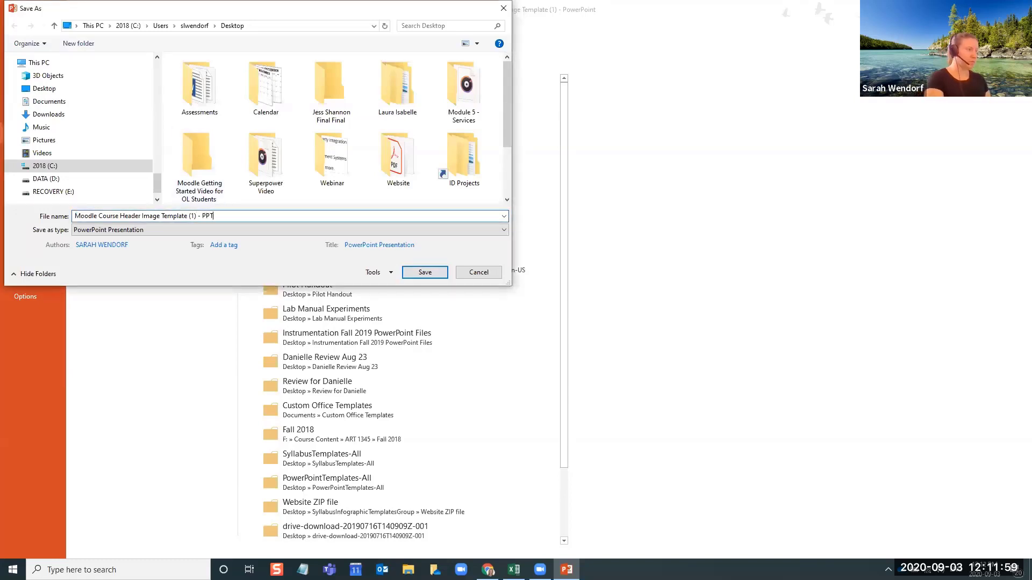
pyautogui.write('- PPT')
pyautogui.press('Return')
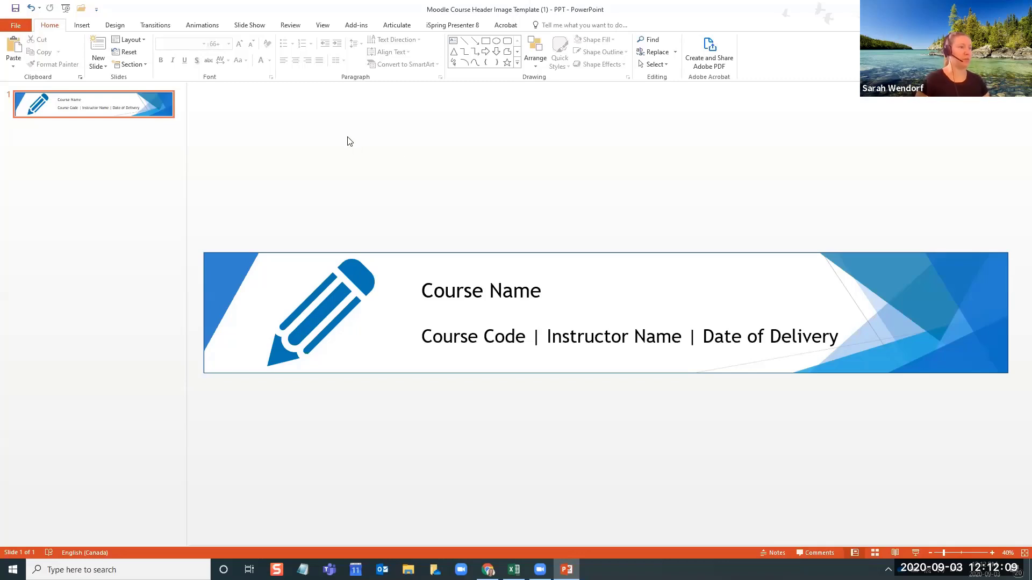
# Export only the current slide to the Desktop as a JPEG named "Moodle Course Header Image Template (1) - Image"
pyautogui.click(16, 26)
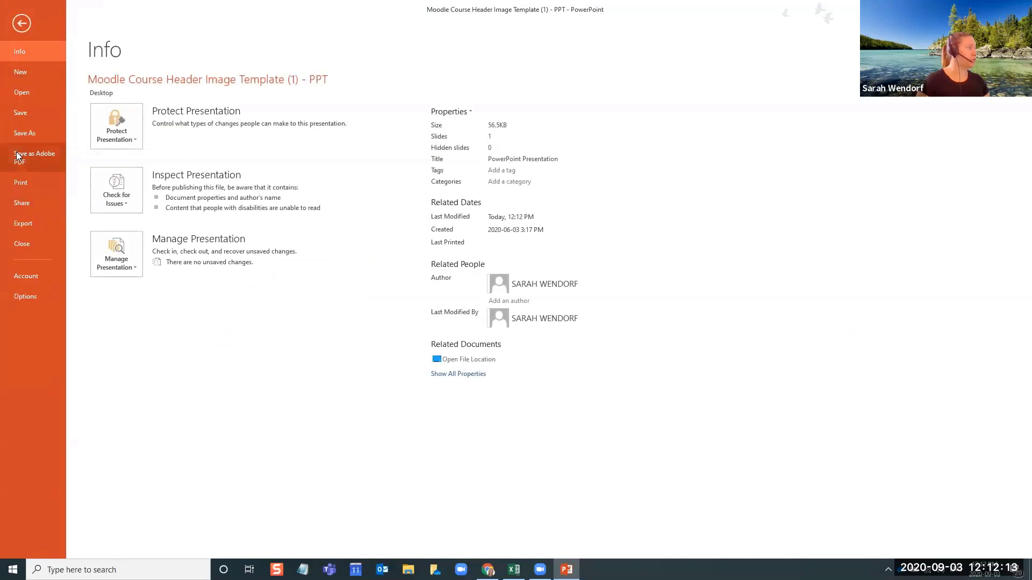
pyautogui.click(38, 136)
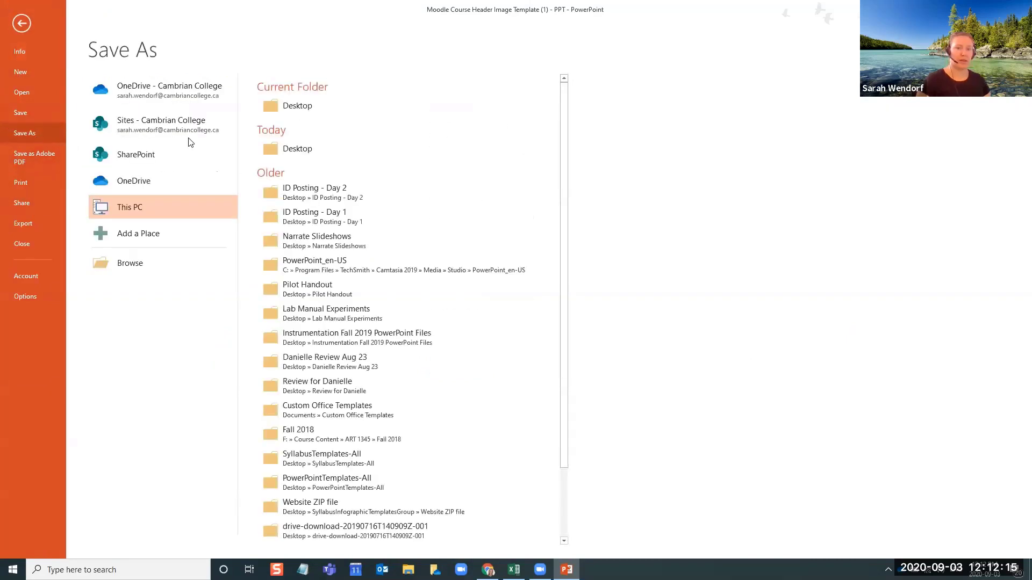
pyautogui.click(301, 107)
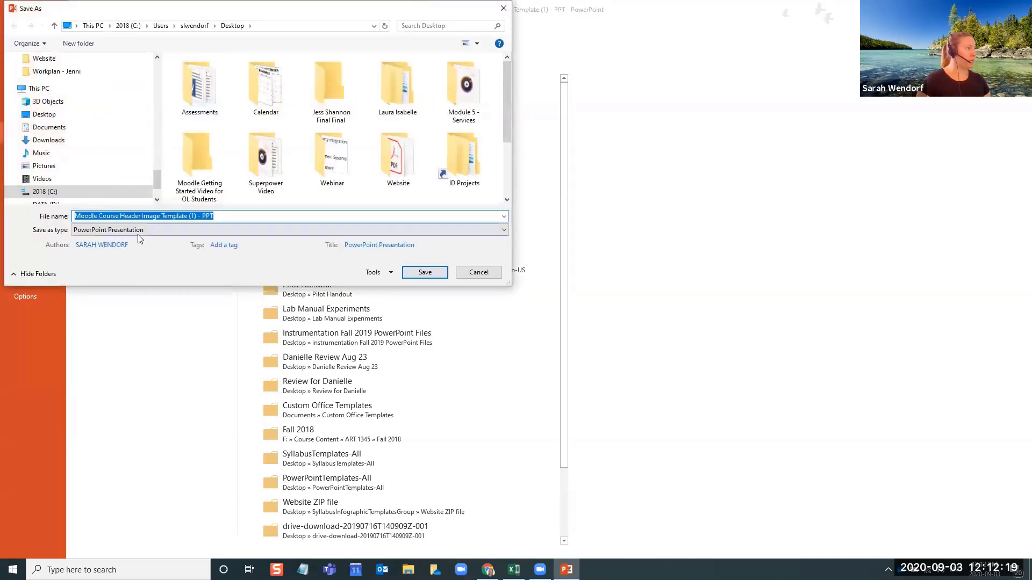
pyautogui.click(110, 233)
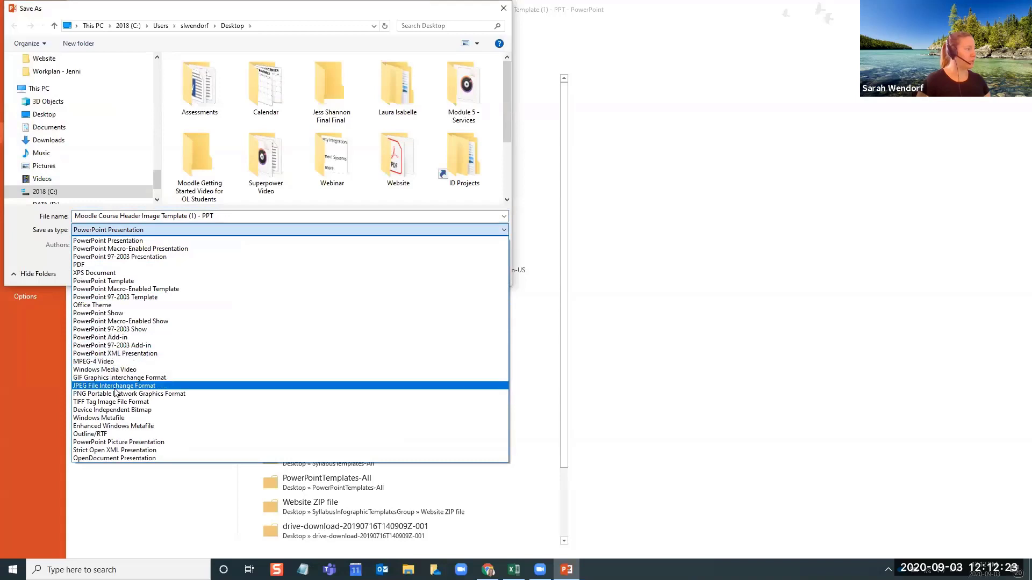
pyautogui.click(123, 387)
pyautogui.click(214, 216)
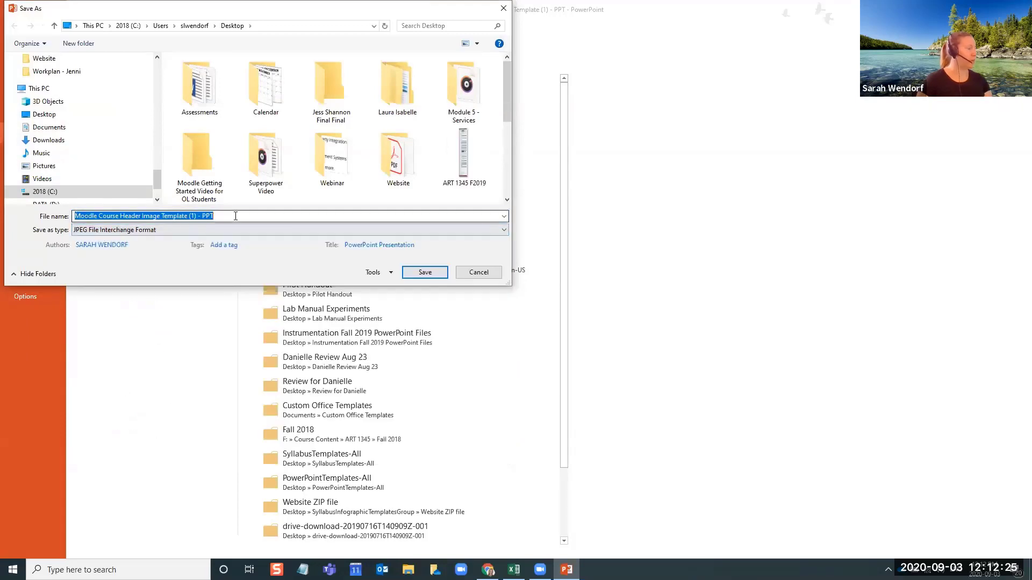
pyautogui.click(214, 216)
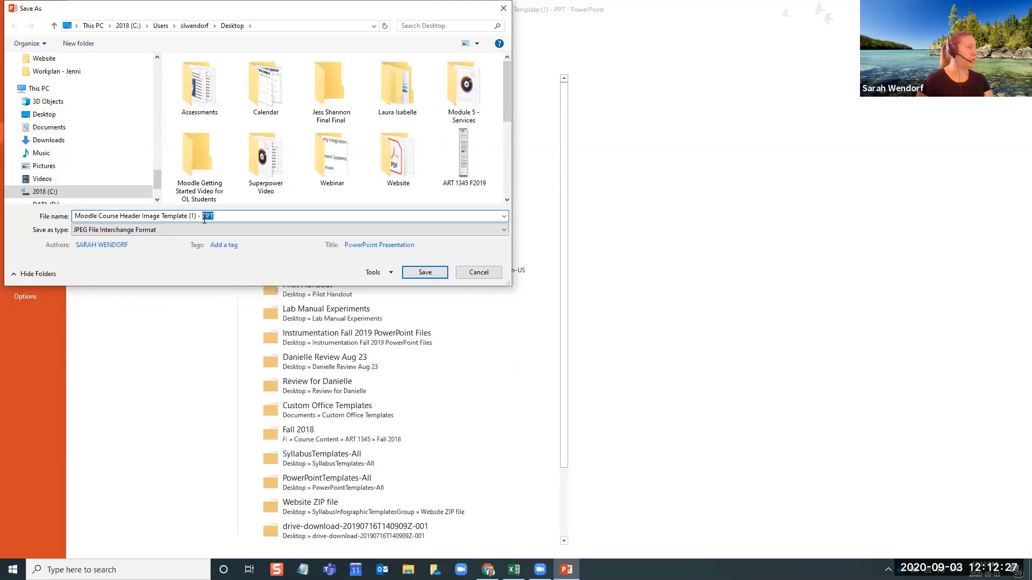
pyautogui.write('Image')
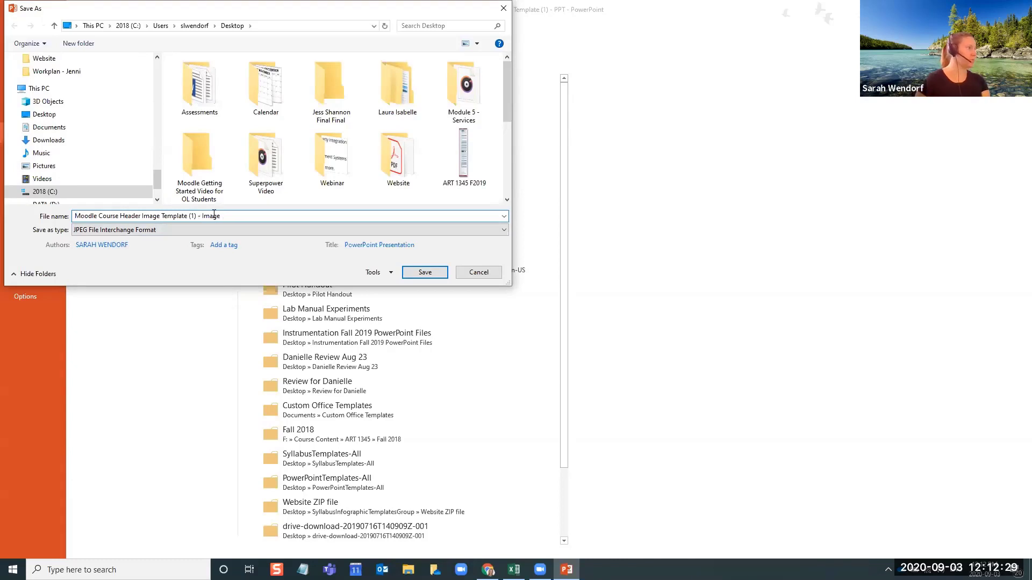
pyautogui.click(425, 272)
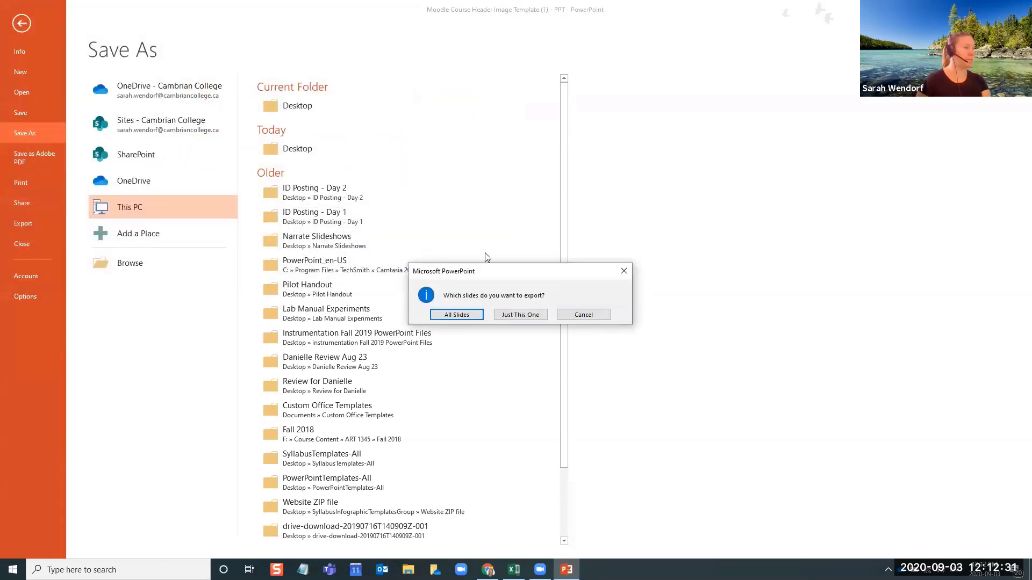
pyautogui.click(529, 318)
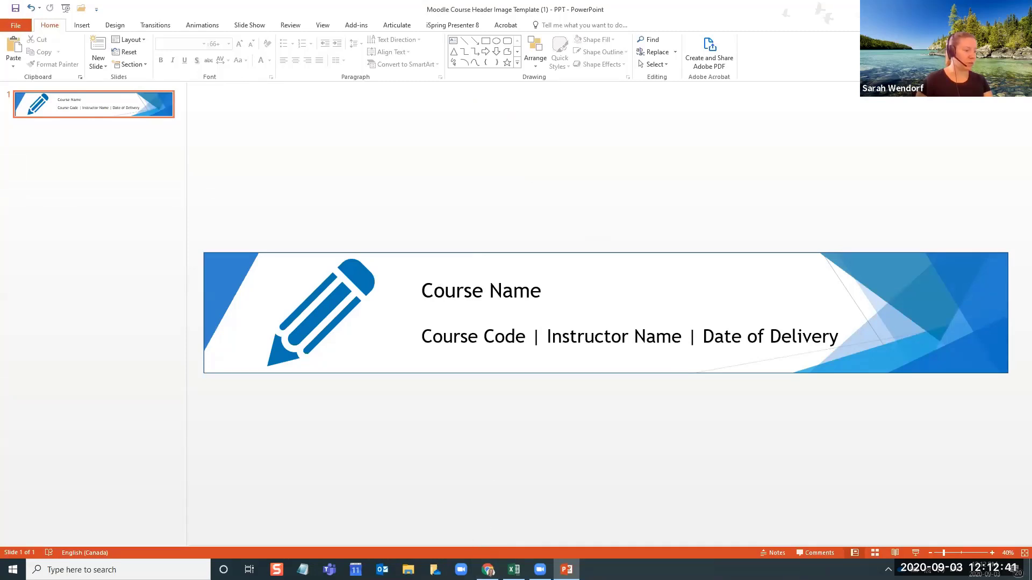
# Switch to the Moodle course template in Chrome and show the edit options of the header image label
pyautogui.click(488, 569)
pyautogui.click(509, 505)
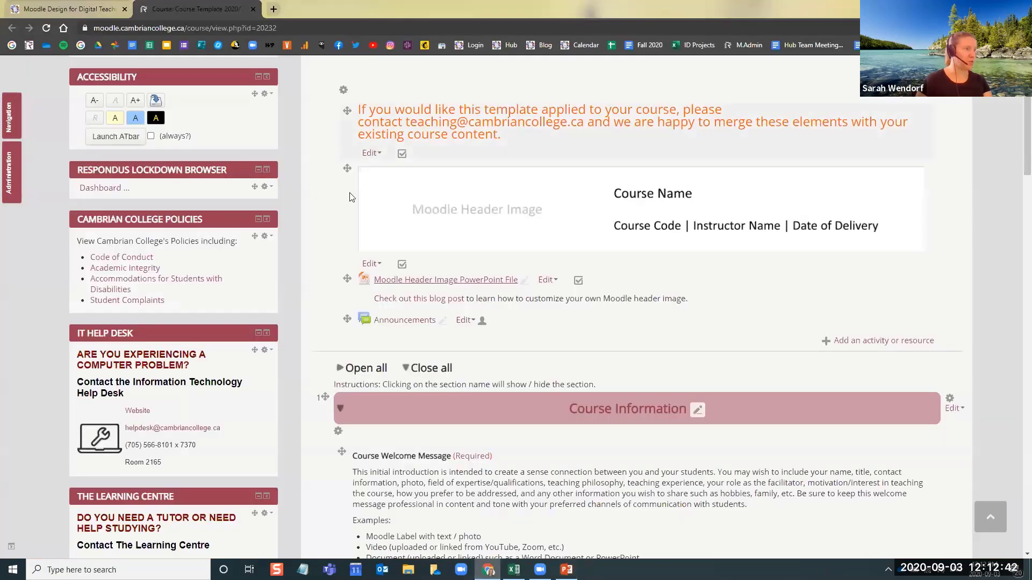
pyautogui.click(369, 264)
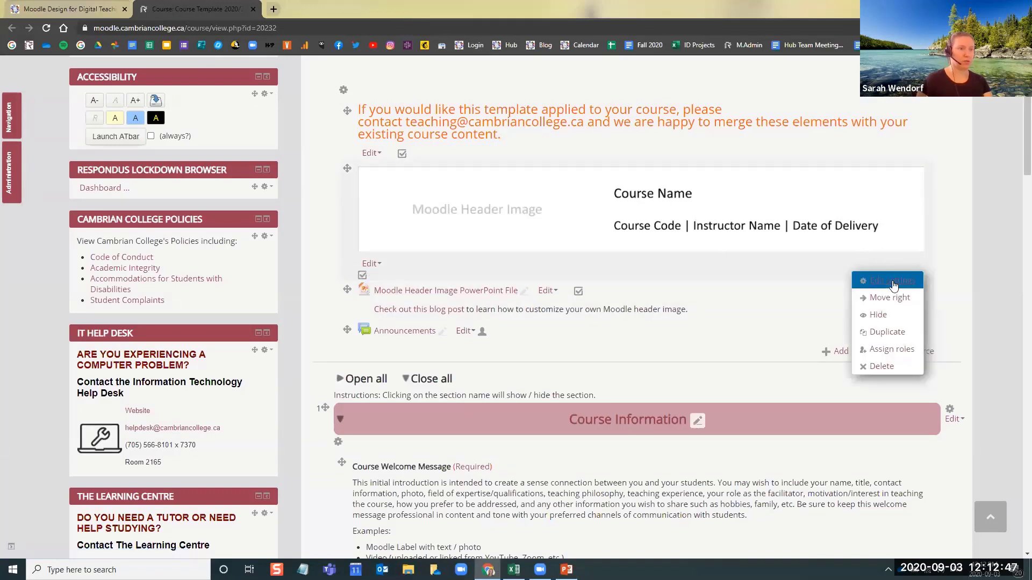
# Open the Moodle home page in a new browser tab and search the courses for "sandbox"
pyautogui.click(273, 8)
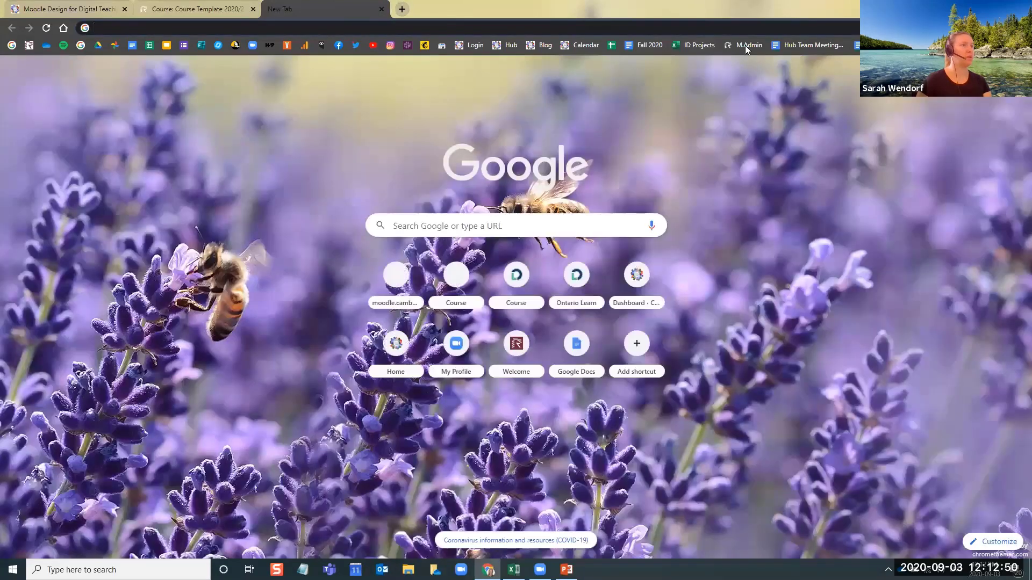
pyautogui.click(745, 45)
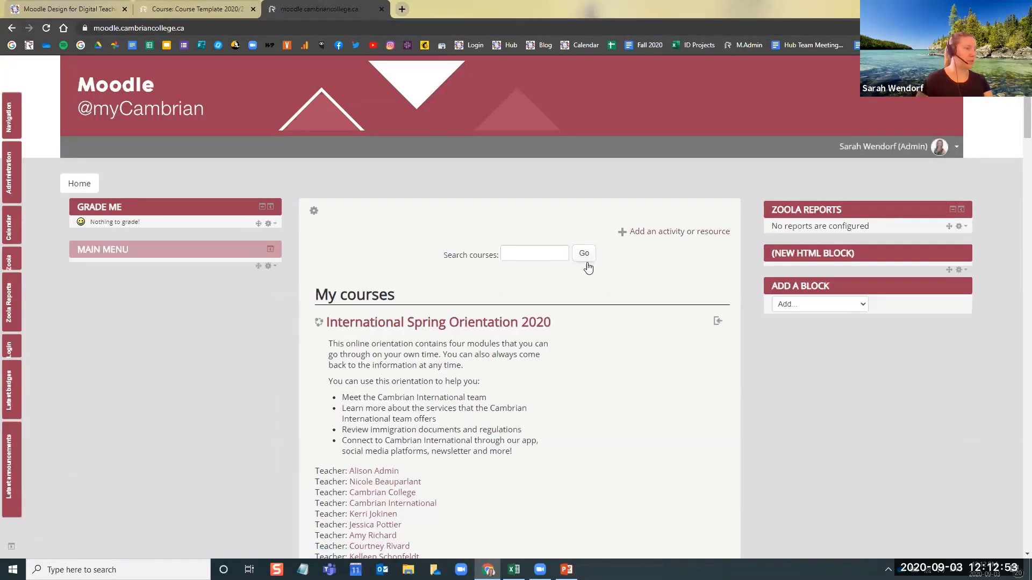
pyautogui.scroll(-5, 557, 299)
pyautogui.scroll(-3, 553, 299)
pyautogui.scroll(15, 554, 299)
pyautogui.click(524, 260)
pyautogui.write('sandbox')
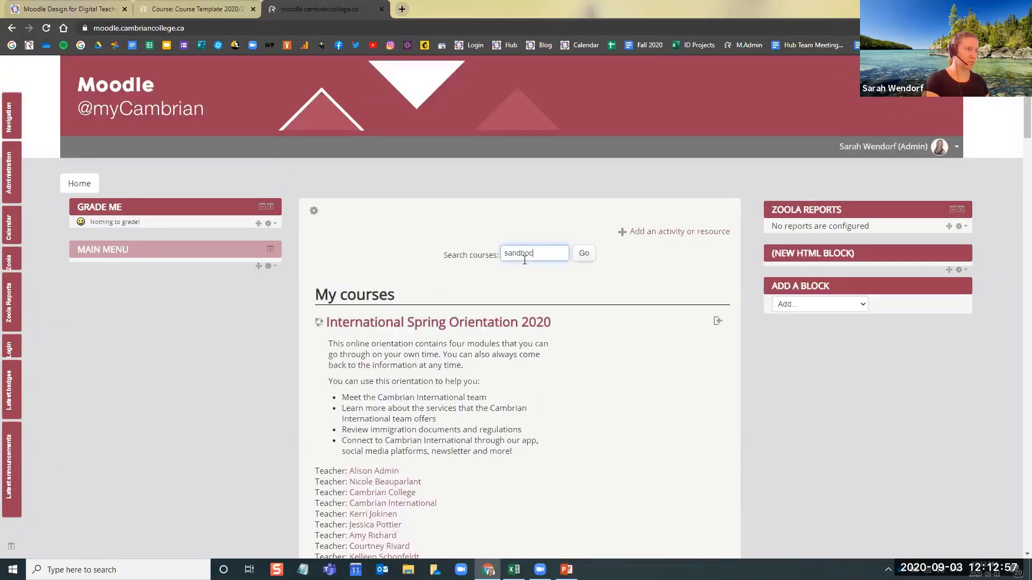
pyautogui.press('Return')
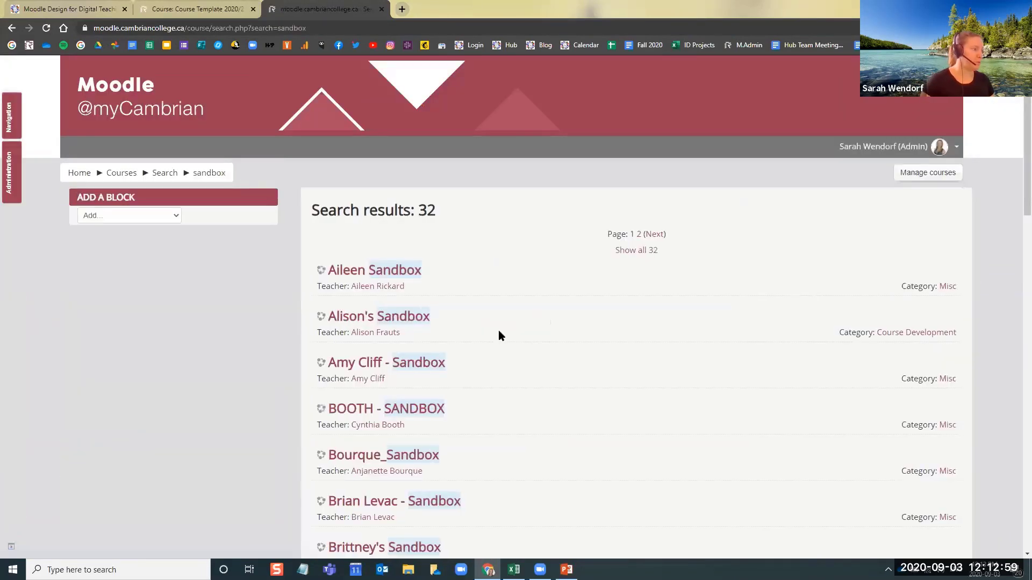
# Open the presenter's own "Sandbox - Collapsed Topics" course from the second page of search results
pyautogui.scroll(-19, 498, 334)
pyautogui.scroll(7, 447, 264)
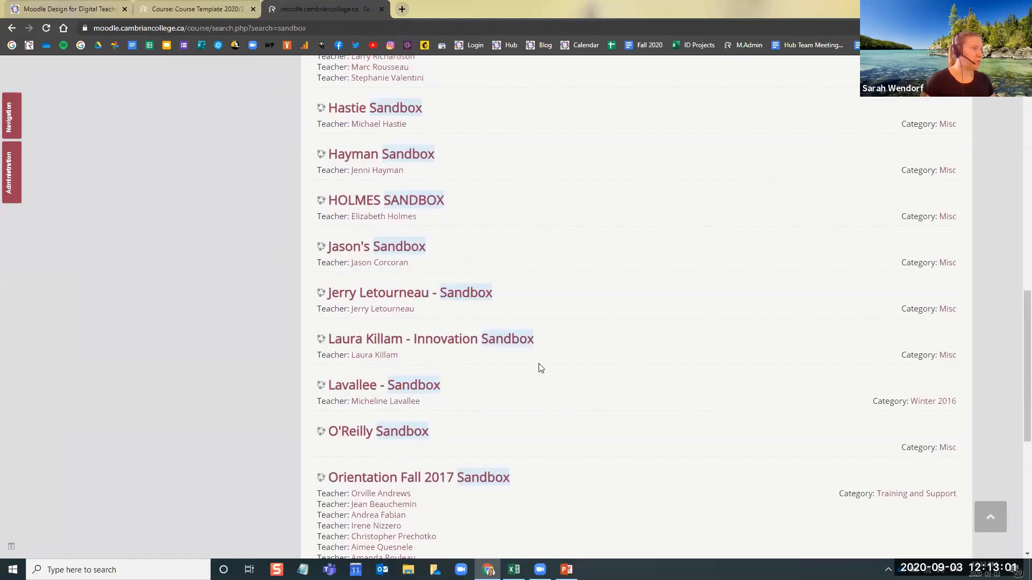
pyautogui.scroll(-6, 602, 382)
pyautogui.click(654, 348)
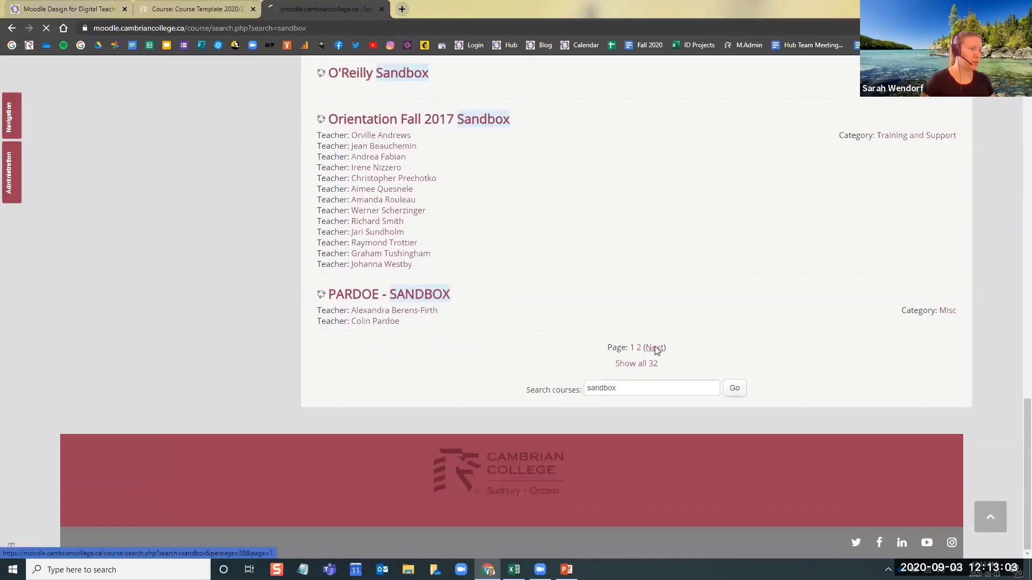
pyautogui.scroll(-10, 431, 257)
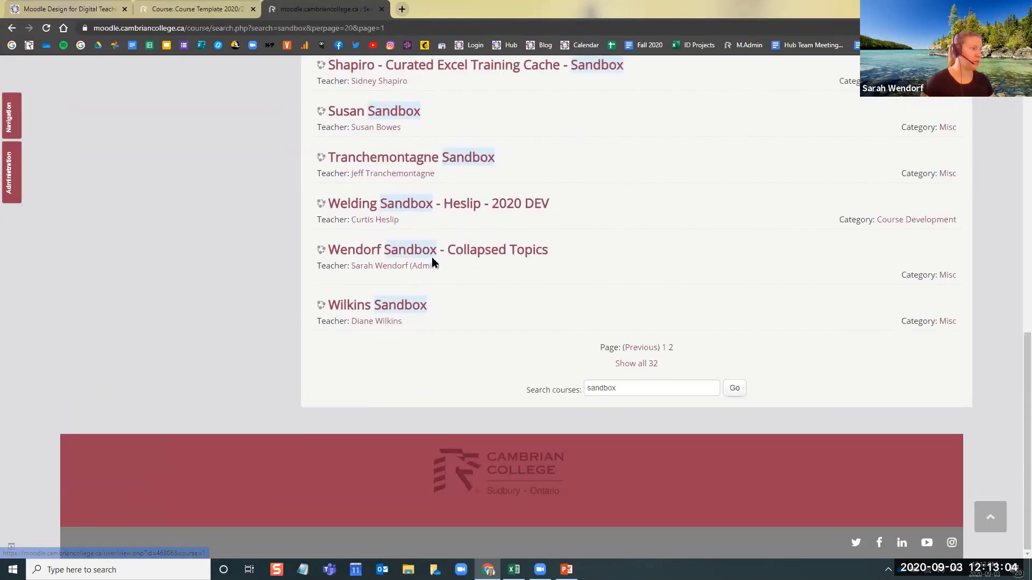
pyautogui.click(517, 252)
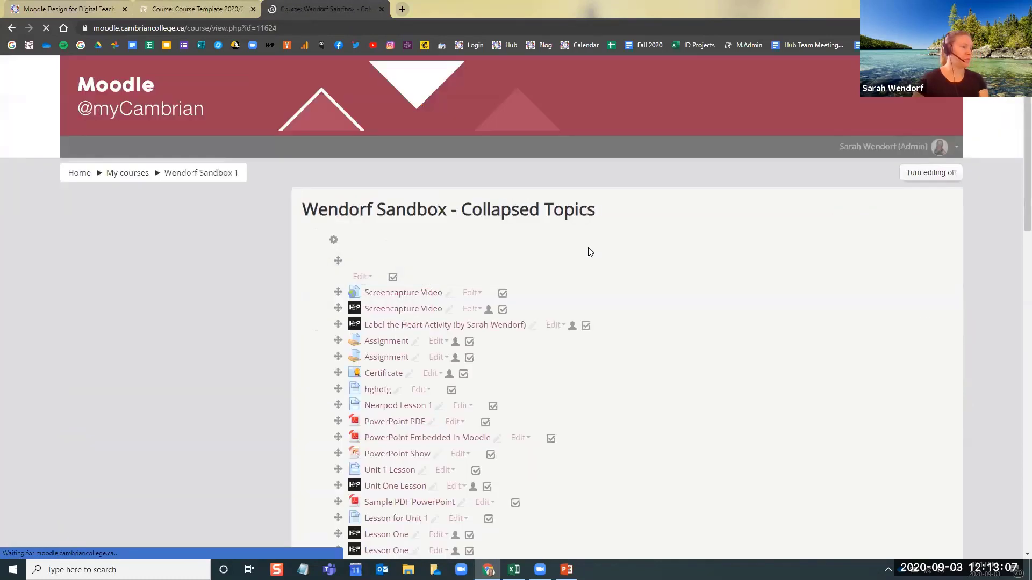
# Add a new Label resource to the general section at the start of the sandbox course
pyautogui.scroll(-6, 740, 337)
pyautogui.scroll(4, 860, 419)
pyautogui.scroll(-3, 881, 441)
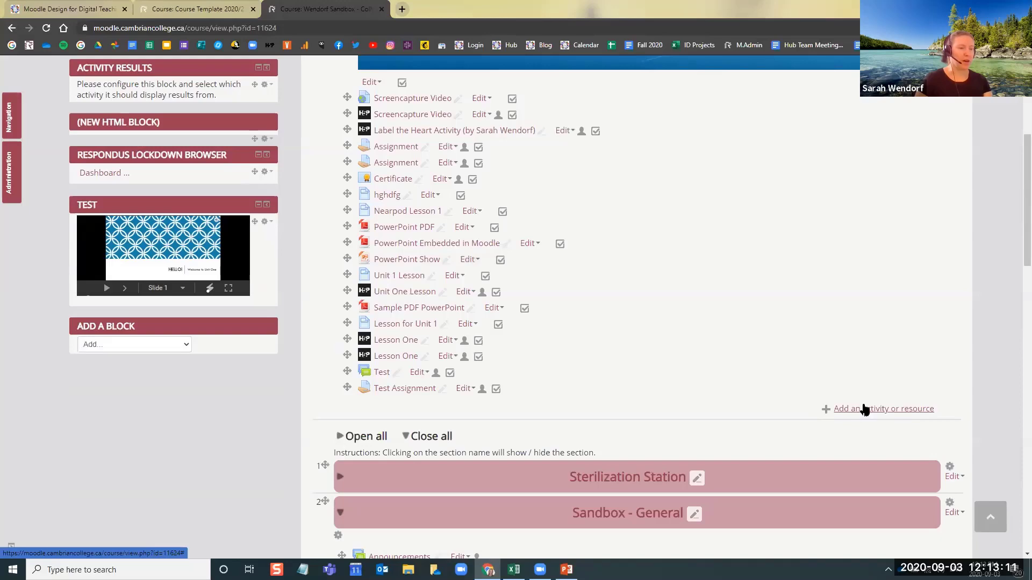
pyautogui.click(873, 410)
pyautogui.scroll(-10, 451, 425)
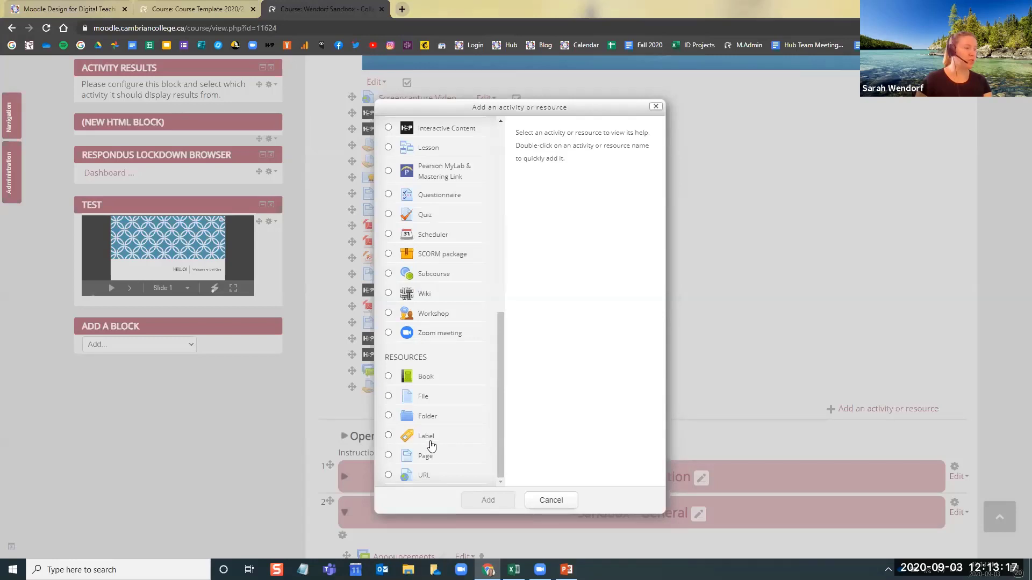
pyautogui.click(435, 442)
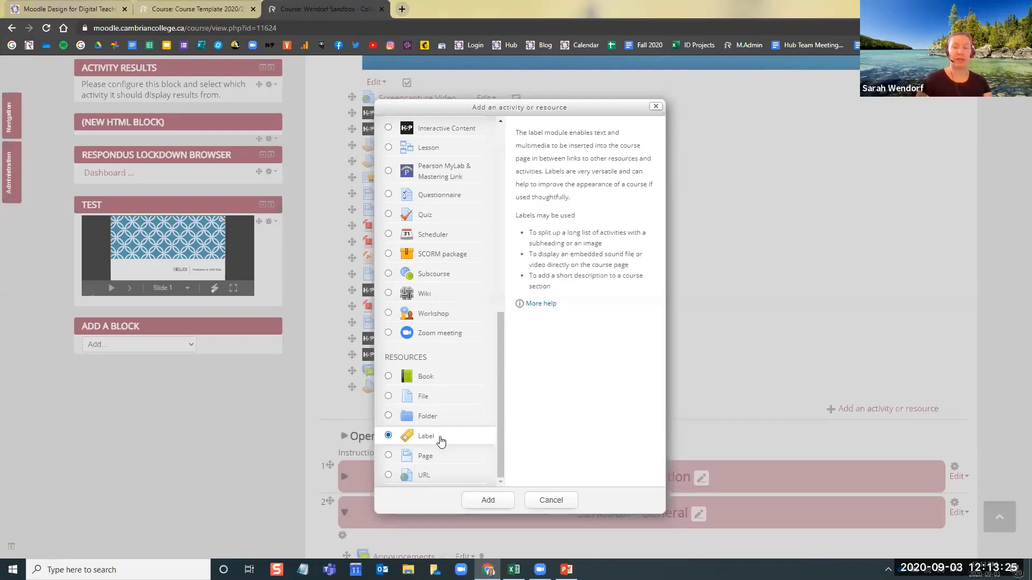
pyautogui.click(500, 502)
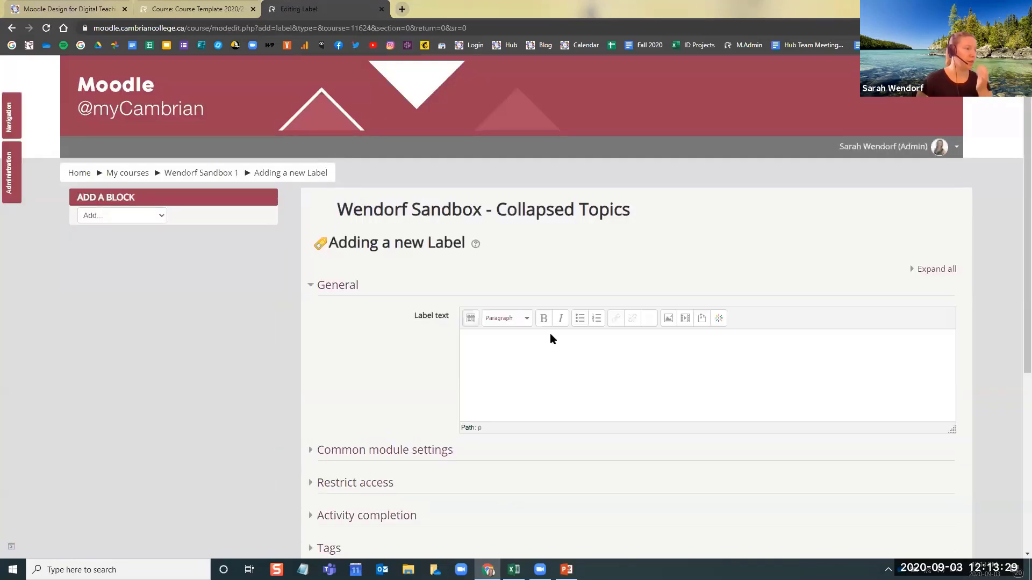
# Upload the exported Moodle course header template JPG from the Desktop as the image for the new label
pyautogui.click(543, 342)
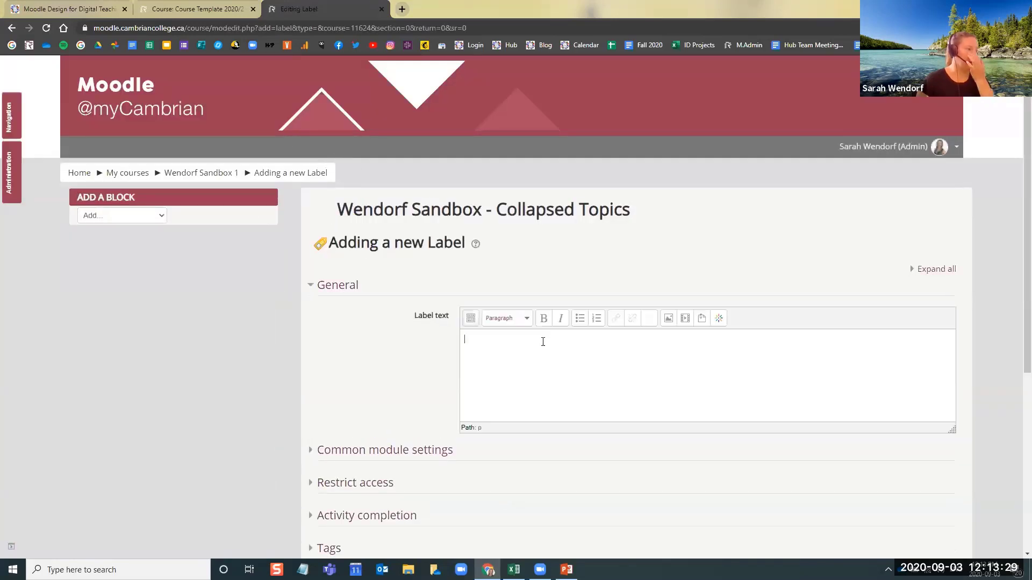
pyautogui.click(669, 320)
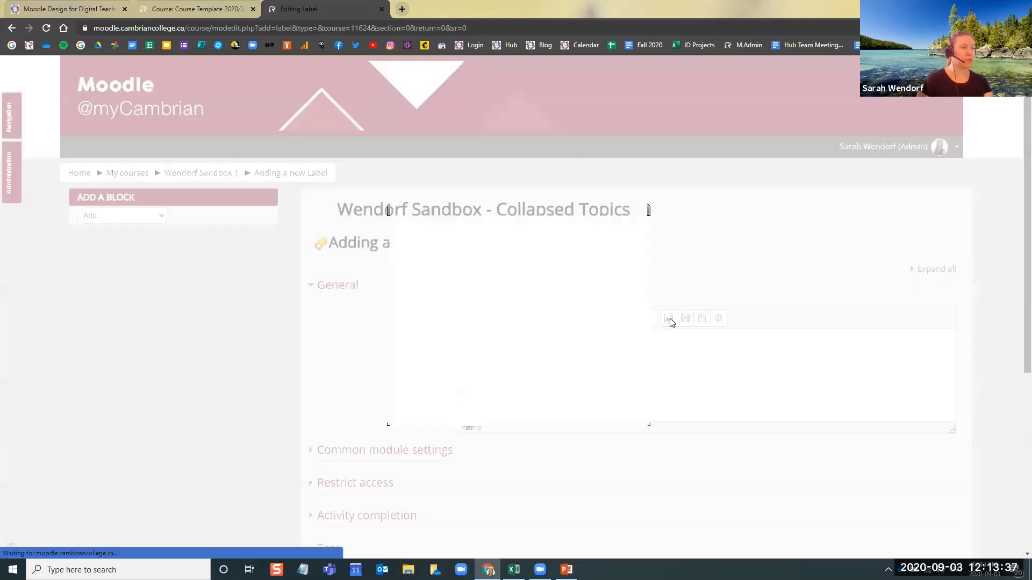
pyautogui.click(544, 246)
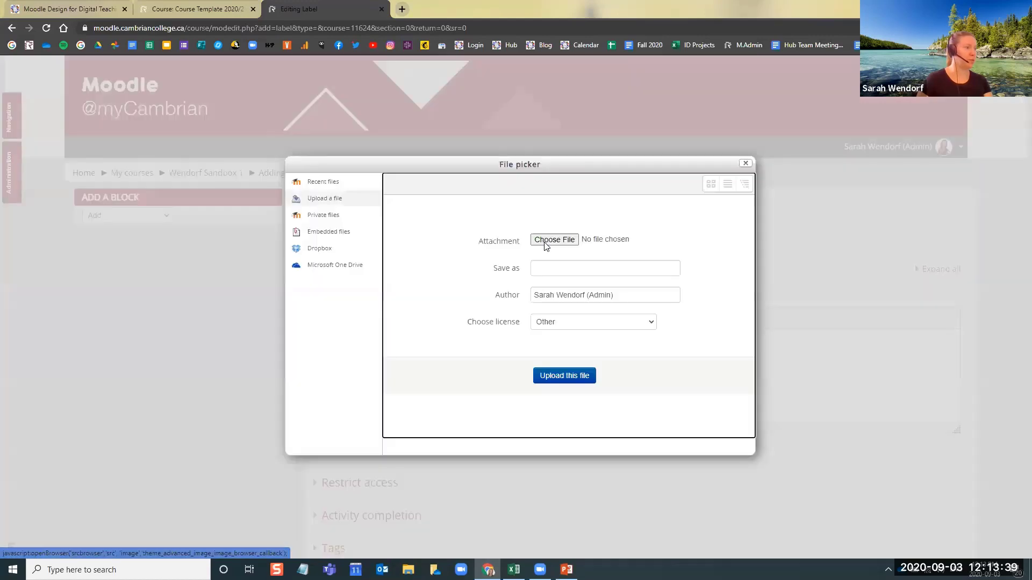
pyautogui.click(544, 240)
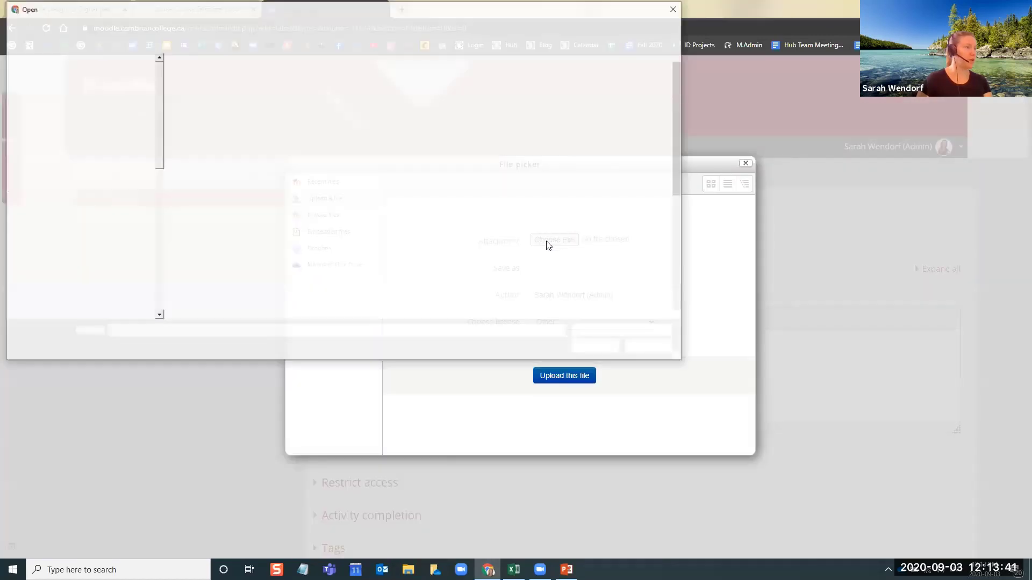
pyautogui.scroll(-3, 331, 162)
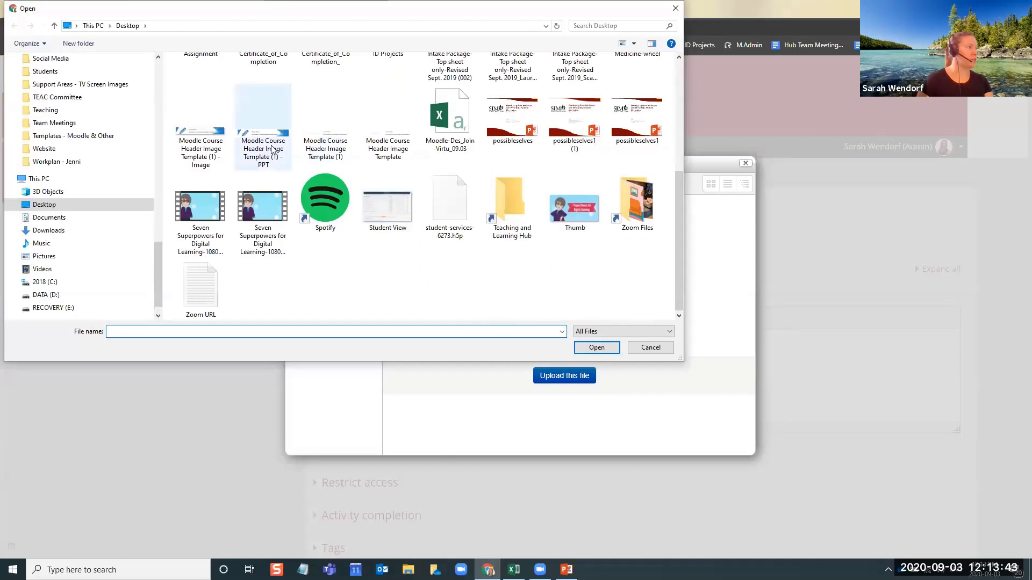
pyautogui.doubleClick(202, 134)
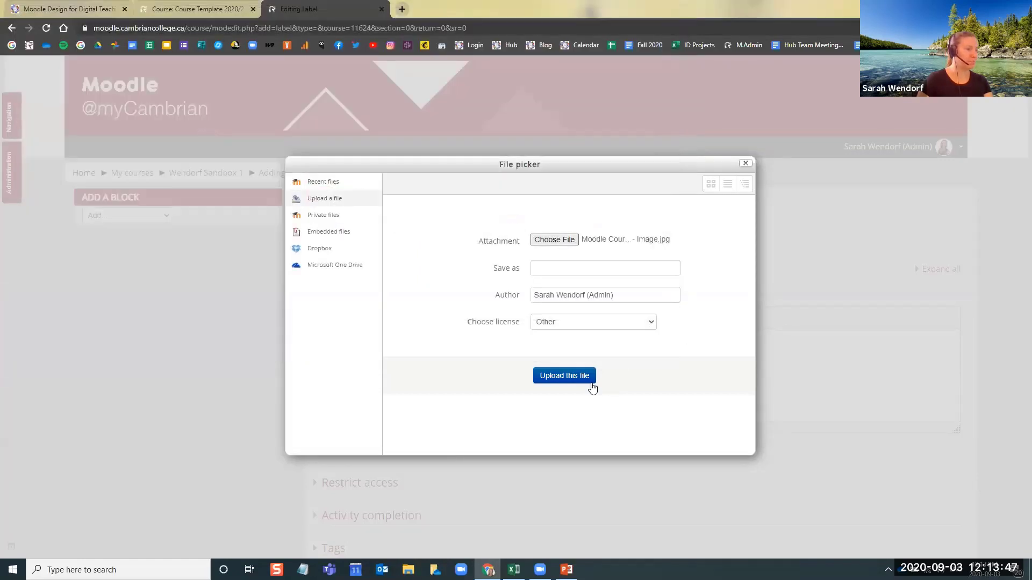
pyautogui.click(564, 376)
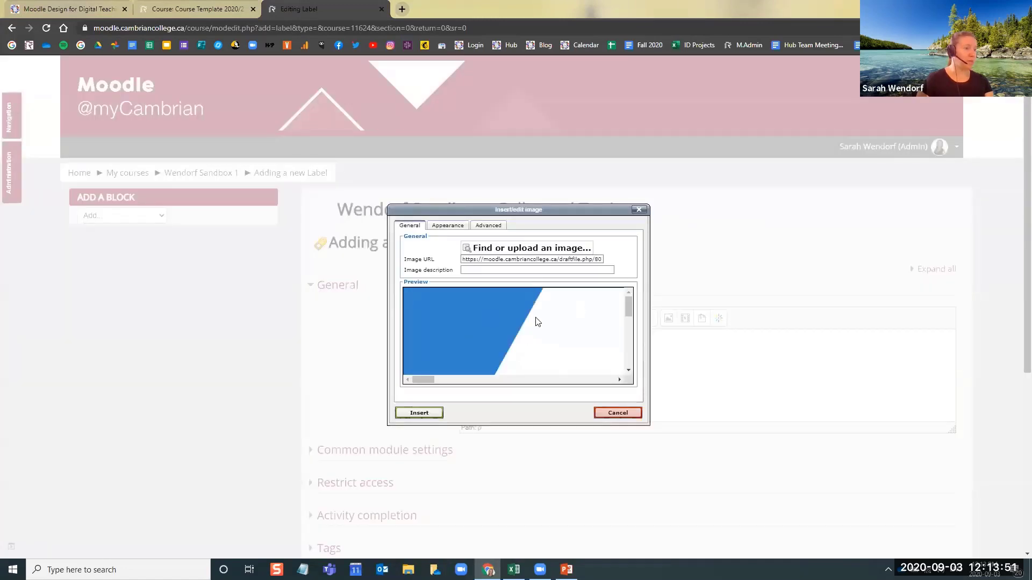
# Set the image description to "Course Name, Course Code, Pencil Icon"
pyautogui.click(479, 270)
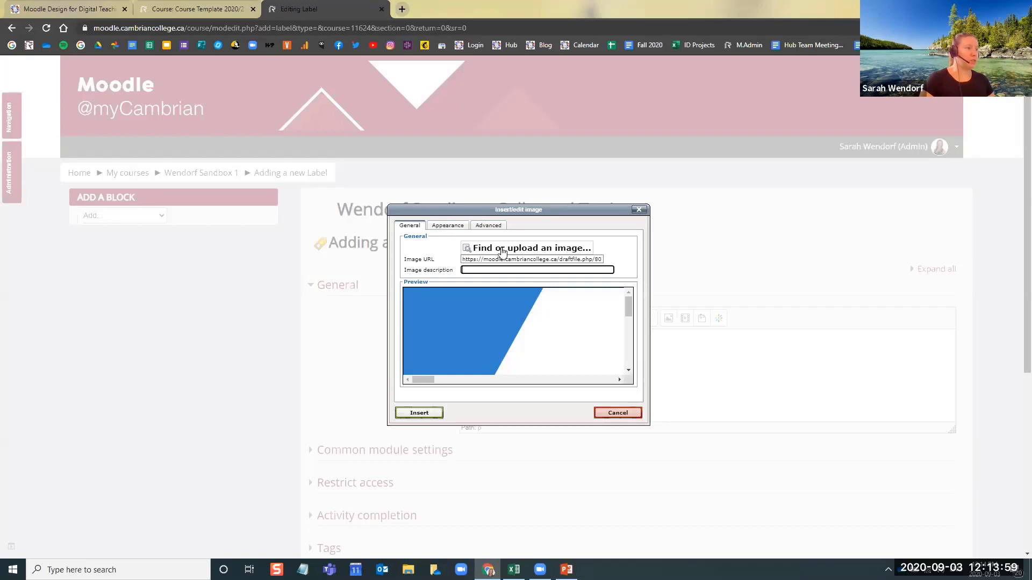
pyautogui.moveTo(412, 270); pyautogui.dragTo(456, 277)
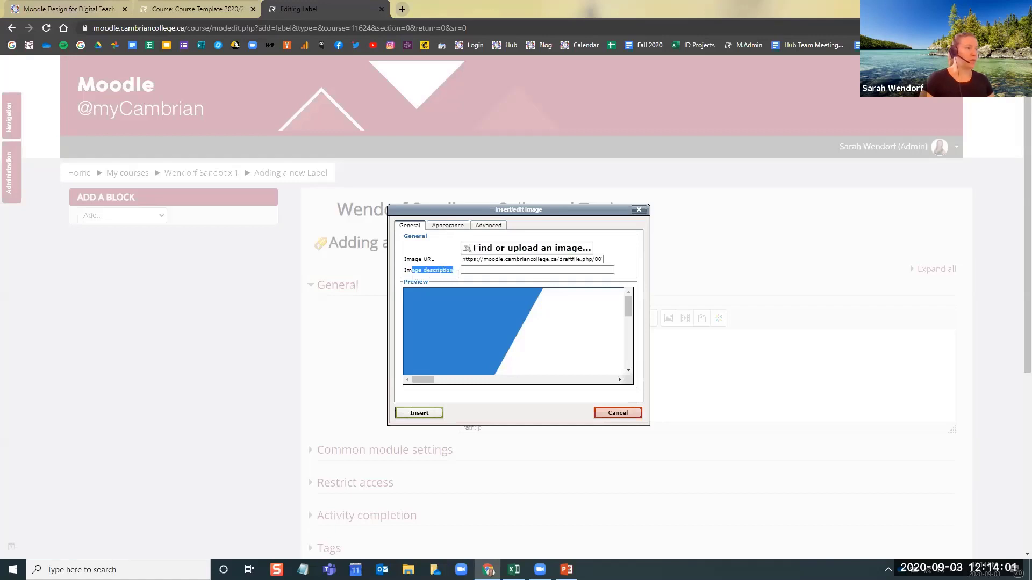
pyautogui.click(469, 272)
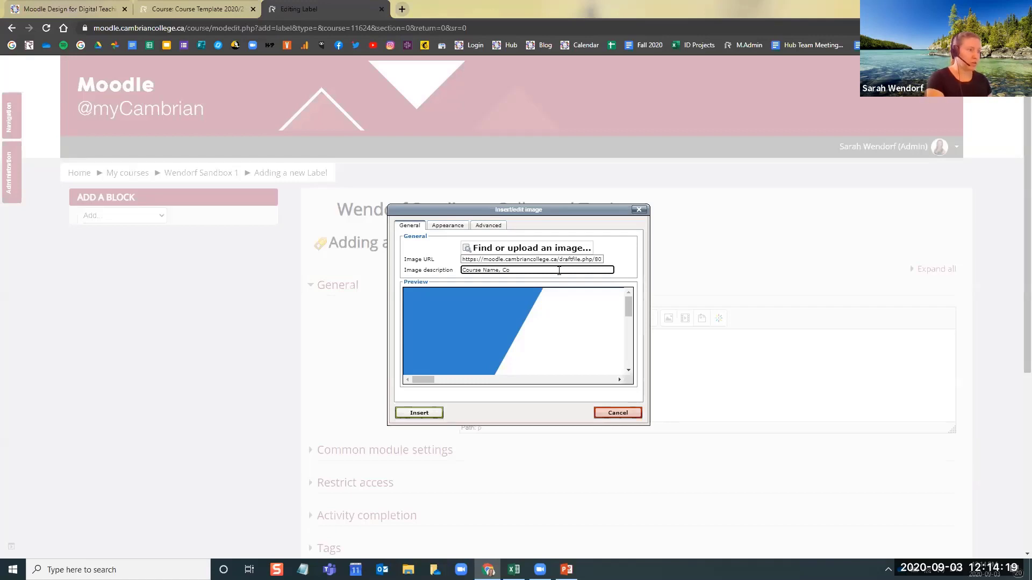
pyautogui.write('urde')
pyautogui.write('e Code,')
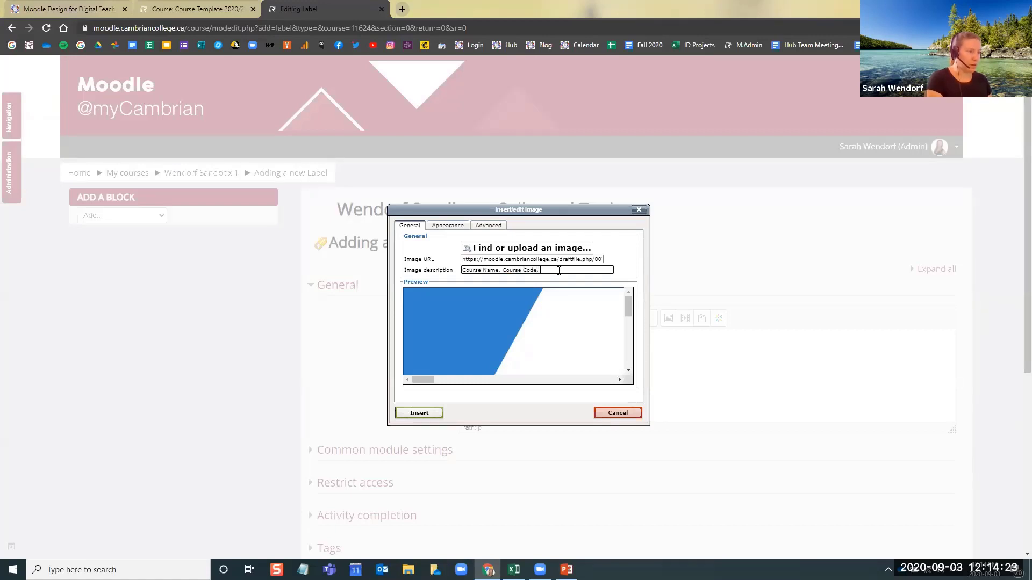
pyautogui.write('Pencil Icon')
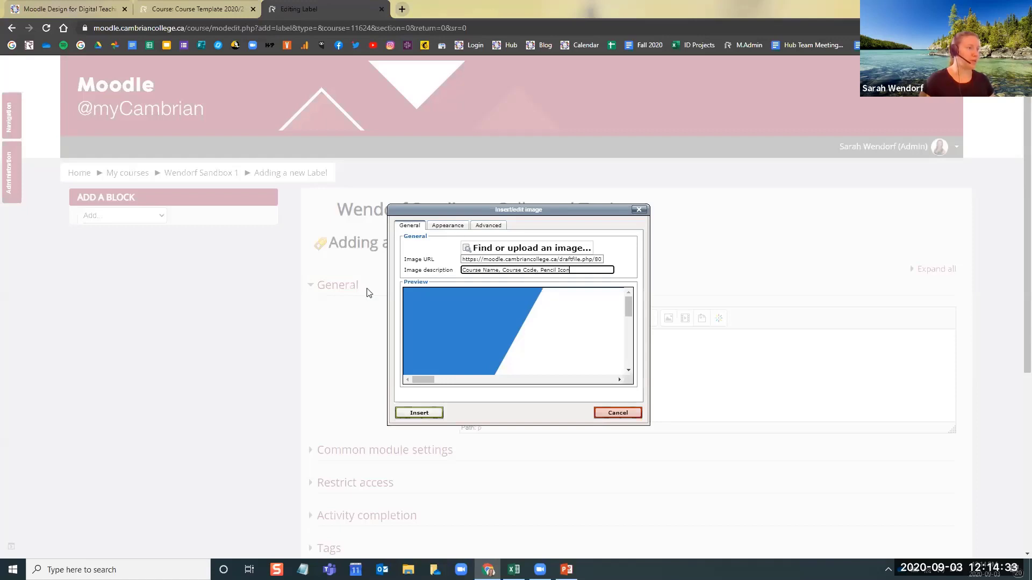
# Set the image width to 100% with the height left blank, and insert the image into the label text
pyautogui.click(462, 229)
pyautogui.doubleClick(457, 263)
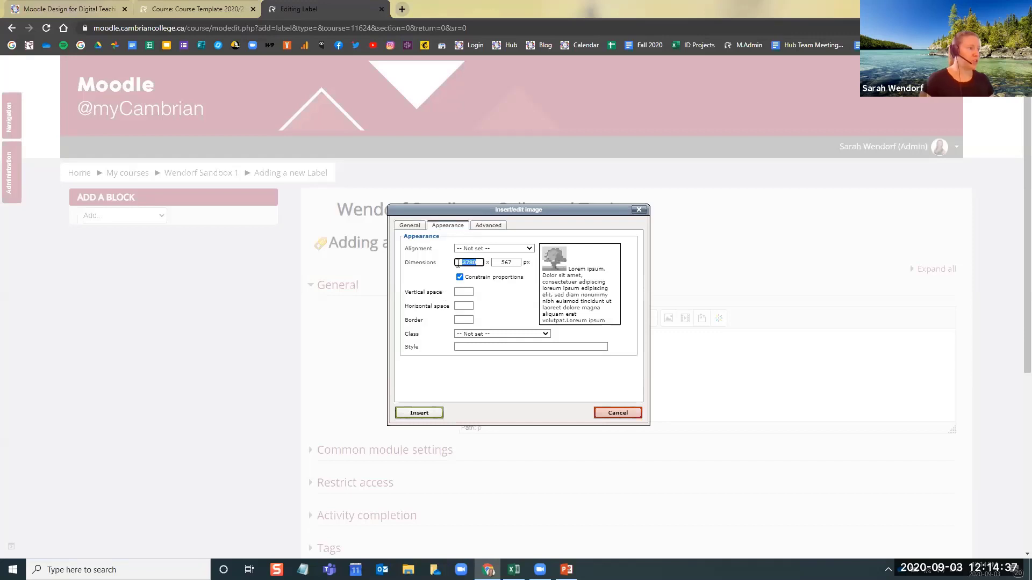
pyautogui.write('100')
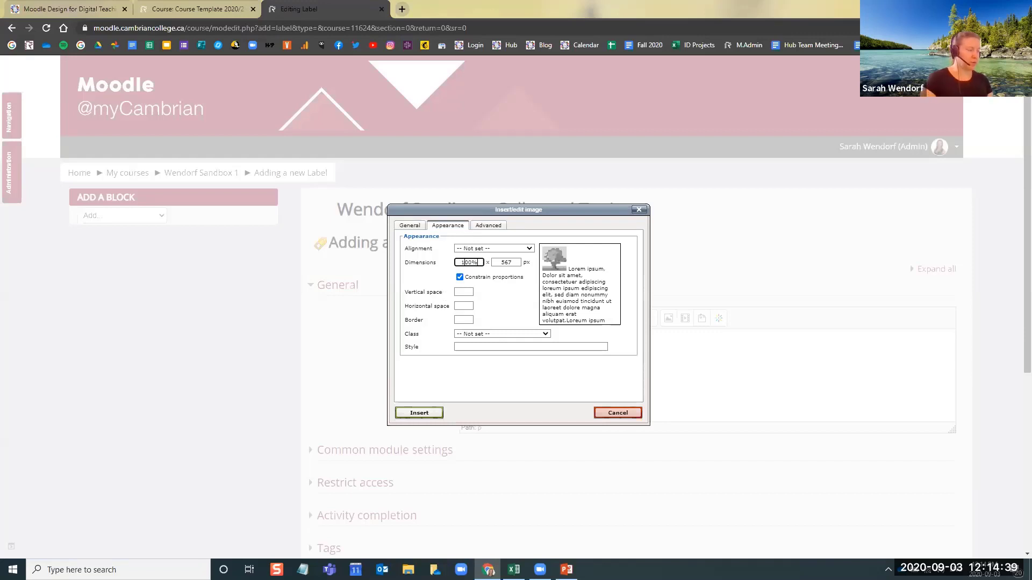
pyautogui.doubleClick(507, 263)
pyautogui.press('BackSpace')
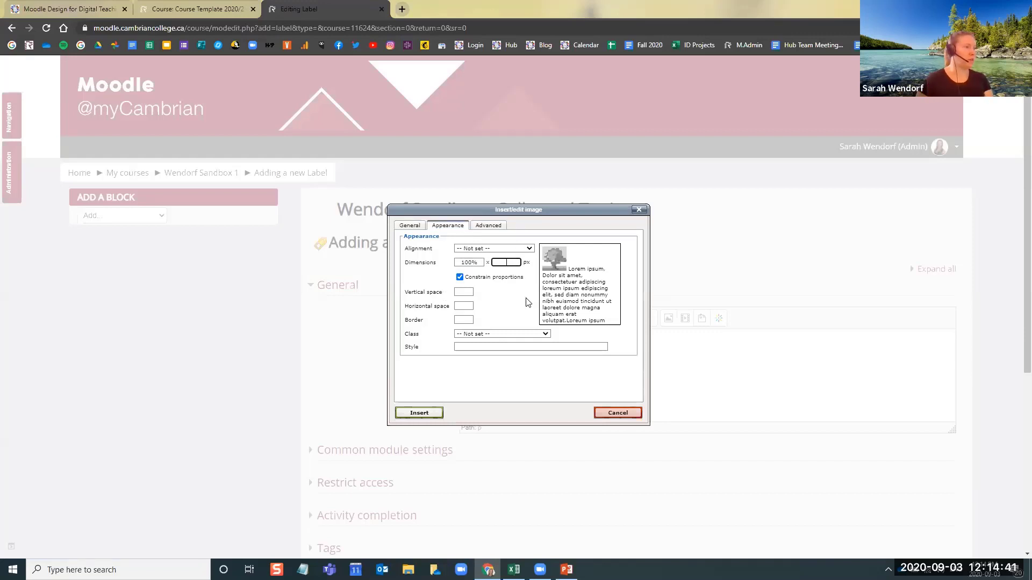
pyautogui.click(527, 298)
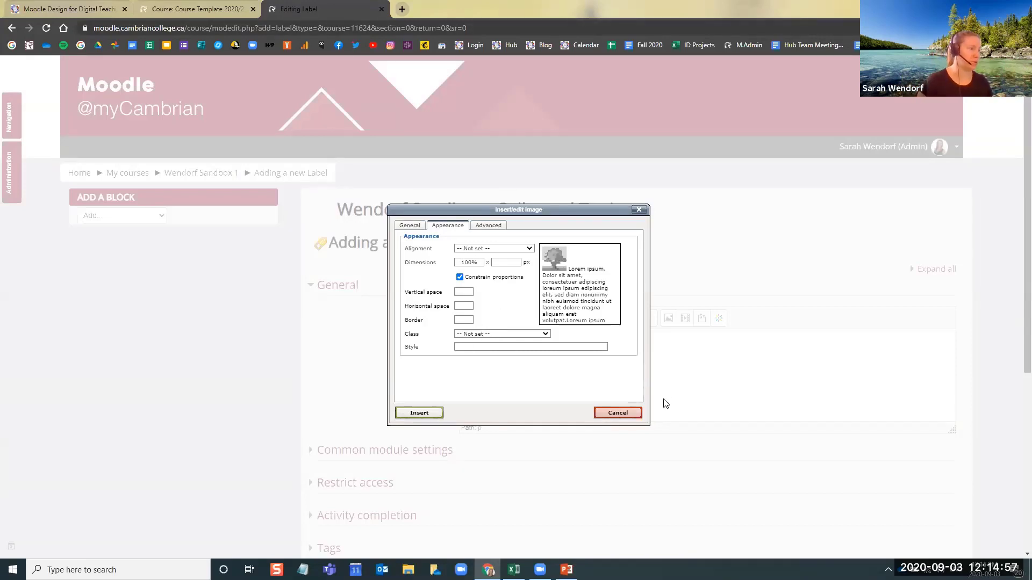
pyautogui.click(419, 413)
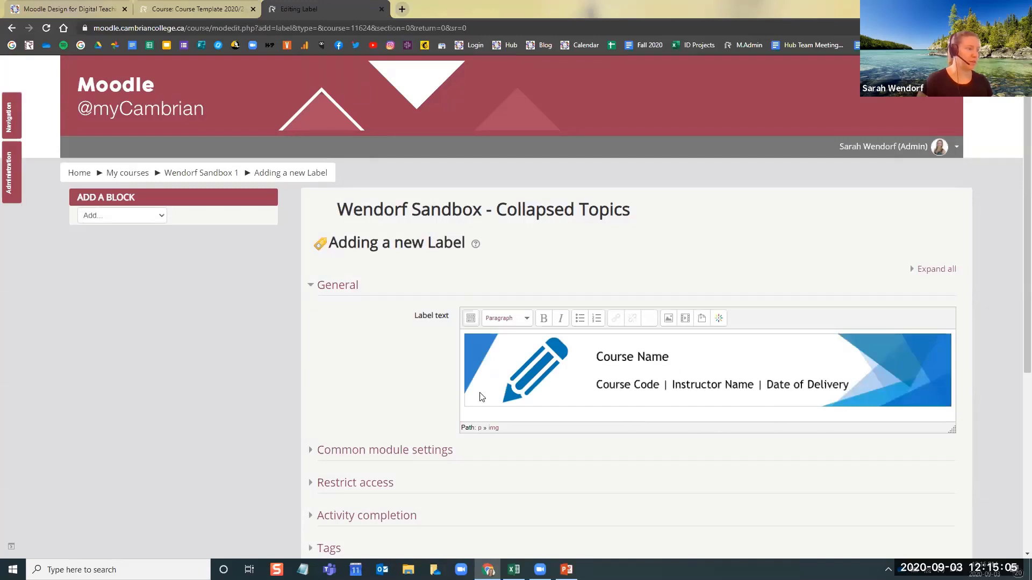
# Save the label to the sandbox course and move it above the old header banner at the start of the general section
pyautogui.scroll(-5, 479, 394)
pyautogui.click(530, 364)
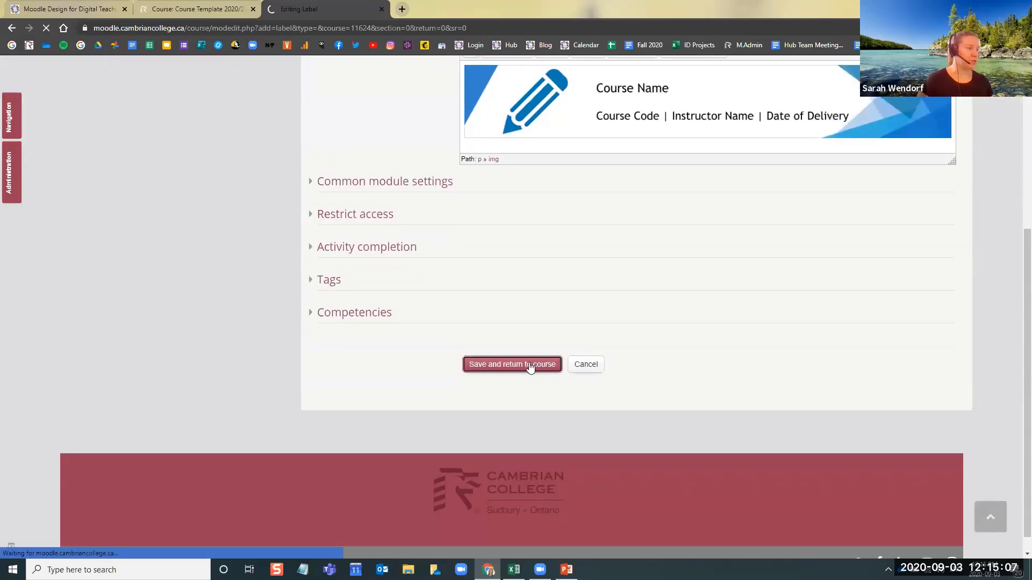
pyautogui.scroll(-3, 299, 379)
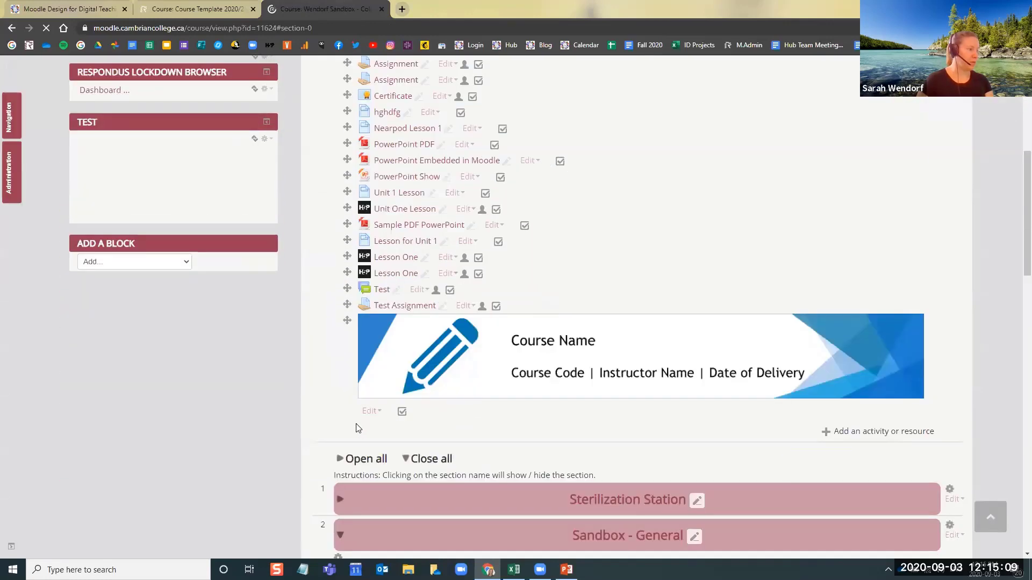
pyautogui.scroll(3, 355, 327)
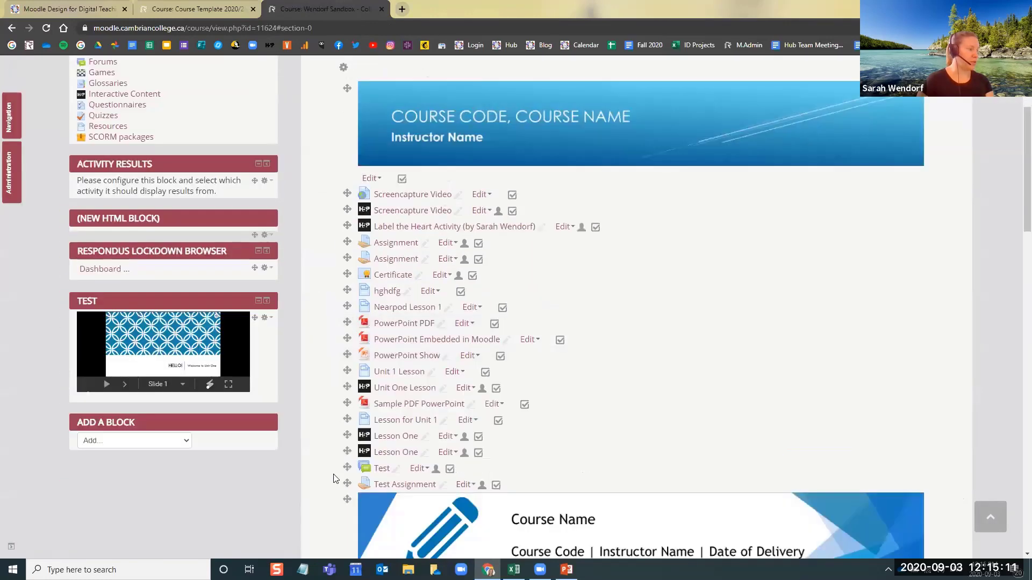
pyautogui.moveTo(346, 500)
pyautogui.mouseDown()
pyautogui.moveTo(359, 438)
pyautogui.moveTo(347, 276)
pyautogui.mouseUp()
pyautogui.scroll(3, 348, 284)
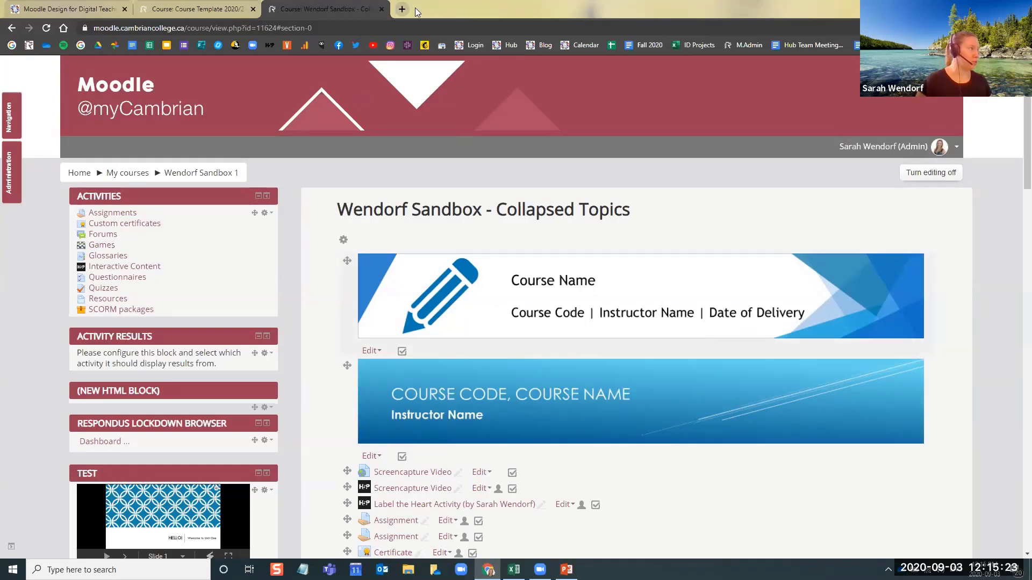
# Open the header image label in Course Template 2020/21 for editing and browse for a replacement for its placeholder image
pyautogui.click(207, 8)
pyautogui.scroll(2, 267, 187)
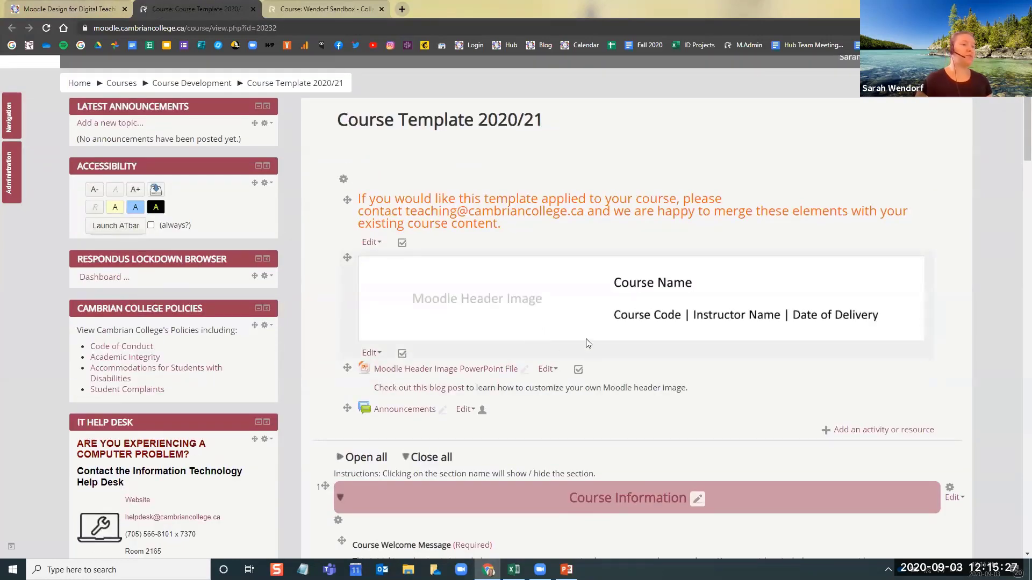
pyautogui.click(370, 353)
pyautogui.click(884, 376)
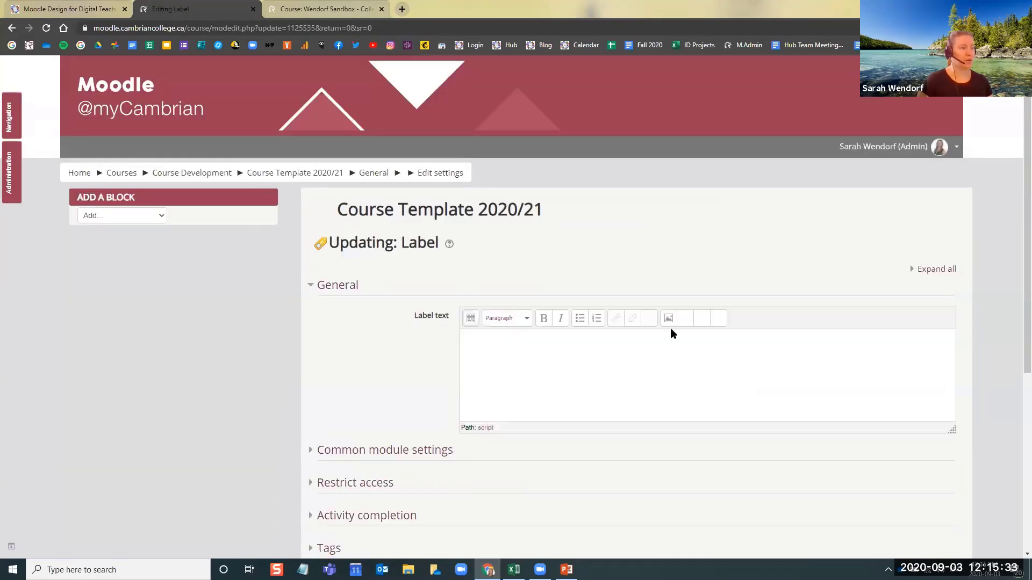
pyautogui.rightClick(631, 374)
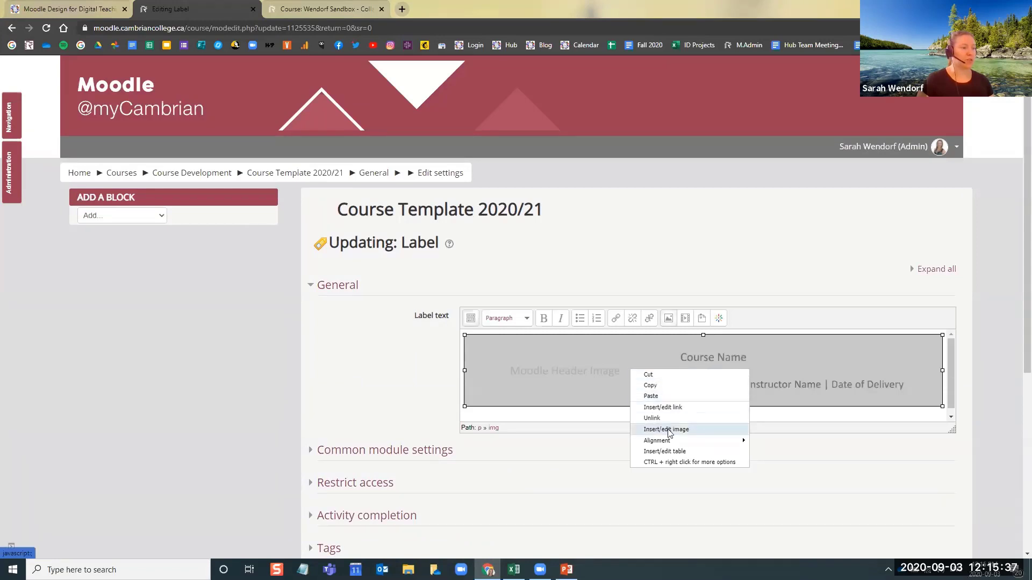
pyautogui.click(697, 435)
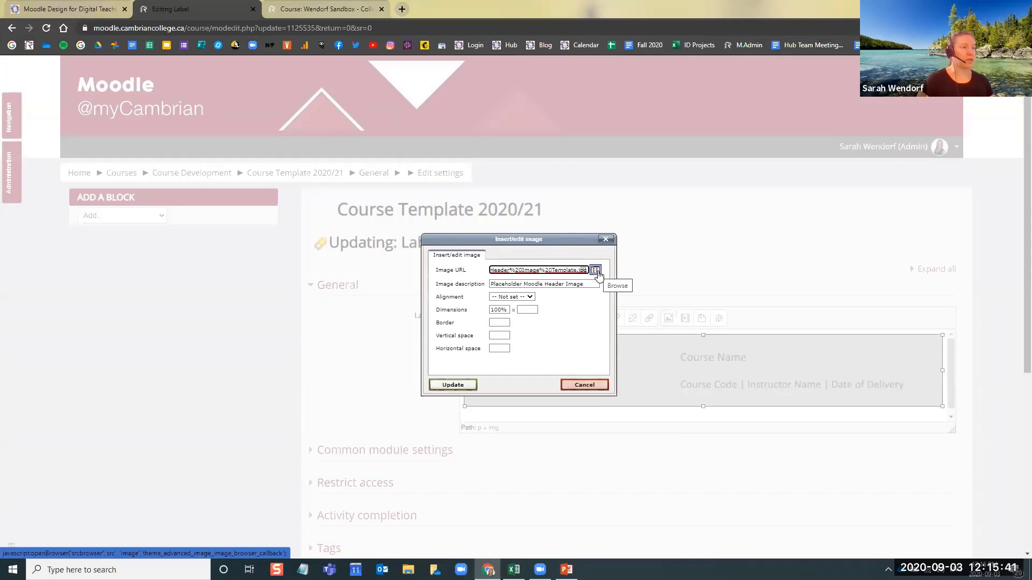
pyautogui.click(596, 270)
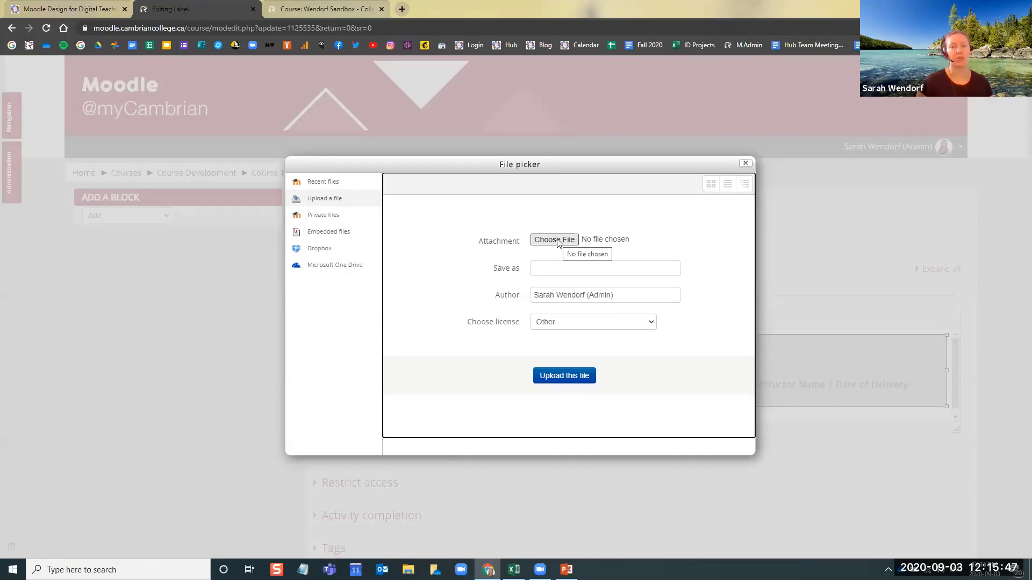
# Cancel the image replacement and leave the header label's settings without saving
pyautogui.click(745, 164)
pyautogui.click(584, 385)
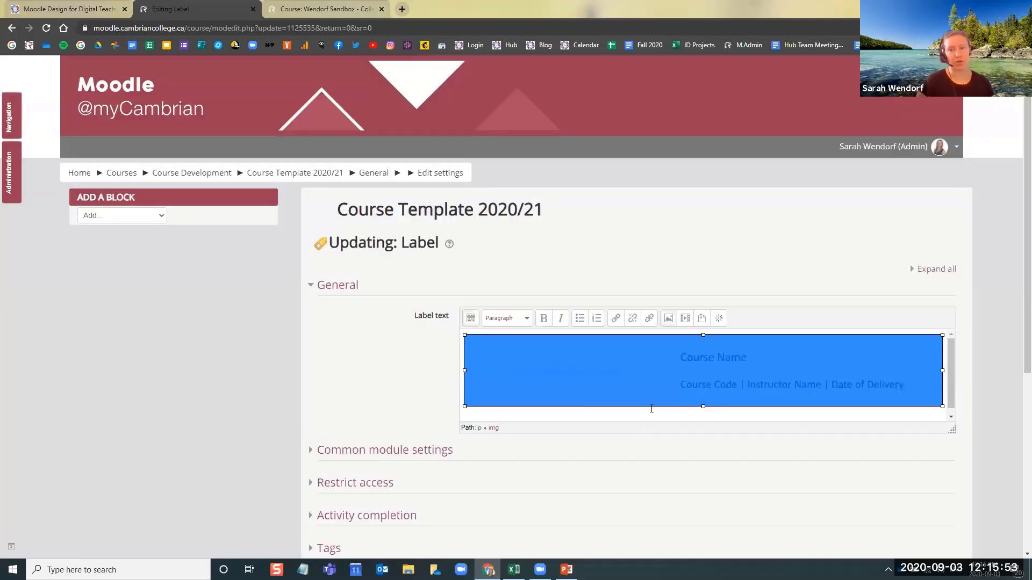
pyautogui.click(365, 375)
pyautogui.scroll(-3, 658, 516)
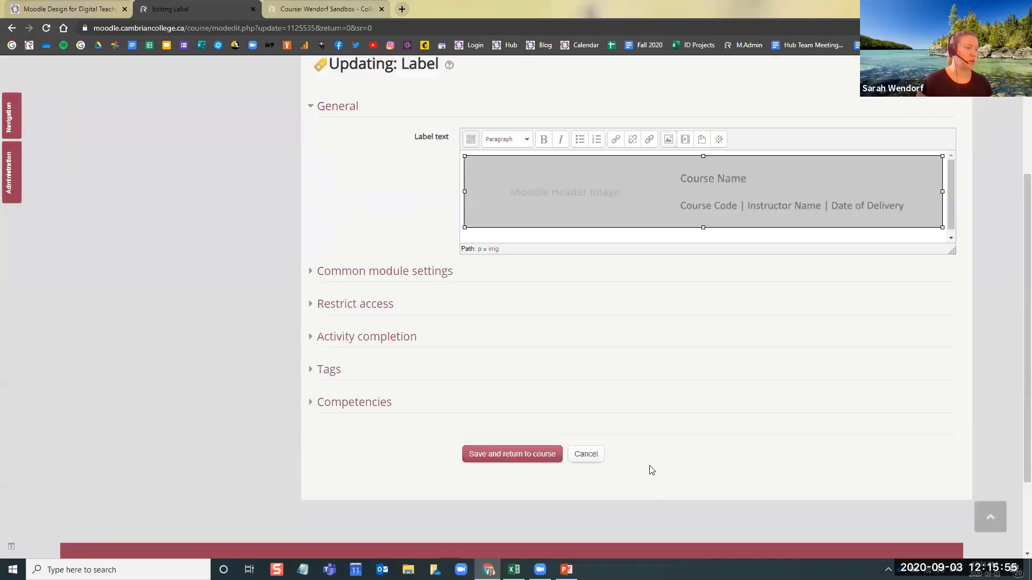
pyautogui.click(585, 455)
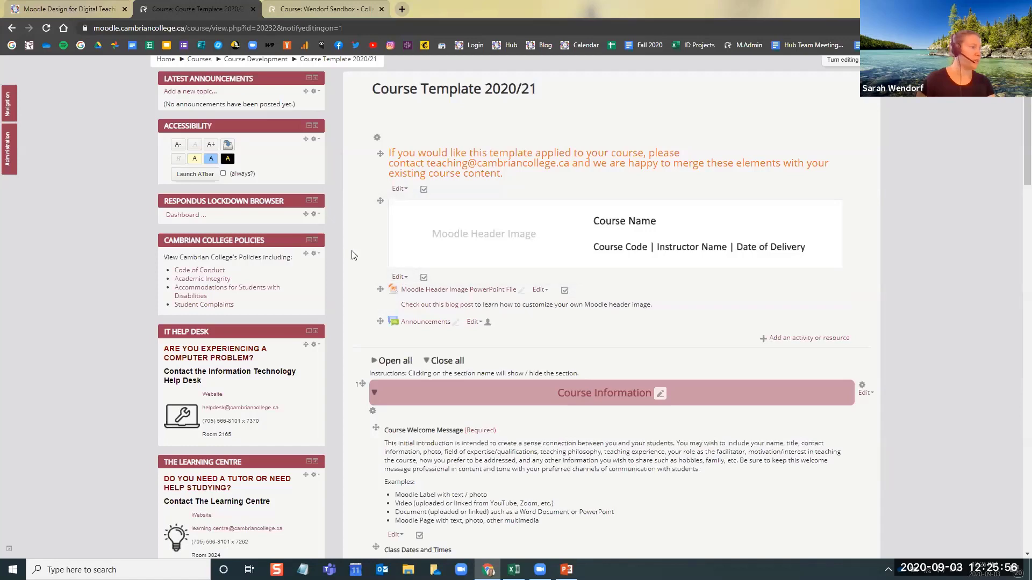
# Examine the template's Course Information section, from the Course Welcome Message guidance down to the outline, syllabus and conduct items
pyautogui.scroll(-2, 352, 255)
pyautogui.scroll(-3, 352, 240)
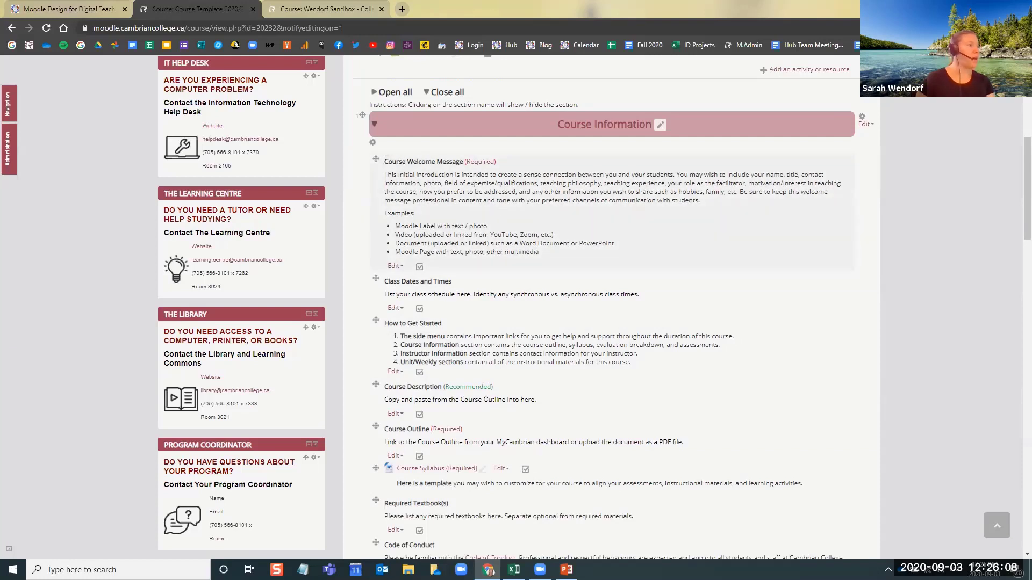
pyautogui.moveTo(384, 162); pyautogui.dragTo(461, 161)
pyautogui.click(473, 209)
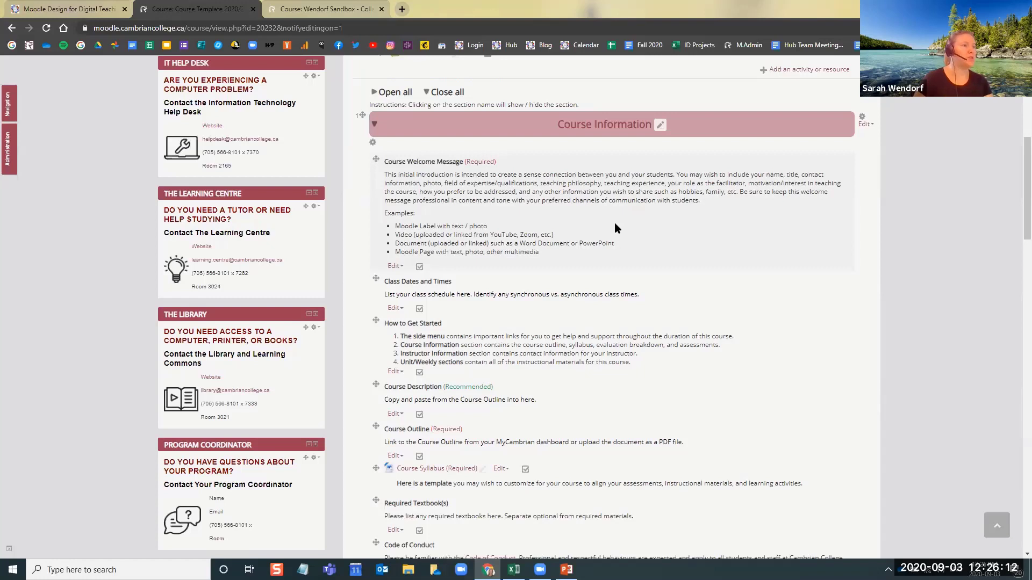
pyautogui.moveTo(400, 175); pyautogui.dragTo(488, 174)
pyautogui.click(529, 192)
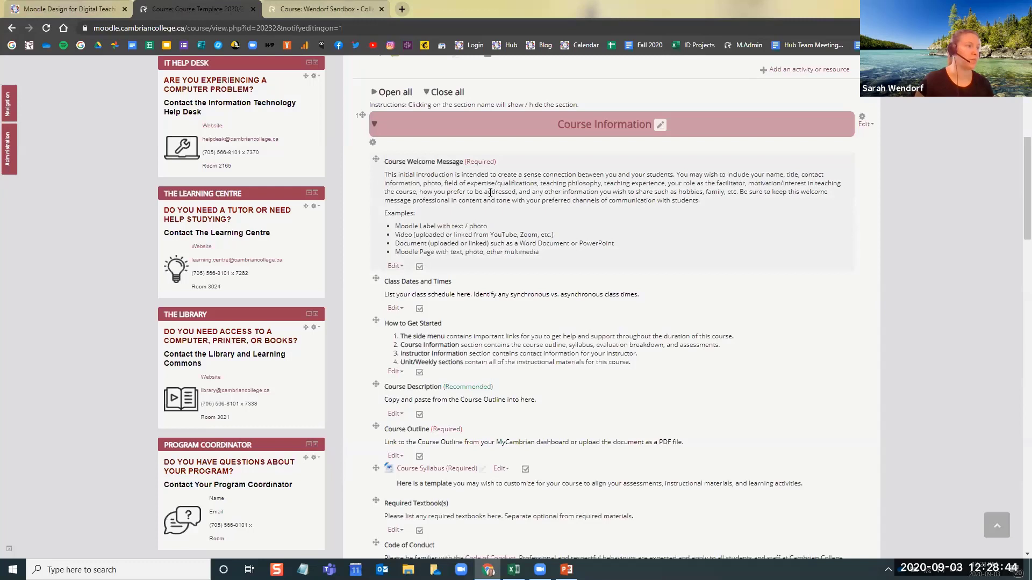
pyautogui.moveTo(463, 161)
pyautogui.mouseDown()
pyautogui.moveTo(407, 161)
pyautogui.moveTo(444, 161)
pyautogui.mouseUp()
pyautogui.click(414, 164)
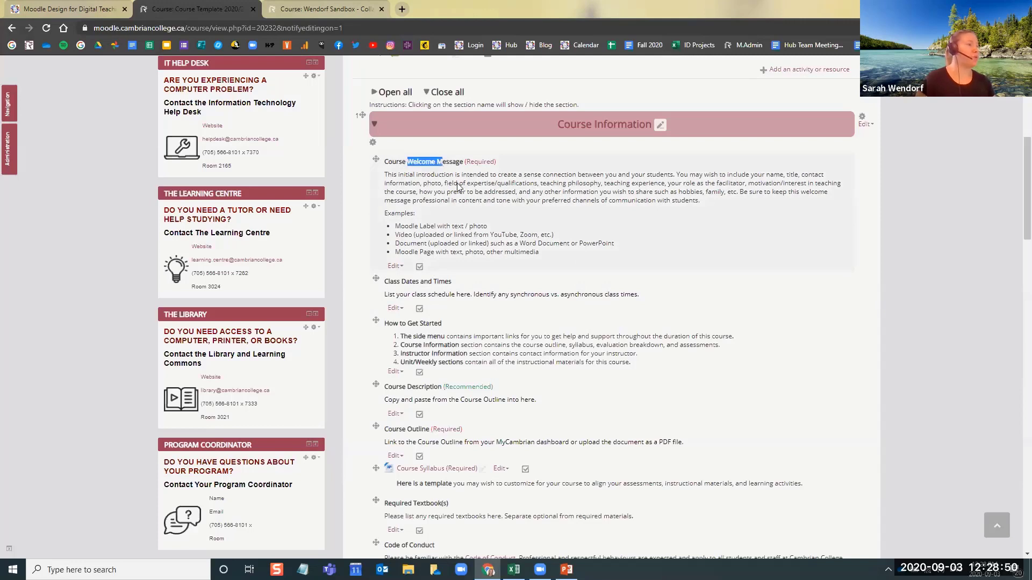
pyautogui.click(460, 187)
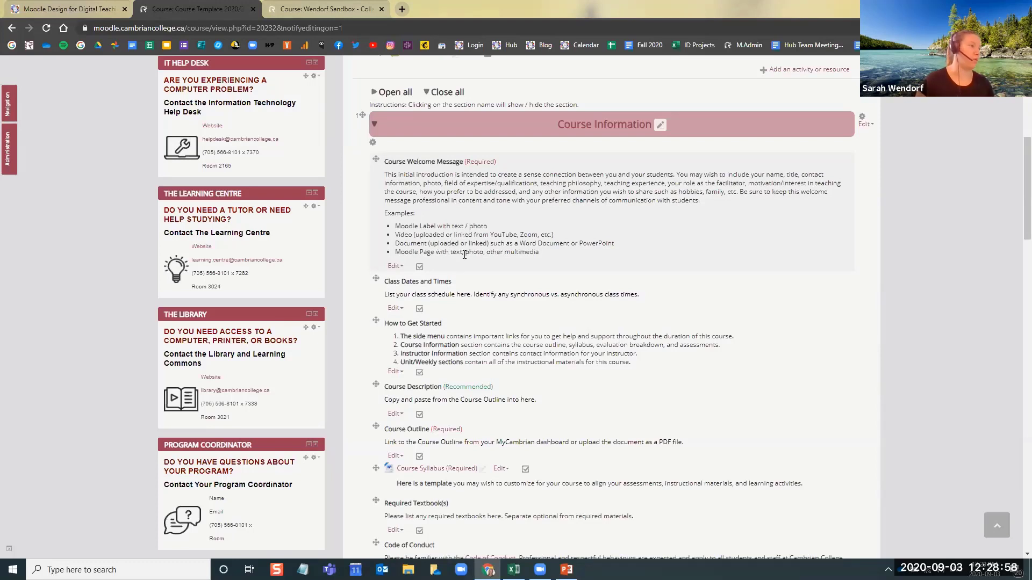
pyautogui.scroll(-3, 490, 267)
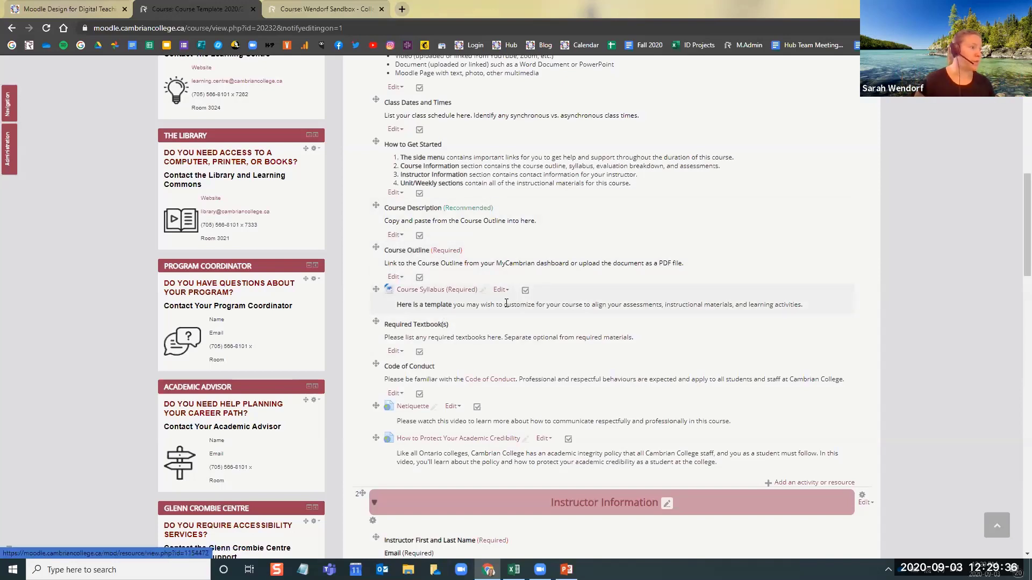
# Download the Course Syllabus (Required) file from the Course Information section, open it in Word and enable editing
pyautogui.click(444, 296)
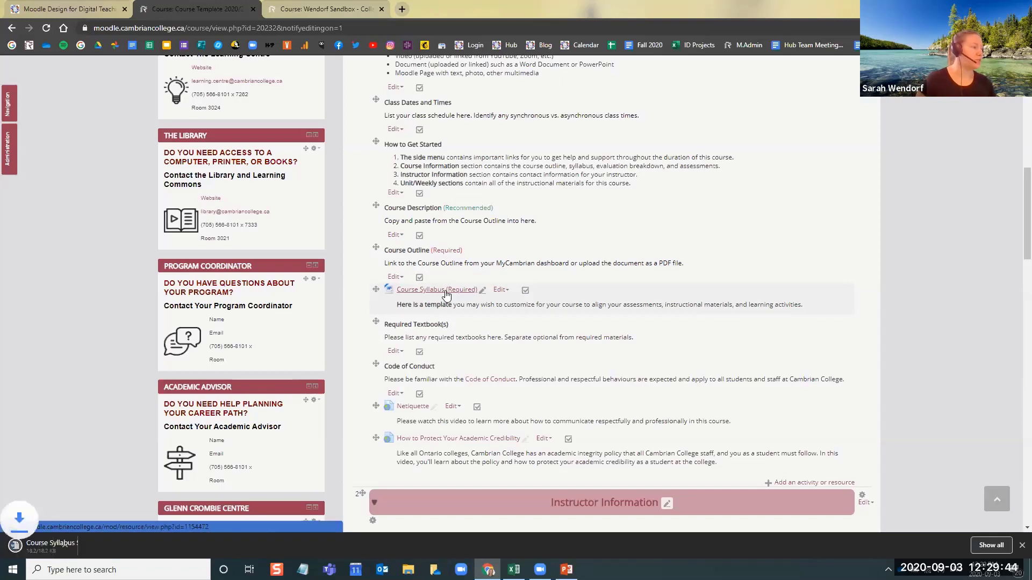
pyautogui.click(84, 545)
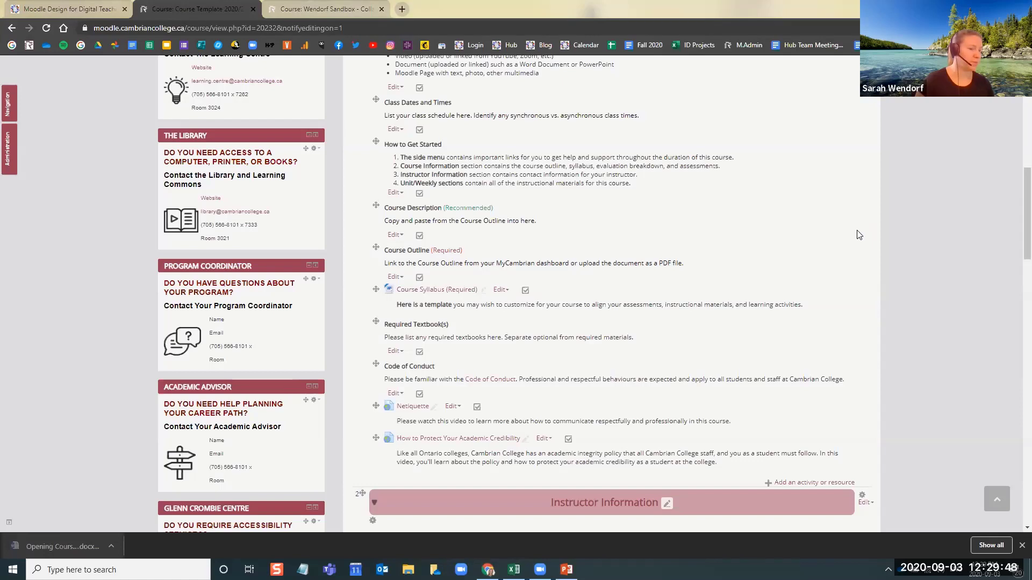
pyautogui.click(1021, 545)
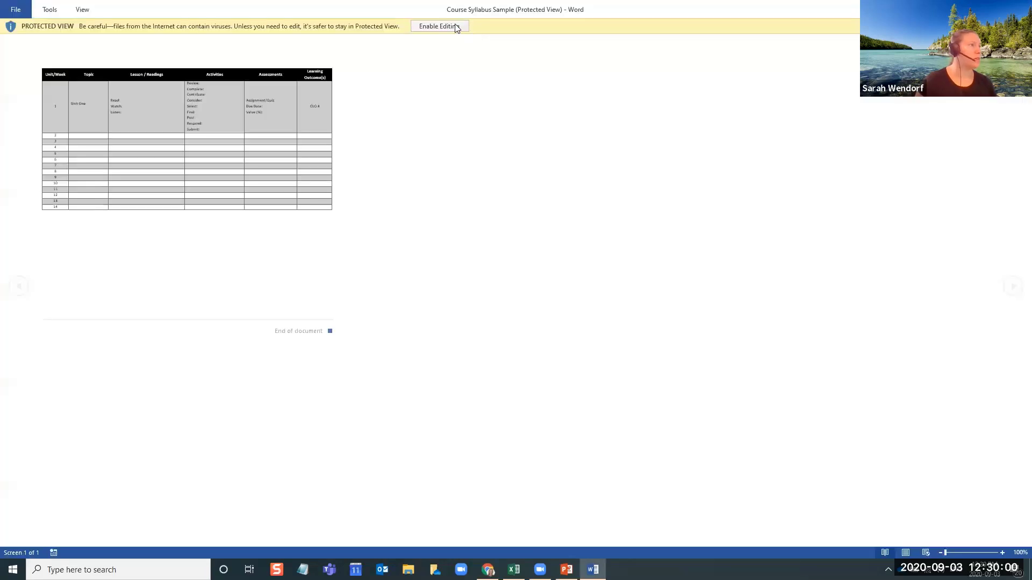
pyautogui.click(451, 26)
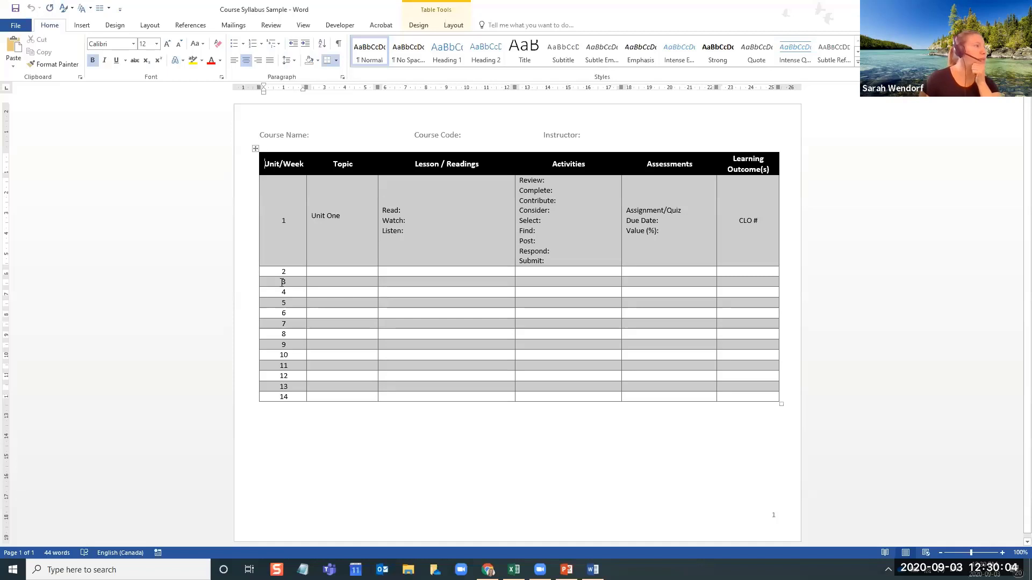
# Examine the syllabus table's Unit/Week, Topic and Lesson / Readings columns, including the Read, Watch and Listen prompts for unit 1
pyautogui.moveTo(296, 242); pyautogui.dragTo(286, 397)
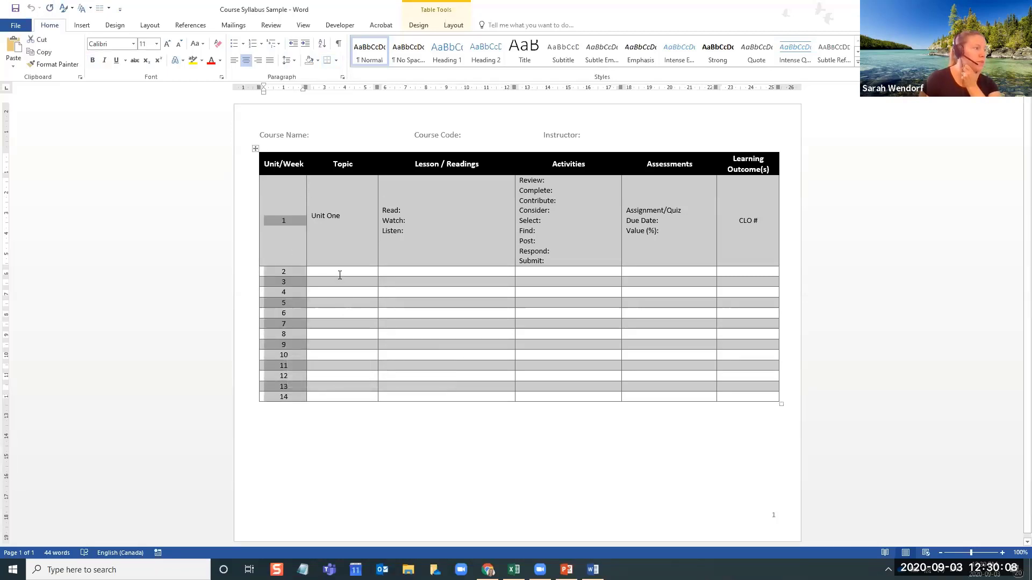
pyautogui.click(340, 275)
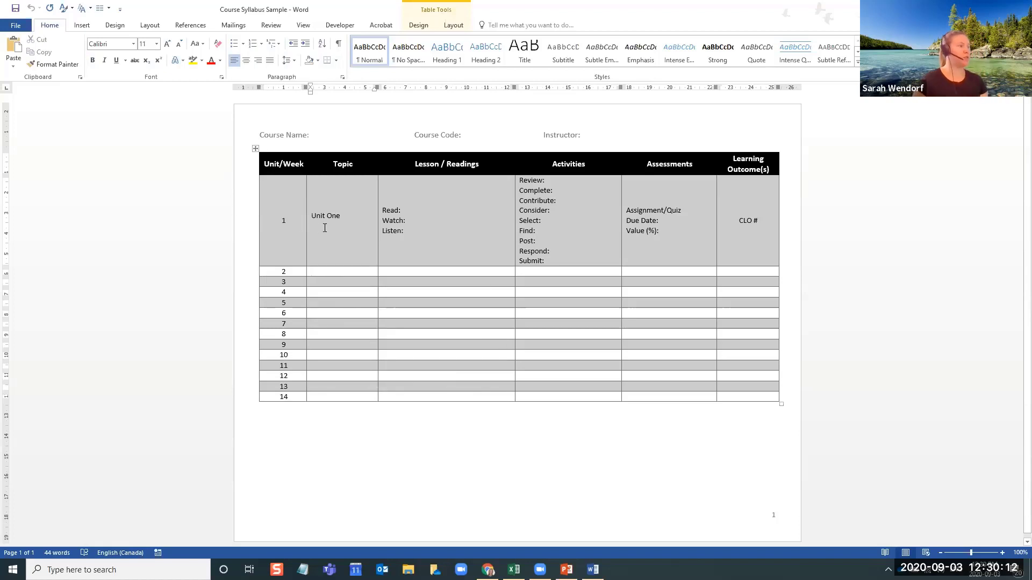
pyautogui.moveTo(353, 276); pyautogui.dragTo(354, 398)
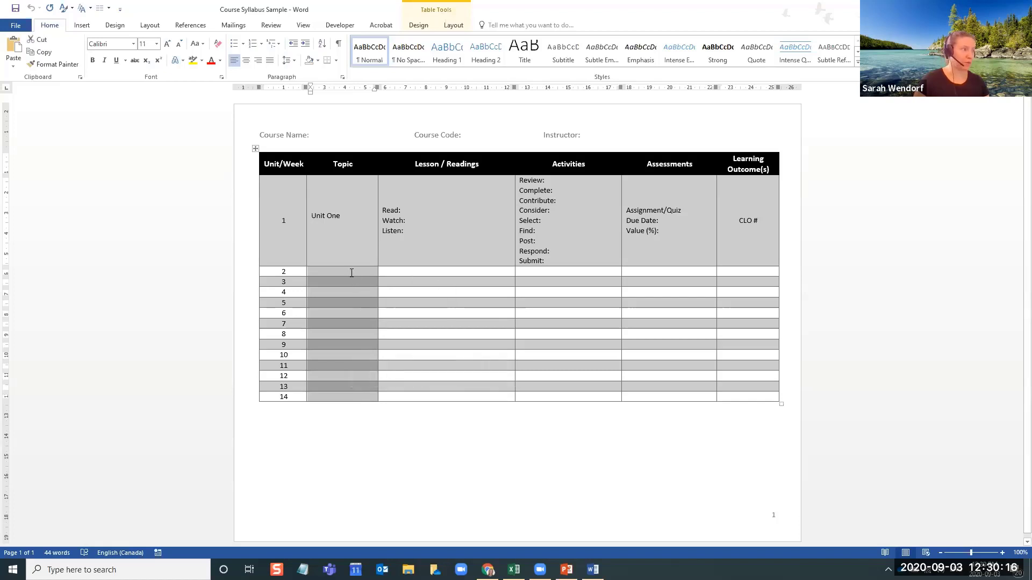
pyautogui.click(349, 273)
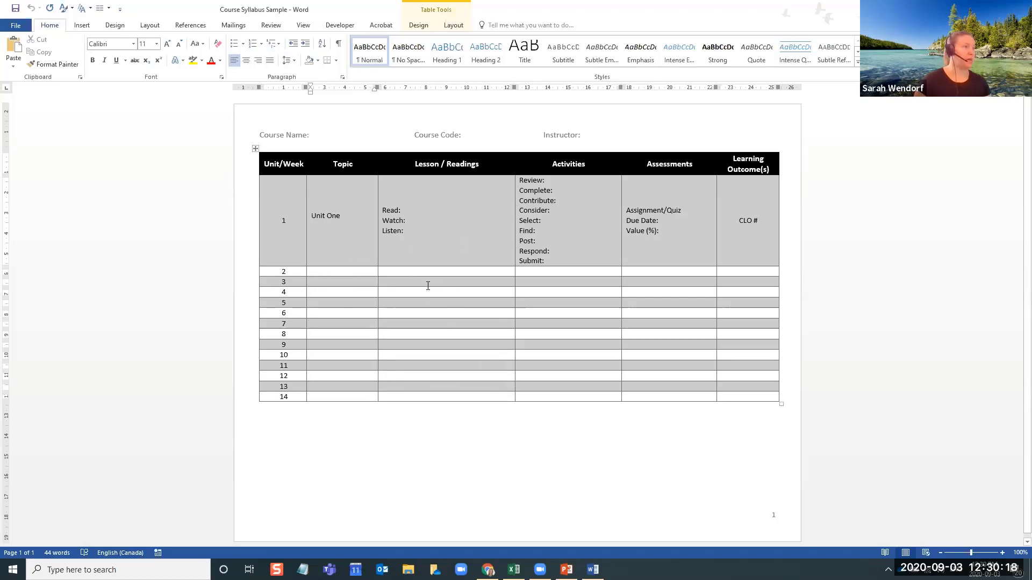
pyautogui.click(439, 276)
pyautogui.click(672, 264)
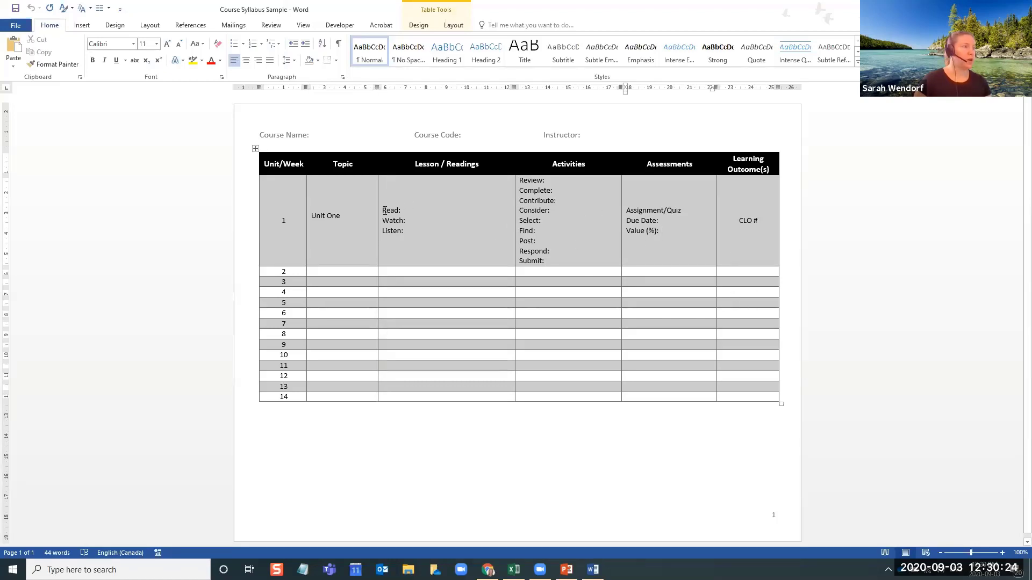
pyautogui.moveTo(384, 208); pyautogui.dragTo(406, 230)
pyautogui.click(406, 231)
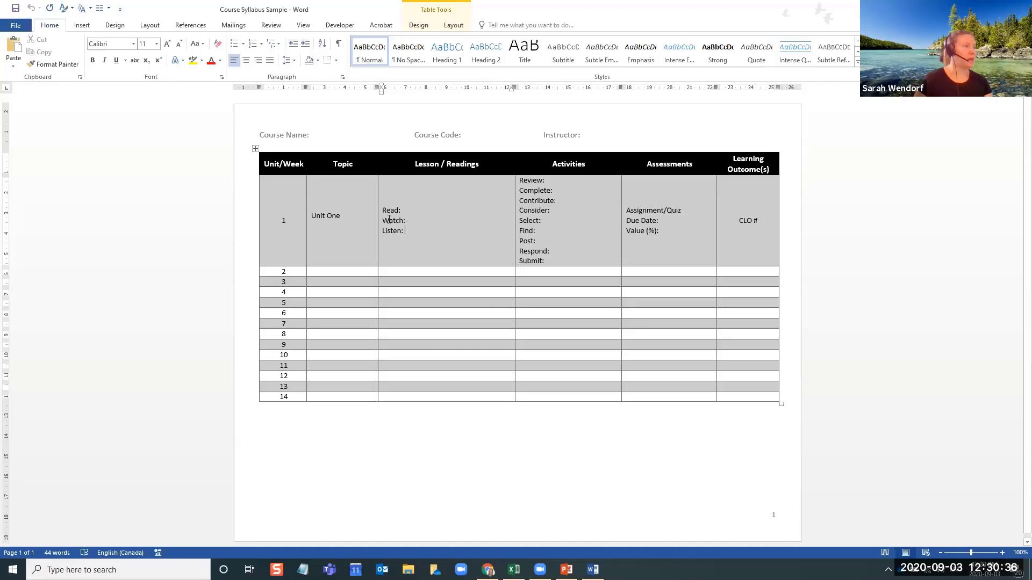
pyautogui.moveTo(383, 209); pyautogui.dragTo(406, 234)
pyautogui.click(390, 212)
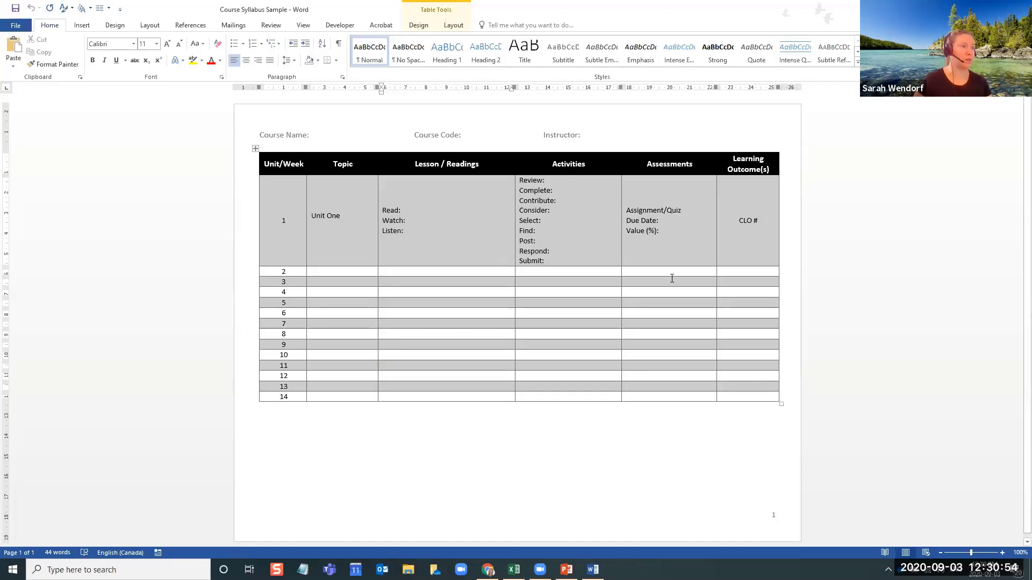
# Review the syllabus table's Assessments and Learning Outcome(s) columns, then switch back to the course template in Chrome
pyautogui.click(674, 273)
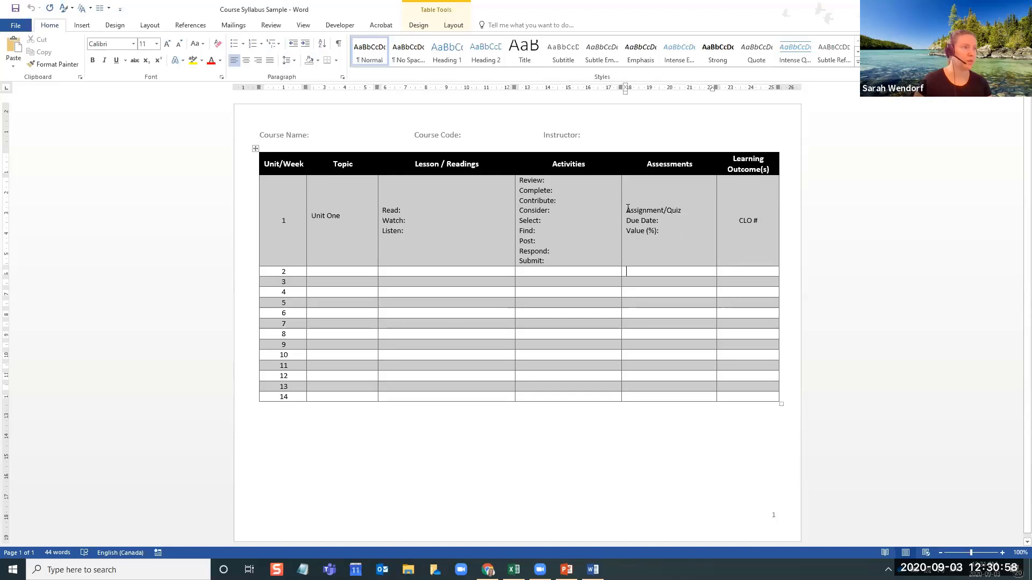
pyautogui.moveTo(634, 210); pyautogui.dragTo(656, 232)
pyautogui.click(665, 234)
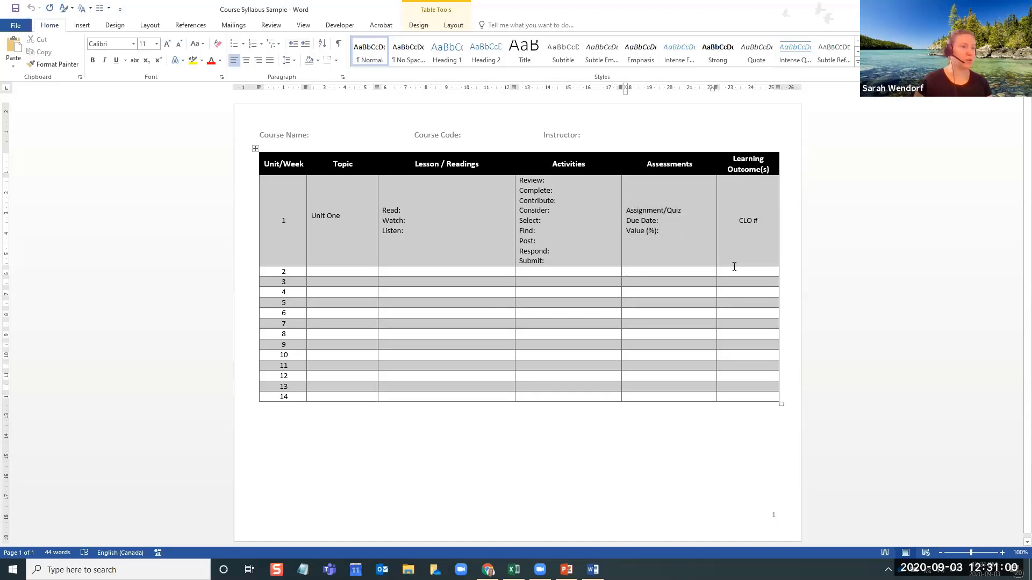
pyautogui.moveTo(741, 220); pyautogui.dragTo(756, 221)
pyautogui.click(752, 272)
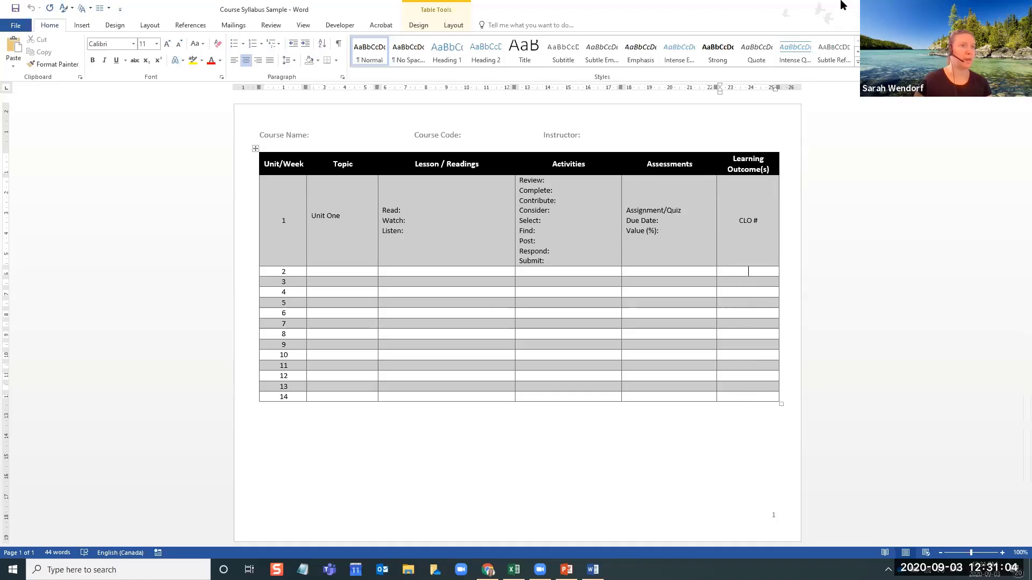
pyautogui.click(969, 9)
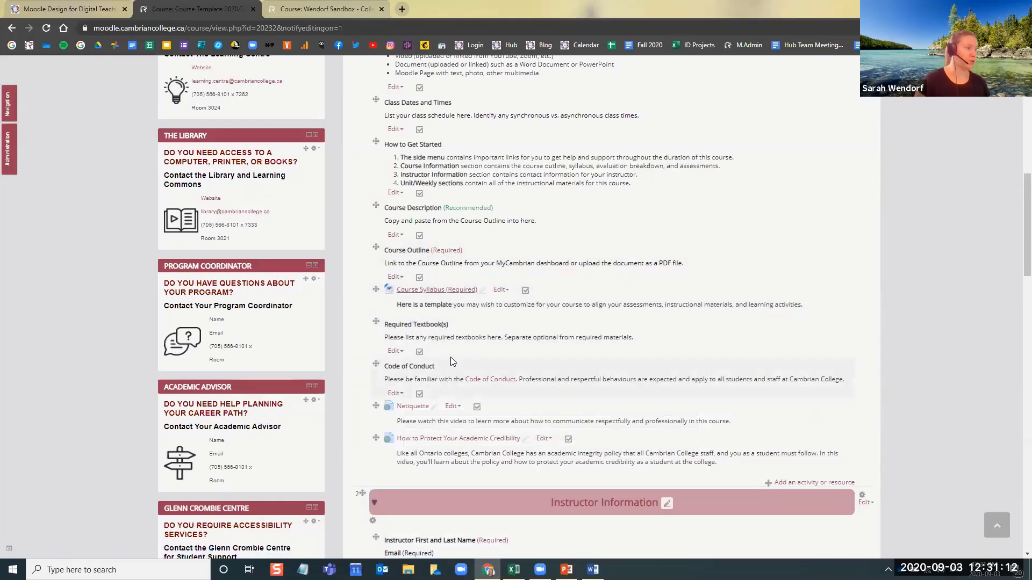
# Examine the Instructor Information section's contact details, how to reach the instructor, response times and how announcements will be used
pyautogui.scroll(-2, 452, 361)
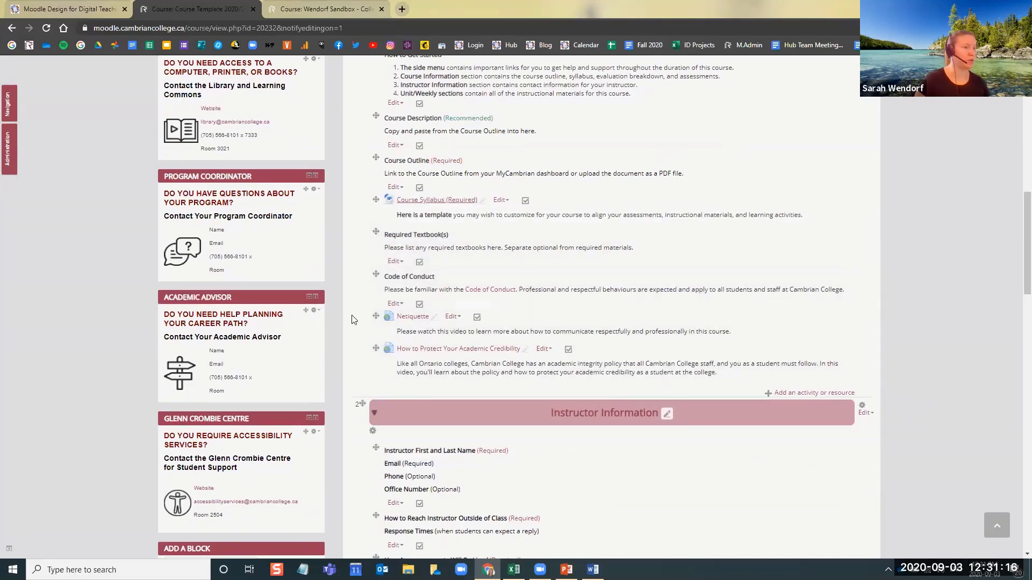
pyautogui.scroll(-1, 354, 323)
pyautogui.scroll(-5, 352, 318)
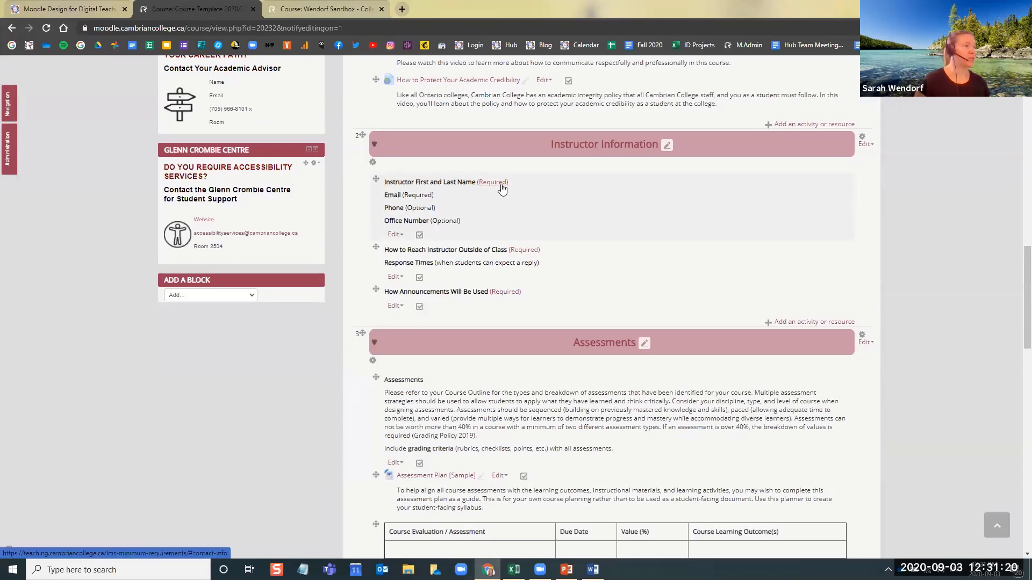
pyautogui.moveTo(417, 208); pyautogui.dragTo(465, 220)
pyautogui.click(465, 219)
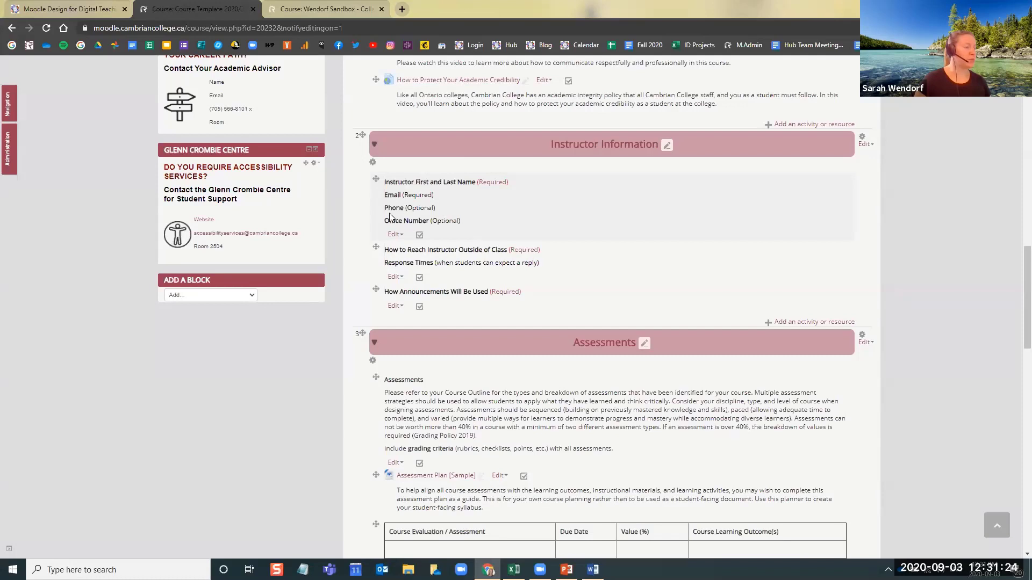
pyautogui.moveTo(385, 210); pyautogui.dragTo(435, 211)
pyautogui.click(436, 208)
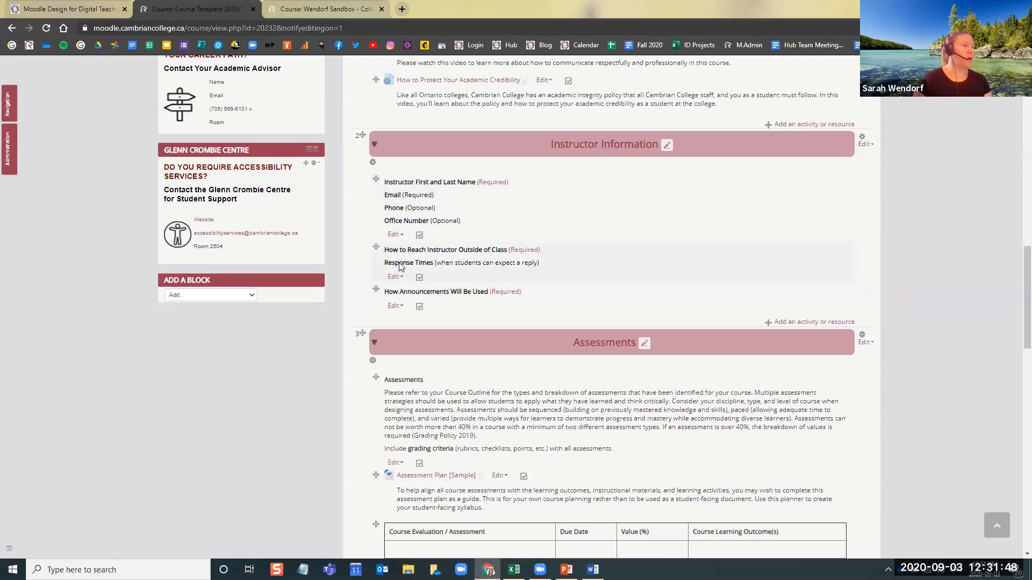
pyautogui.moveTo(387, 254); pyautogui.dragTo(453, 262)
pyautogui.click(445, 261)
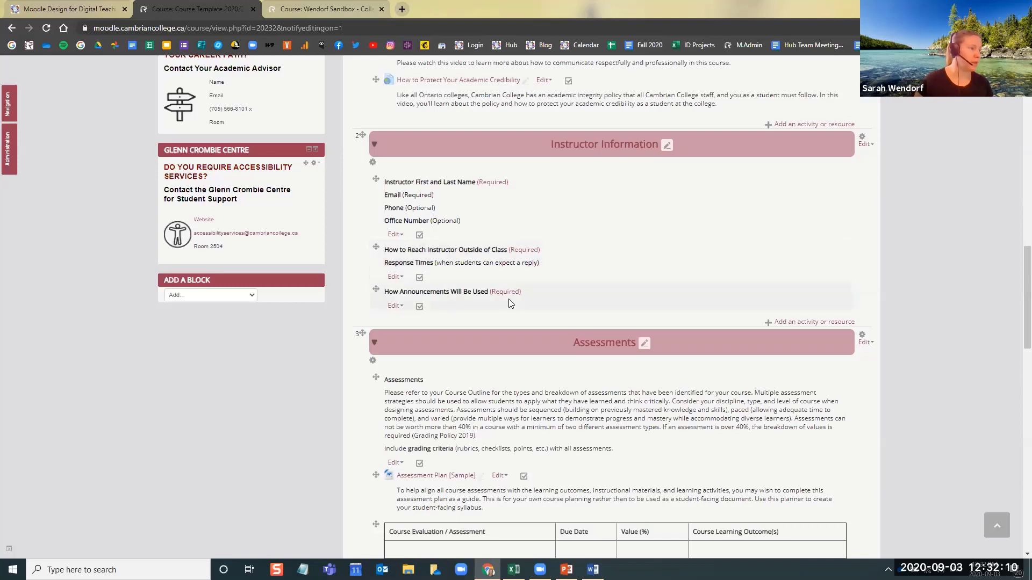
pyautogui.moveTo(403, 291); pyautogui.dragTo(463, 293)
pyautogui.click(463, 293)
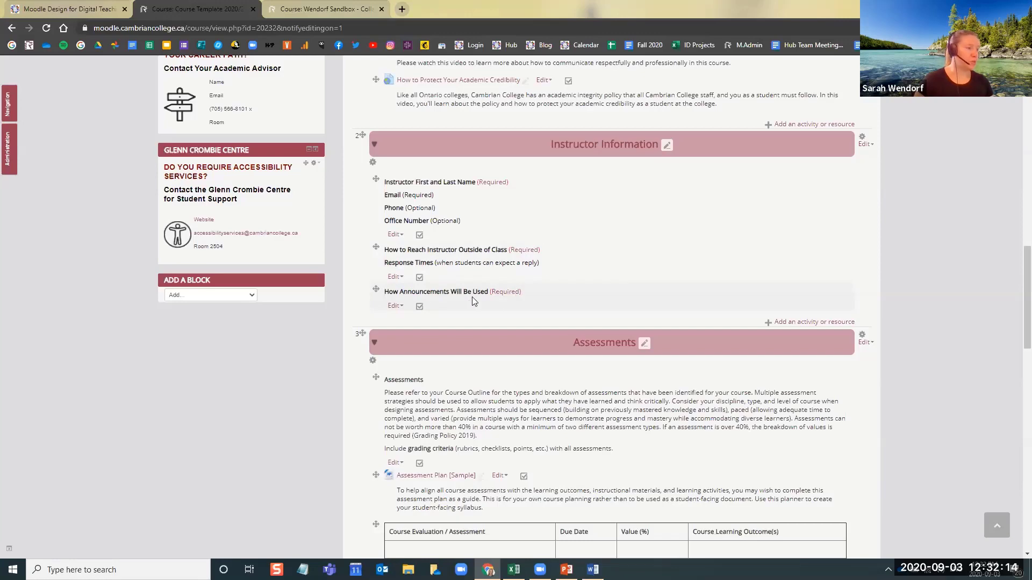
# View the Announcements forum in the template's general section and return to the Course Template 2020/21 page
pyautogui.scroll(12, 506, 295)
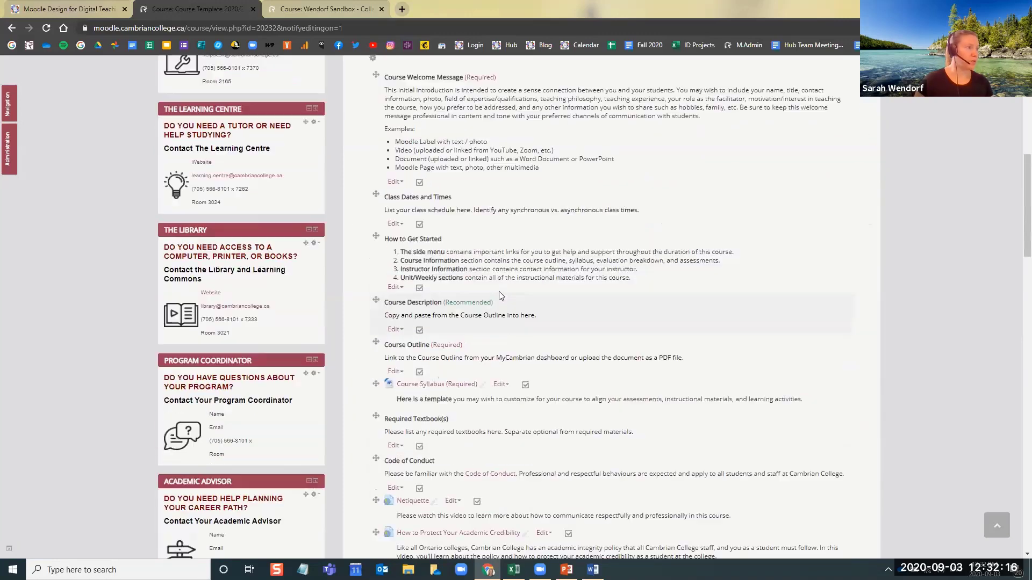
pyautogui.scroll(3, 497, 298)
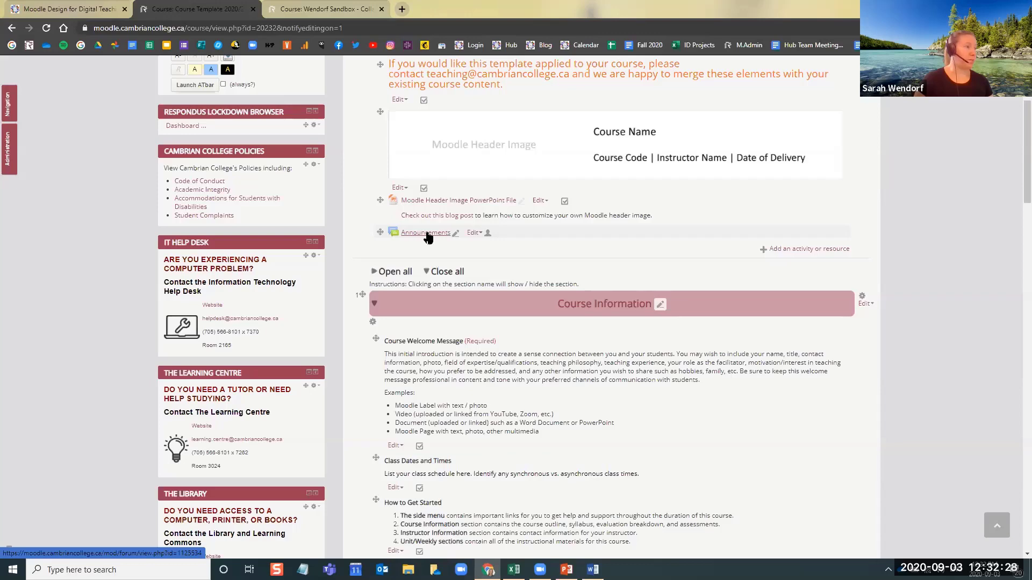
pyautogui.click(426, 233)
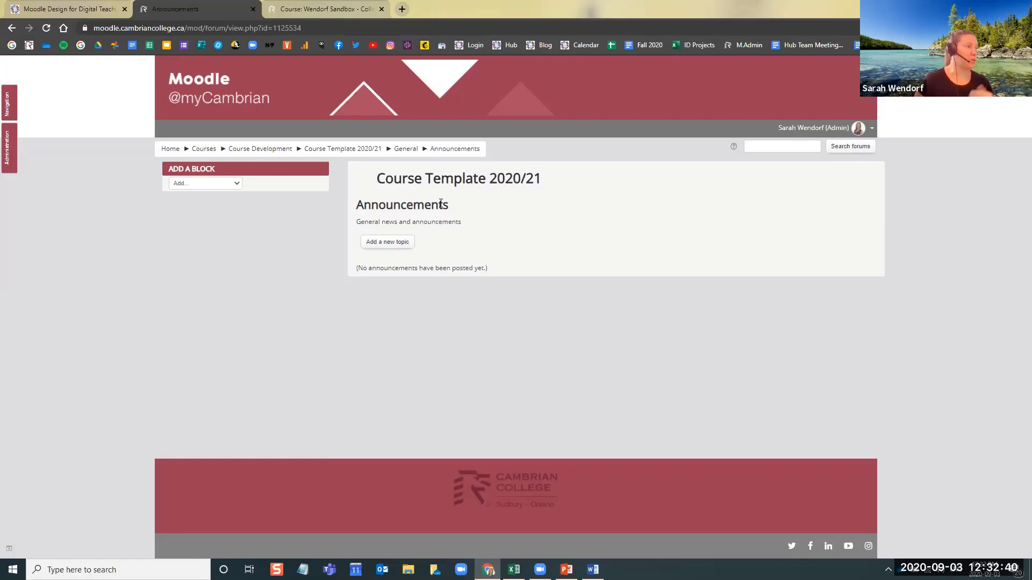
pyautogui.click(368, 151)
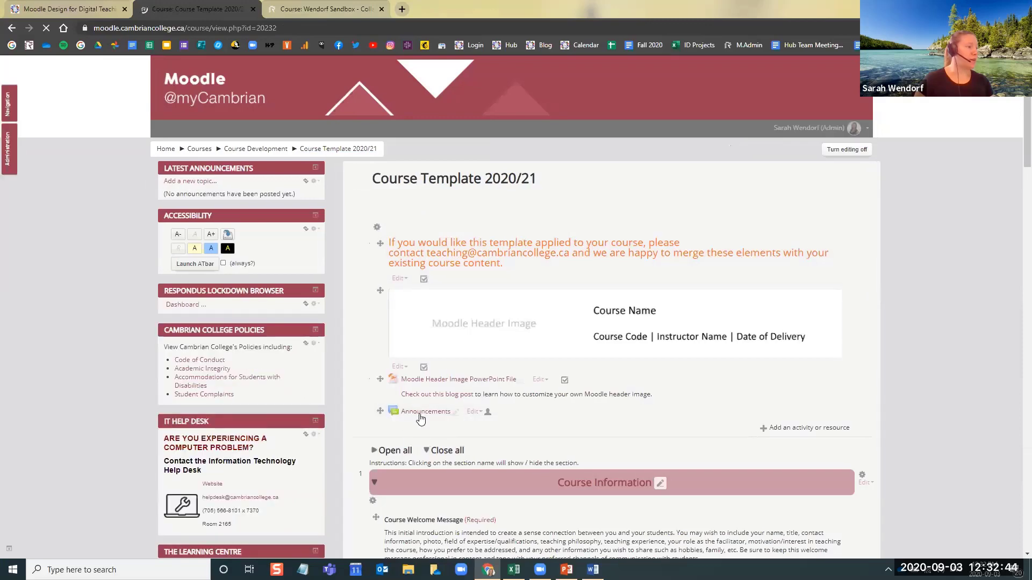
pyautogui.scroll(-2, 341, 377)
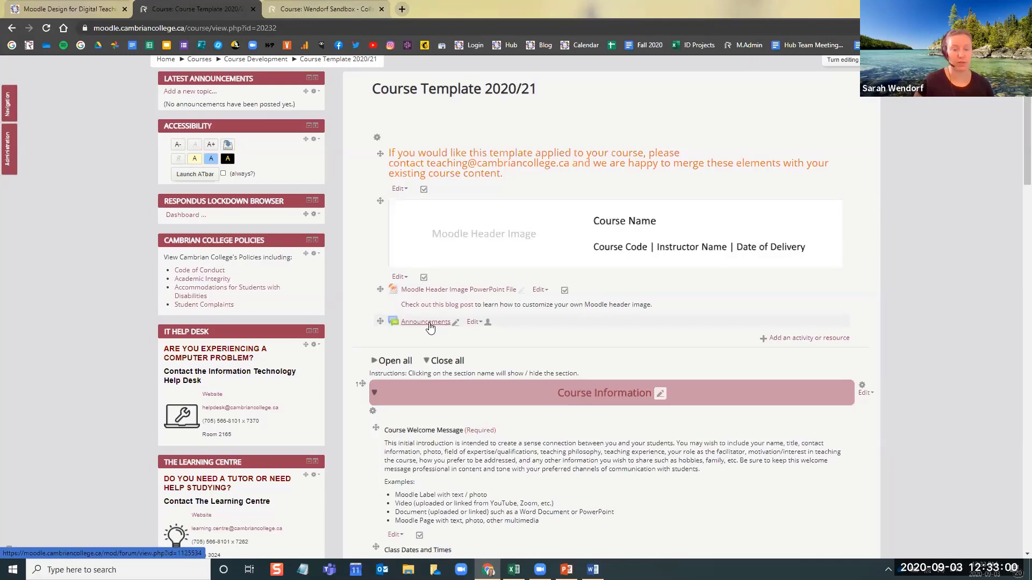
pyautogui.click(433, 322)
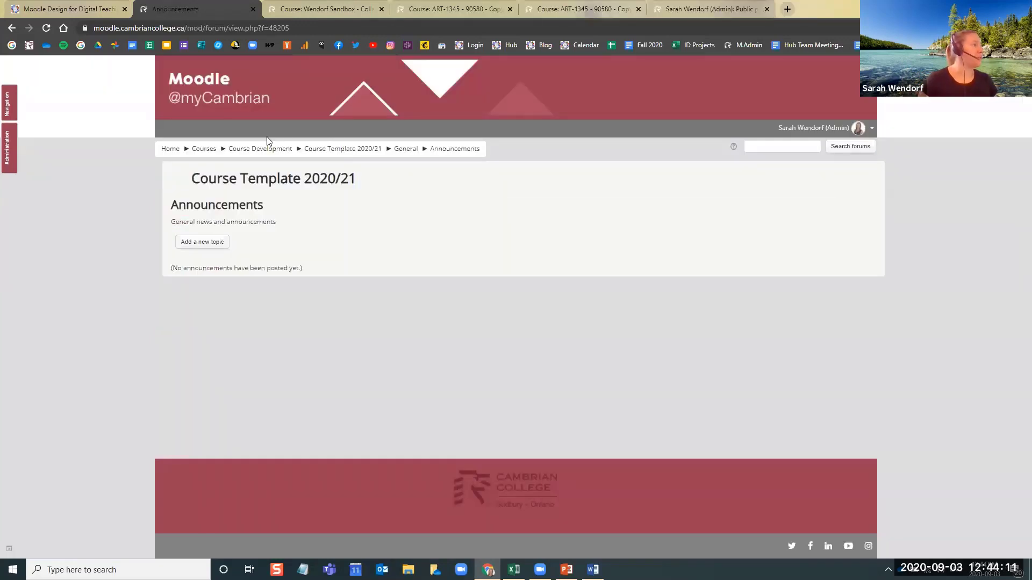
pyautogui.click(354, 149)
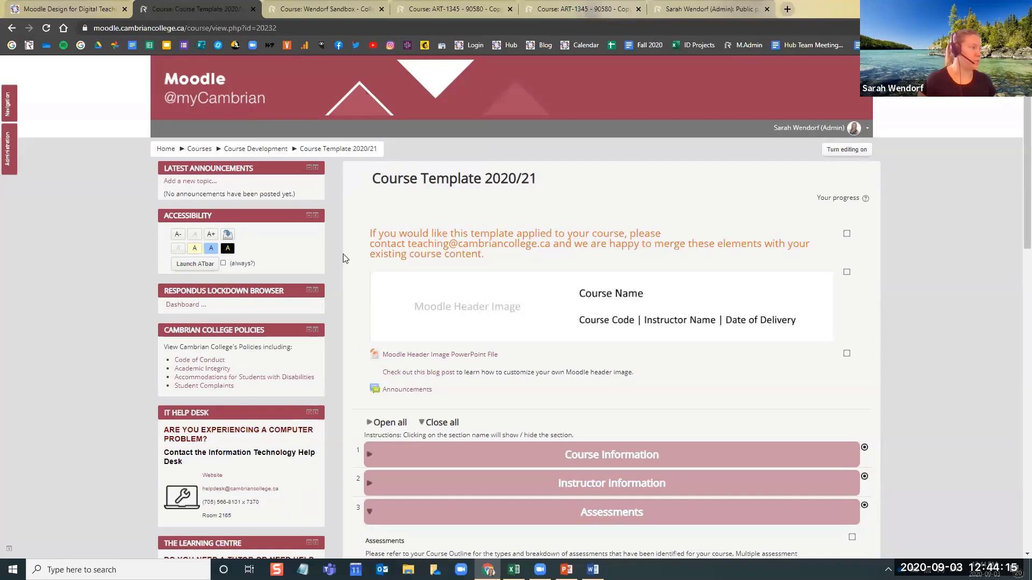
pyautogui.scroll(-2, 338, 247)
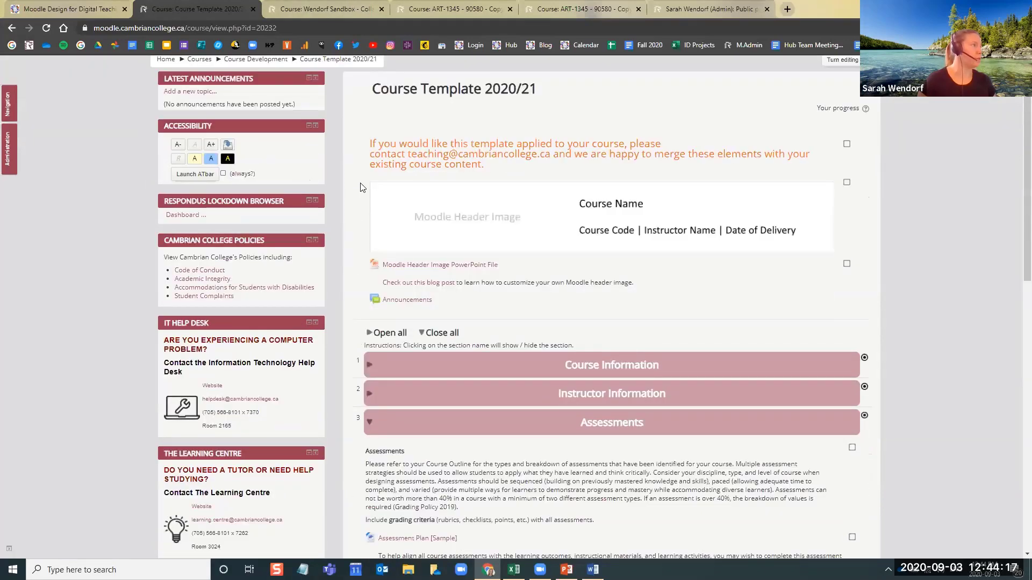
pyautogui.scroll(2, 362, 187)
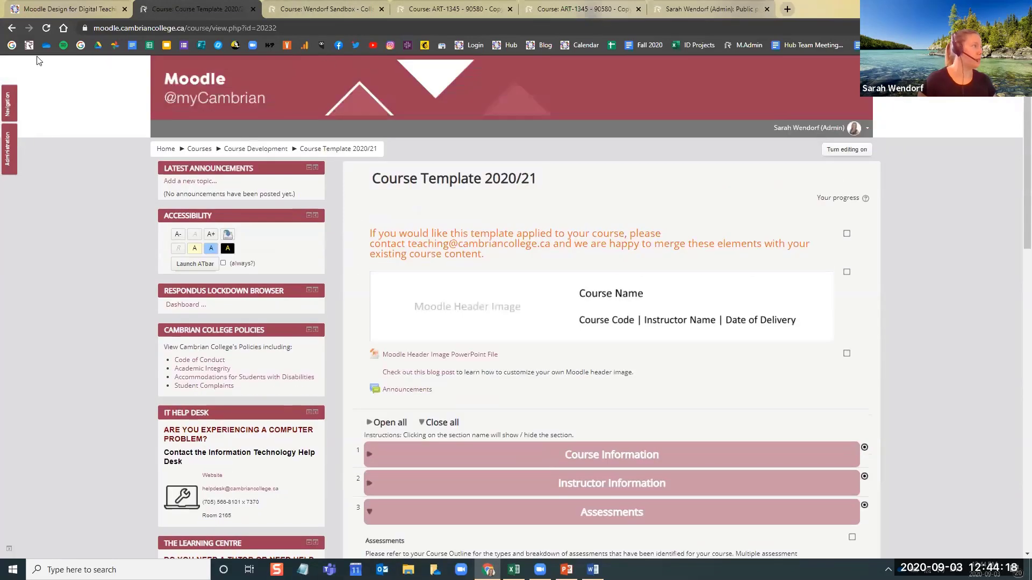
# Check the webinar event page, go to the Moodle home page and search the courses for "show me your moodle"
pyautogui.click(71, 6)
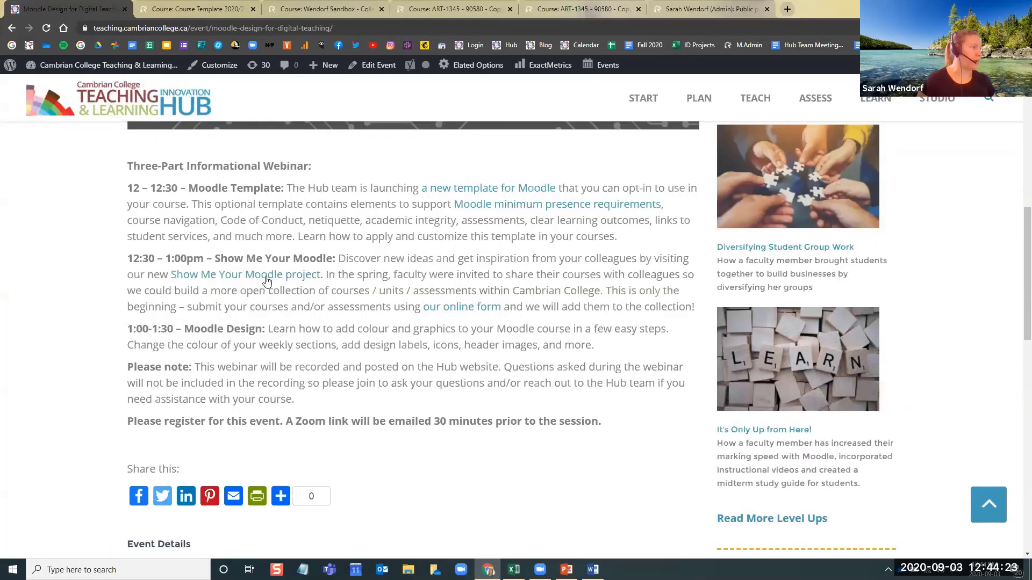
pyautogui.hotkey('ctrl', 'Tab')
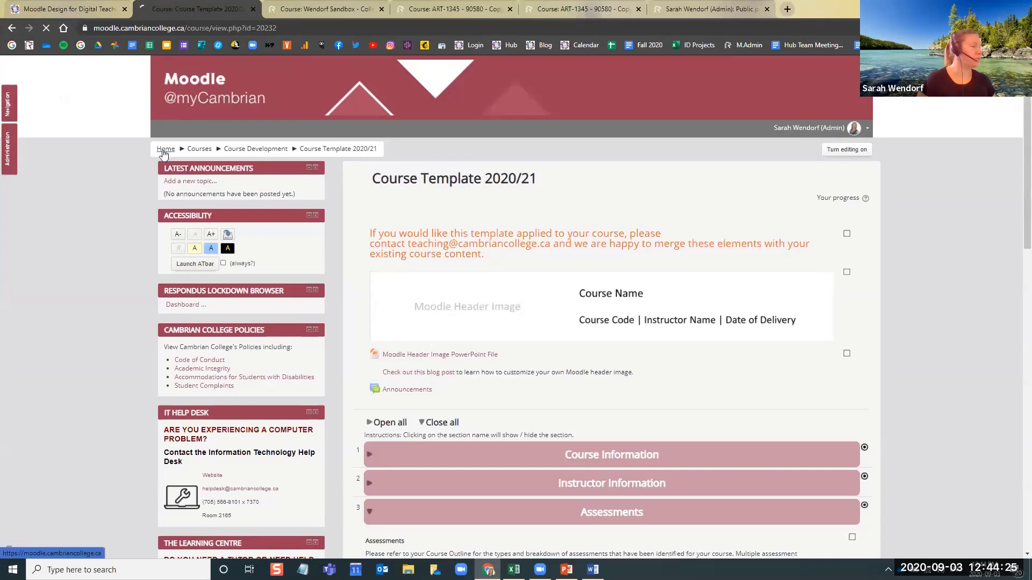
pyautogui.click(166, 150)
pyautogui.click(534, 188)
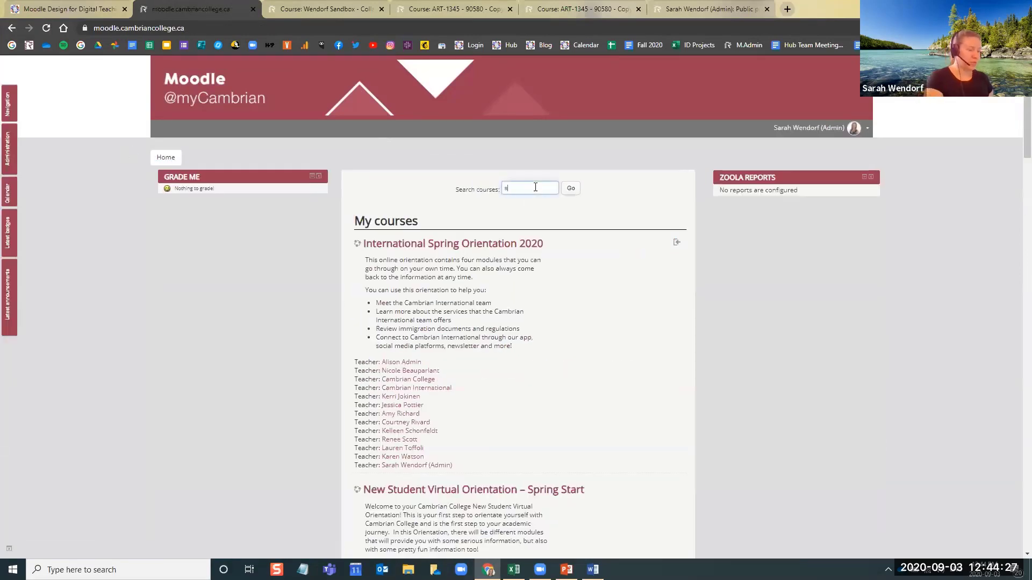
pyautogui.write('show me your moodle')
pyautogui.press('Return')
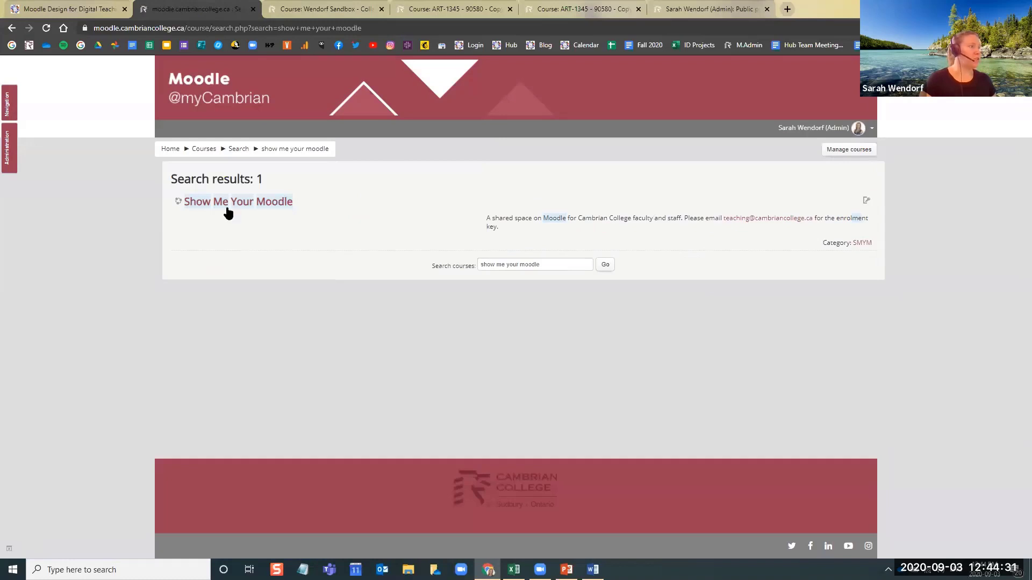
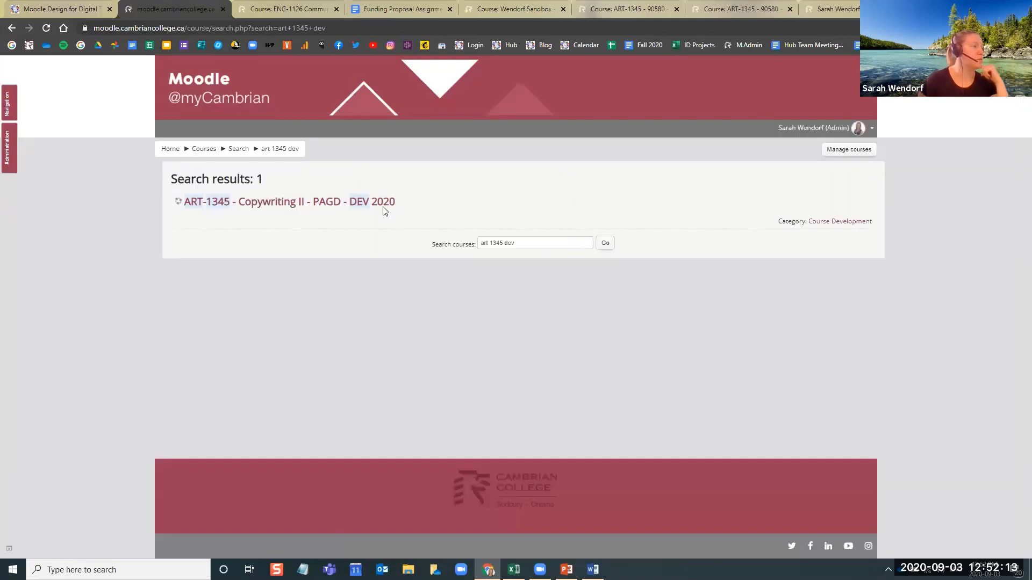
# Open the ART-1345 Copywriting II DEV 2020 course, turn editing on and bring the welcome area into view
pyautogui.click(385, 207)
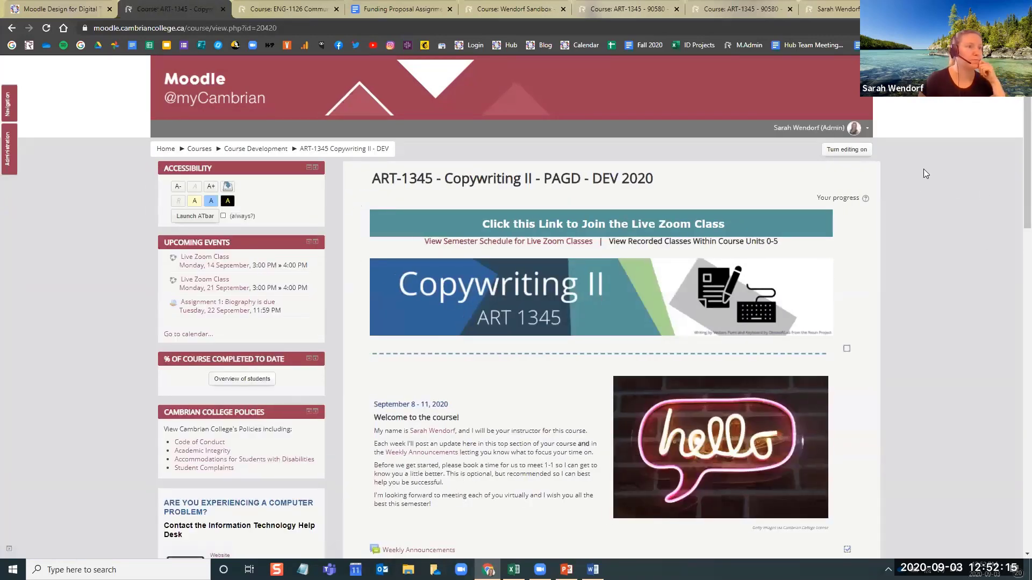
pyautogui.click(847, 150)
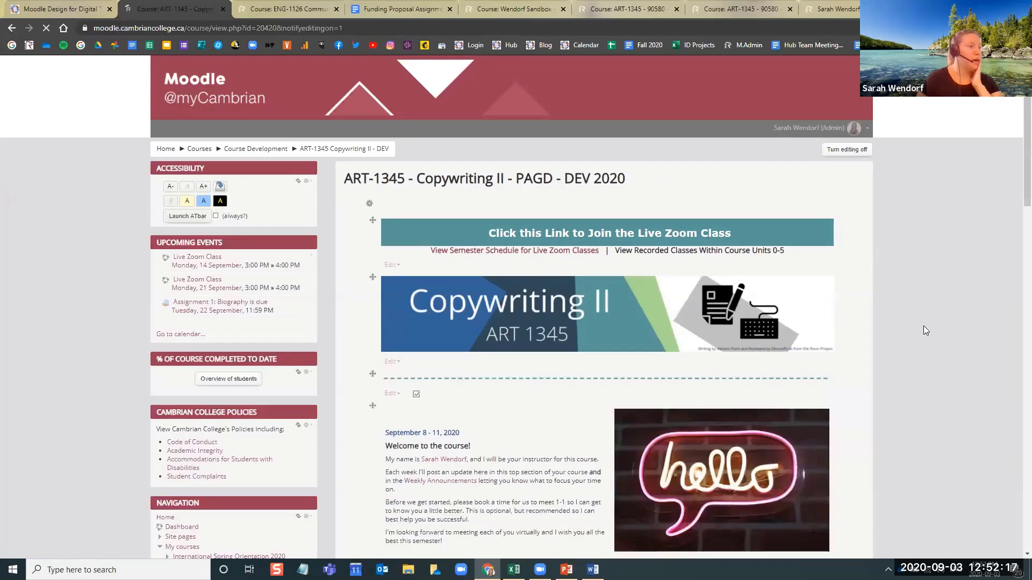
pyautogui.scroll(-1, 914, 297)
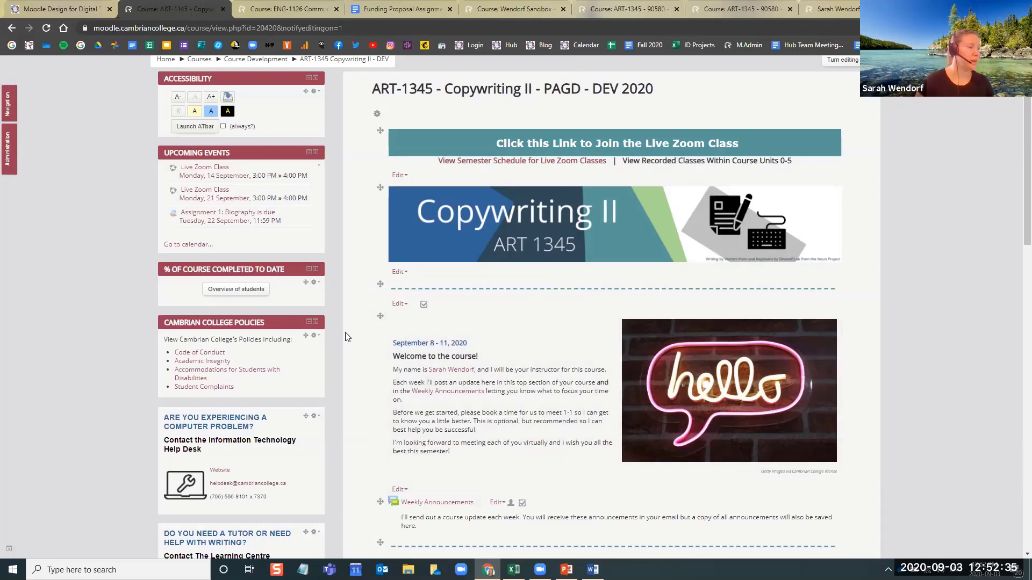
pyautogui.scroll(-2, 509, 321)
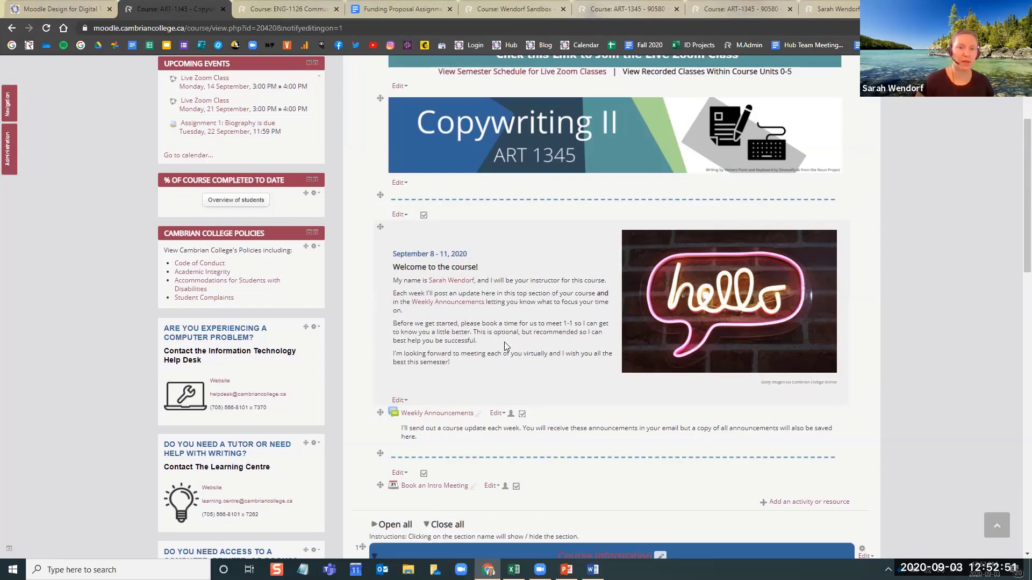
# Open the September 8 - 11 welcome label for editing and add text before the Getty Images credit under the hello picture
pyautogui.click(396, 402)
pyautogui.click(813, 412)
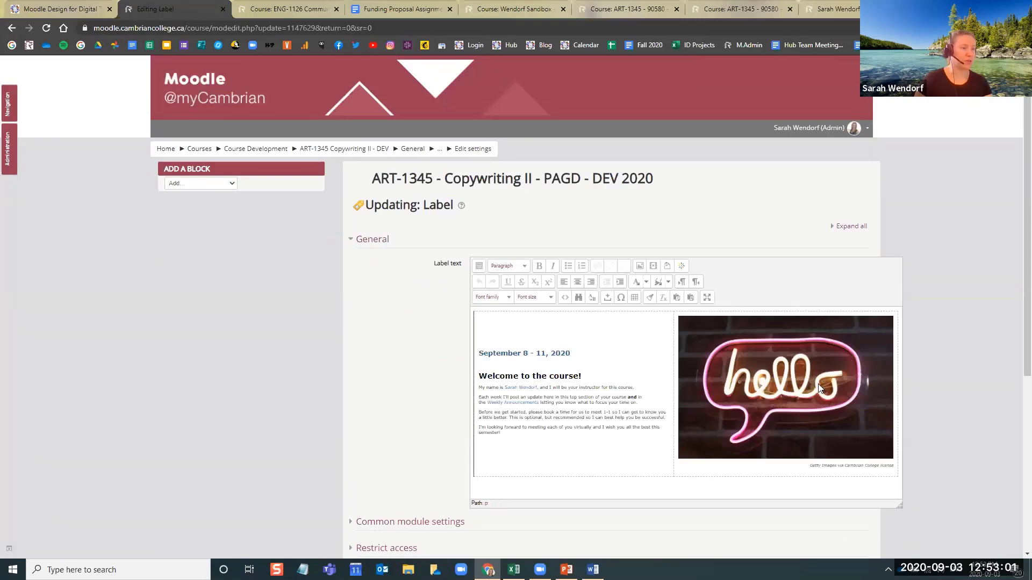
pyautogui.moveTo(826, 465); pyautogui.dragTo(893, 465)
pyautogui.click(893, 465)
pyautogui.moveTo(804, 465); pyautogui.dragTo(896, 466)
pyautogui.click(896, 467)
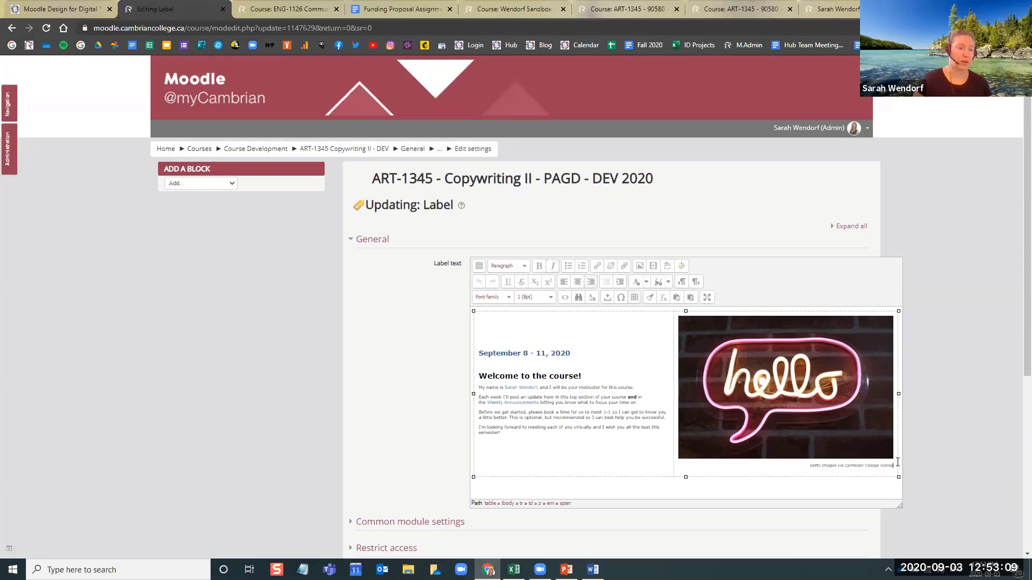
pyautogui.click(810, 468)
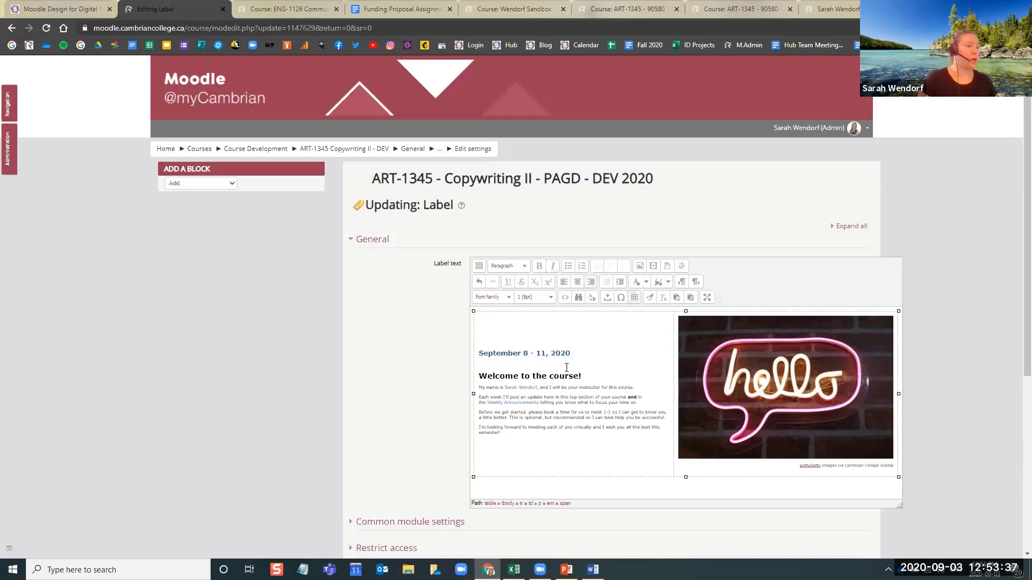
# Delete the extra text in front of the Getty Images credit and leave the label's settings without saving
pyautogui.scroll(-5, 411, 397)
pyautogui.scroll(3, 378, 352)
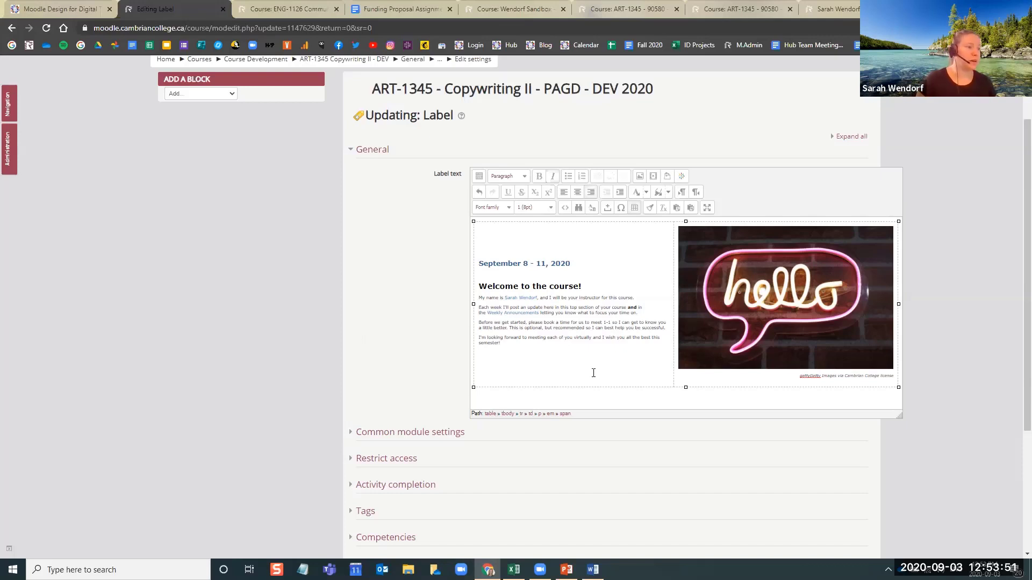
pyautogui.click(589, 356)
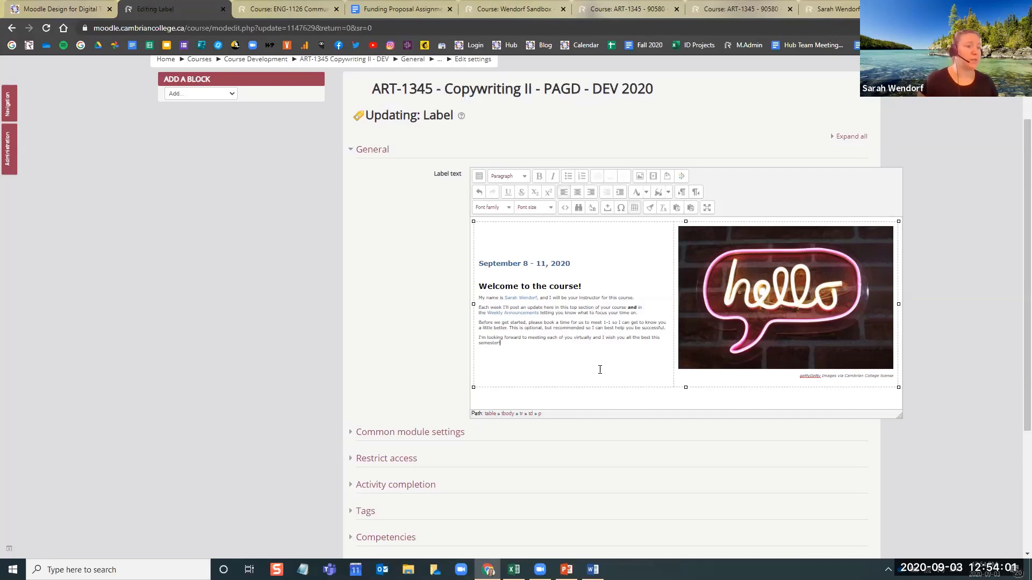
pyautogui.moveTo(798, 378); pyautogui.dragTo(808, 378)
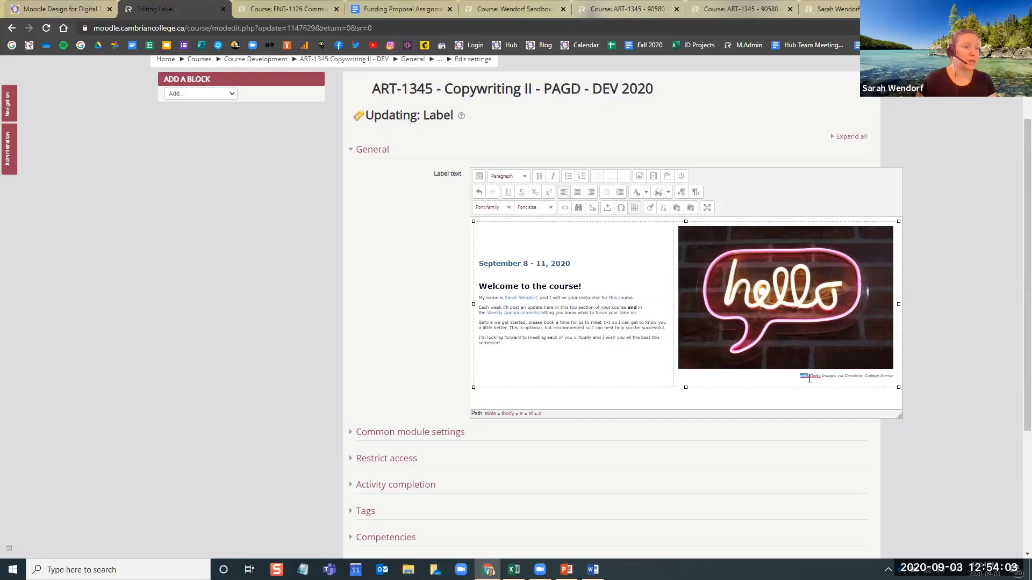
pyautogui.press('BackSpace')
pyautogui.press('BackSpace')
pyautogui.click(803, 394)
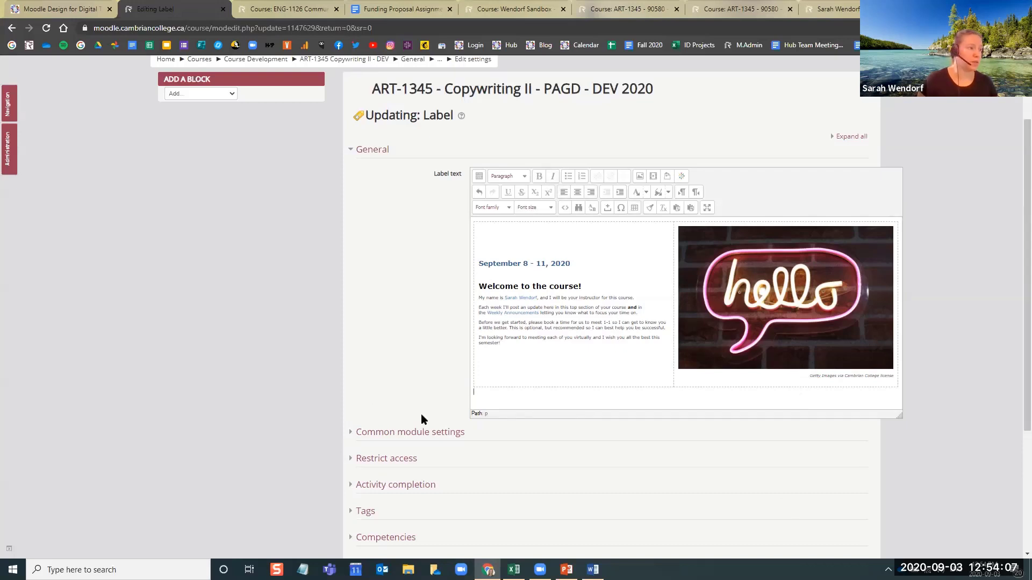
pyautogui.scroll(-3, 645, 439)
pyautogui.scroll(5, 603, 316)
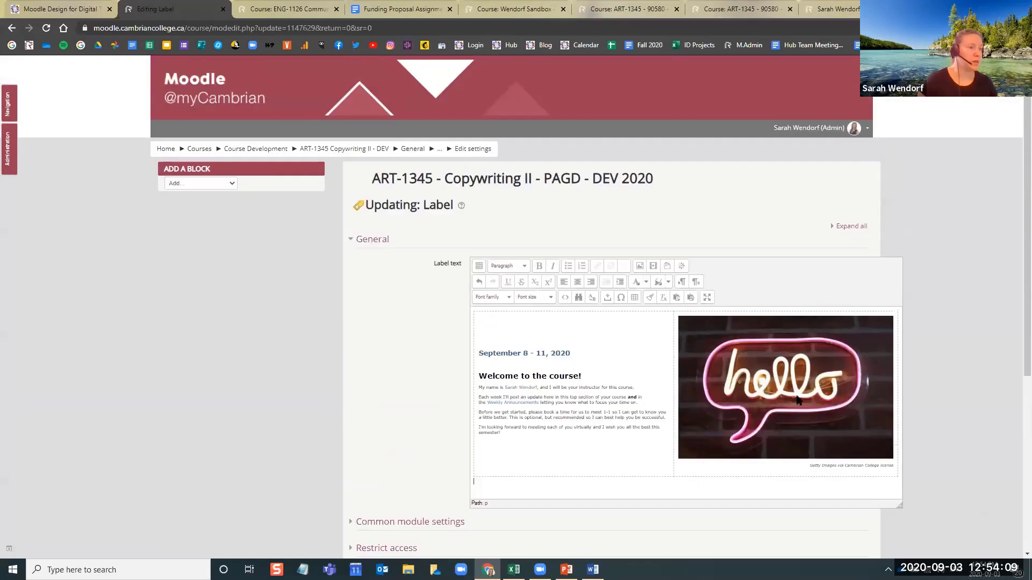
pyautogui.scroll(-3, 652, 423)
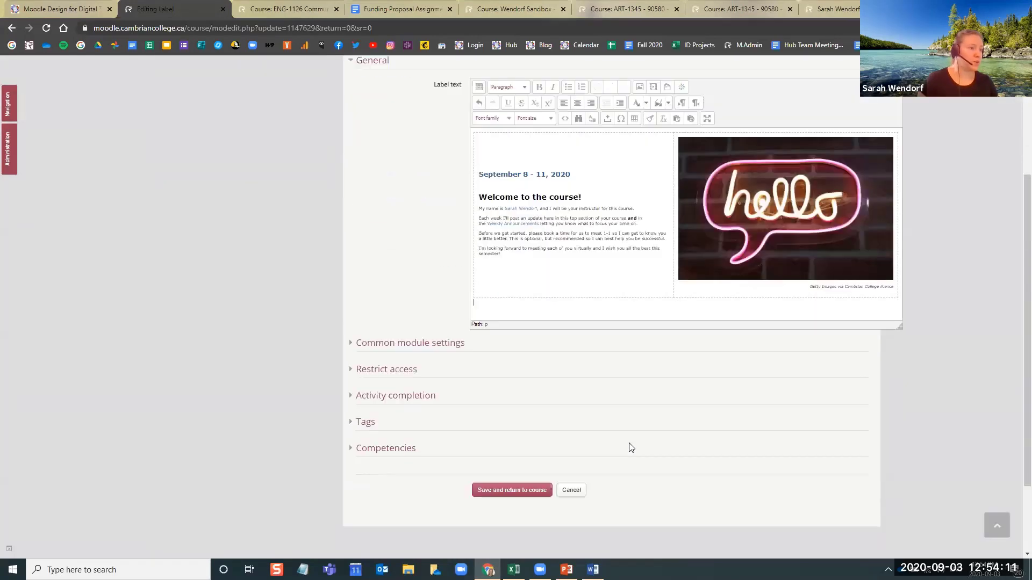
pyautogui.click(571, 490)
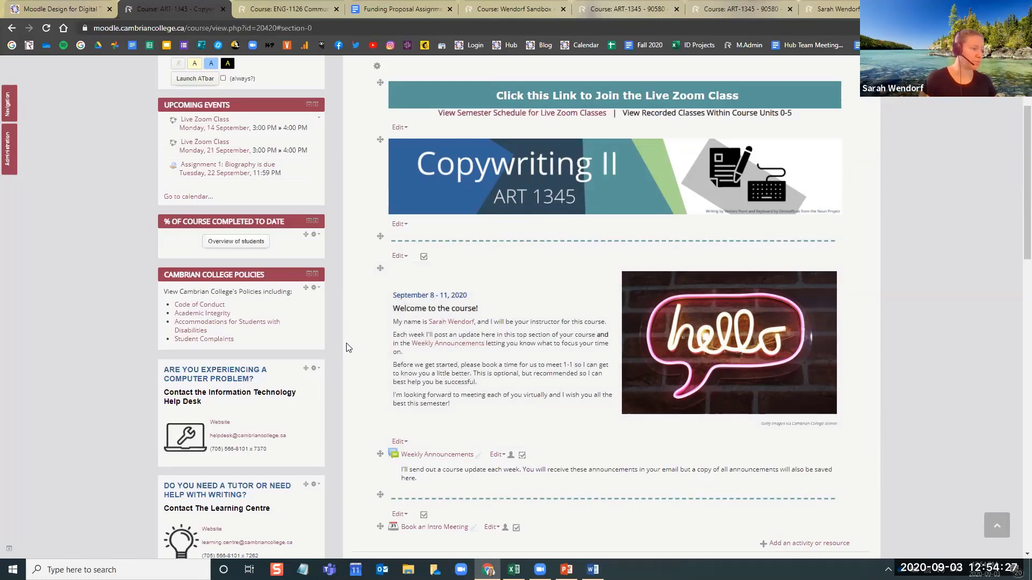
# Collapse the Course Information section and look over the course's section titles in editing mode
pyautogui.scroll(-7, 347, 348)
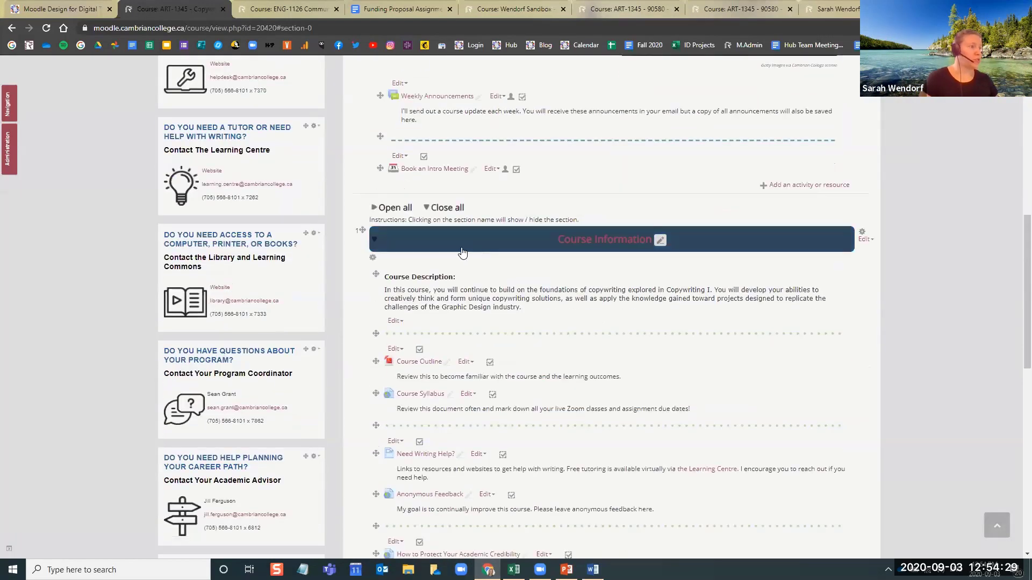
pyautogui.click(462, 252)
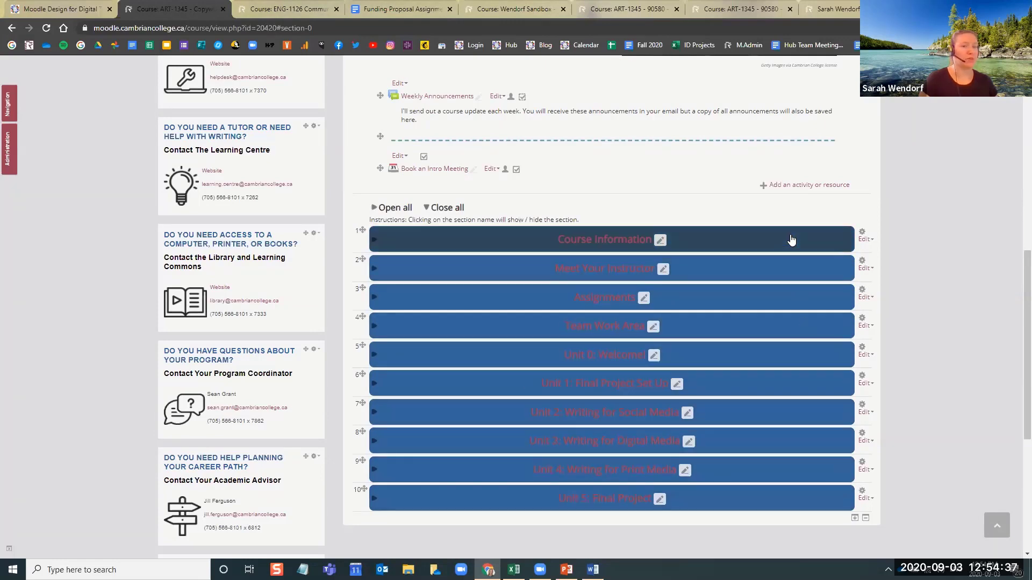
pyautogui.scroll(3, 956, 360)
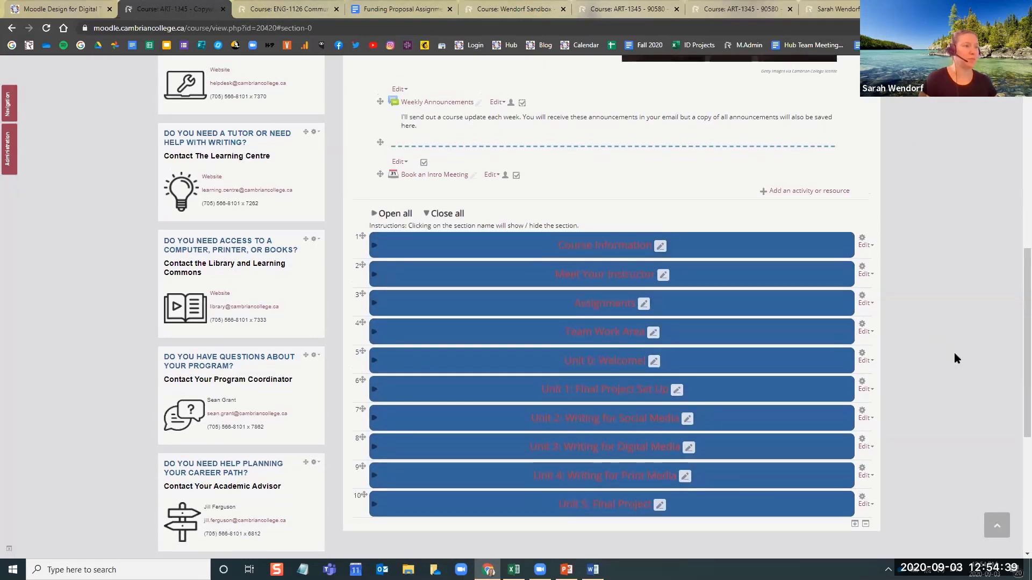
pyautogui.scroll(5, 955, 358)
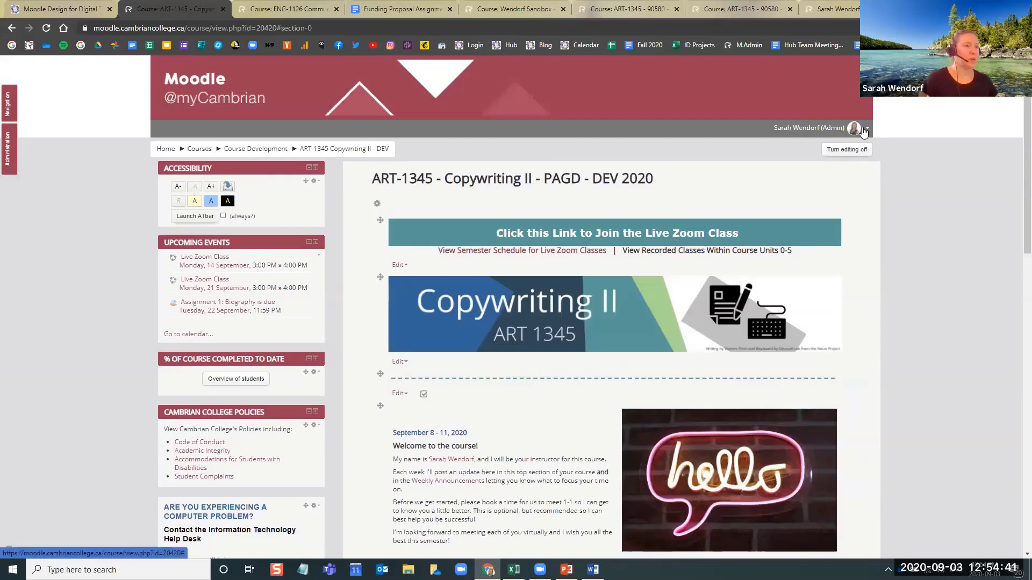
pyautogui.scroll(-6, 889, 278)
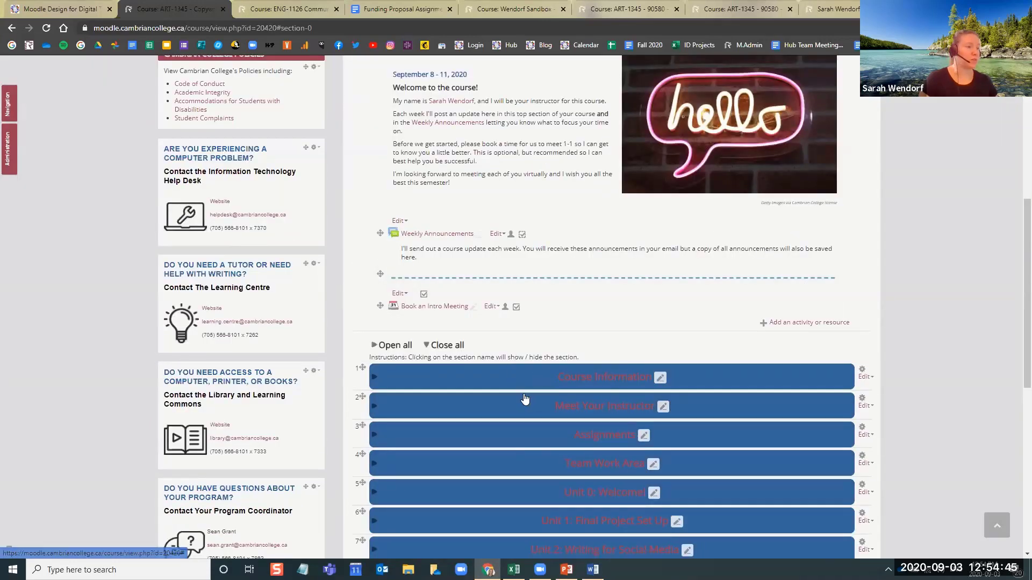
pyautogui.scroll(-3, 541, 428)
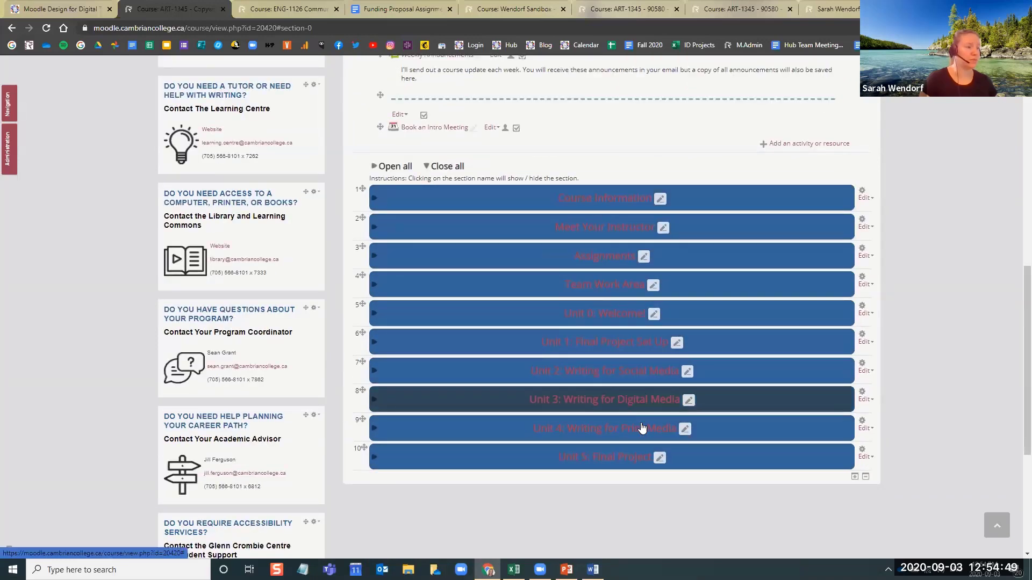
pyautogui.scroll(9, 950, 272)
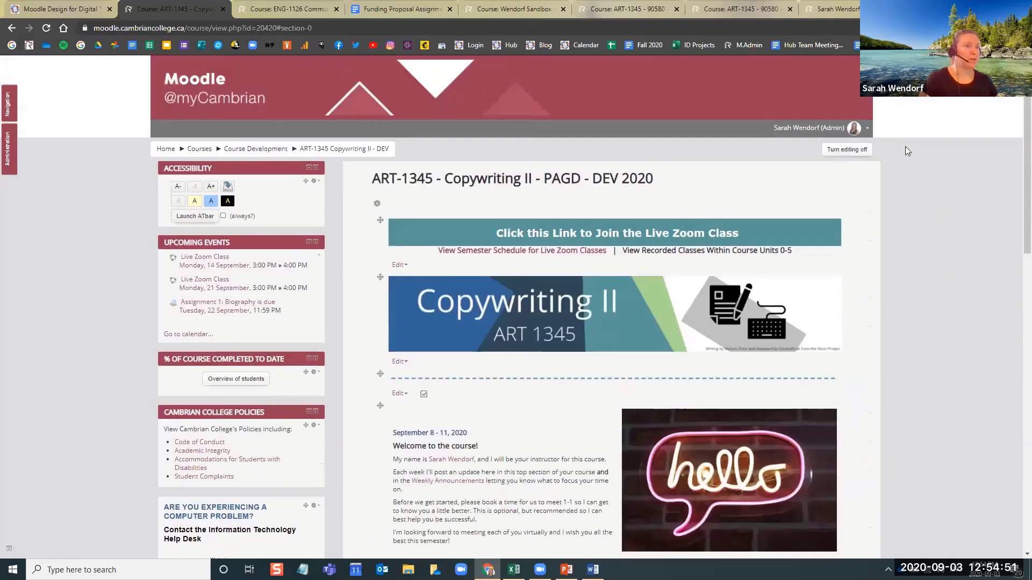
# Switch role to Student to check how the section titles look, and return to the normal role
pyautogui.click(856, 128)
pyautogui.click(844, 239)
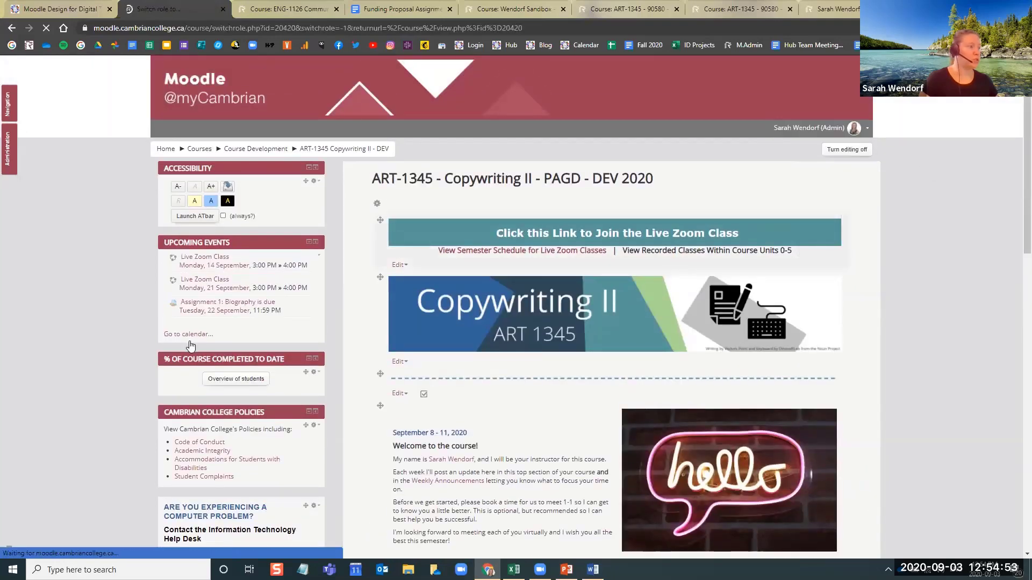
pyautogui.click(397, 303)
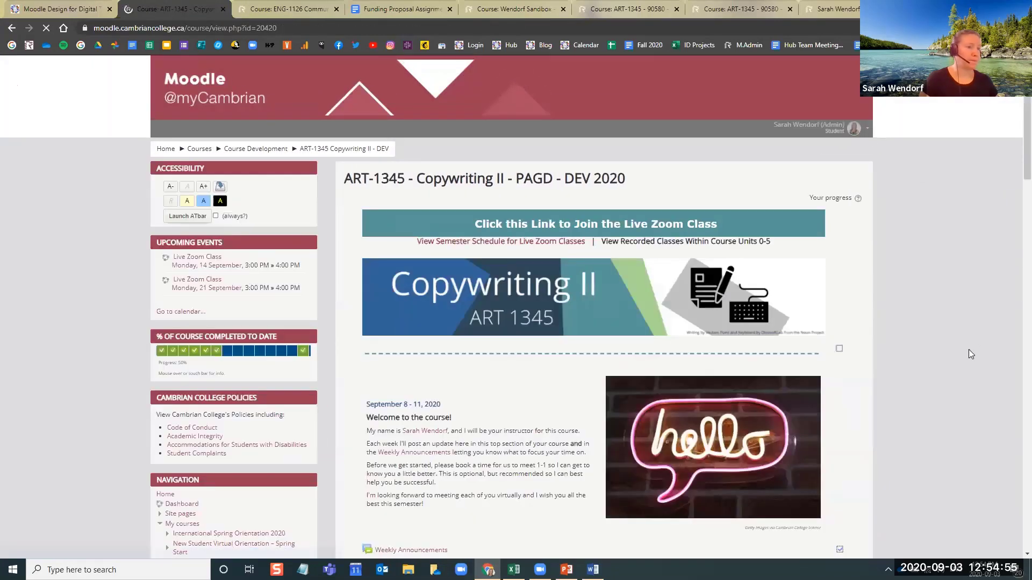
pyautogui.scroll(-5, 968, 350)
pyautogui.scroll(-5, 968, 350)
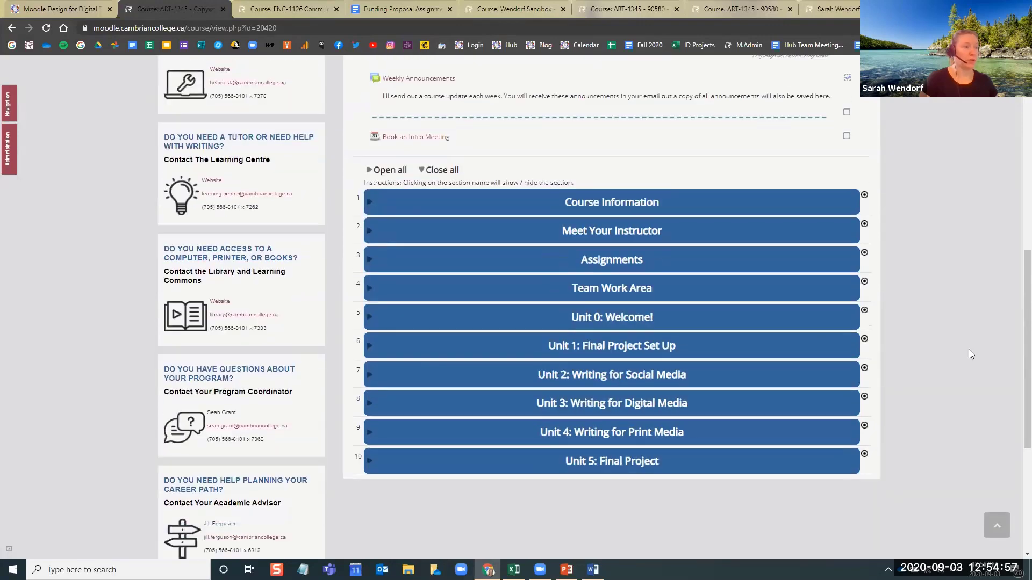
pyautogui.scroll(2, 951, 290)
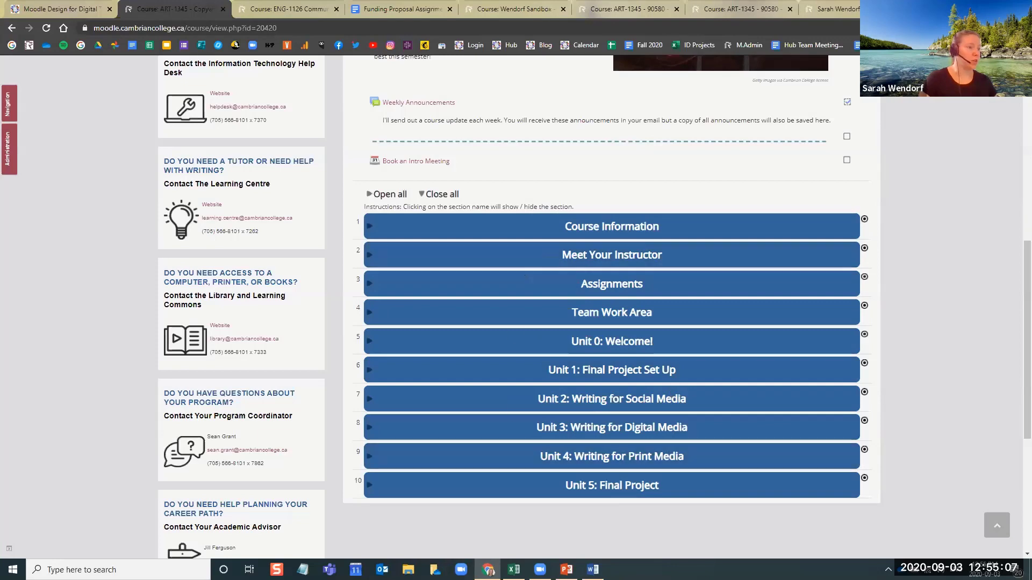
pyautogui.scroll(8, 918, 206)
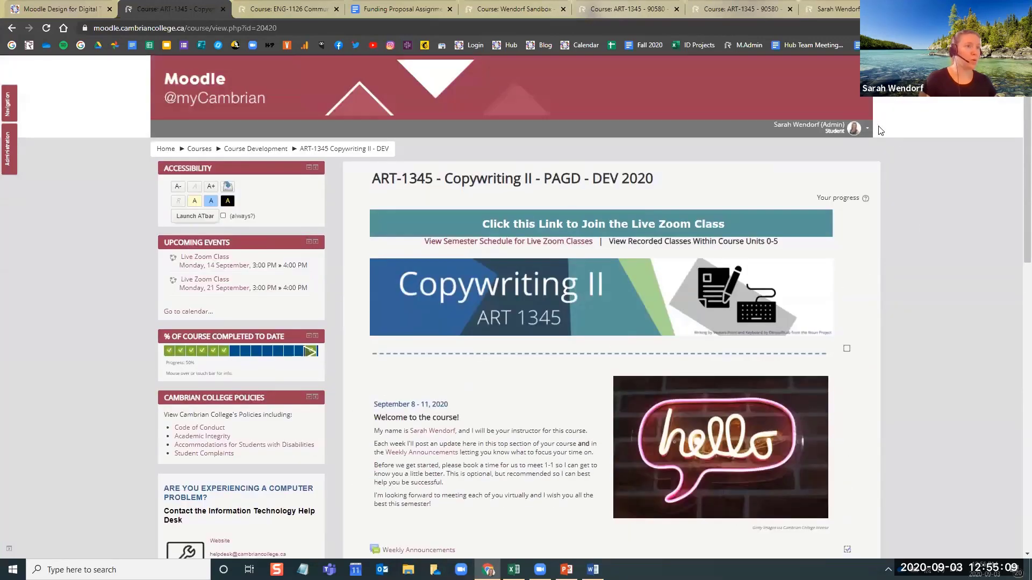
pyautogui.click(864, 129)
pyautogui.click(827, 243)
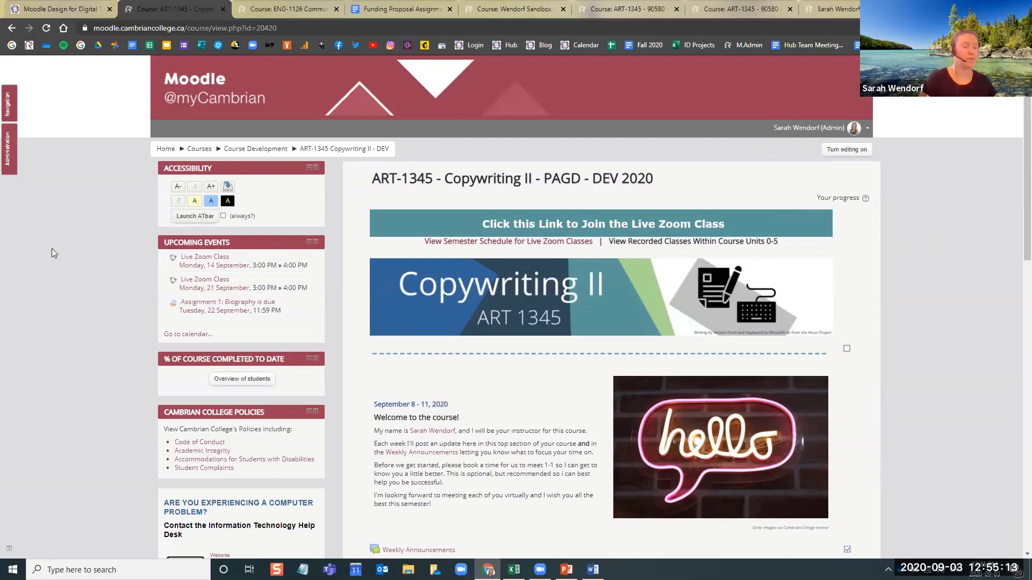
# Open the ART-1345 course settings and expand the Course format options
pyautogui.moveTo(7, 156)
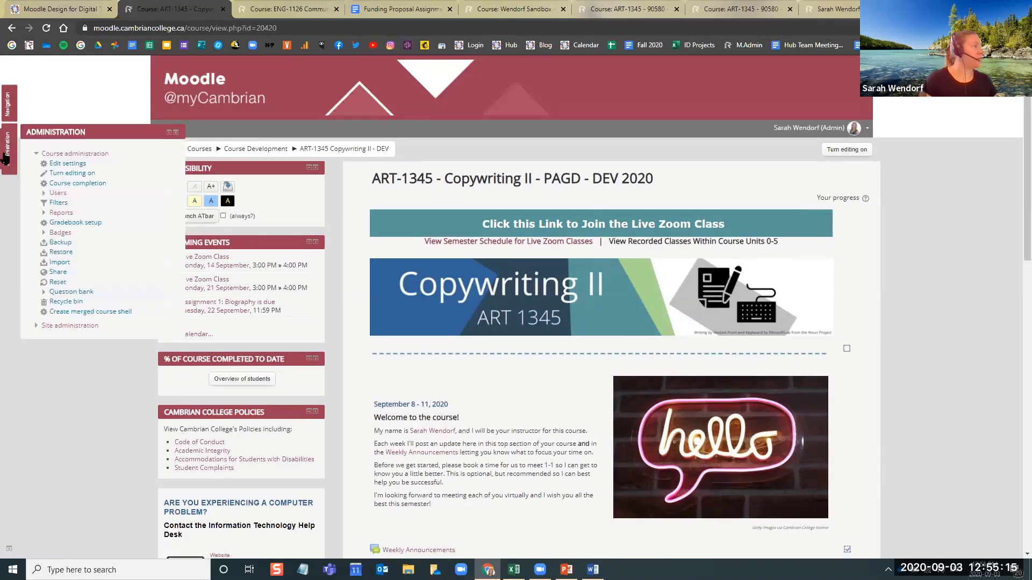
pyautogui.click(68, 164)
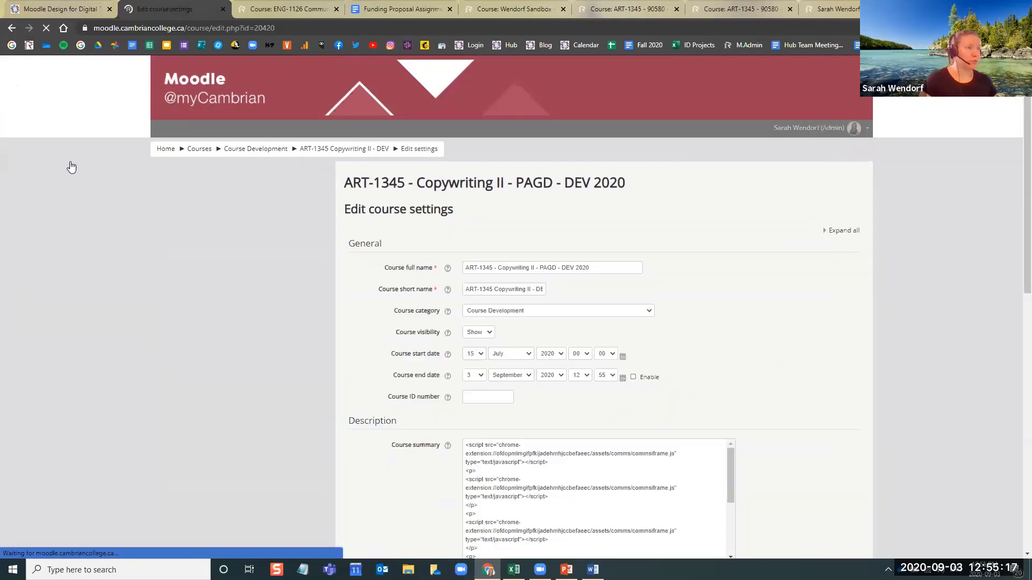
pyautogui.scroll(-2, 119, 373)
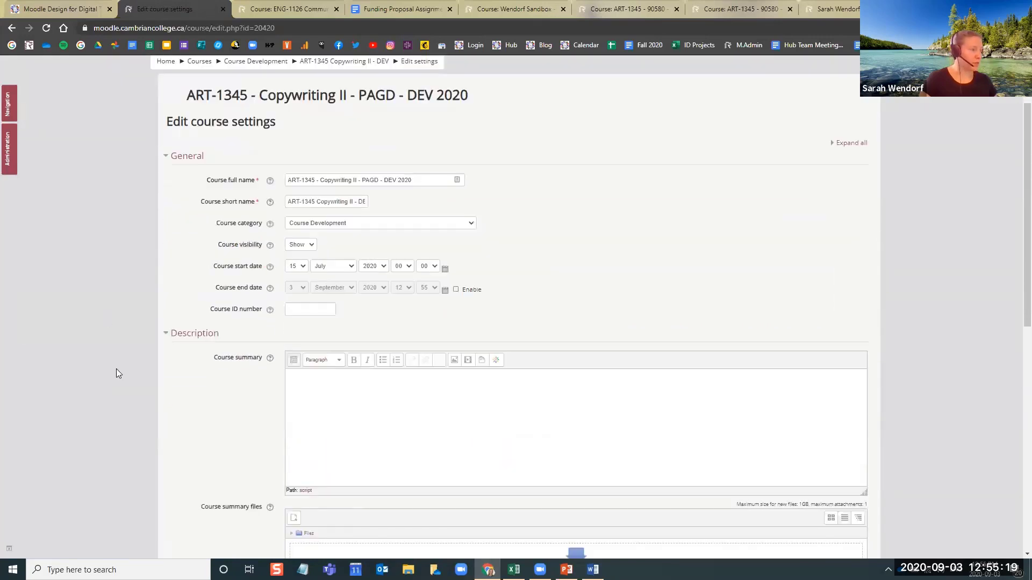
pyautogui.scroll(-7, 117, 373)
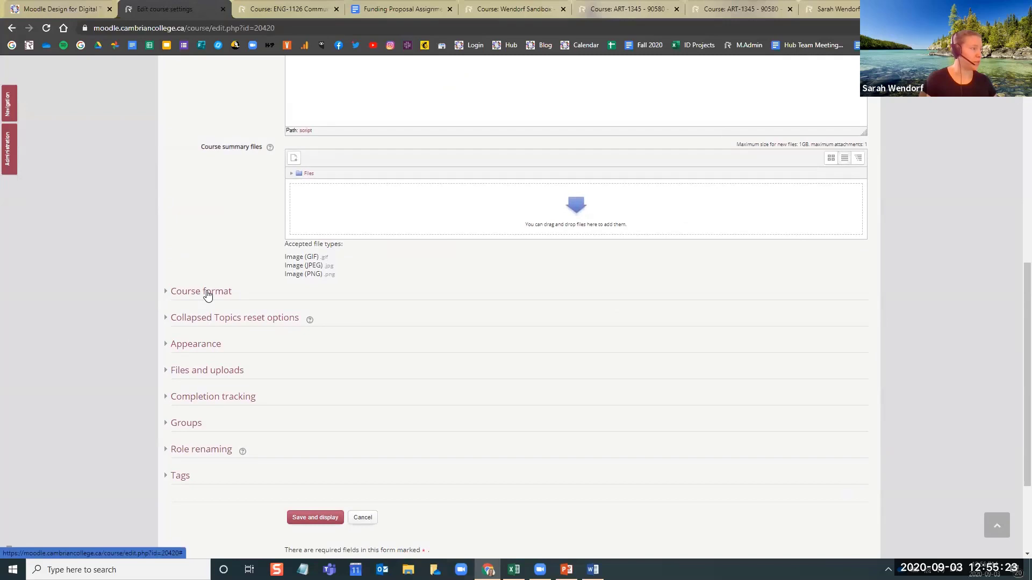
pyautogui.click(208, 296)
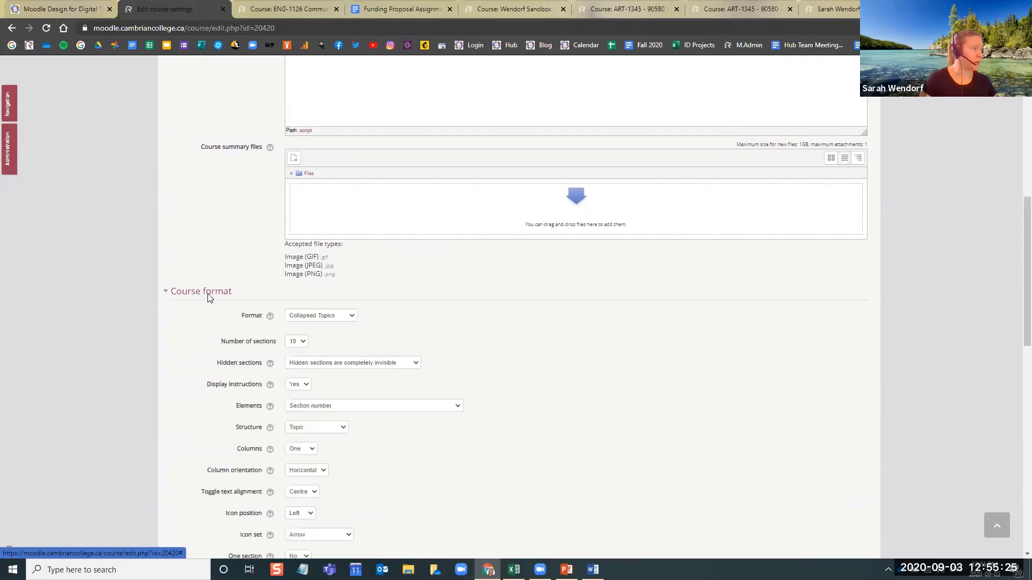
pyautogui.scroll(-3, 168, 352)
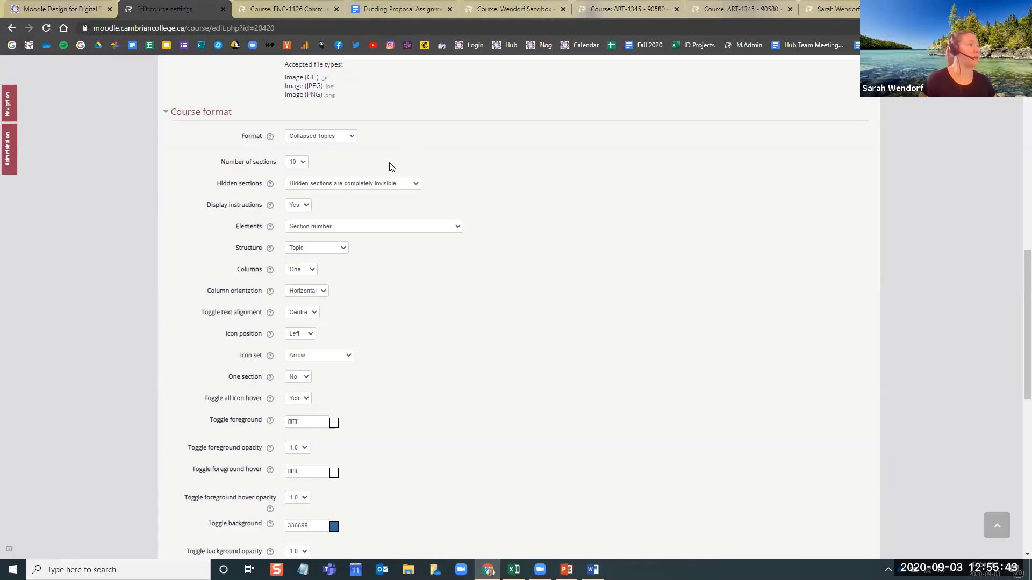
# Examine the available course formats in the Course format settings and keep Collapsed Topics
pyautogui.click(353, 141)
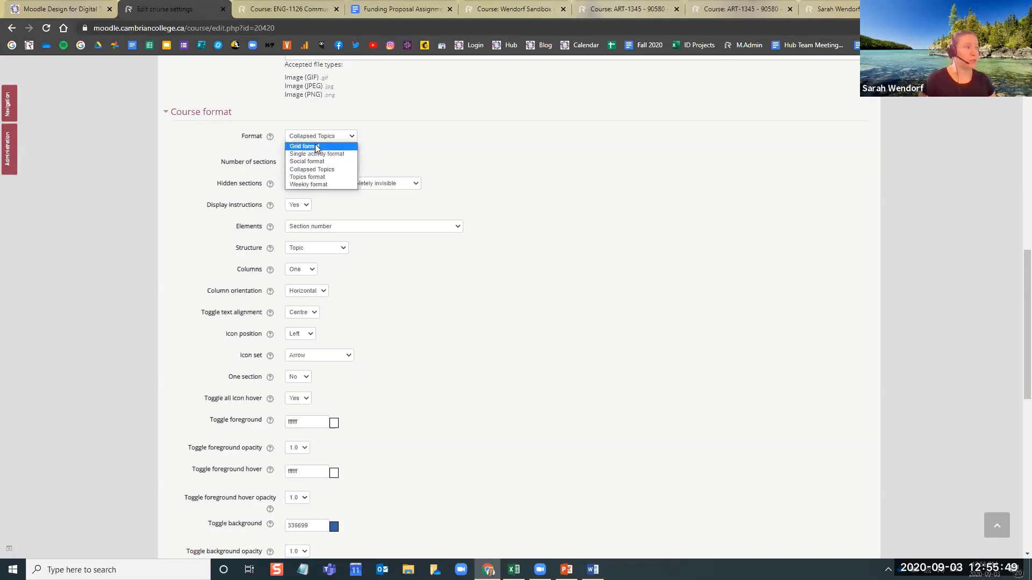
pyautogui.click(468, 154)
pyautogui.click(350, 136)
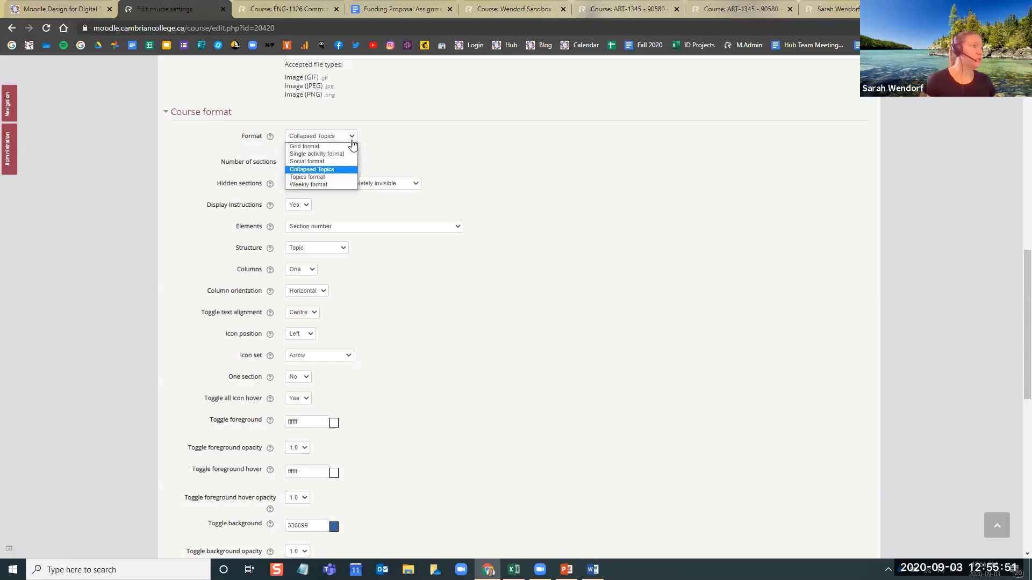
pyautogui.click(424, 143)
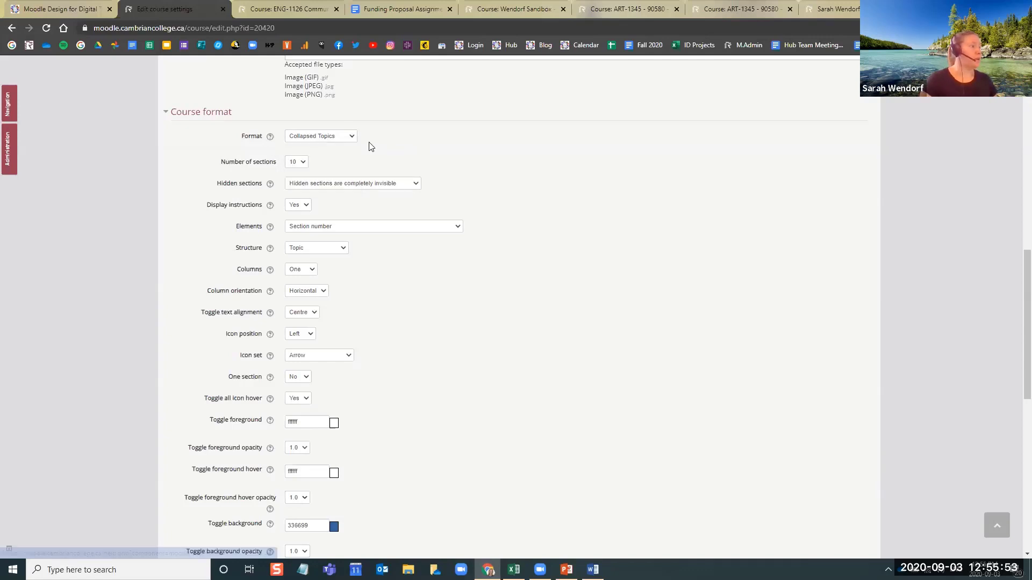
pyautogui.click(351, 137)
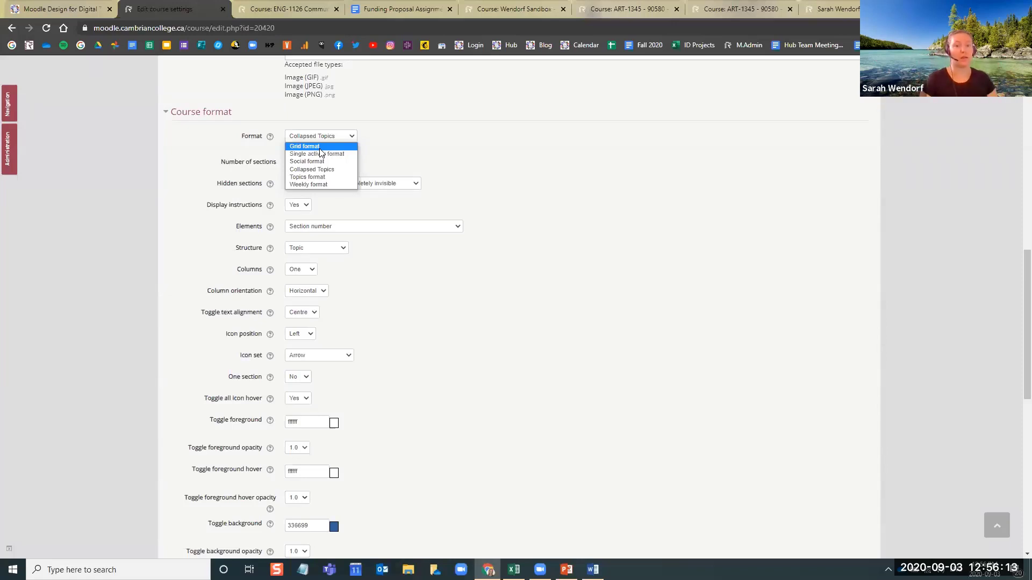
pyautogui.click(473, 116)
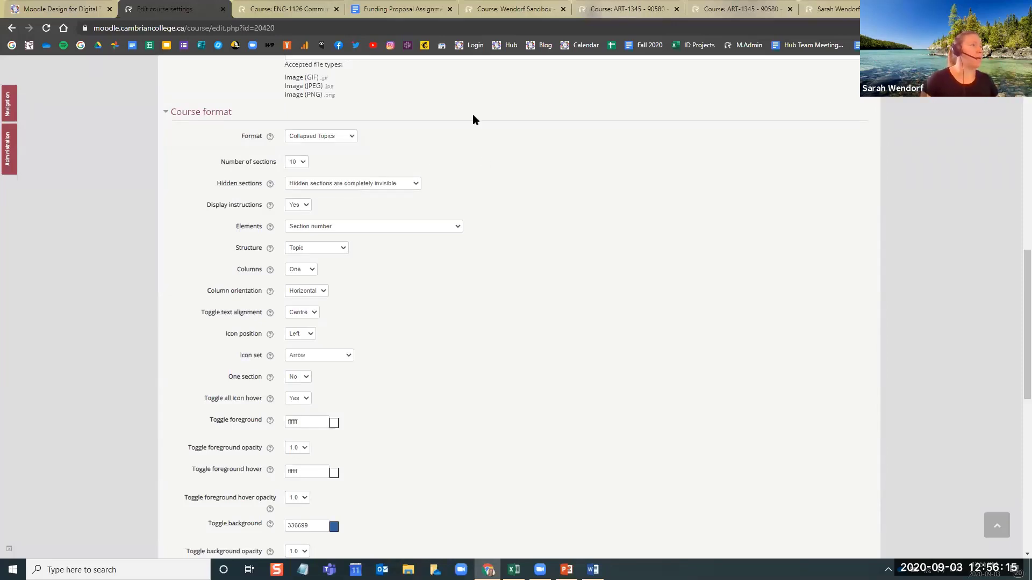
# Leave the ENG-1126 course and open the bookmarked New Student Virtual Orientation – Fall 2020 course
pyautogui.click(309, 6)
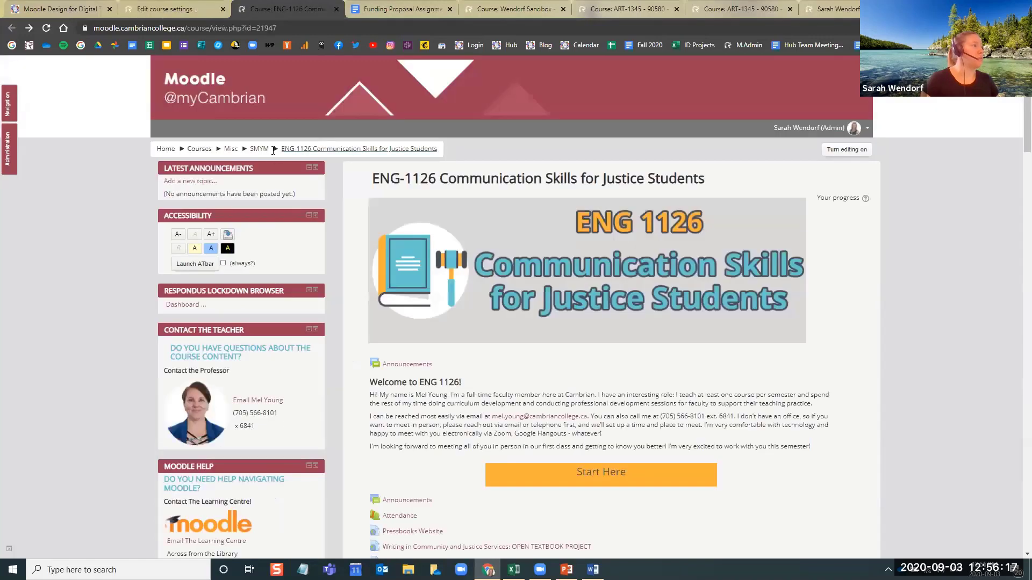
pyautogui.click(171, 150)
pyautogui.click(1020, 45)
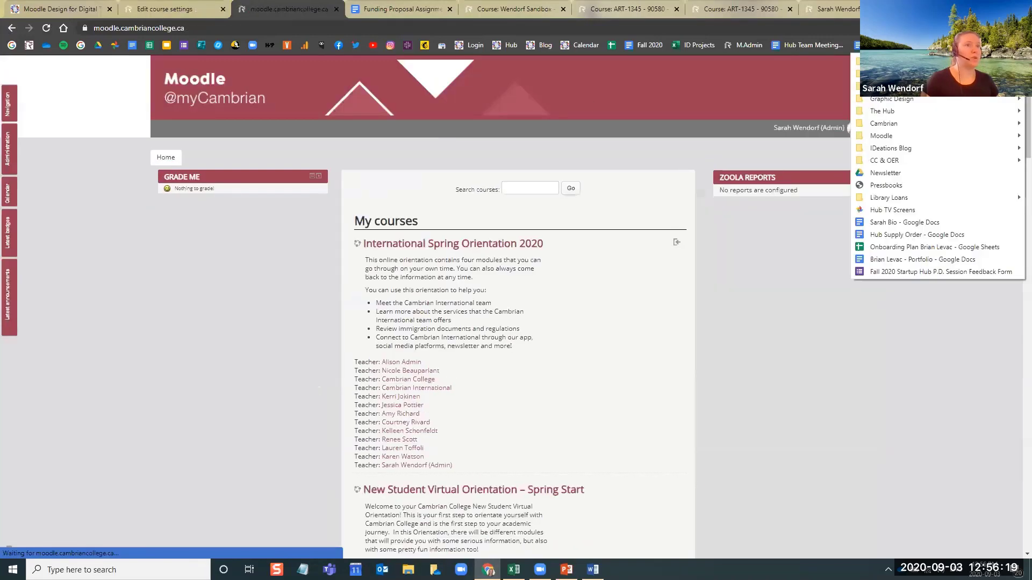
pyautogui.moveTo(873, 62)
pyautogui.moveTo(815, 60)
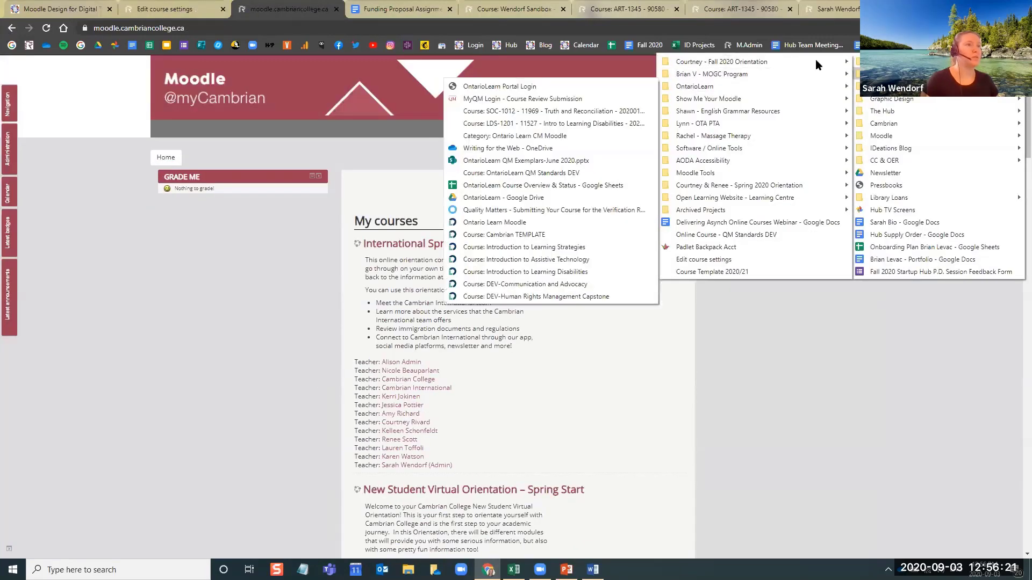
pyautogui.click(508, 80)
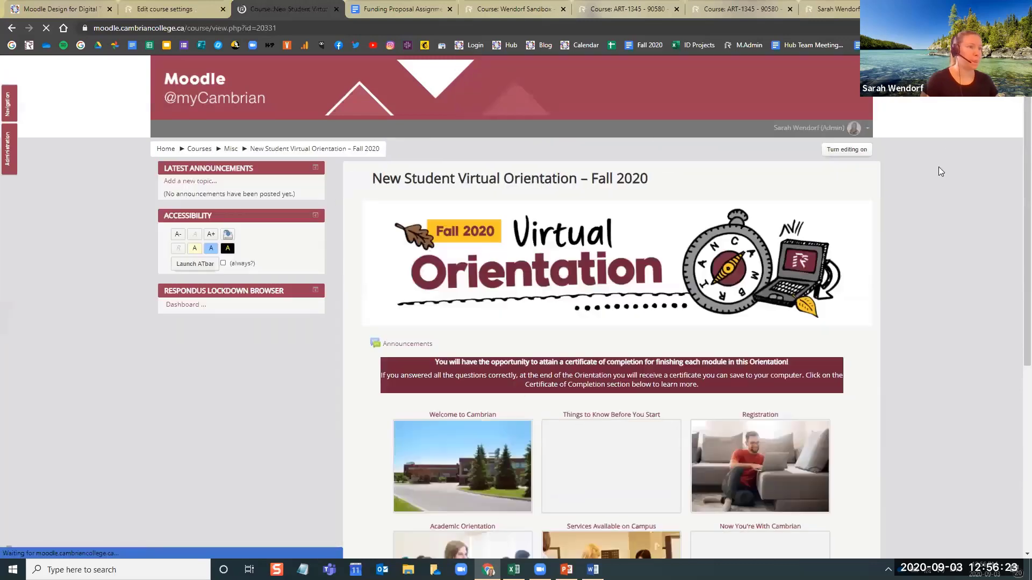
# Switch role to Student in the New Student Virtual Orientation – Fall 2020 course
pyautogui.click(857, 128)
pyautogui.click(858, 249)
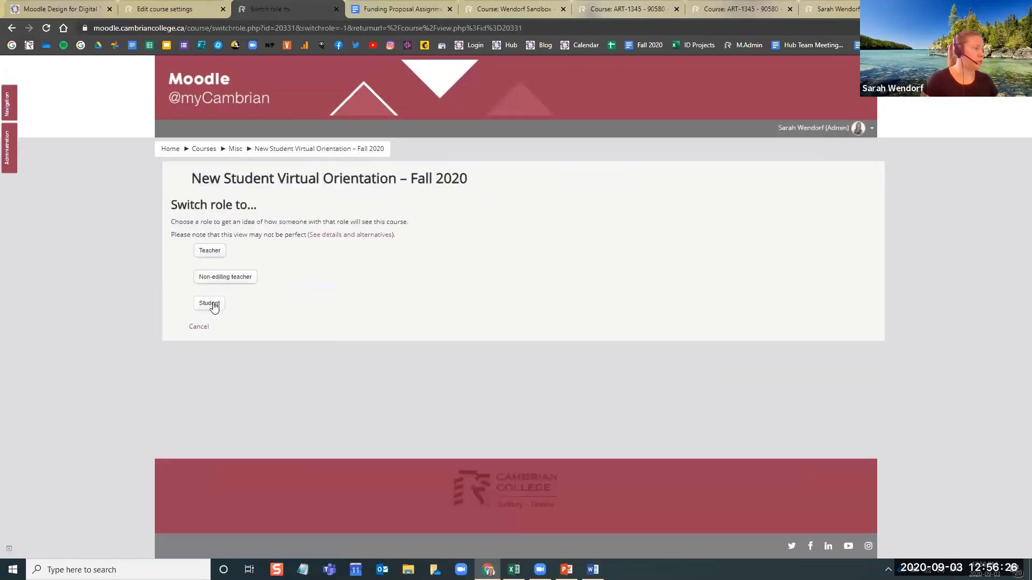
pyautogui.click(210, 304)
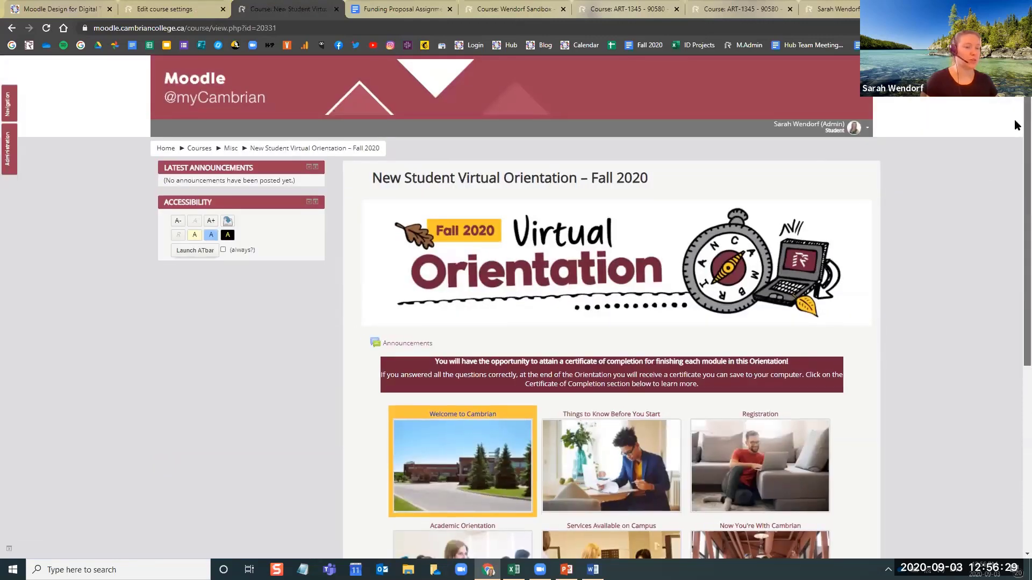
# Look over the orientation course's grid of section images, view the Welcome to Cambrian section and close it
pyautogui.scroll(-3, 1016, 134)
pyautogui.scroll(-2, 1014, 240)
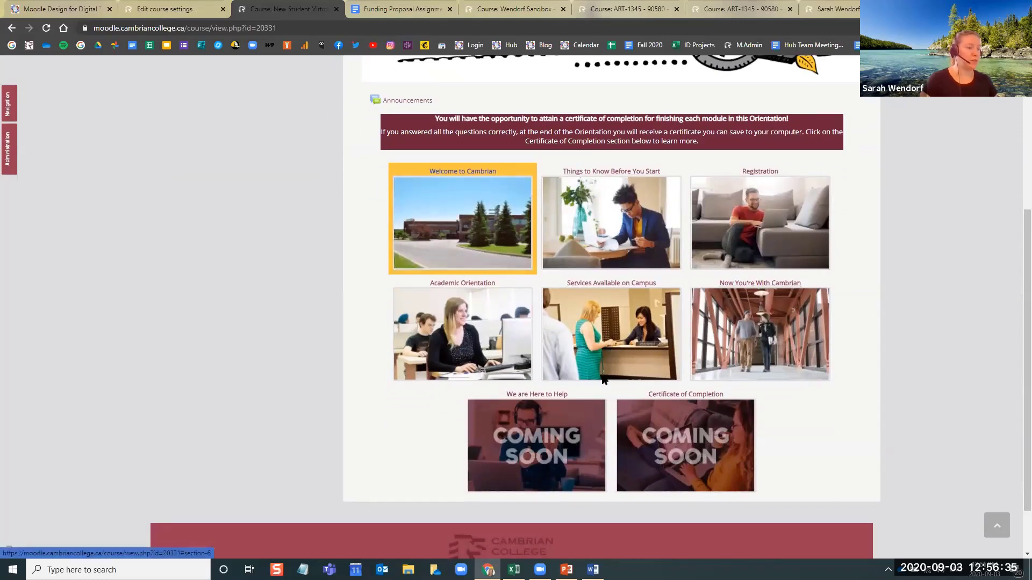
pyautogui.click(456, 226)
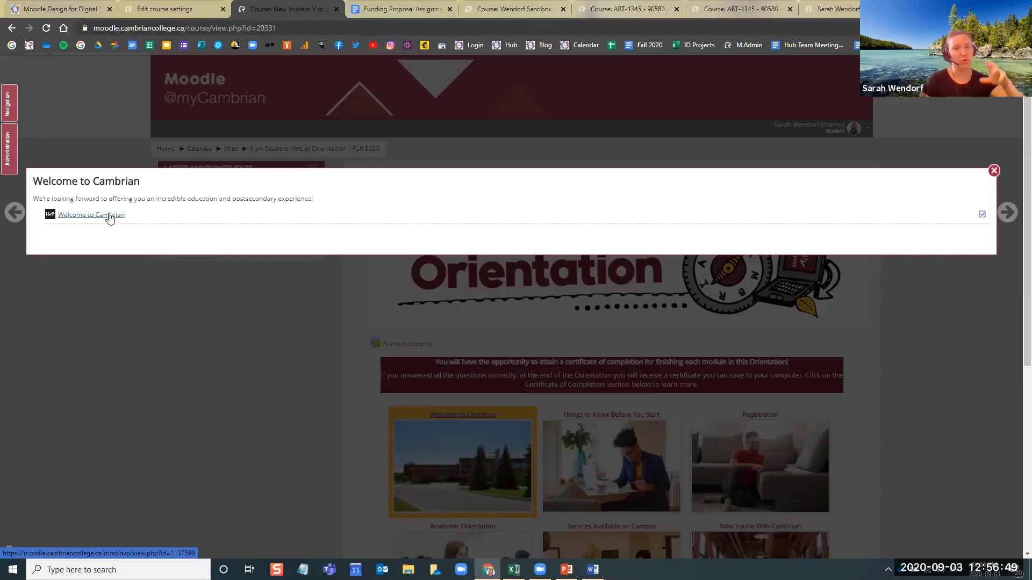
pyautogui.click(992, 170)
# Return to the course settings page and point out Grid format among the formats, keeping Collapsed Topics
pyautogui.click(179, 6)
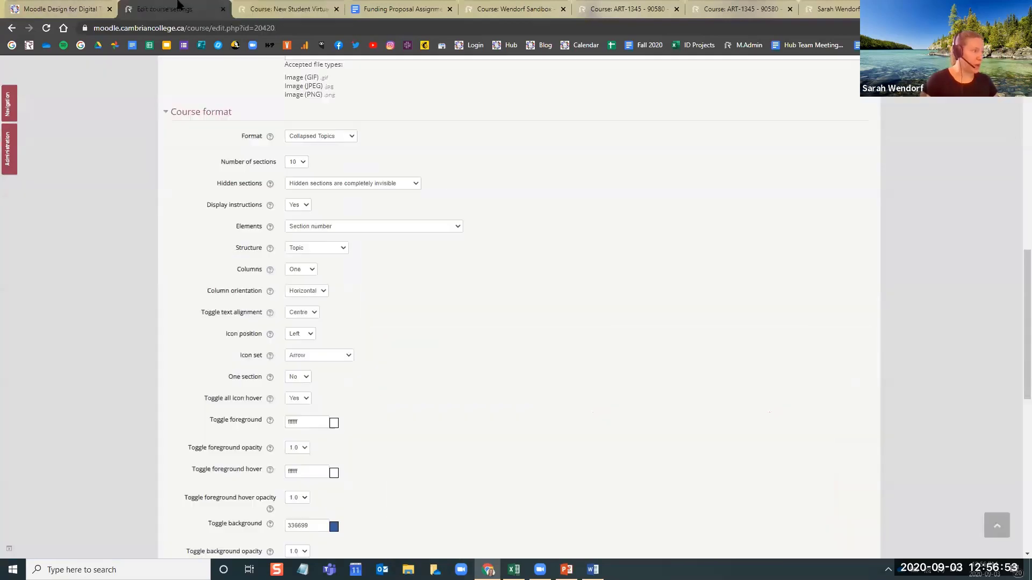
pyautogui.click(352, 138)
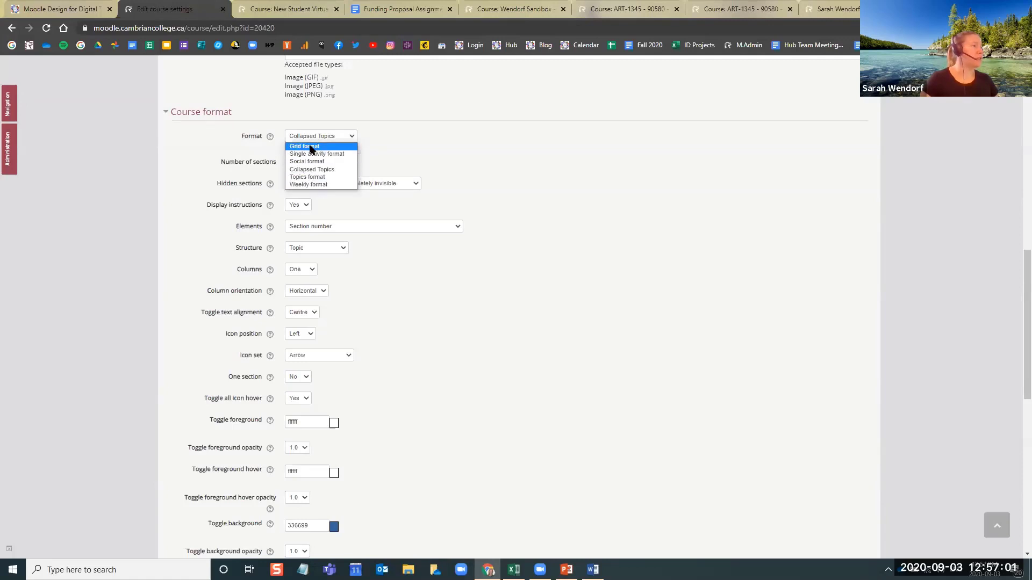
pyautogui.click(431, 160)
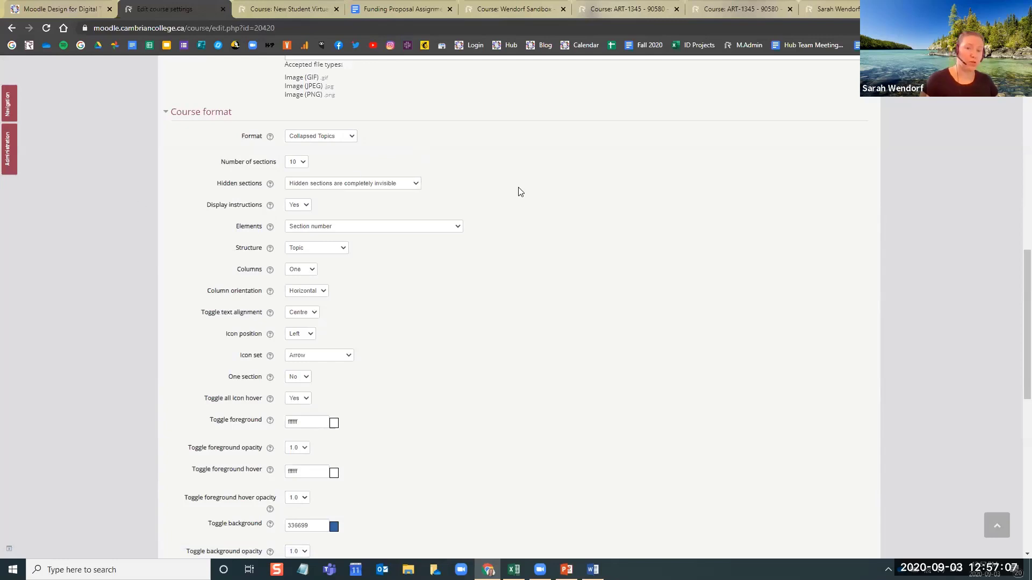
# Set Hidden sections to "Hidden sections are shown in collapsed form"
pyautogui.click(416, 185)
pyautogui.click(409, 194)
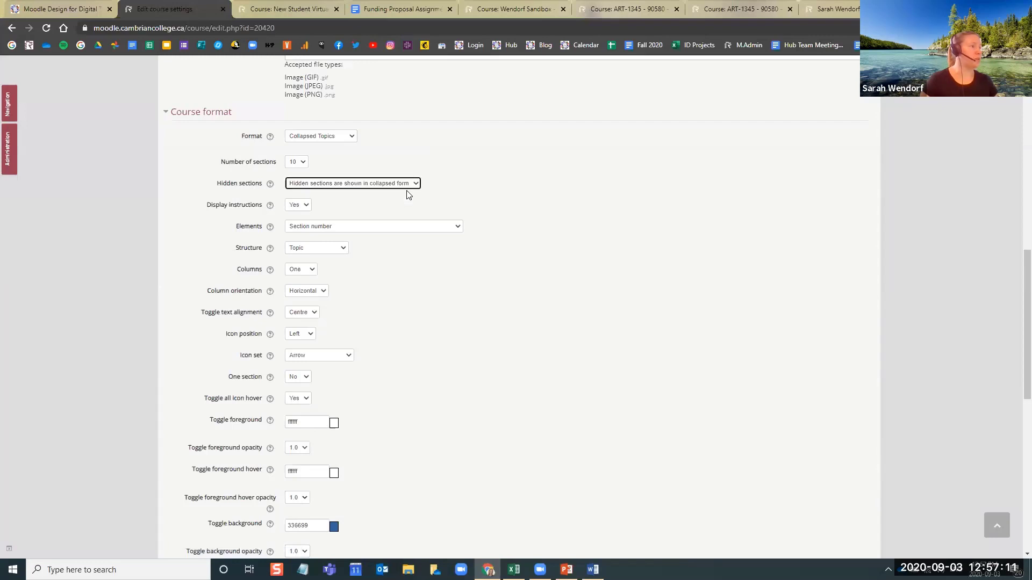
pyautogui.click(472, 194)
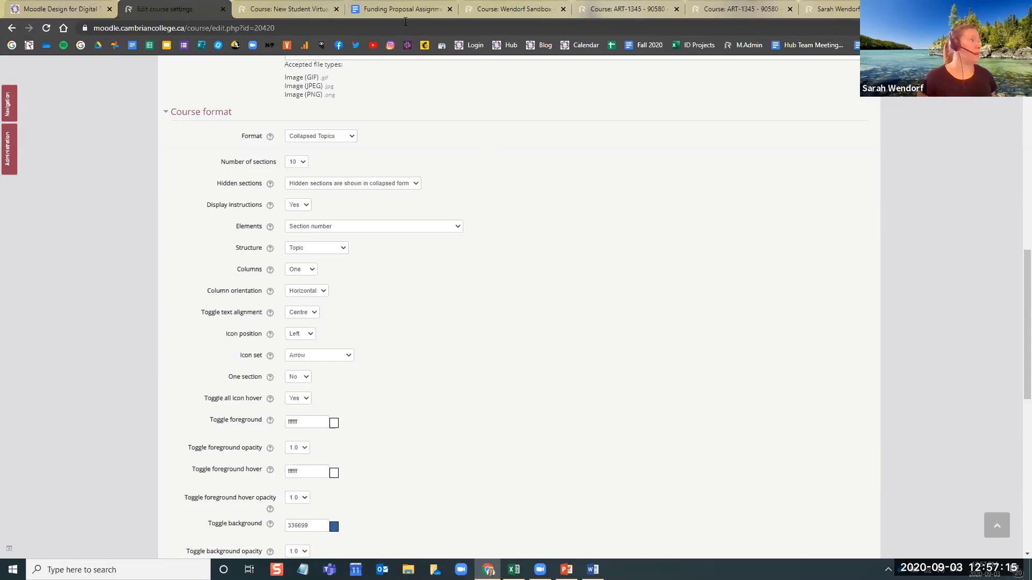
# Close the sandbox course and user profile pages and bring up the ART-1345 course page
pyautogui.click(516, 9)
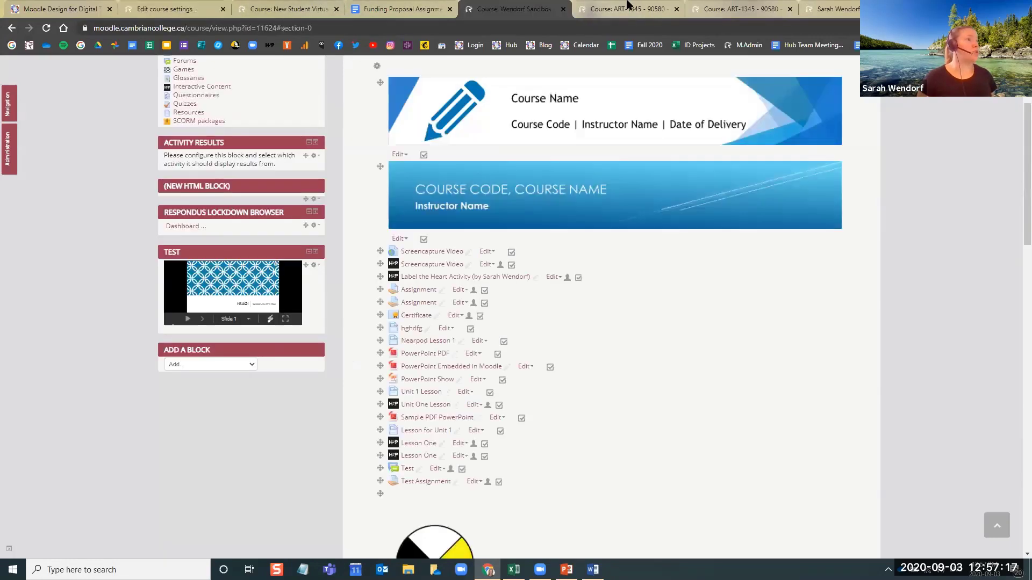
pyautogui.click(585, 8)
pyautogui.click(564, 9)
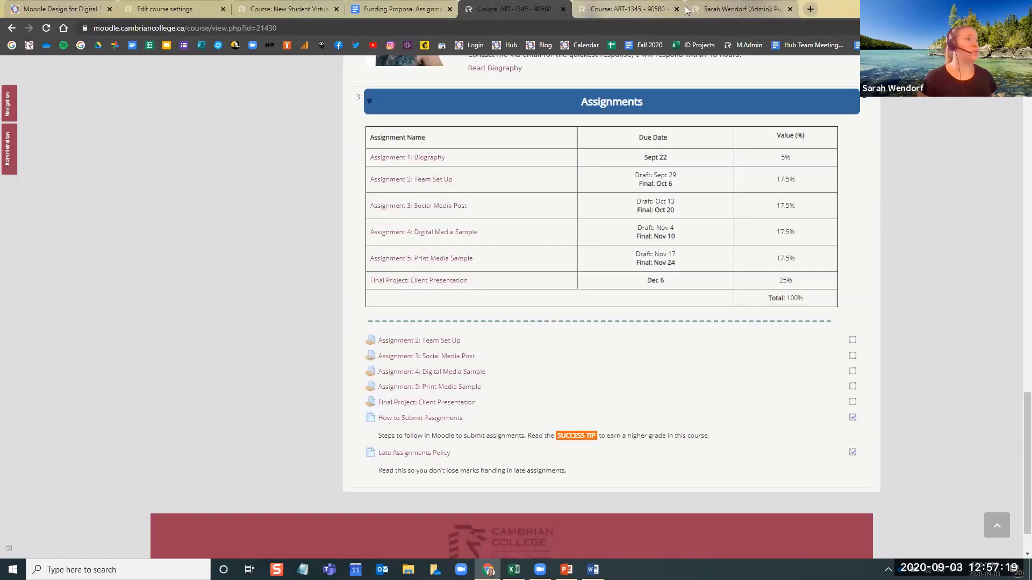
pyautogui.click(758, 9)
pyautogui.hotkey('ctrl', 'w')
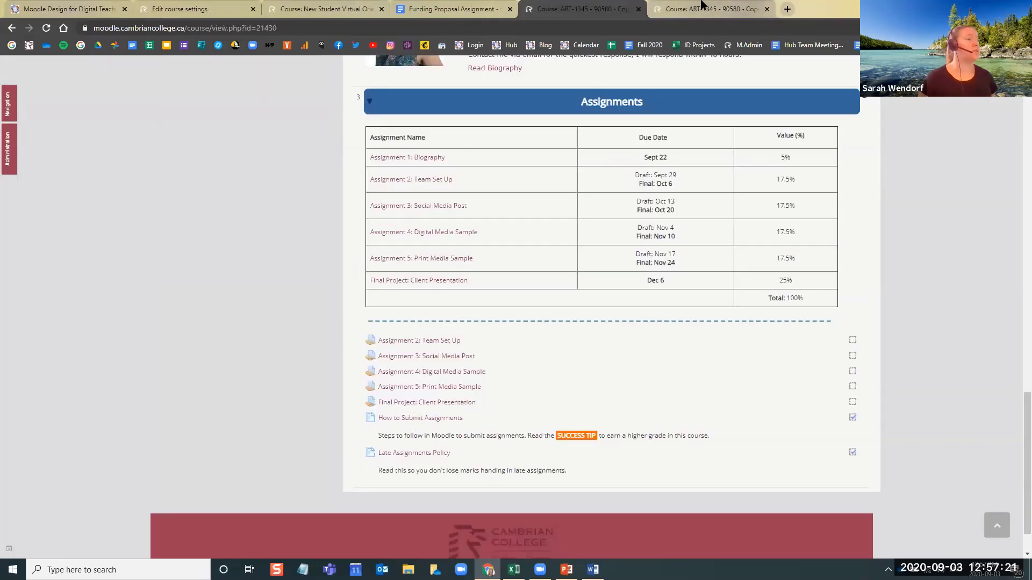
# Collapse all sections of the ART-1345 course in student view and look over the sections students can see
pyautogui.scroll(20, 334, 177)
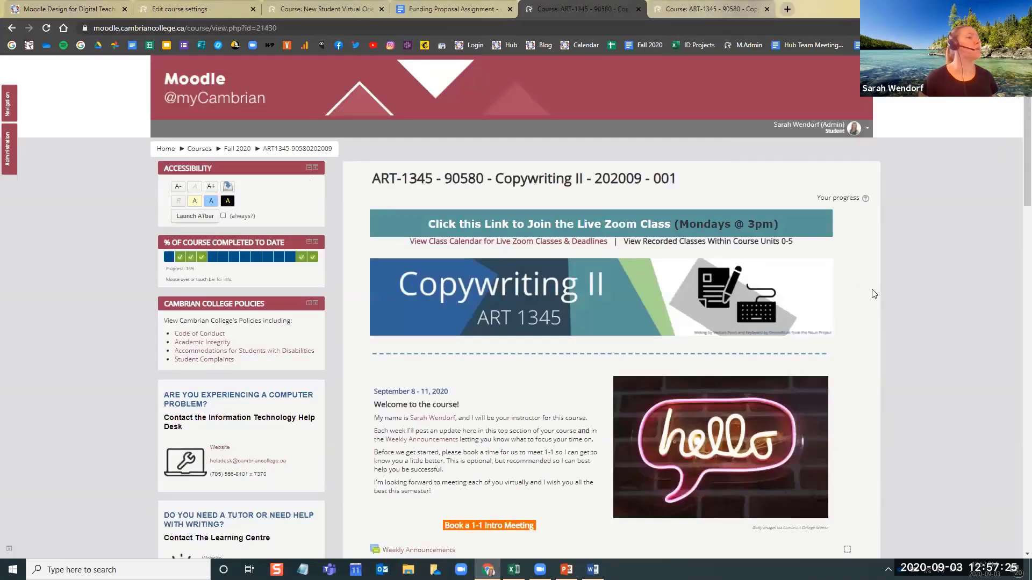
pyautogui.scroll(-15, 875, 294)
pyautogui.scroll(7, 444, 184)
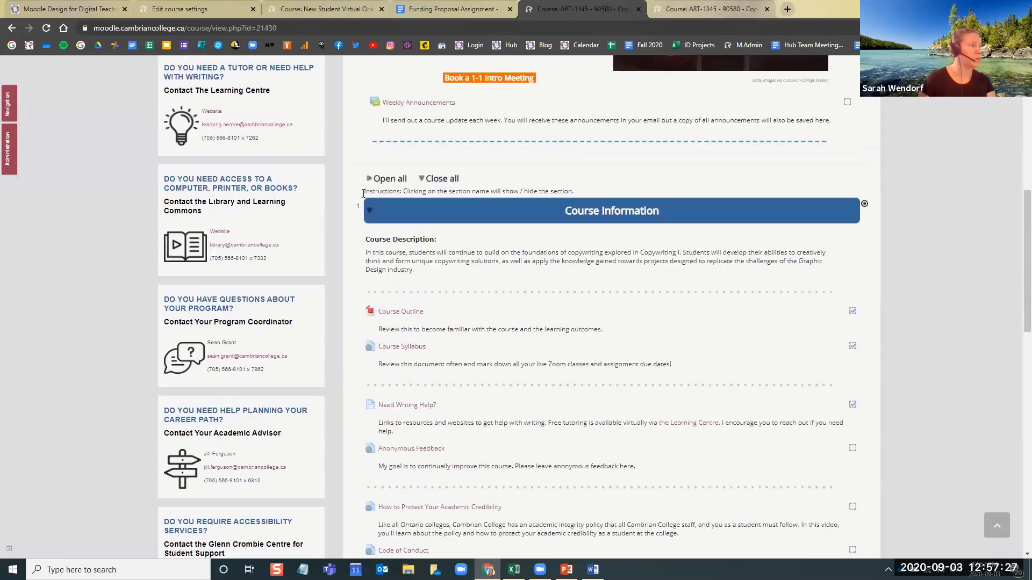
pyautogui.click(442, 180)
pyautogui.scroll(8, 884, 177)
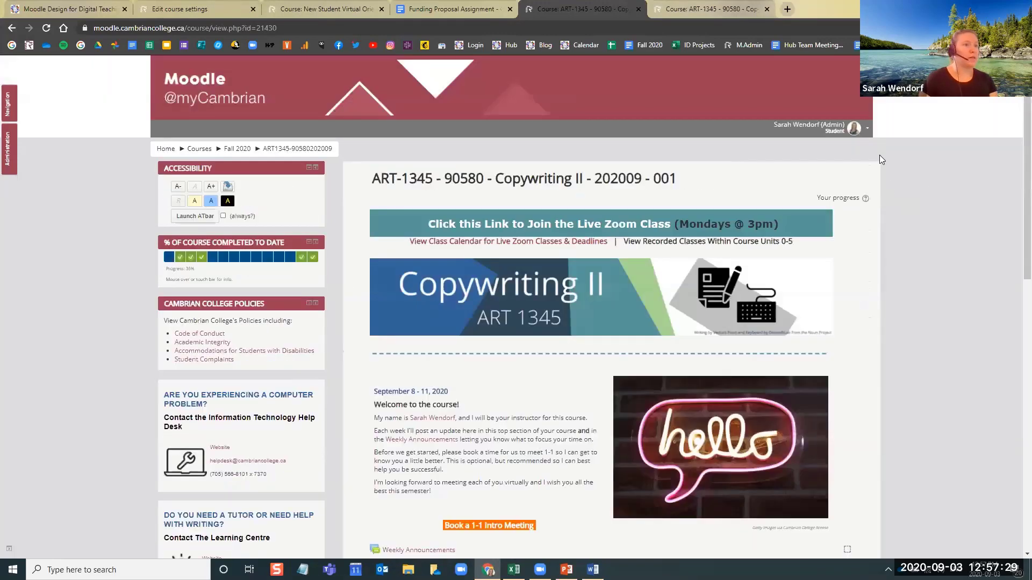
pyautogui.scroll(-8, 913, 236)
pyautogui.scroll(2, 911, 249)
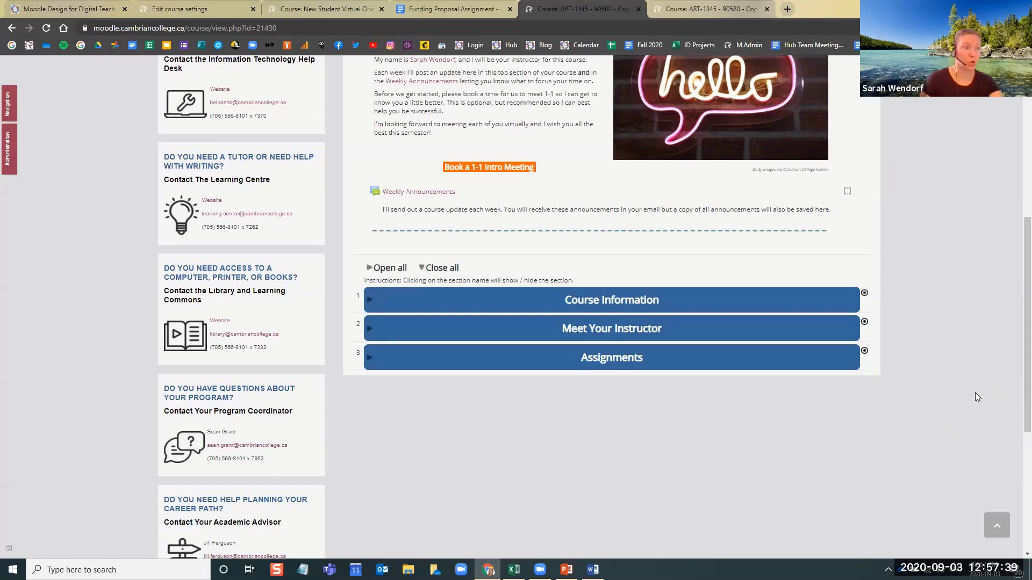
# Return to the normal role in ART-1345 and compare its hidden sections with the Hidden sections setting
pyautogui.scroll(10, 922, 249)
pyautogui.click(855, 128)
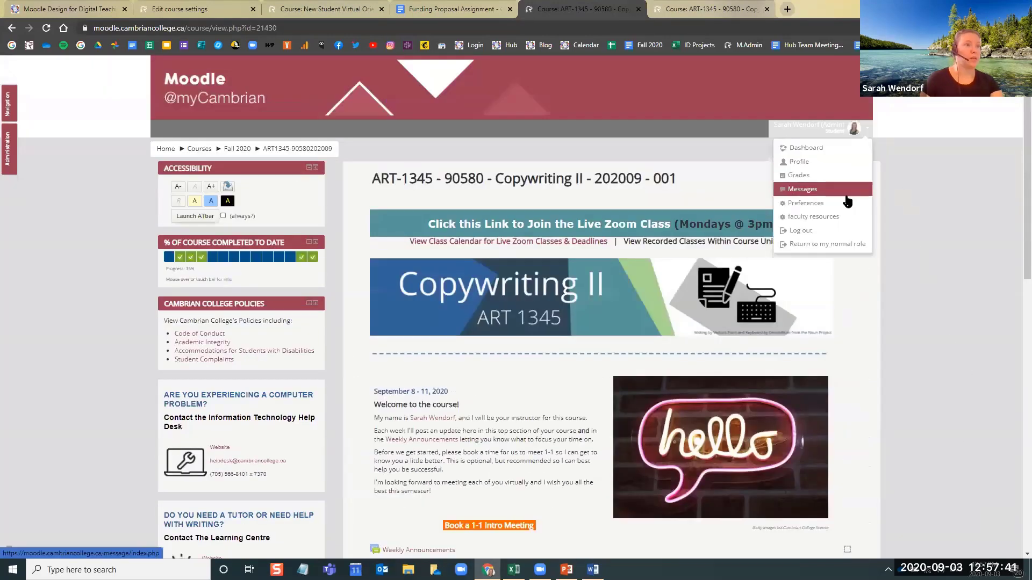
pyautogui.click(843, 244)
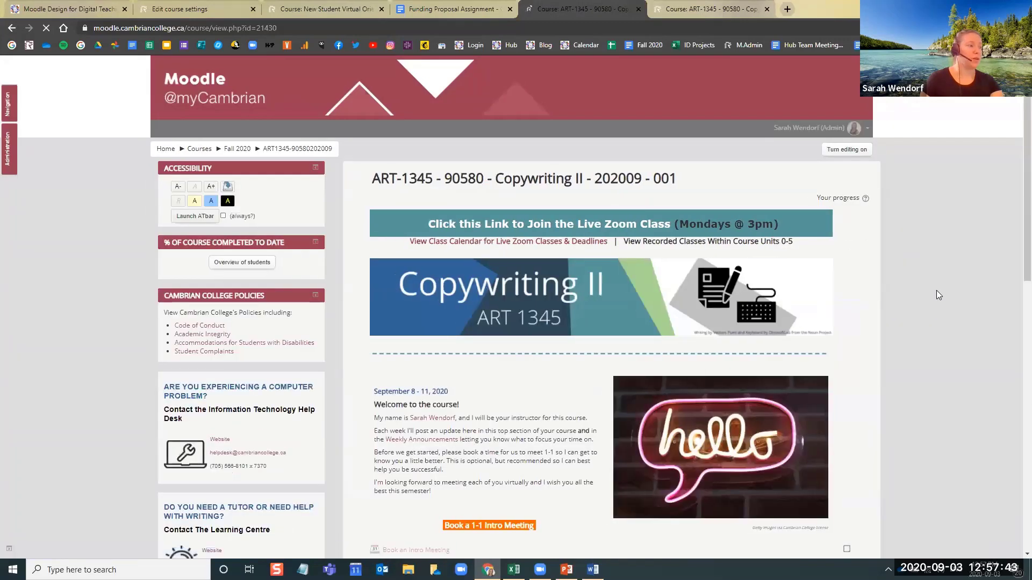
pyautogui.scroll(-10, 936, 295)
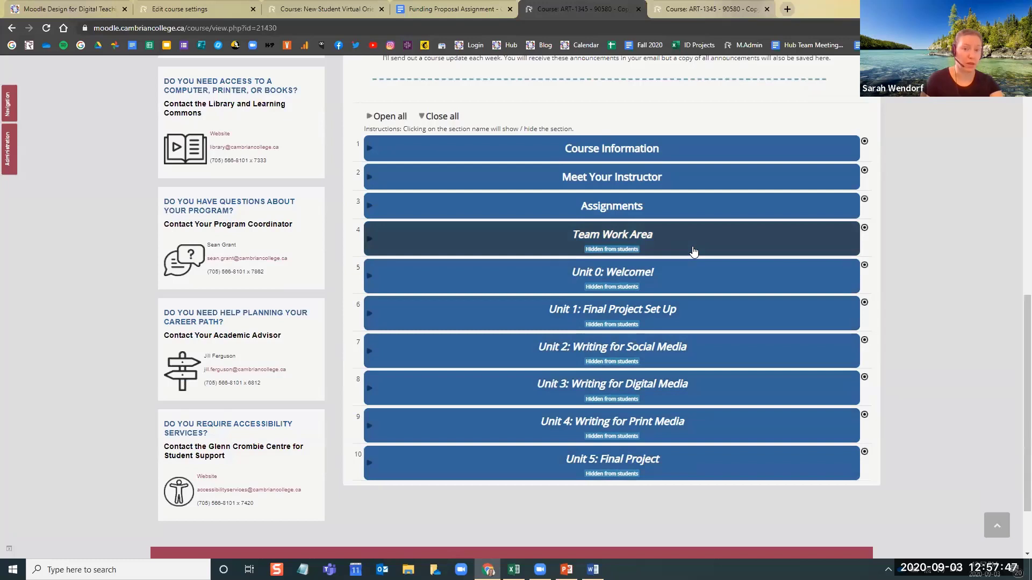
pyautogui.click(196, 8)
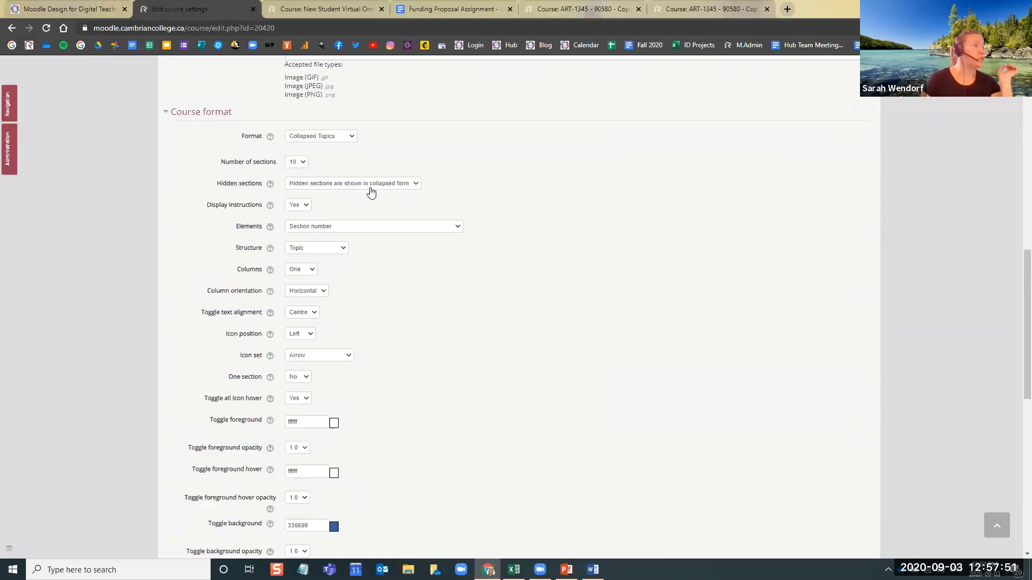
pyautogui.click(673, 7)
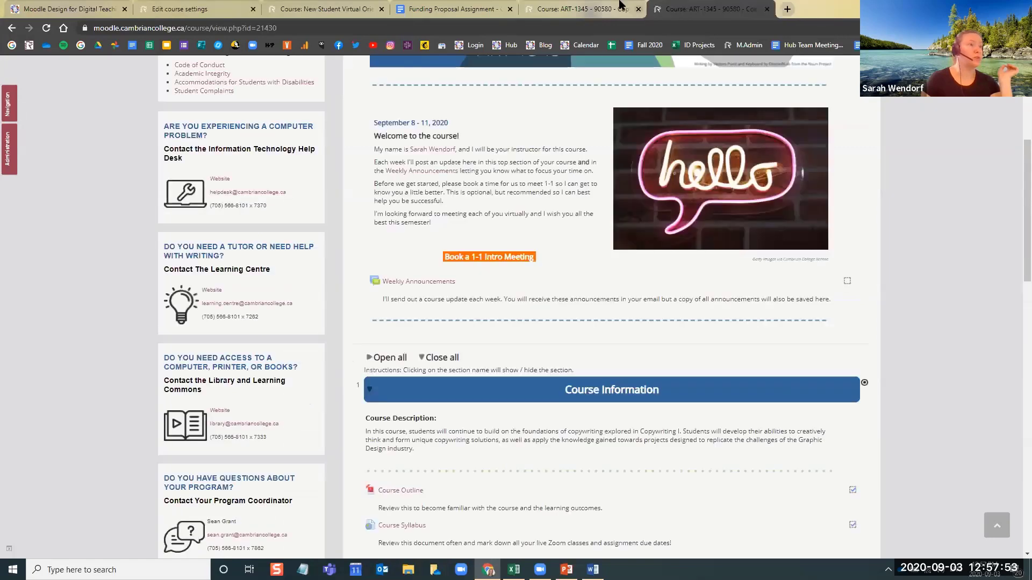
pyautogui.click(586, 9)
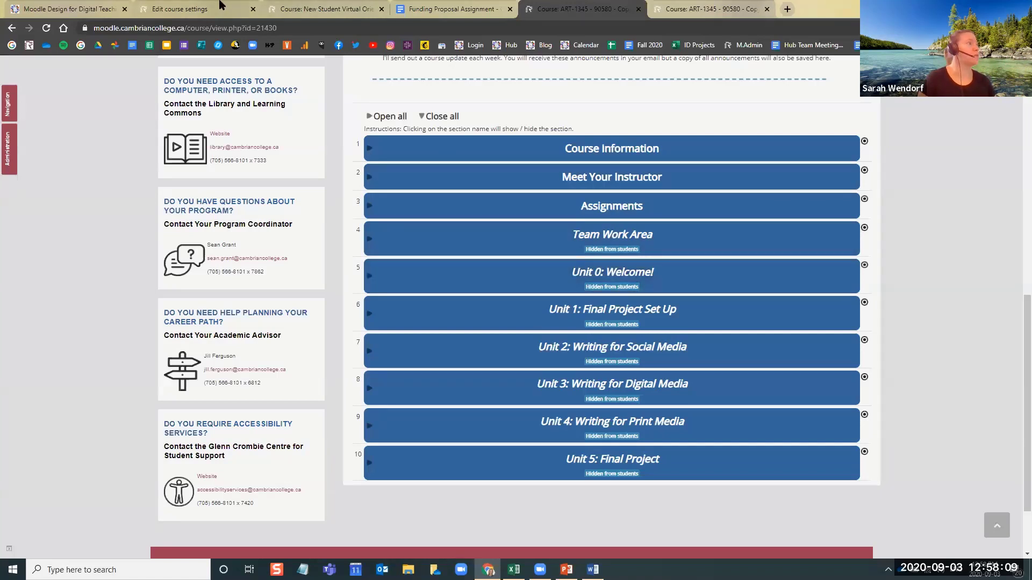
# Set Hidden sections to "Hidden sections are completely invisible" in the course format settings
pyautogui.click(220, 8)
pyautogui.click(404, 185)
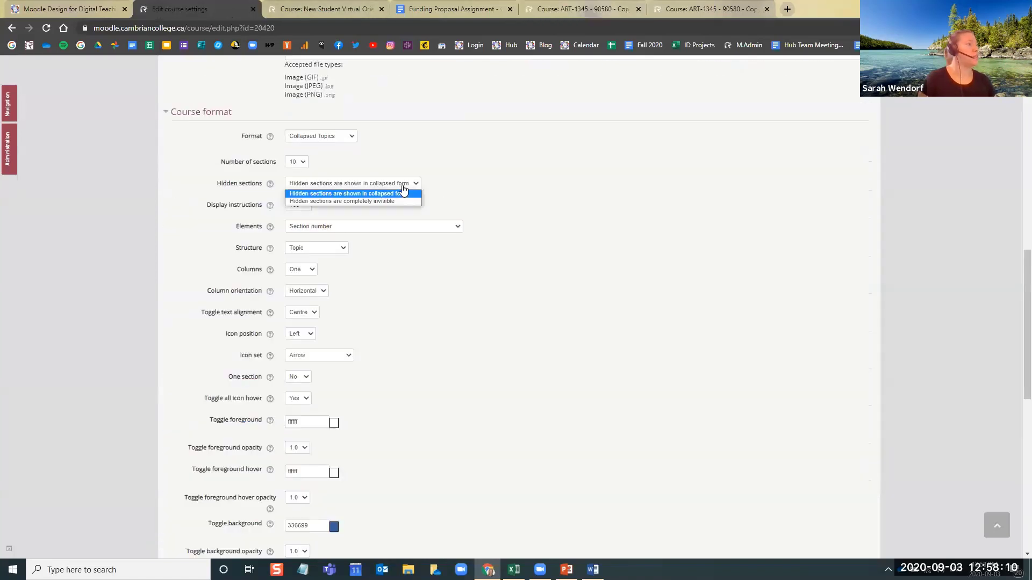
pyautogui.click(312, 201)
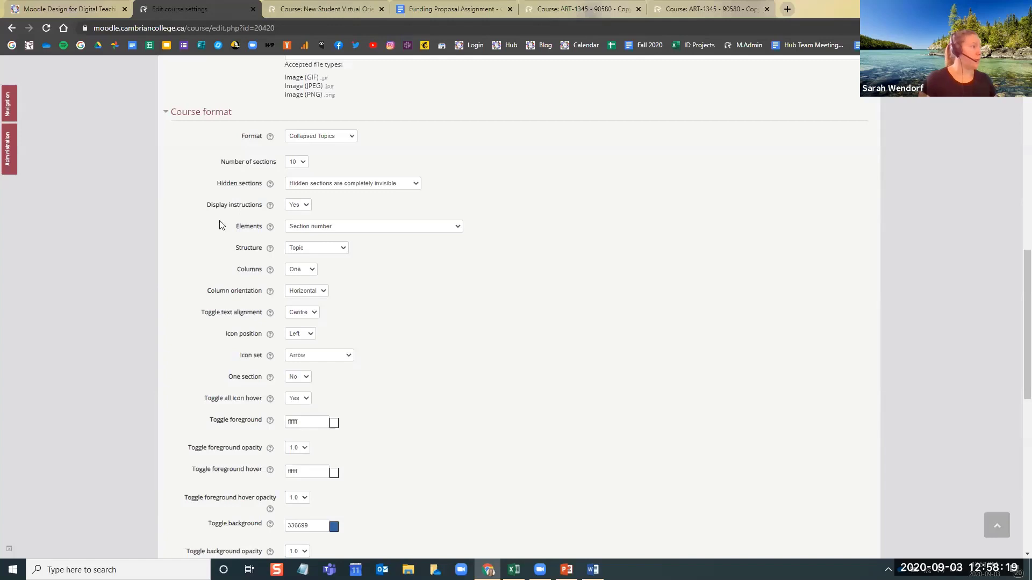
# Check the Display instructions choices and keep the Icon set at Arrow in the course format settings
pyautogui.click(295, 205)
pyautogui.click(330, 210)
pyautogui.scroll(-2, 328, 268)
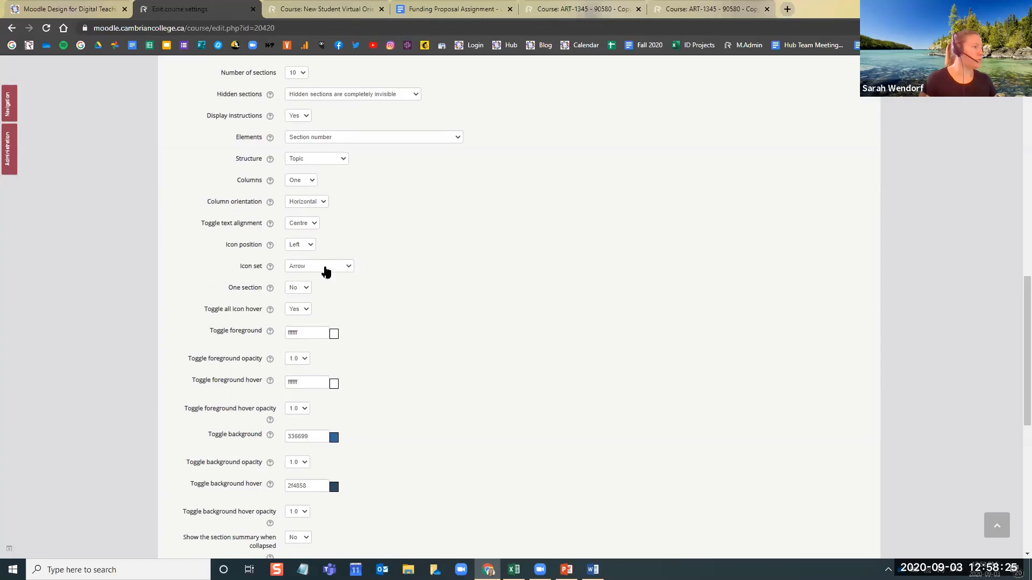
pyautogui.click(312, 270)
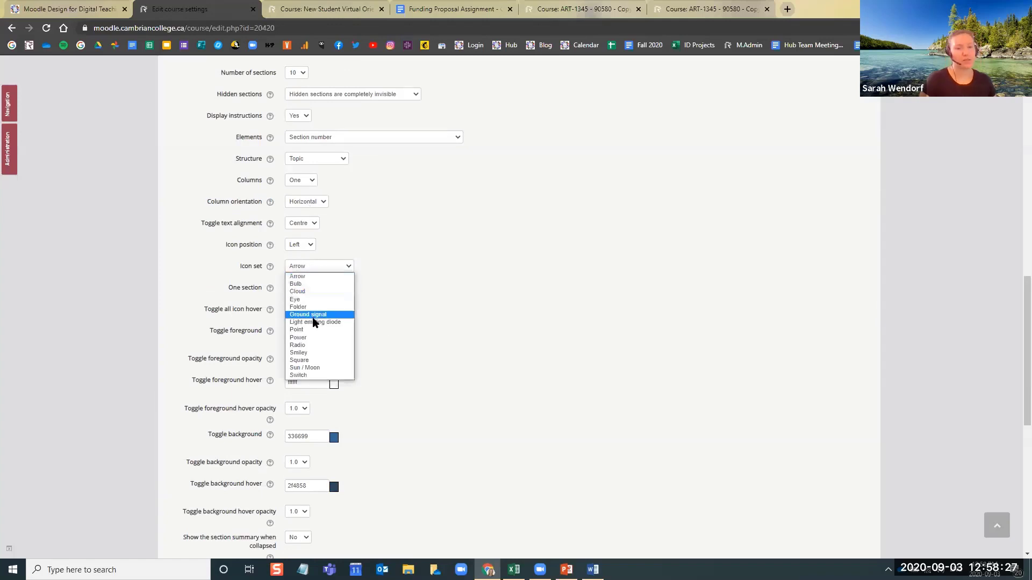
pyautogui.click(303, 277)
# Compare the toggle icons on the ART-1345 course page with the options offered for Icon set
pyautogui.click(709, 9)
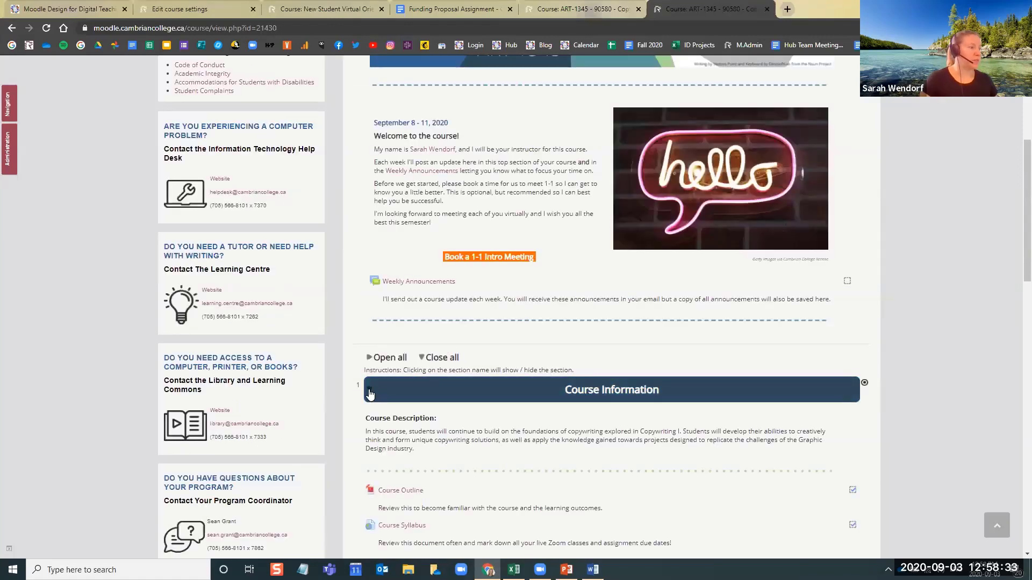
pyautogui.scroll(-2, 361, 414)
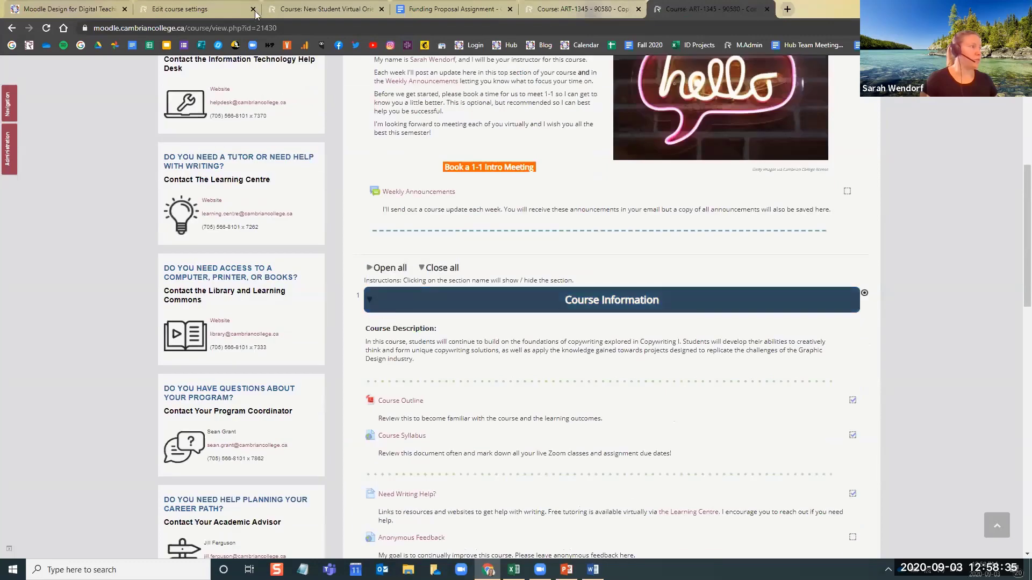
pyautogui.click(229, 10)
pyautogui.click(312, 267)
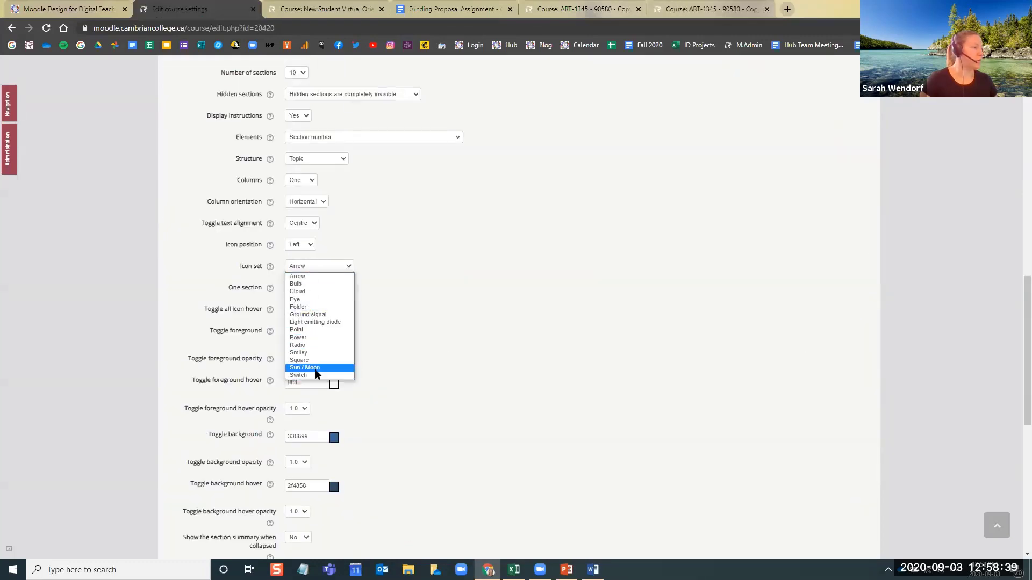
pyautogui.click(629, 333)
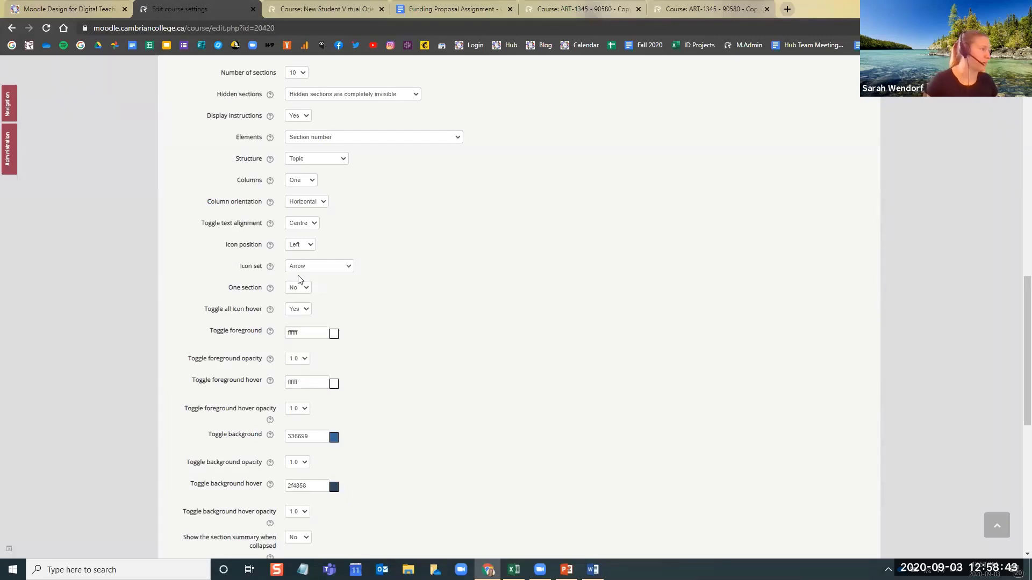
# Examine the colour codes for the toggle foreground, toggle background and their hover states in the format settings
pyautogui.scroll(-2, 371, 290)
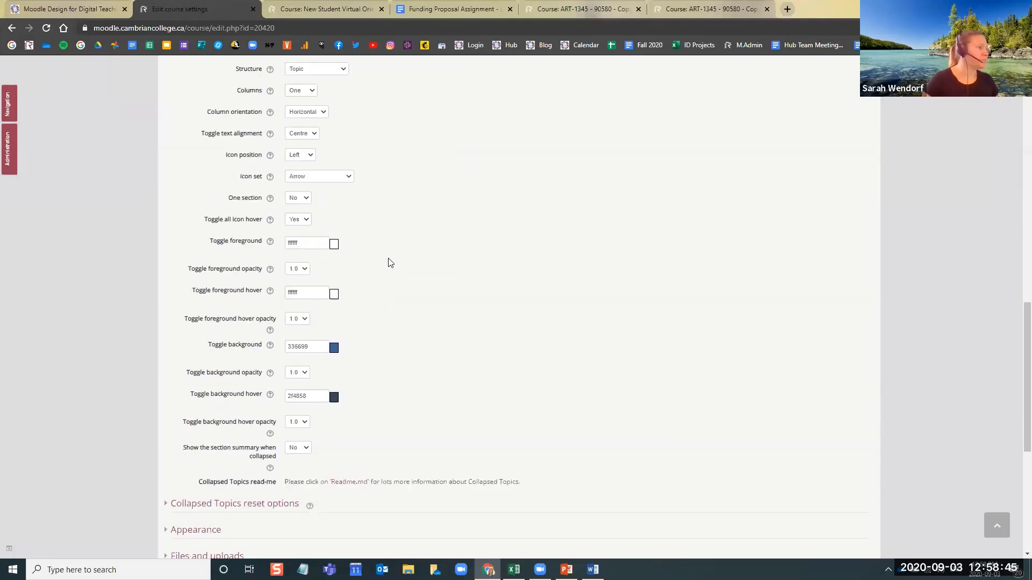
pyautogui.scroll(-2, 409, 264)
pyautogui.scroll(2, 425, 280)
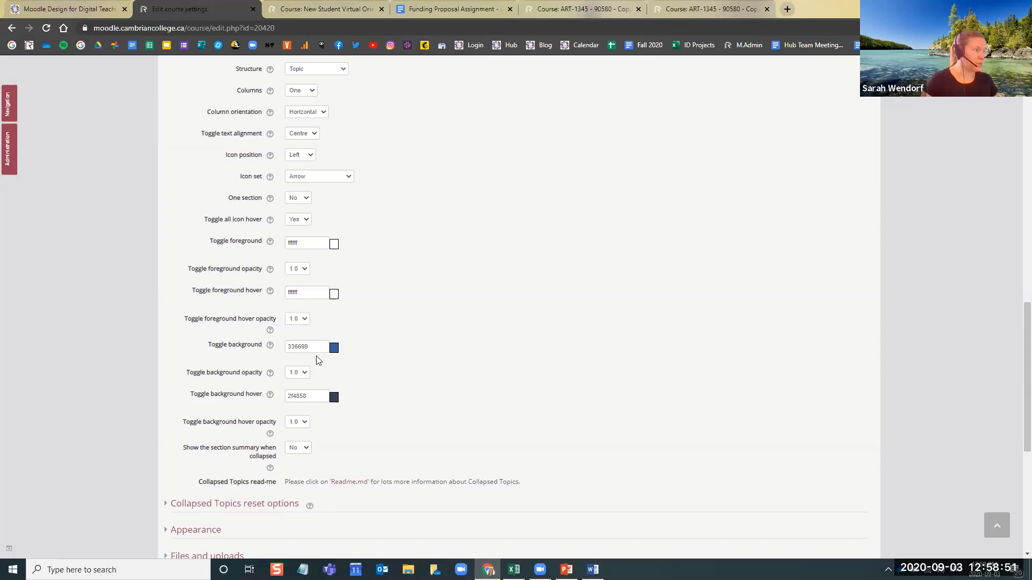
pyautogui.doubleClick(284, 352)
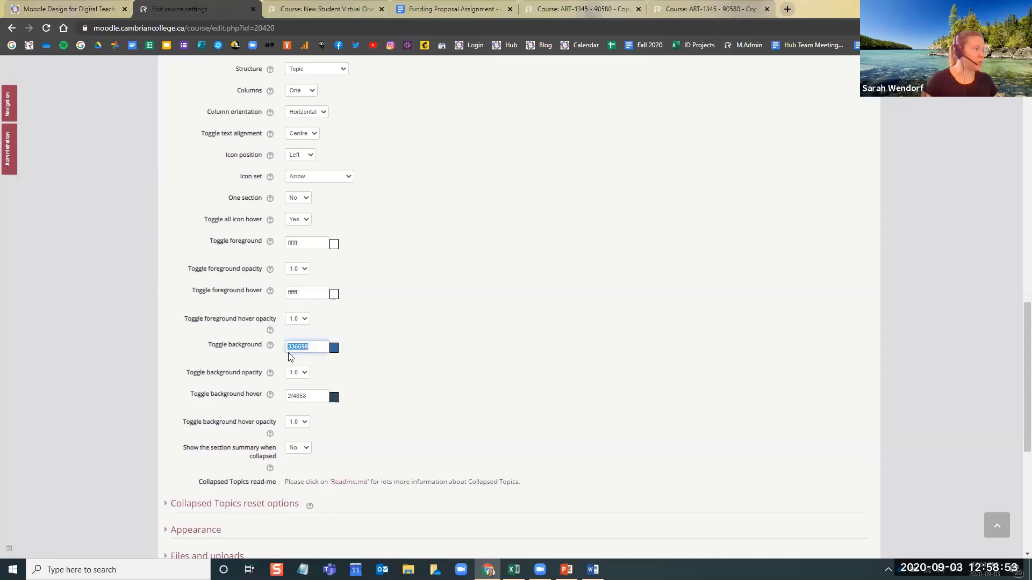
pyautogui.doubleClick(315, 397)
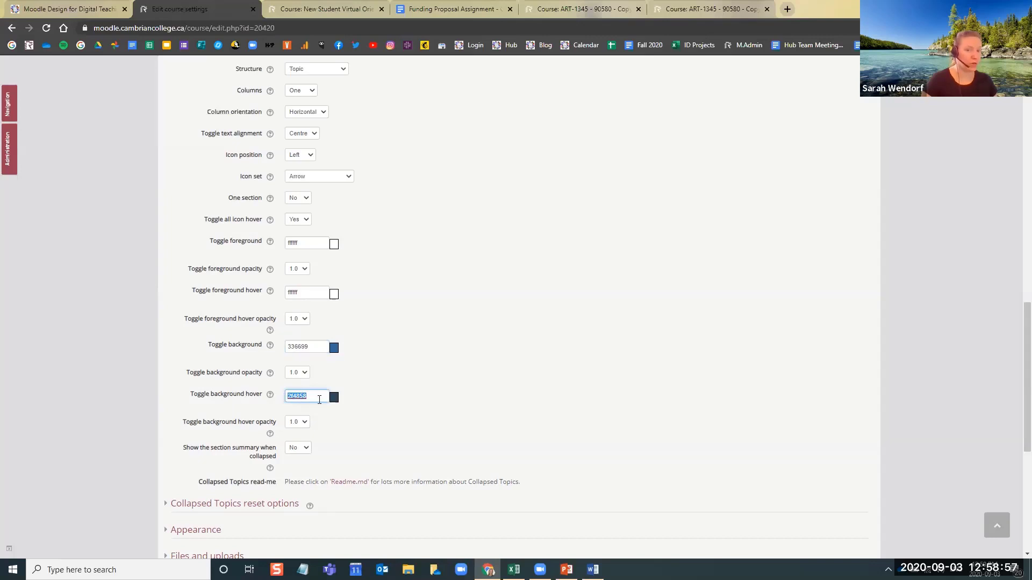
pyautogui.doubleClick(286, 244)
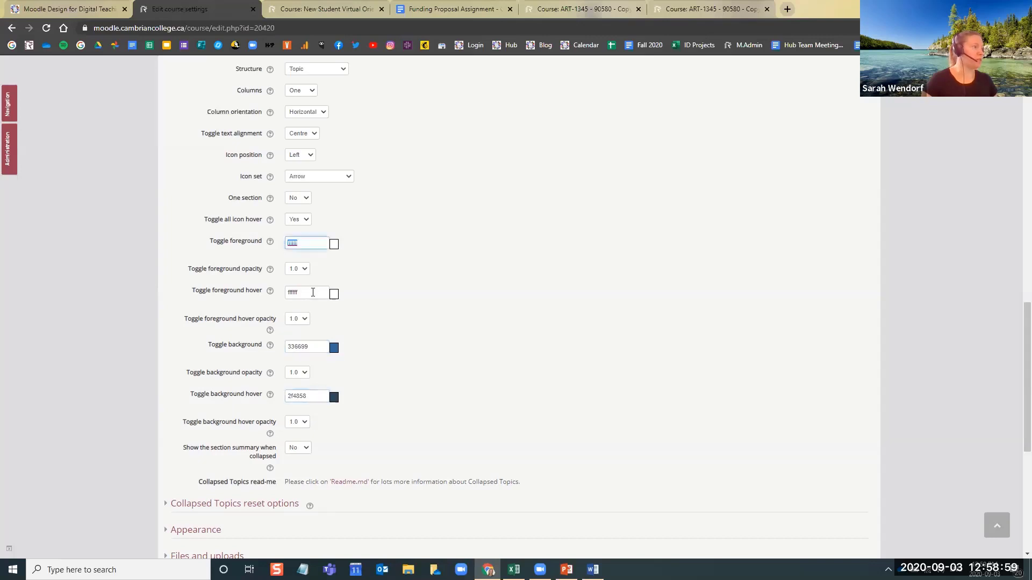
pyautogui.doubleClick(313, 293)
pyautogui.click(395, 281)
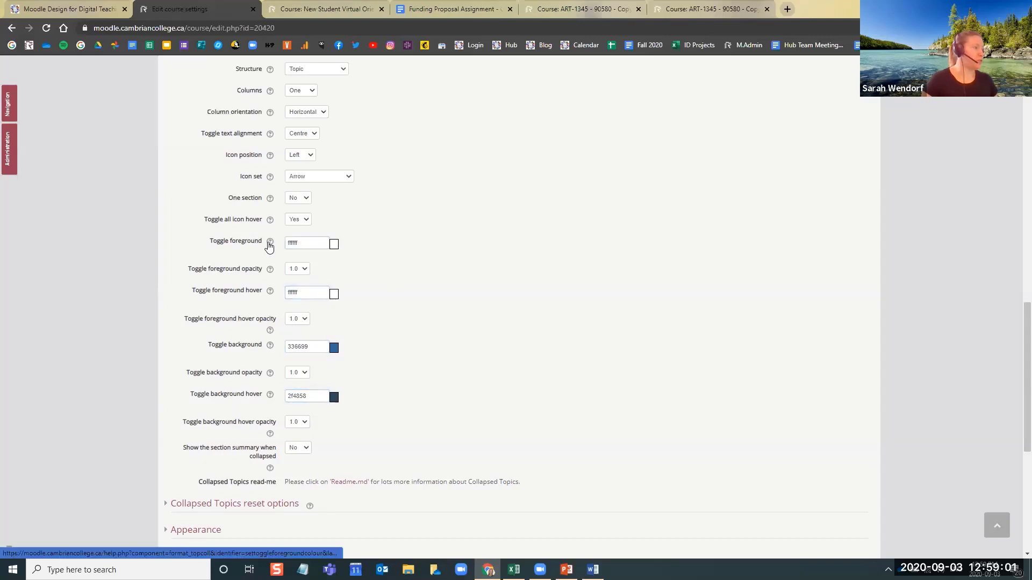
# Read the help notes for Toggle foreground and Toggle foreground hover, closing each one
pyautogui.click(272, 243)
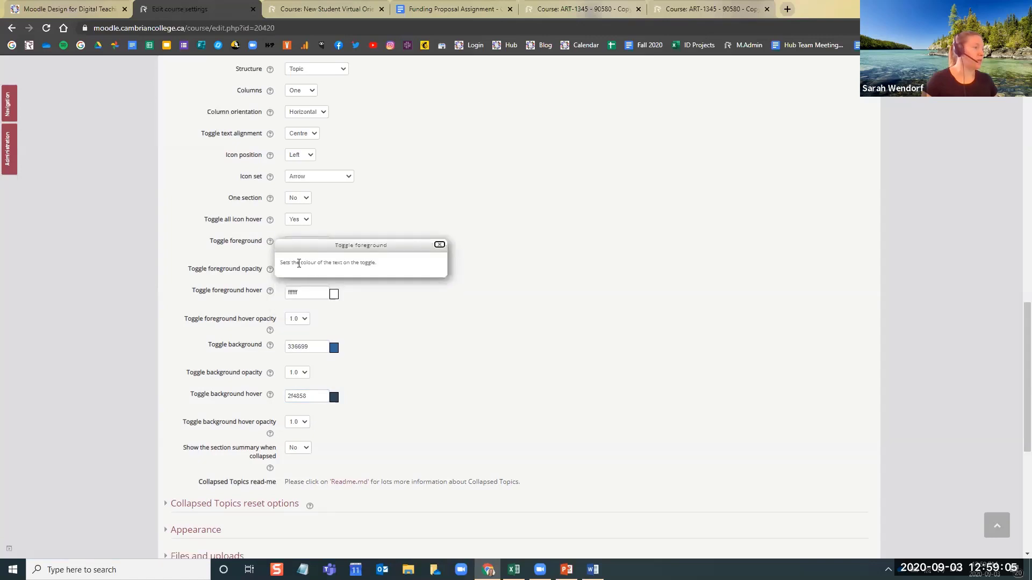
pyautogui.moveTo(299, 263); pyautogui.dragTo(373, 262)
pyautogui.click(371, 262)
pyautogui.click(439, 245)
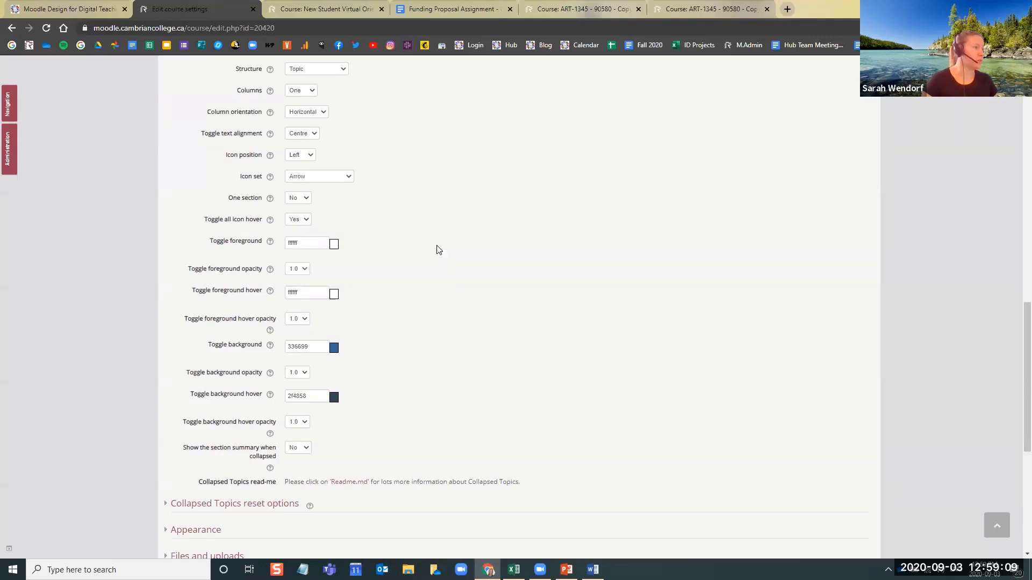
pyautogui.click(271, 293)
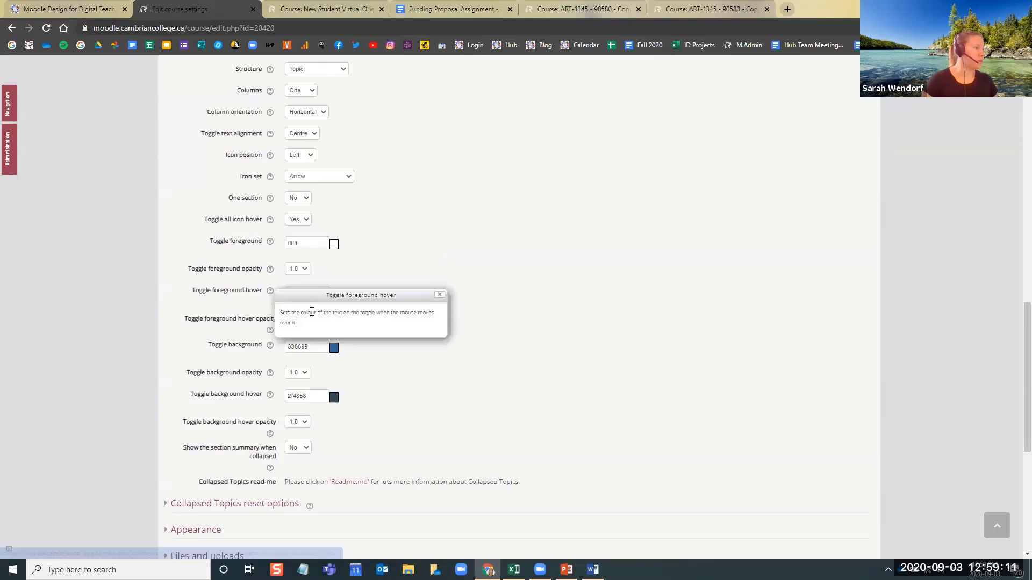
pyautogui.moveTo(302, 312); pyautogui.dragTo(378, 312)
pyautogui.click(439, 294)
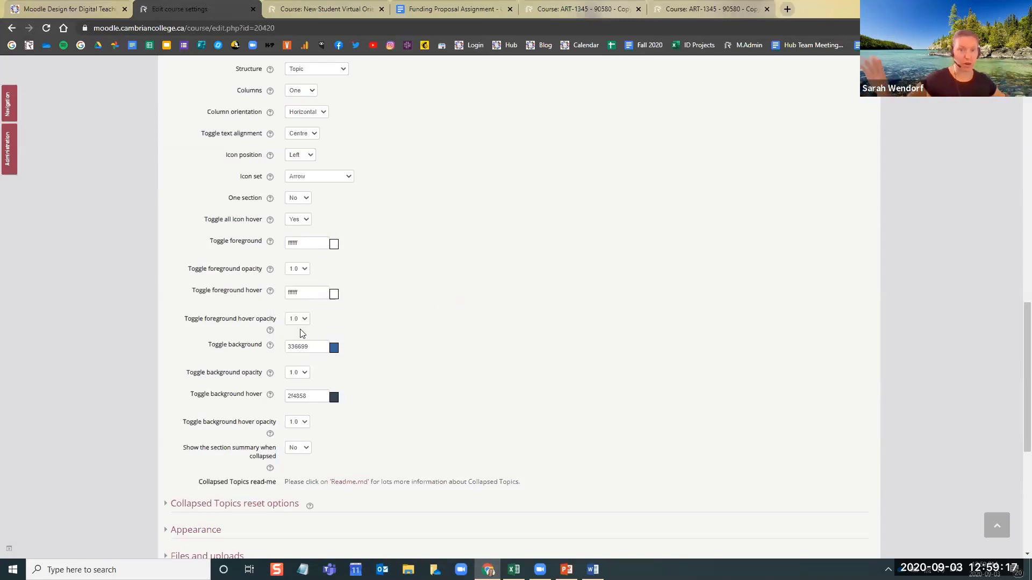
# Read the help note for the Toggle background setting and close it
pyautogui.click(270, 345)
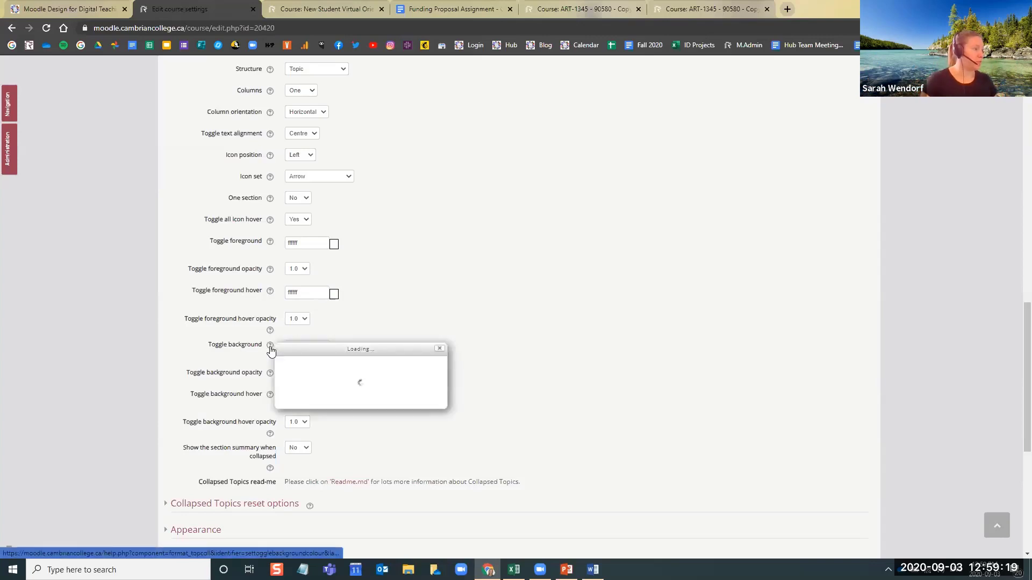
pyautogui.moveTo(301, 366); pyautogui.dragTo(378, 366)
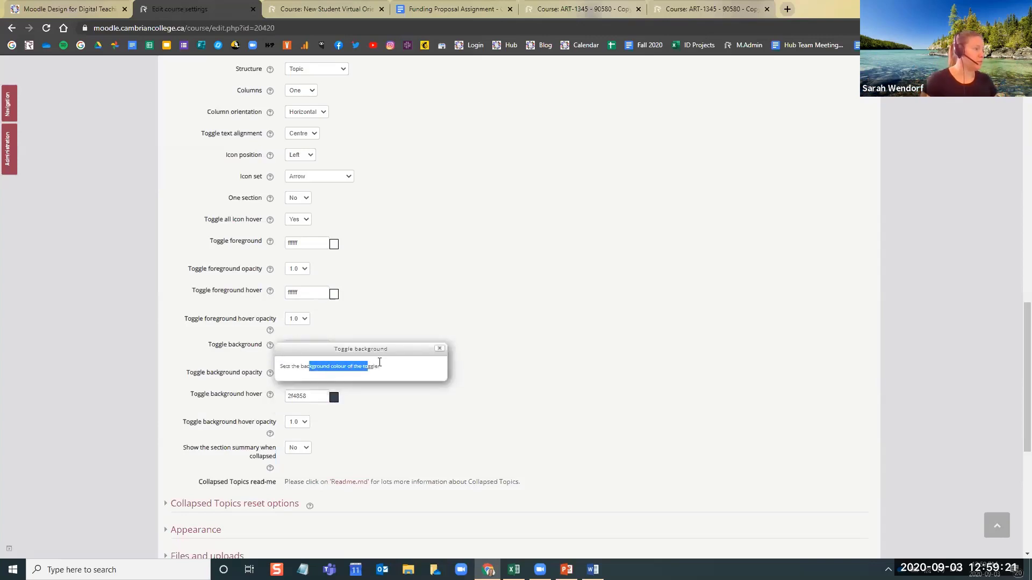
pyautogui.click(439, 348)
# Collapse all sections on the ART-1345 page and compare the section bar colours with the Toggle background colour code
pyautogui.click(344, 8)
pyautogui.click(715, 9)
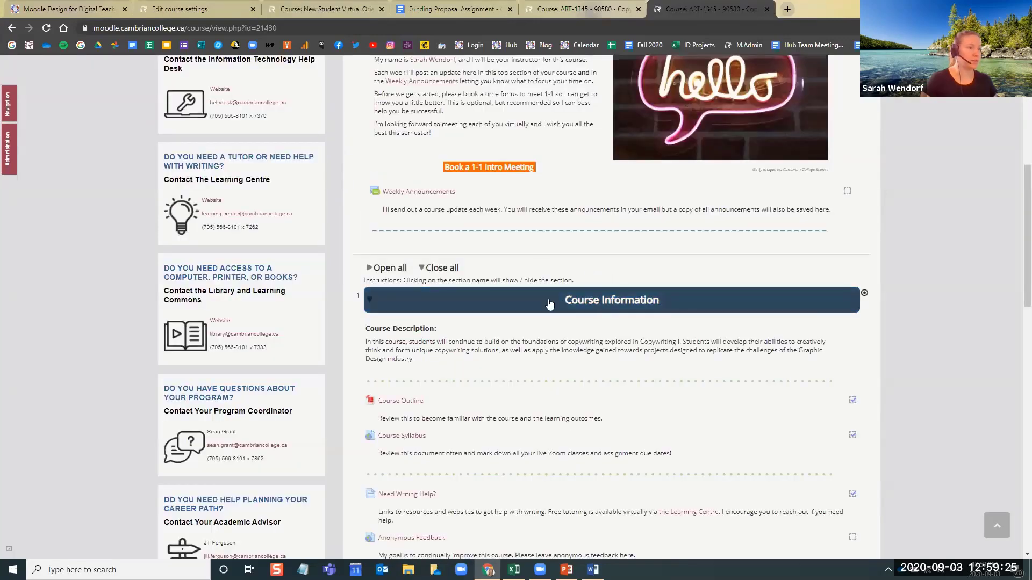
pyautogui.click(427, 268)
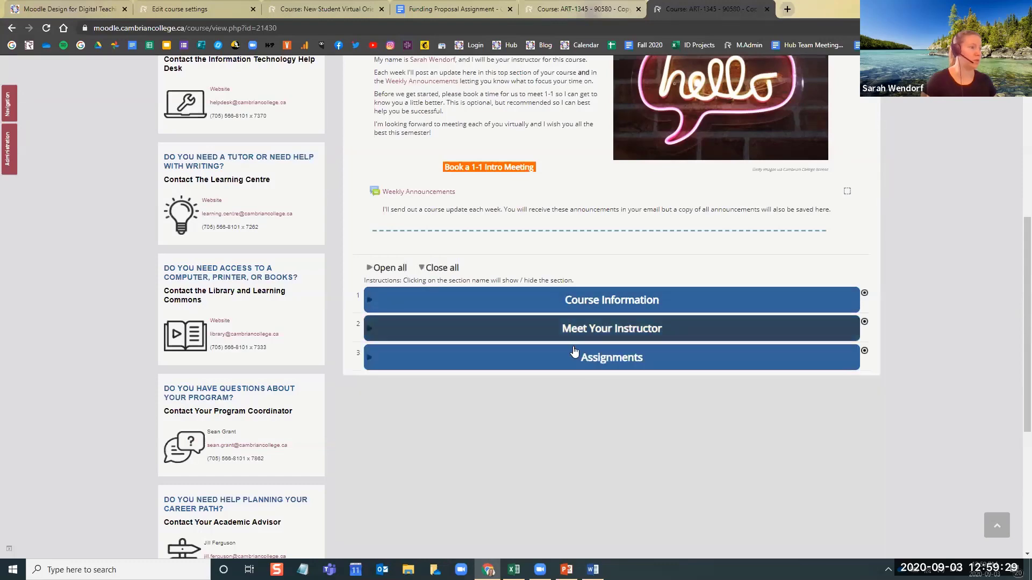
pyautogui.click(167, 8)
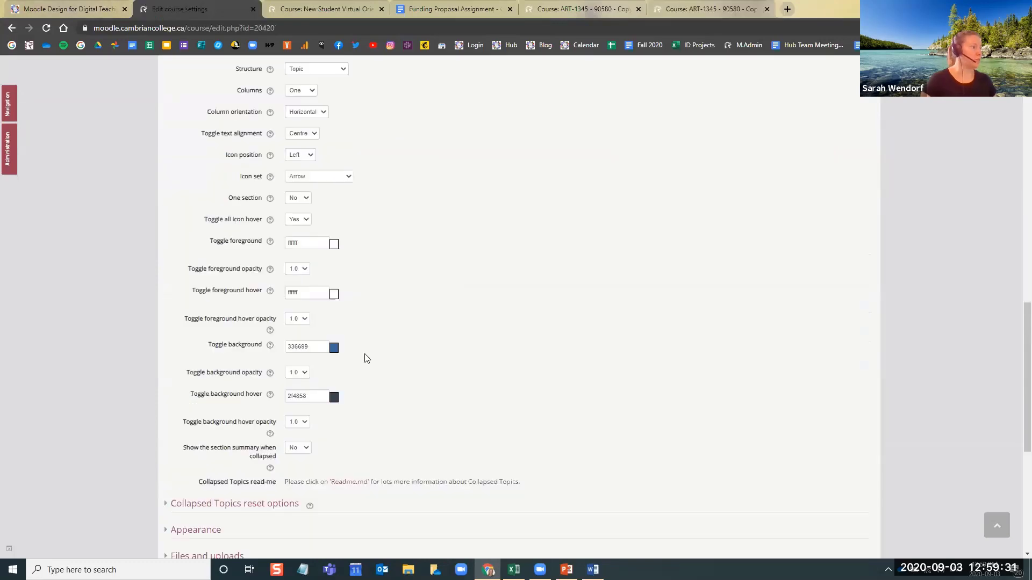
pyautogui.moveTo(312, 345); pyautogui.dragTo(285, 345)
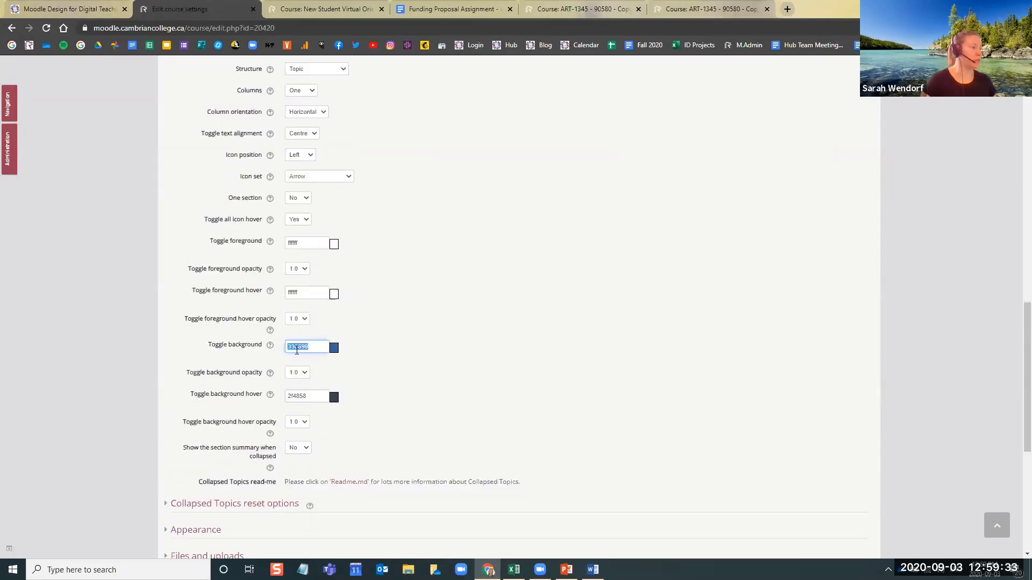
pyautogui.click(704, 9)
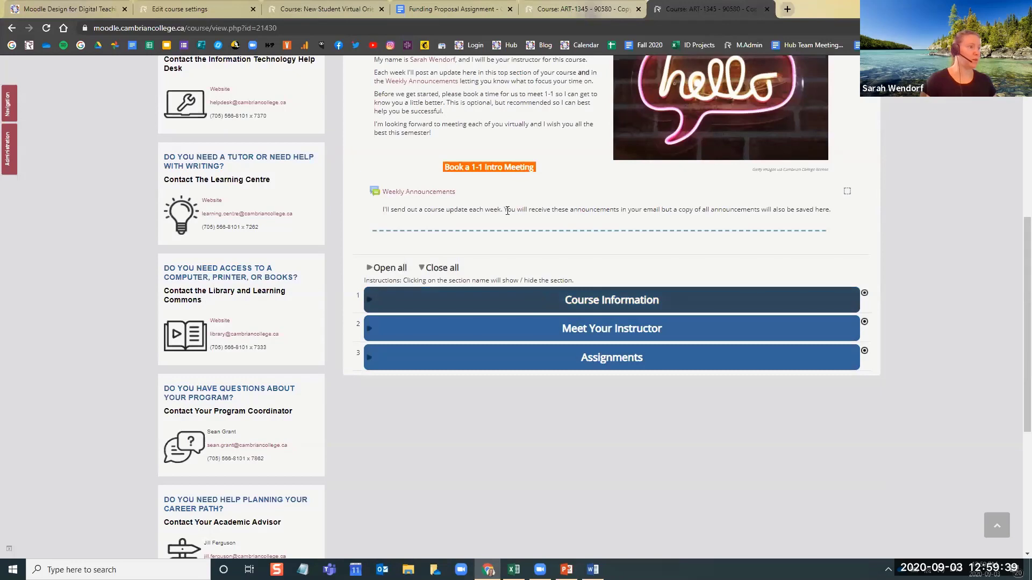
pyautogui.click(159, 7)
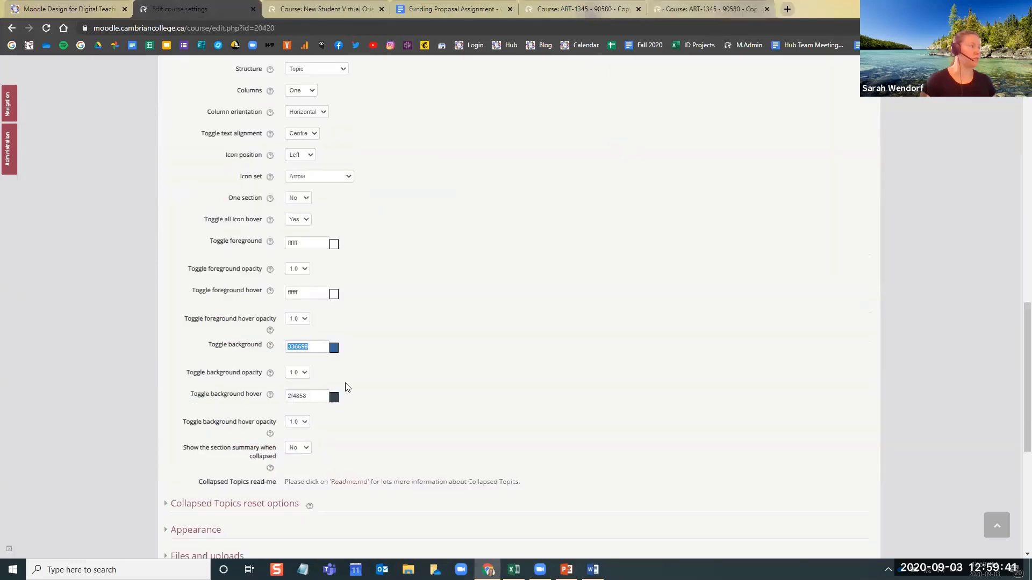
# Try a Toggle background hover opacity of 0.5 and restore it to 1.0
pyautogui.click(251, 395)
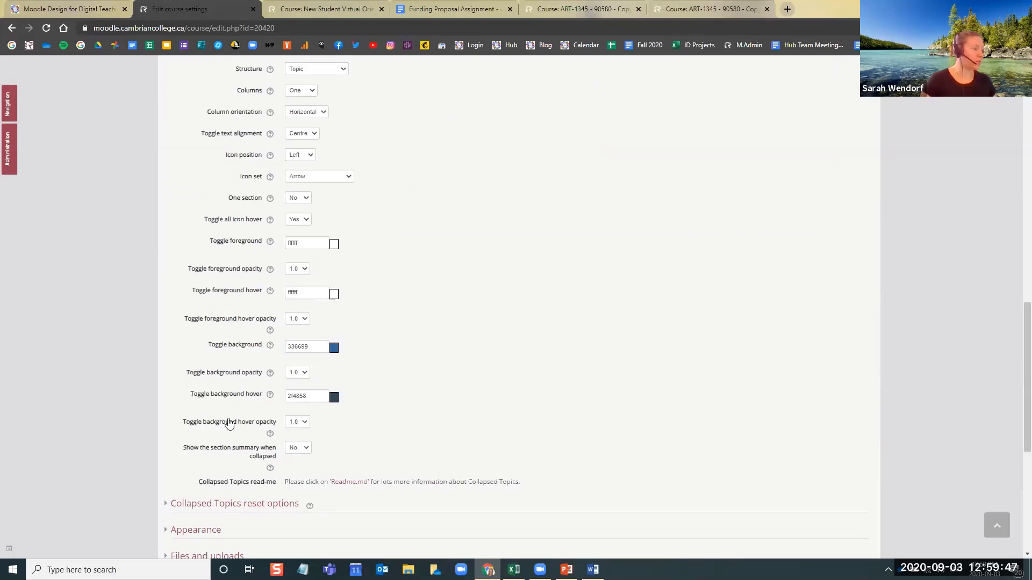
pyautogui.moveTo(229, 422); pyautogui.dragTo(276, 424)
pyautogui.click(336, 426)
pyautogui.click(299, 422)
pyautogui.click(297, 469)
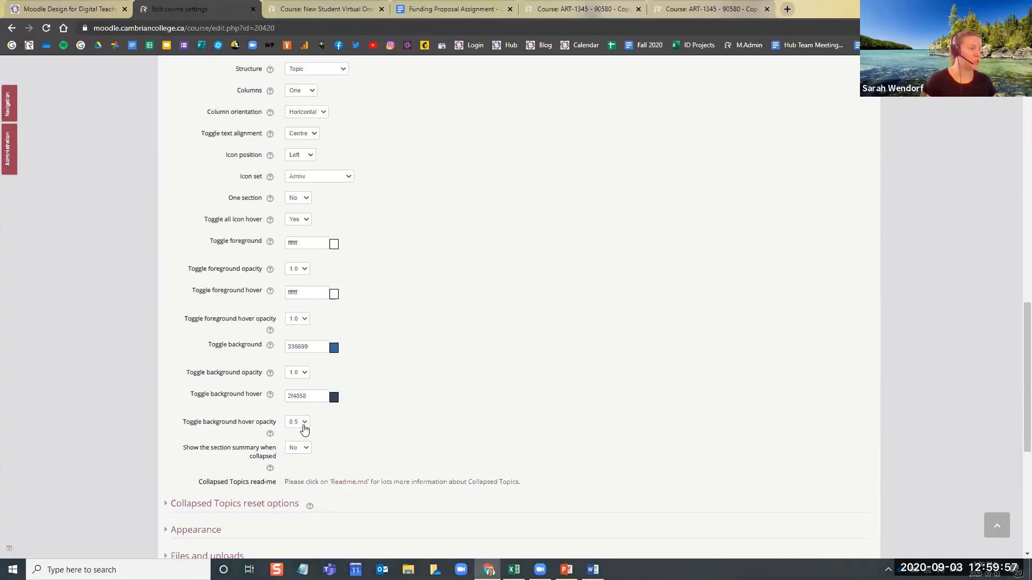
pyautogui.click(301, 424)
pyautogui.click(300, 508)
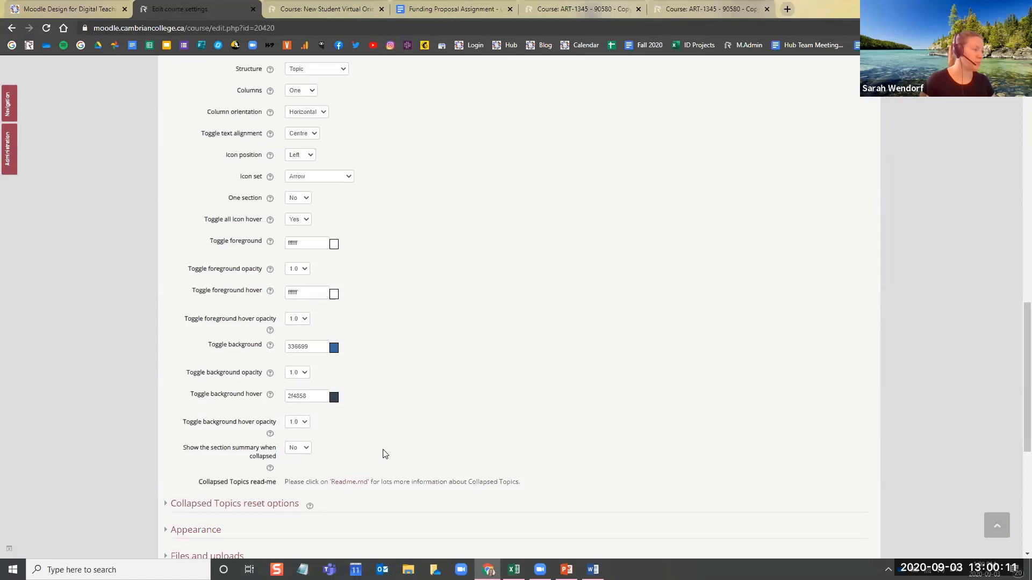
# Review the choices for showing the section summary when collapsed, leaving the setting at No
pyautogui.scroll(-2, 385, 454)
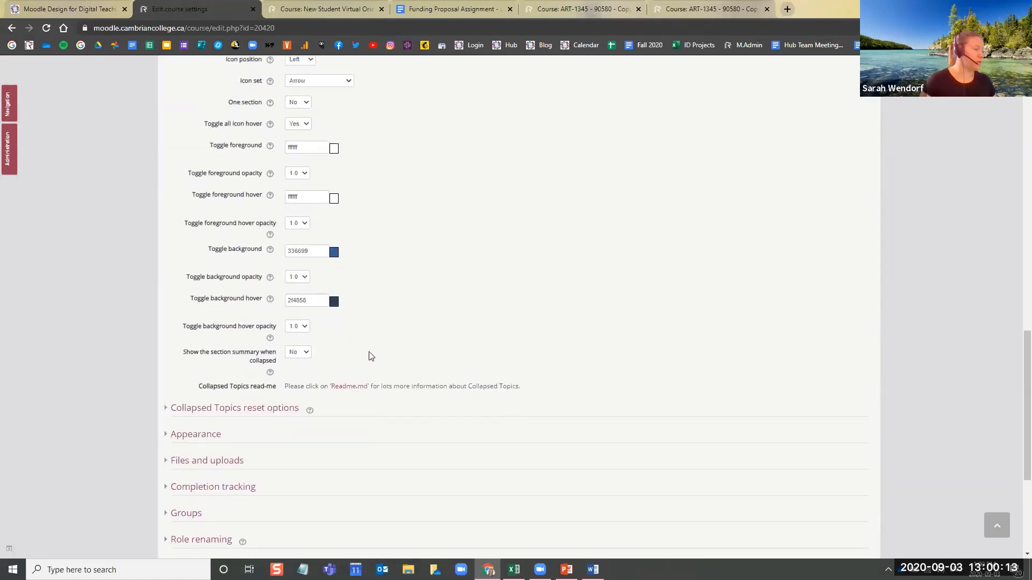
pyautogui.scroll(-3, 371, 356)
pyautogui.click(299, 182)
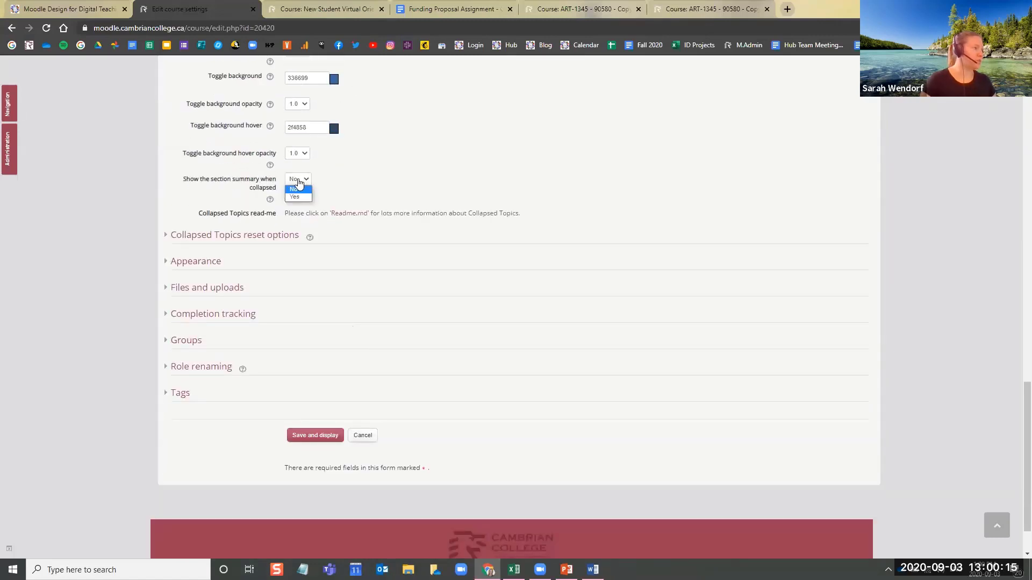
pyautogui.click(296, 184)
pyautogui.click(306, 181)
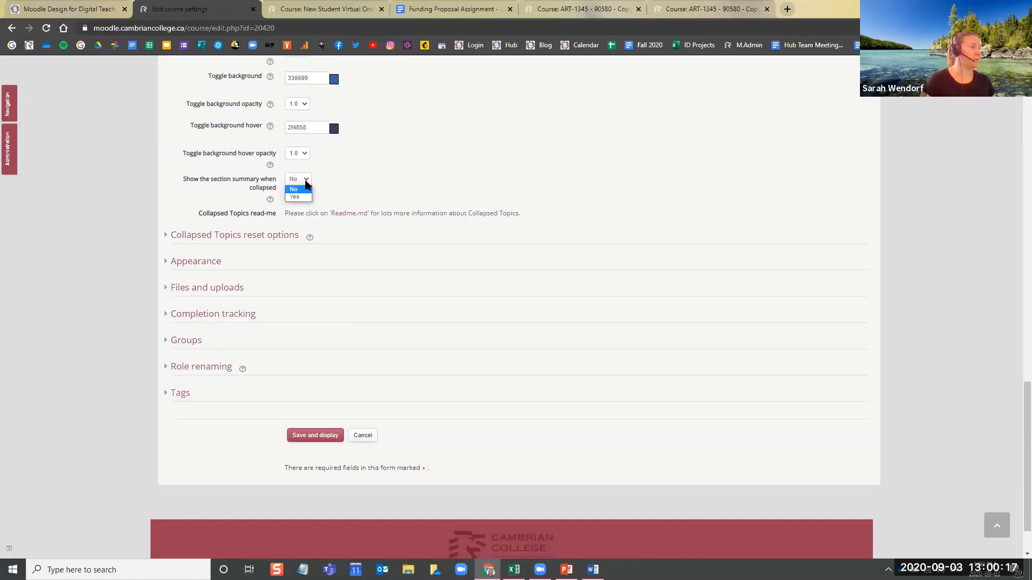
pyautogui.click(348, 181)
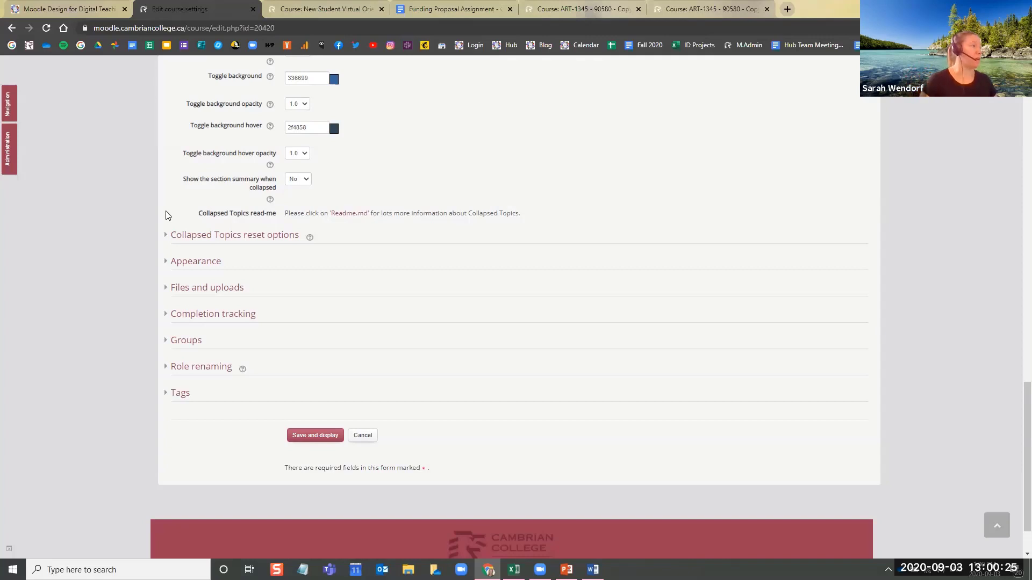
pyautogui.moveTo(239, 181); pyautogui.dragTo(258, 182)
pyautogui.click(315, 180)
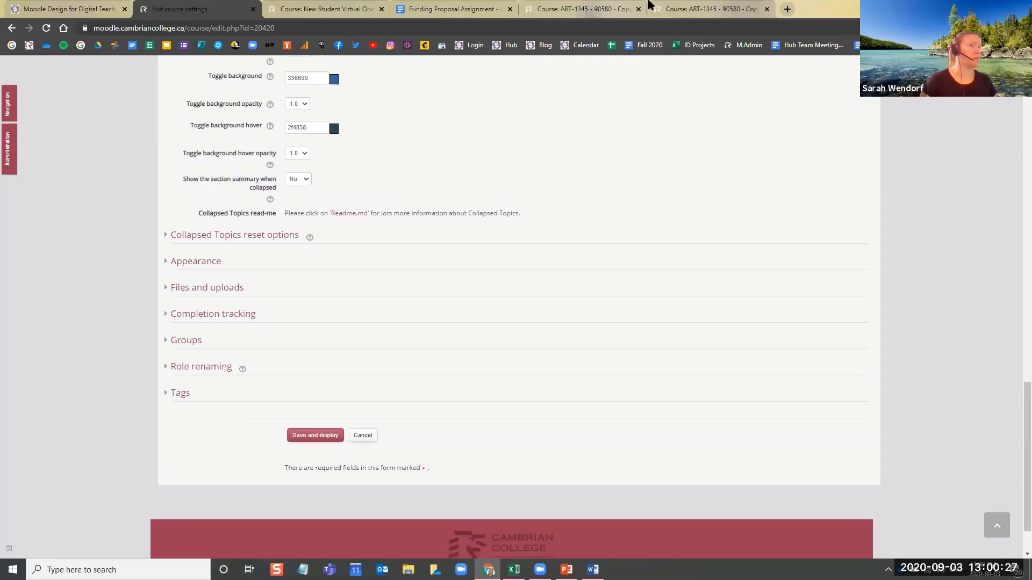
# Expand the Course Information section in ART-1345 and return from student view to the normal role
pyautogui.click(686, 8)
pyautogui.click(465, 309)
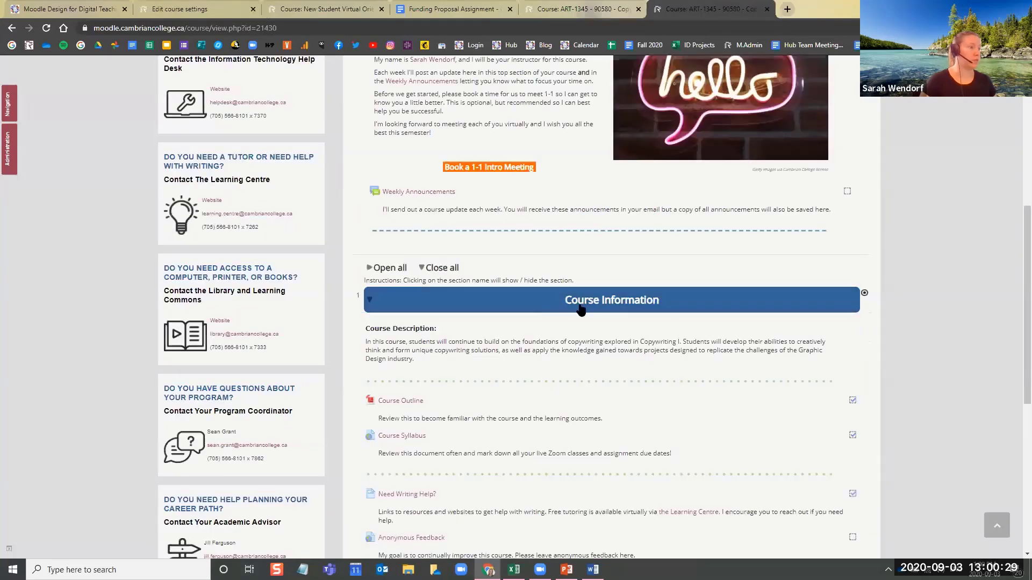
pyautogui.scroll(7, 887, 216)
pyautogui.click(860, 128)
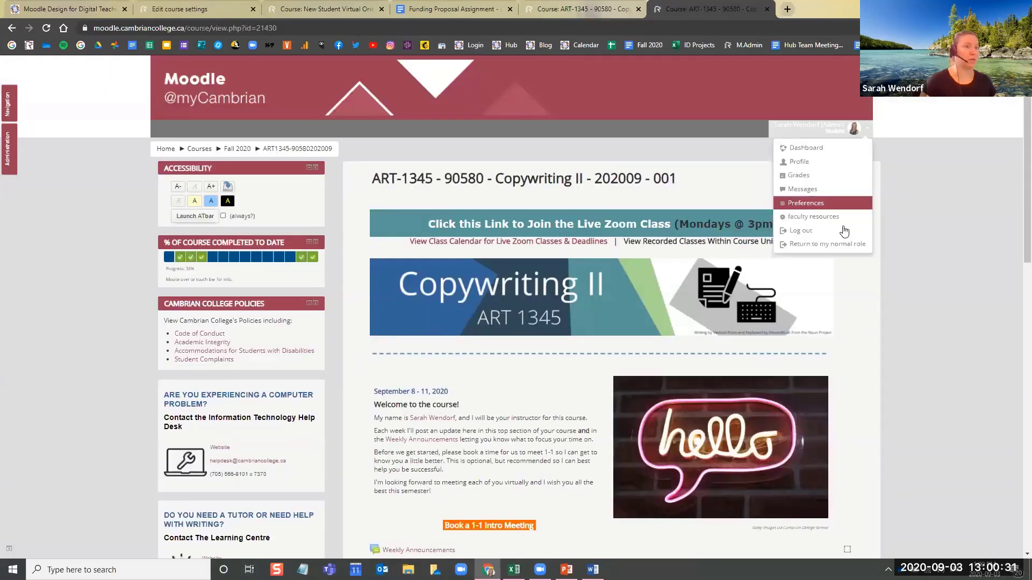
pyautogui.click(839, 245)
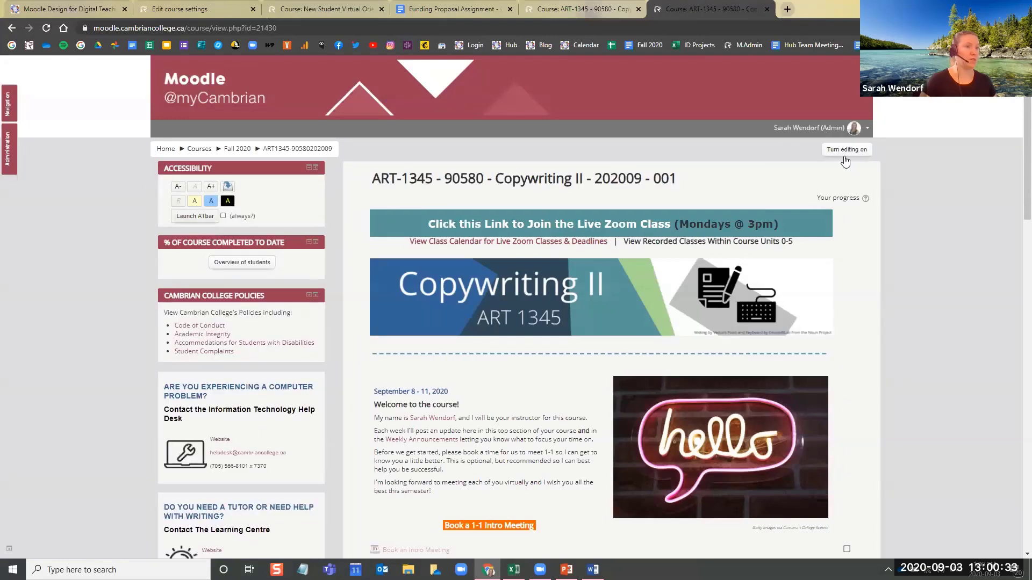
# Turn on editing in ART-1345, inspect the summary editor of the Unit 0: Welcome! section and leave it without saving
pyautogui.scroll(-4, 916, 226)
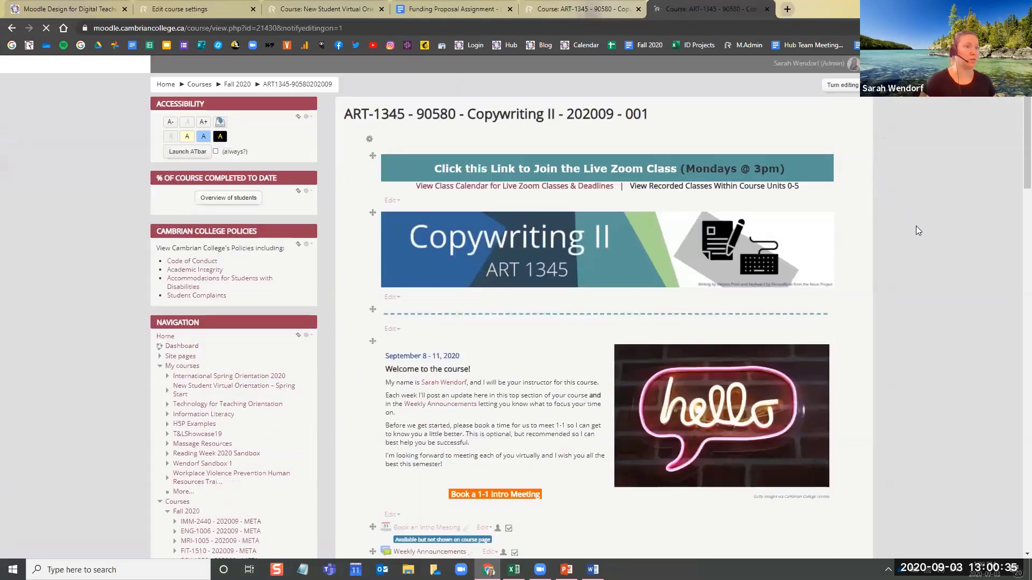
pyautogui.scroll(-6, 912, 237)
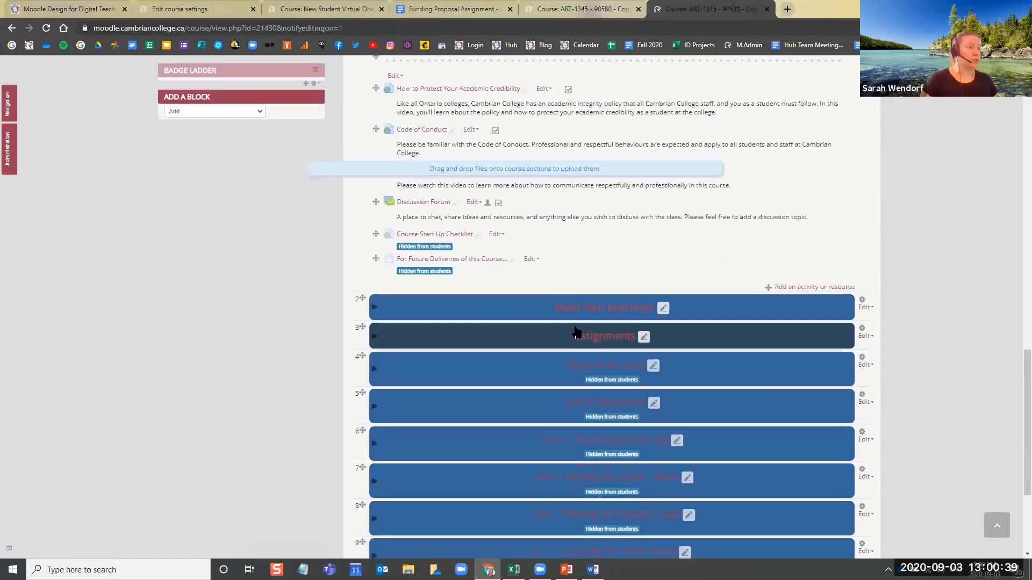
pyautogui.scroll(-10, 586, 220)
pyautogui.click(495, 226)
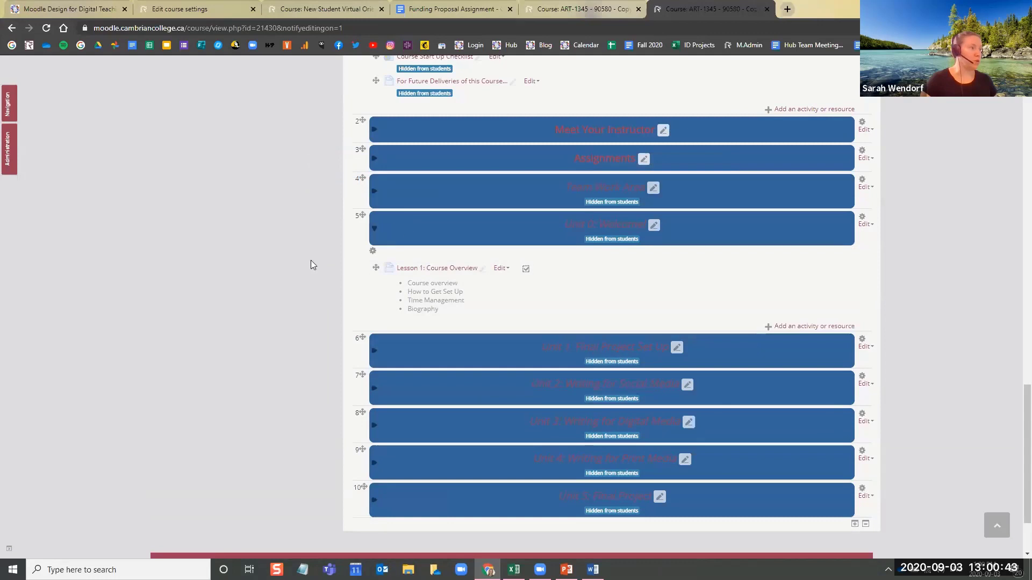
pyautogui.click(374, 251)
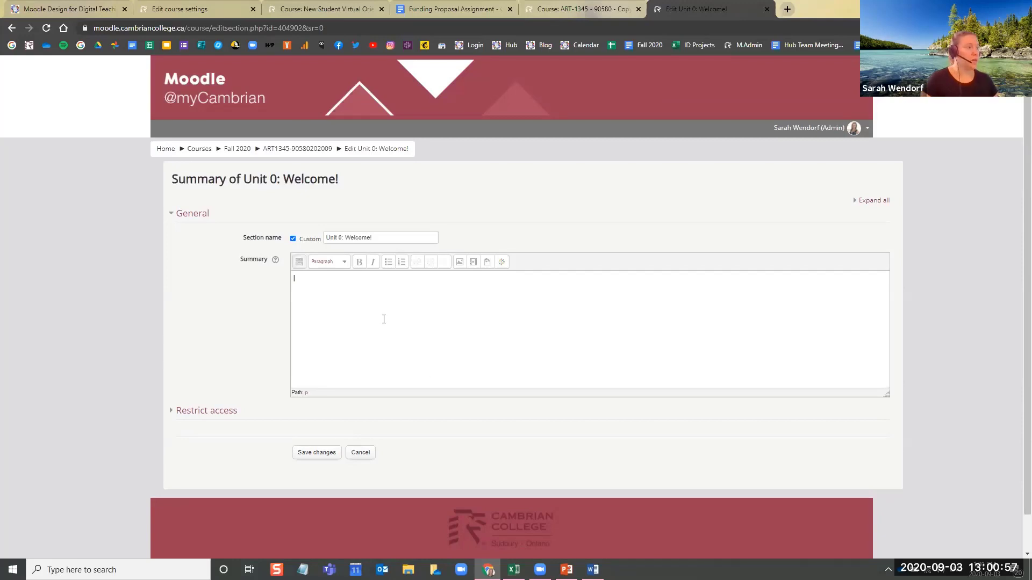
pyautogui.click(366, 457)
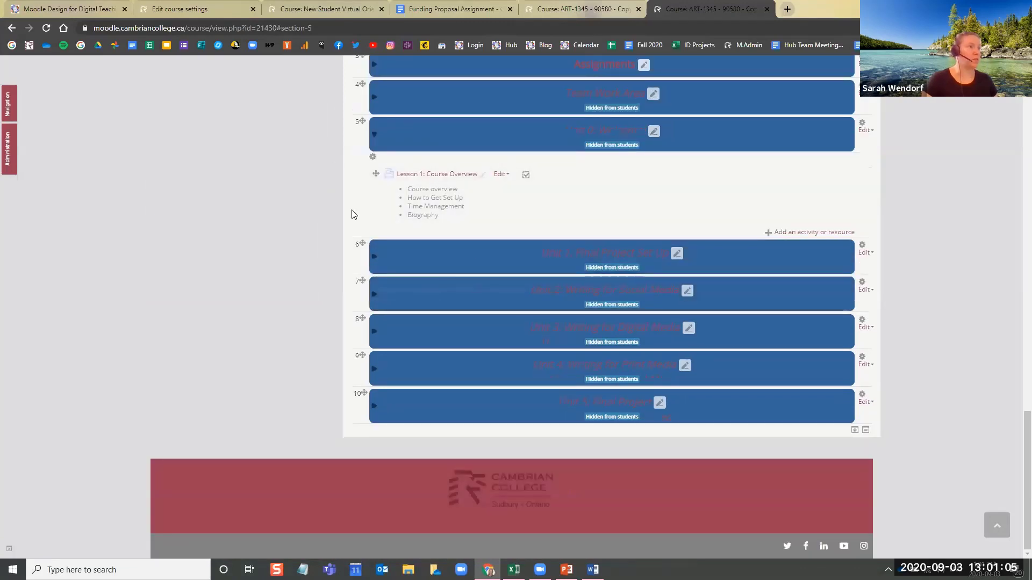
# Return to the course settings and check the section summary when collapsed options again, keeping No
pyautogui.click(180, 9)
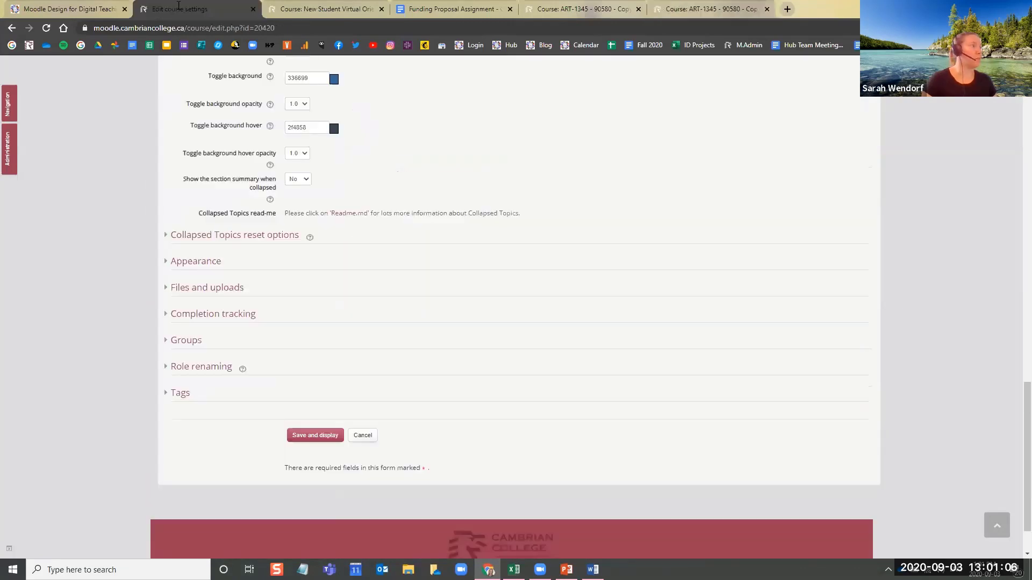
pyautogui.click(306, 184)
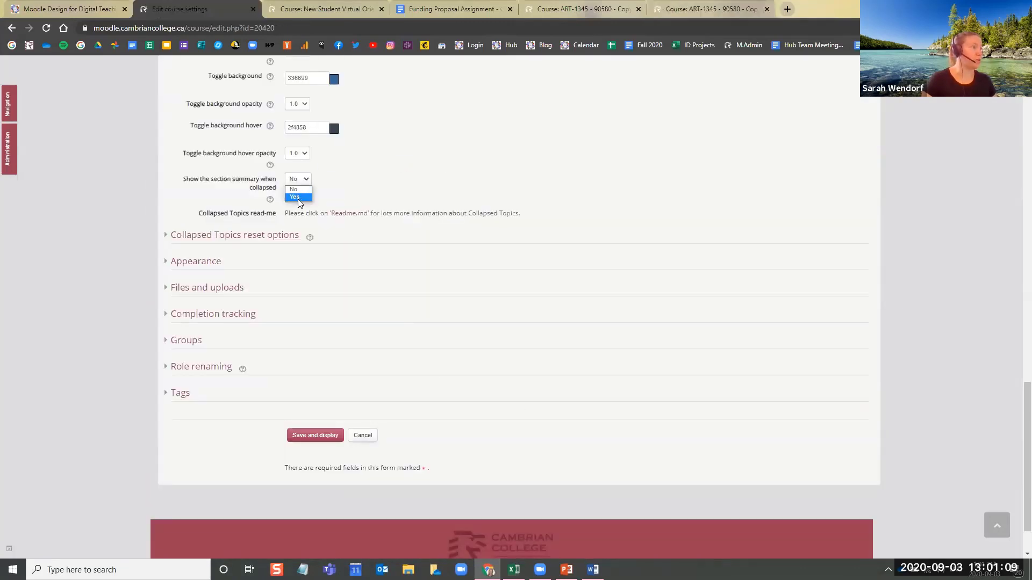
pyautogui.click(388, 183)
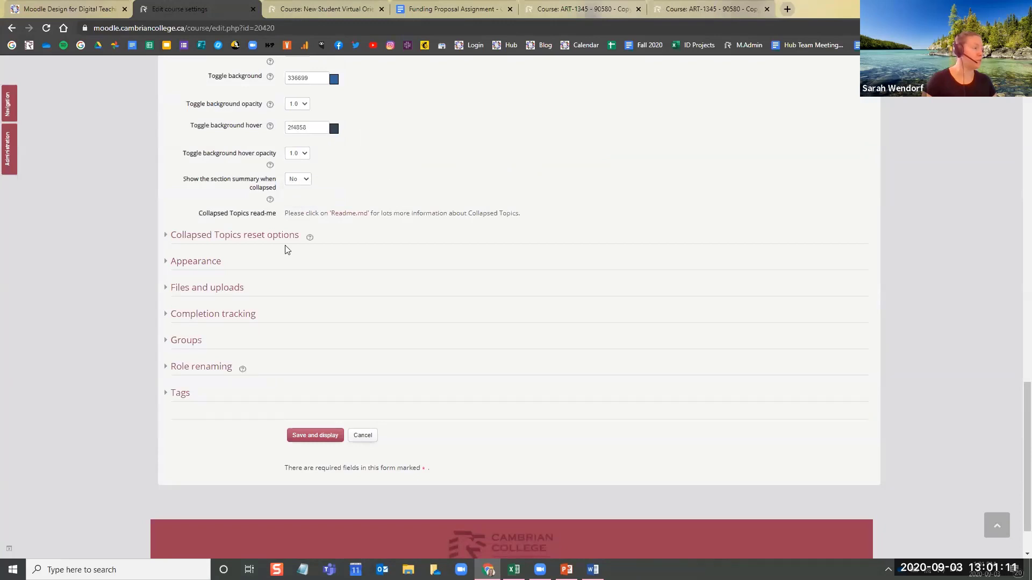
# Examine the Collapsed Topics reset, Appearance, Files and uploads, Completion tracking, Groups and Role renaming settings of the ART-1345 development course
pyautogui.click(253, 237)
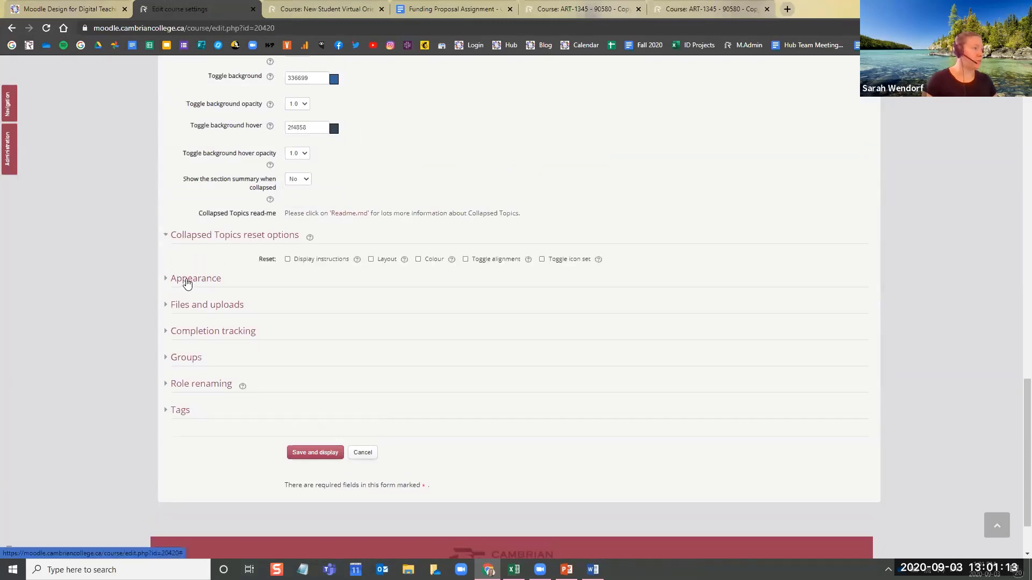
pyautogui.click(187, 283)
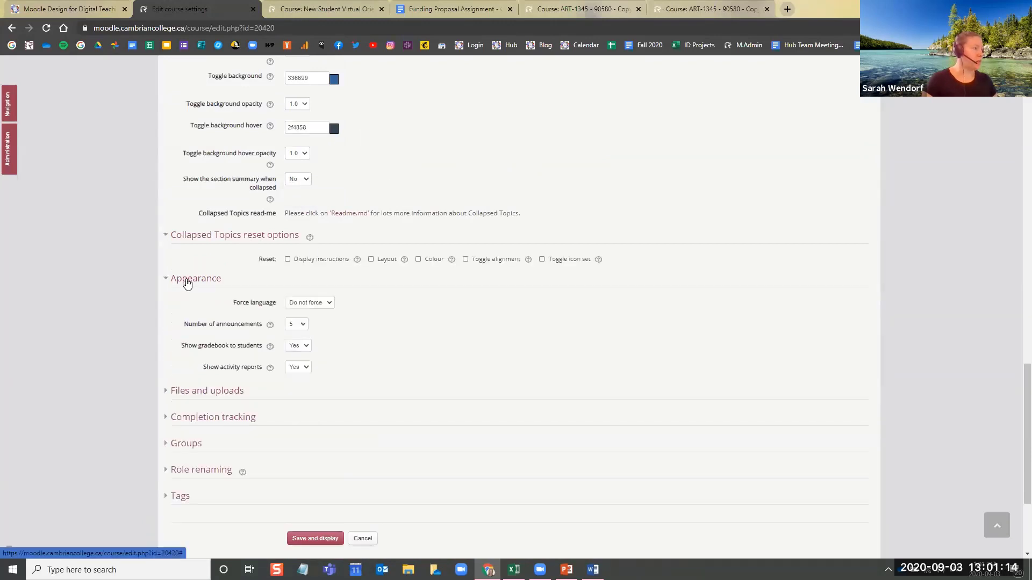
pyautogui.click(217, 393)
pyautogui.scroll(-2, 217, 395)
pyautogui.click(223, 351)
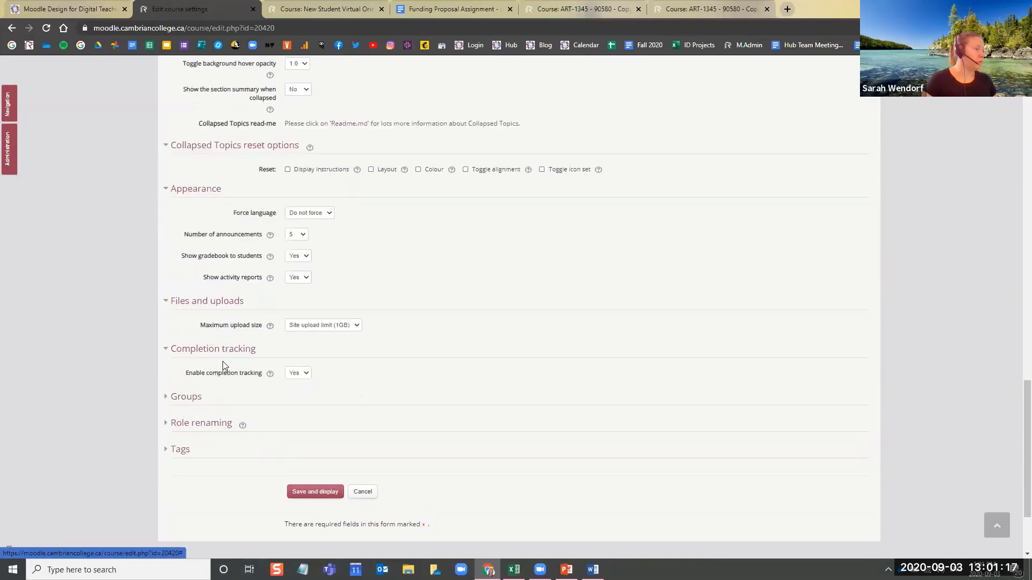
pyautogui.click(197, 398)
pyautogui.scroll(-2, 207, 416)
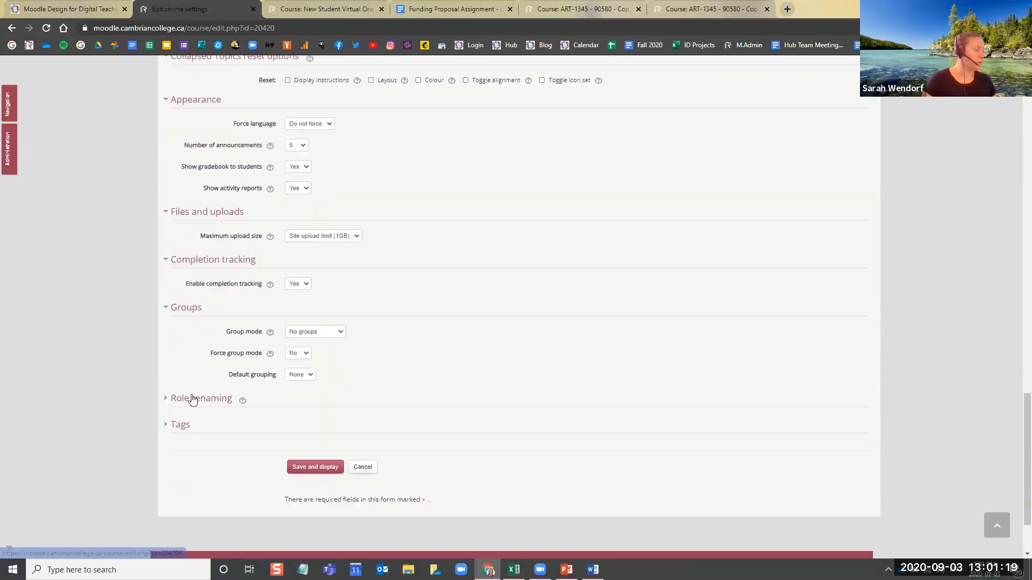
pyautogui.click(194, 397)
pyautogui.scroll(-3, 136, 381)
pyautogui.scroll(5, 336, 372)
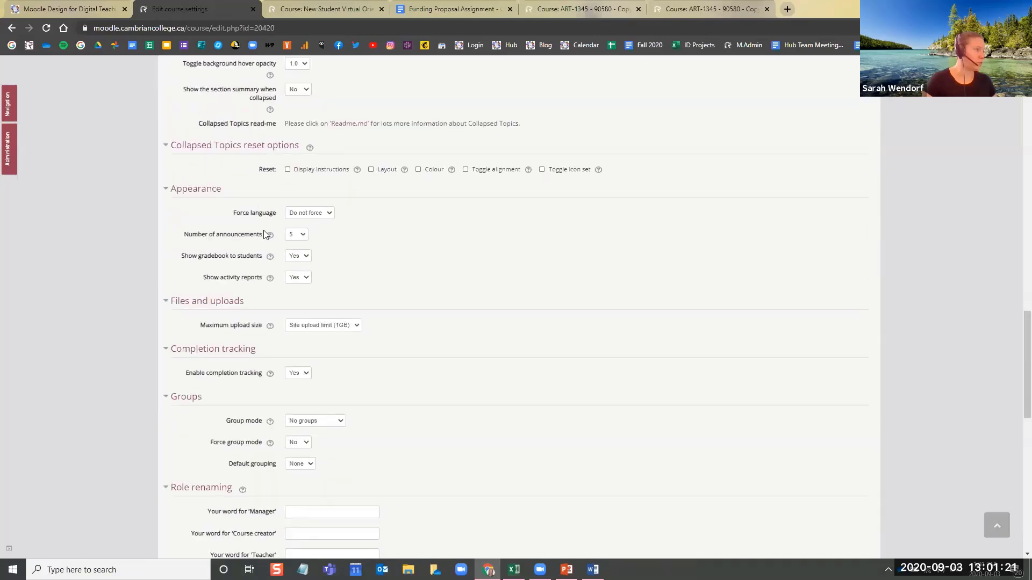
pyautogui.scroll(2, 367, 299)
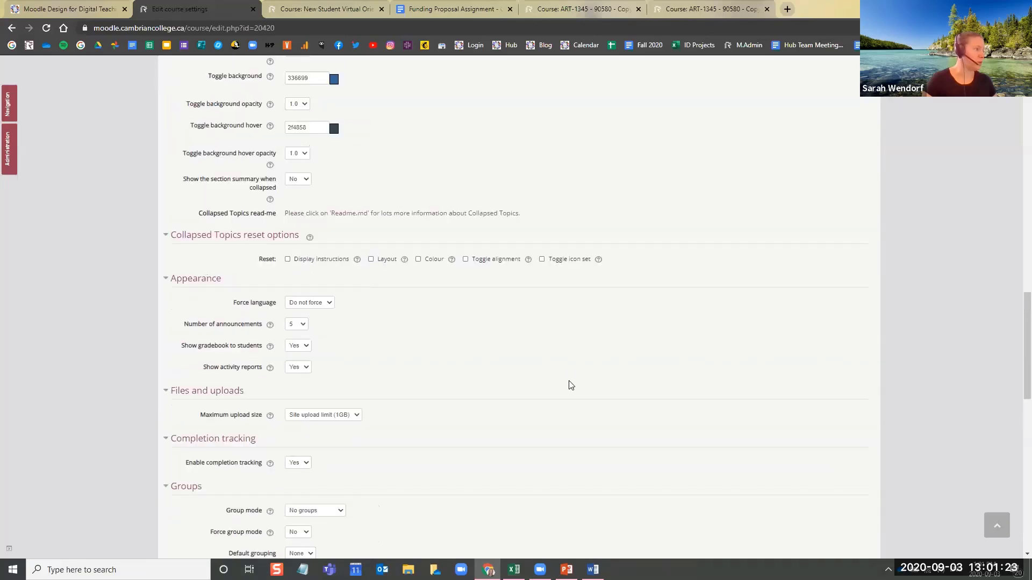
pyautogui.scroll(20, 483, 398)
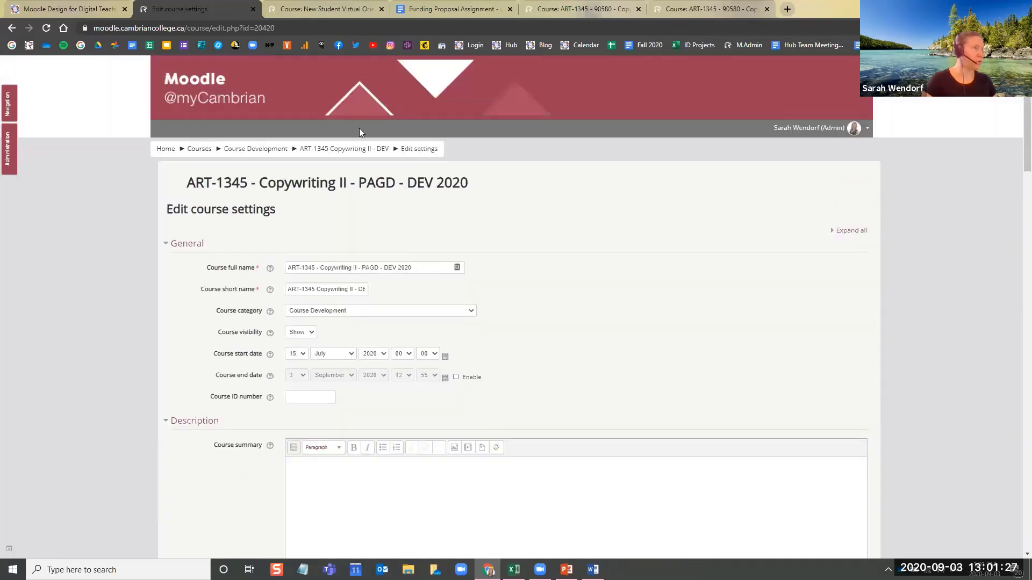
pyautogui.click(319, 7)
pyautogui.click(710, 9)
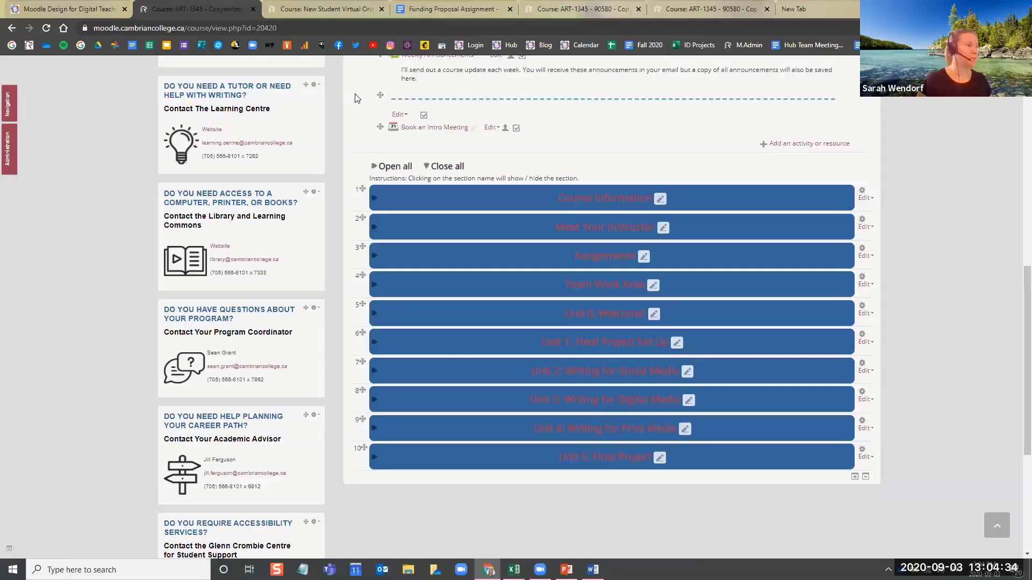
pyautogui.scroll(10, 337, 217)
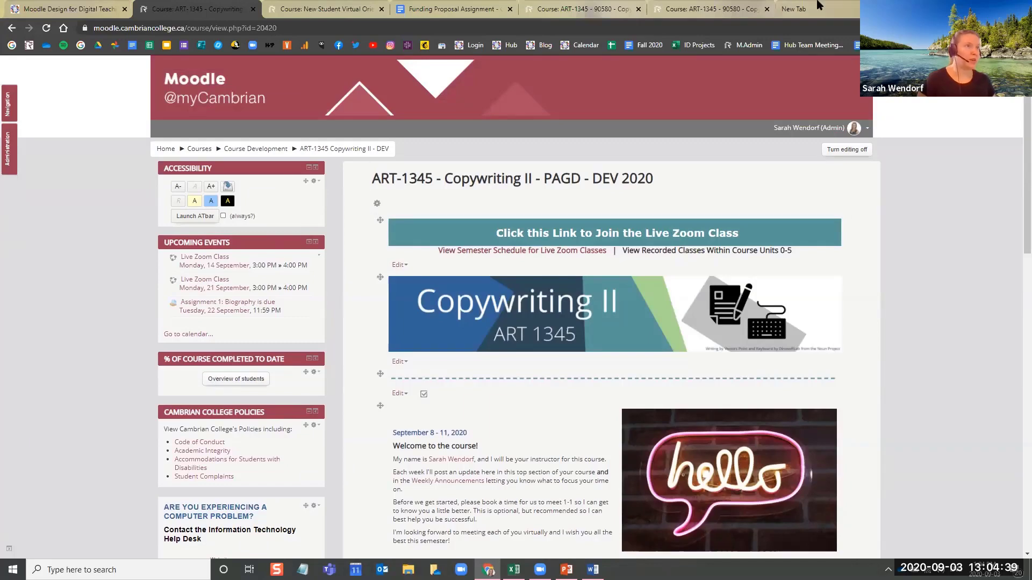
# Open the coolors.co colour scheme website in a new browser tab and dismiss its What's new message
pyautogui.click(837, 10)
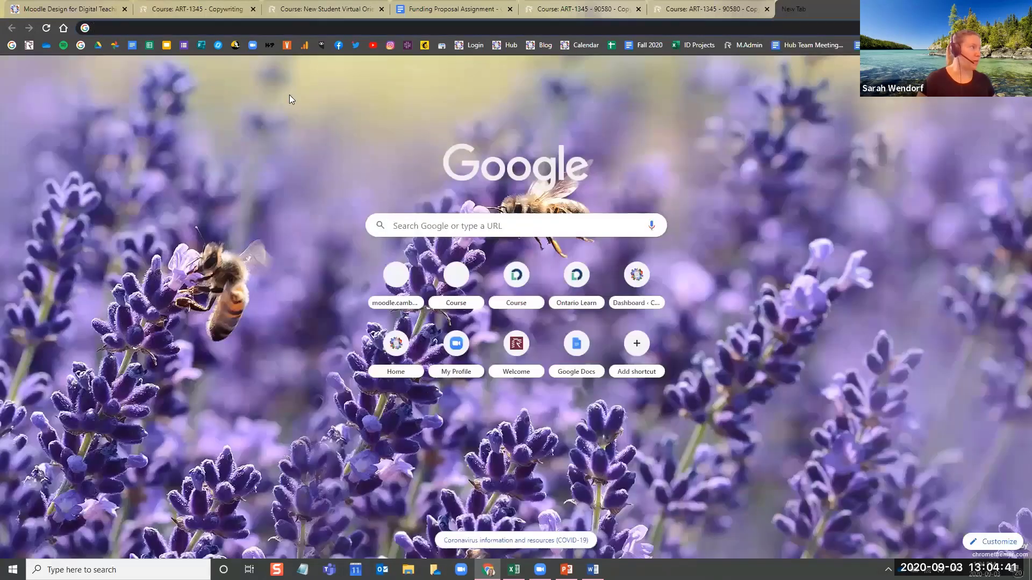
pyautogui.write('coolors.co')
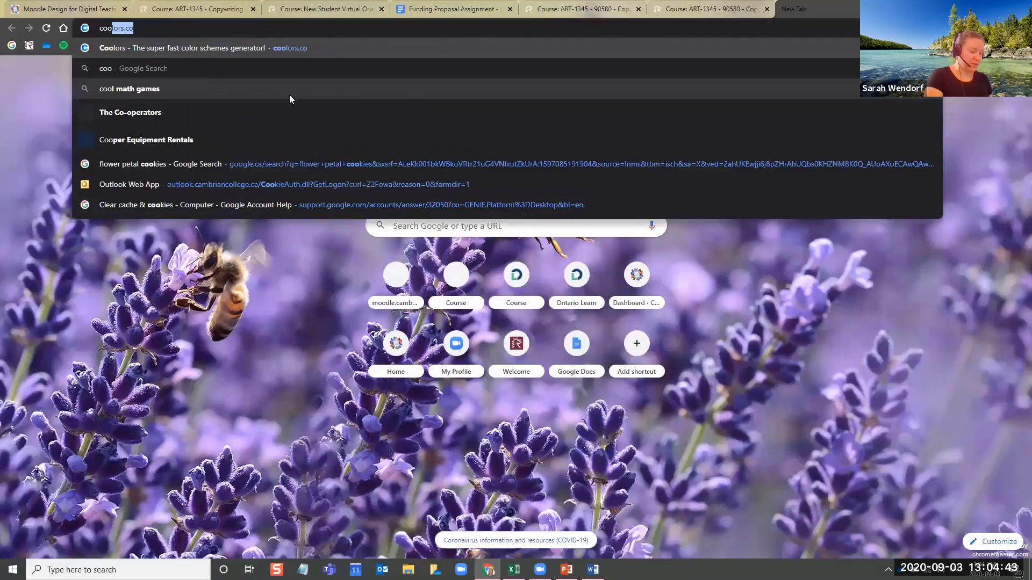
pyautogui.press('Return')
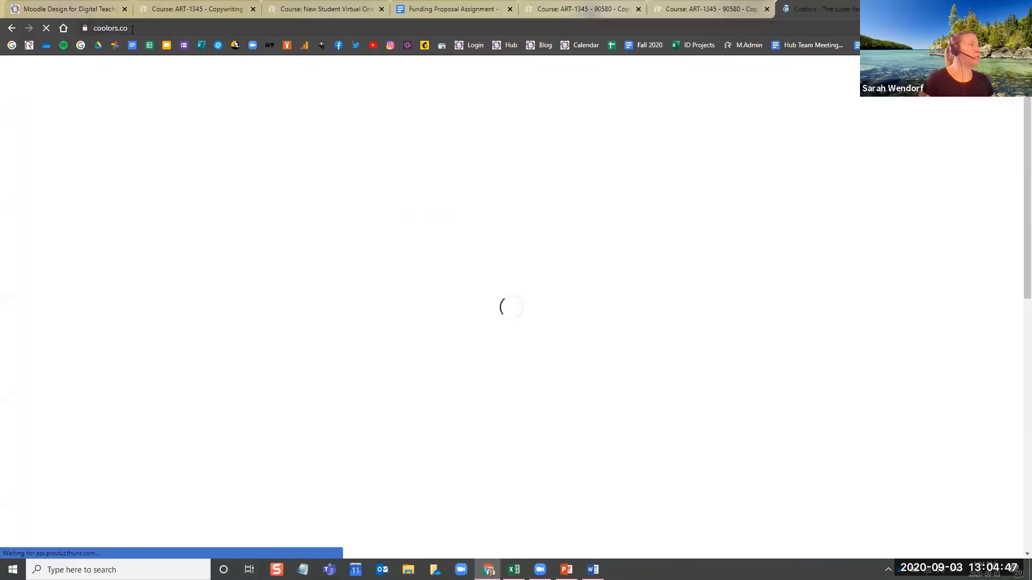
pyautogui.click(133, 30)
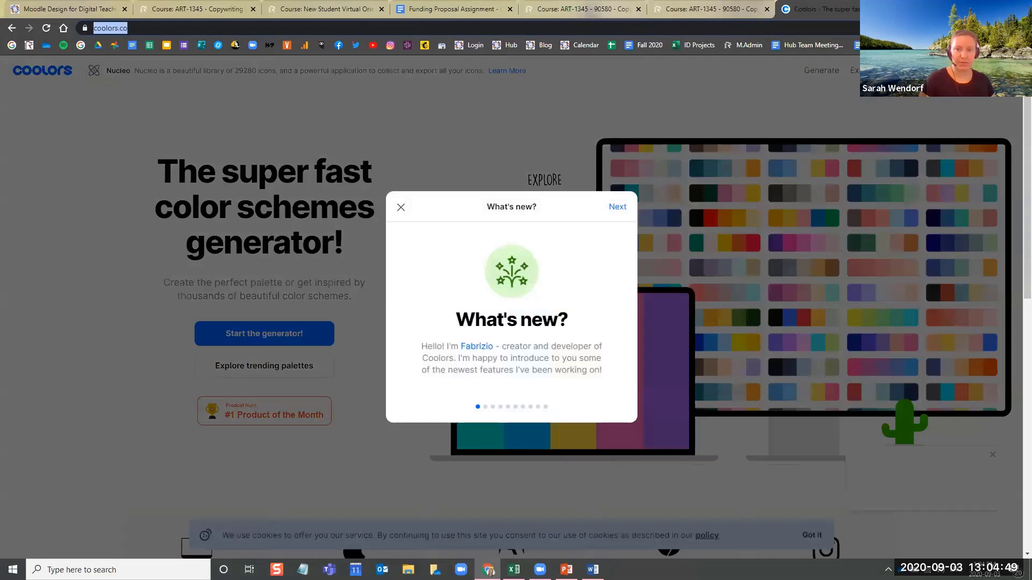
pyautogui.press('Escape')
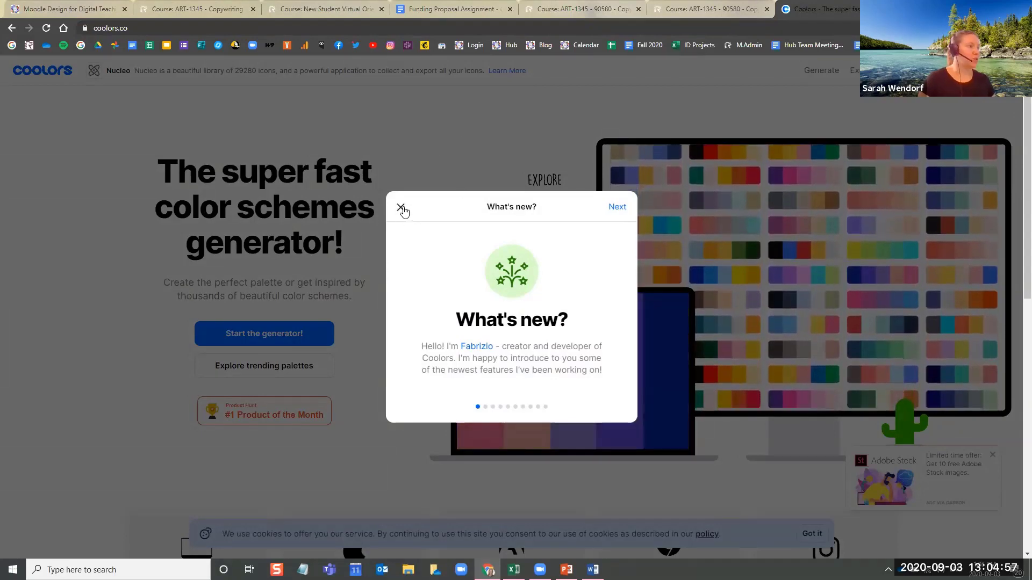
pyautogui.click(411, 179)
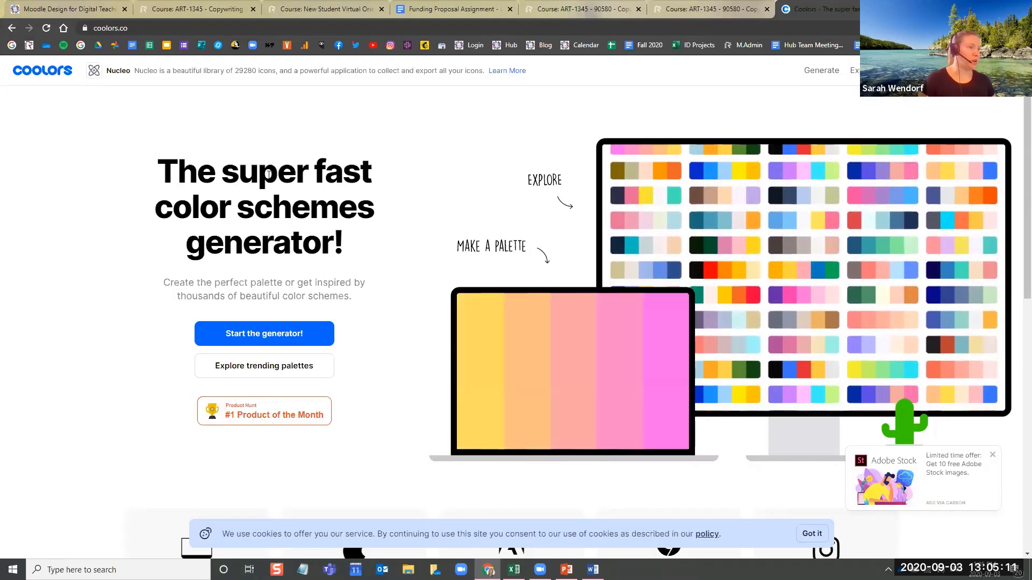
# Start the Coolors palette generator and dismiss the welcome message and both advertisements
pyautogui.click(277, 336)
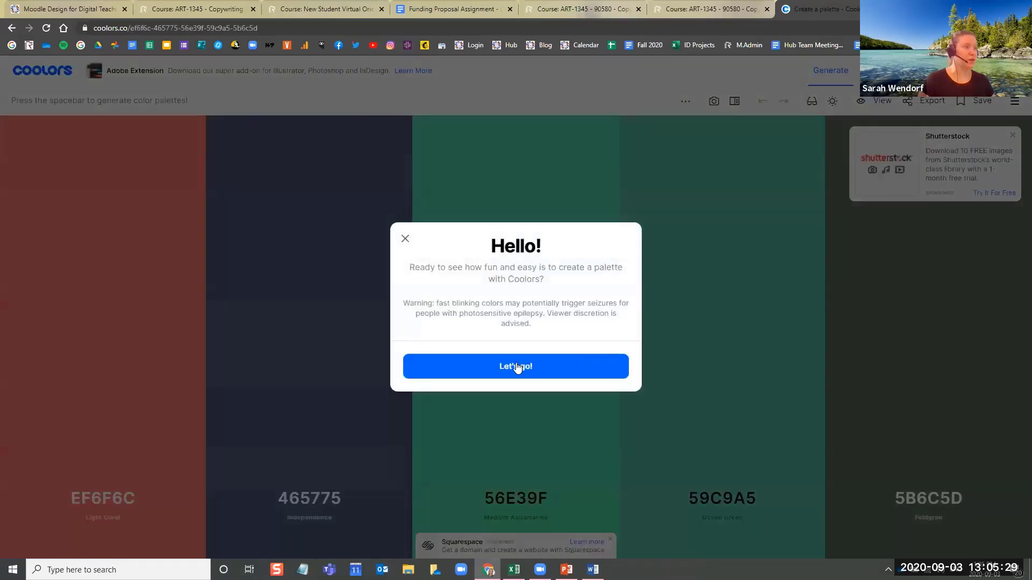
pyautogui.click(404, 238)
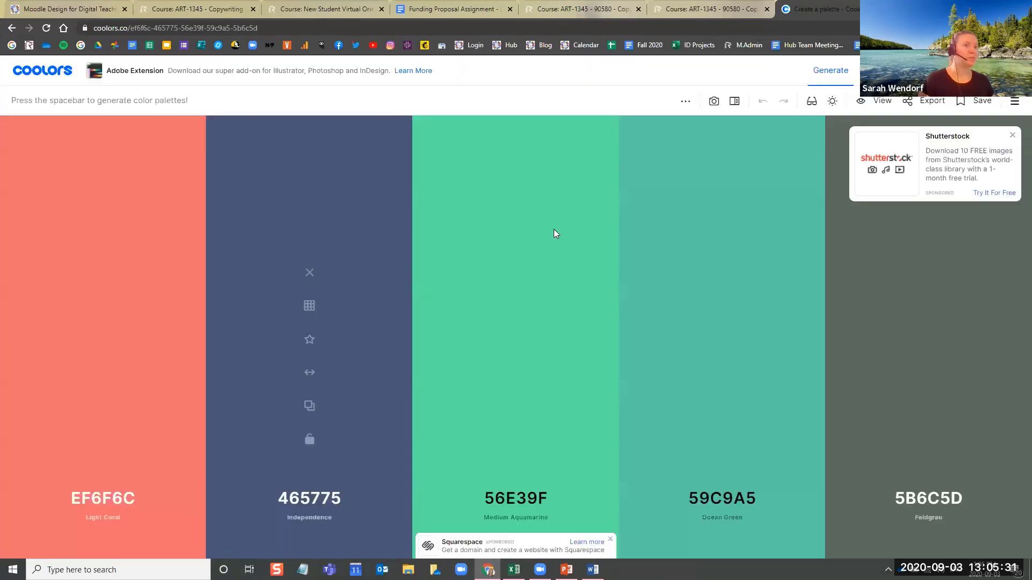
pyautogui.click(1012, 136)
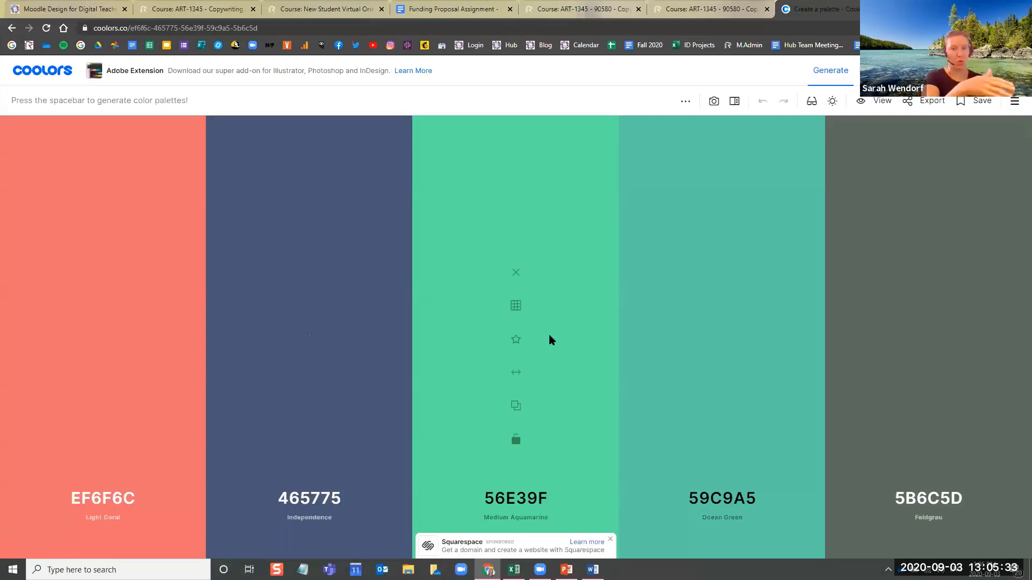
pyautogui.click(610, 539)
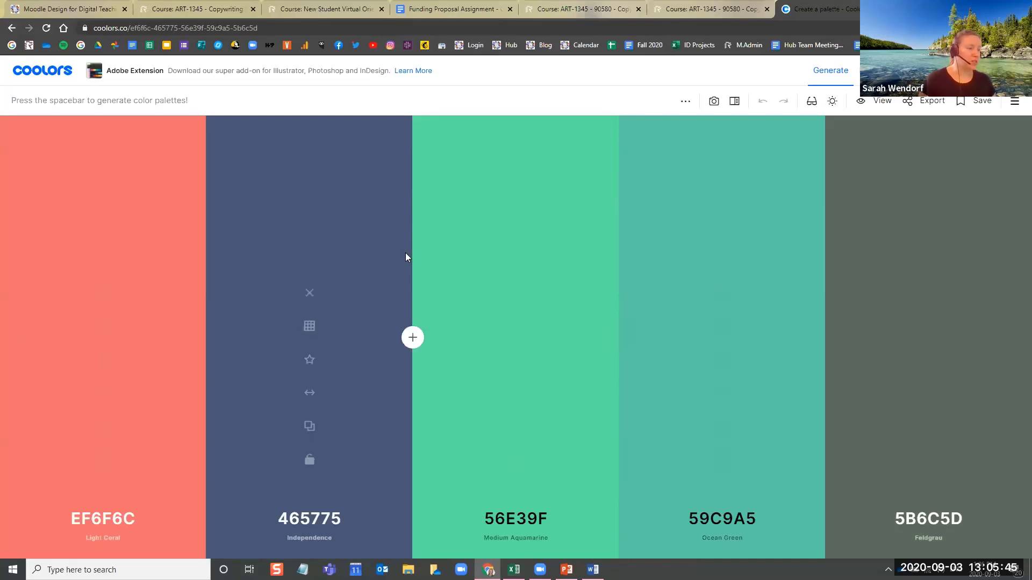
# Generate a series of random palettes, stopping at 4C6085, 39A0ED, 36F1CD, 13C4A3 and 32322C
pyautogui.press('space')
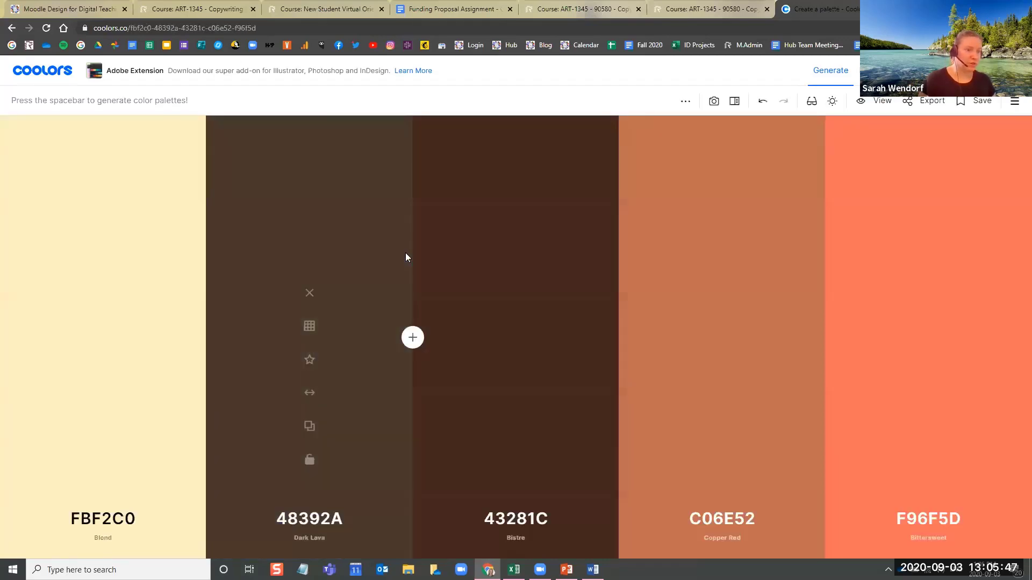
pyautogui.press('space')
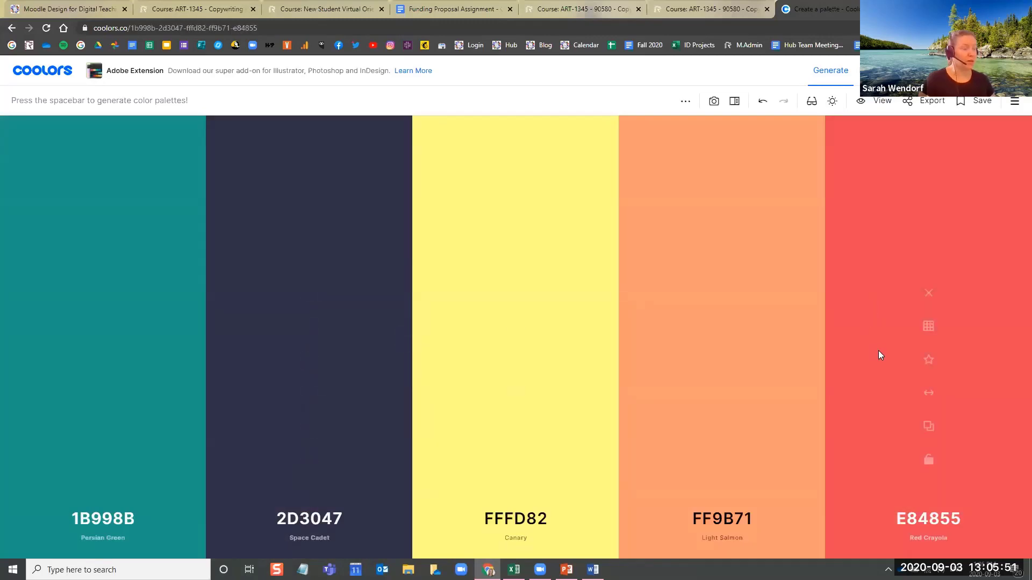
pyautogui.press('space')
pyautogui.press('space')
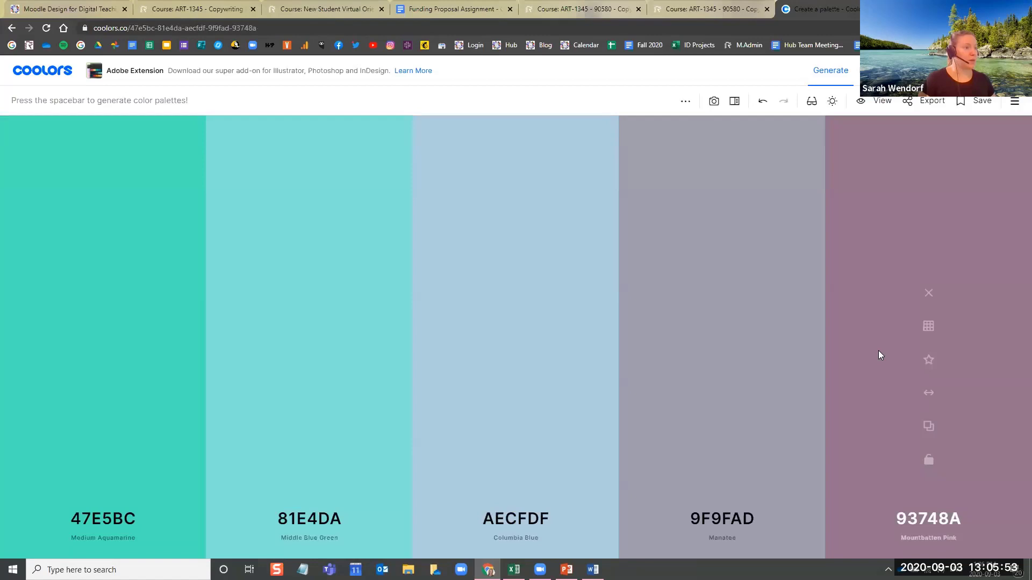
pyautogui.press('space')
pyautogui.press('space')
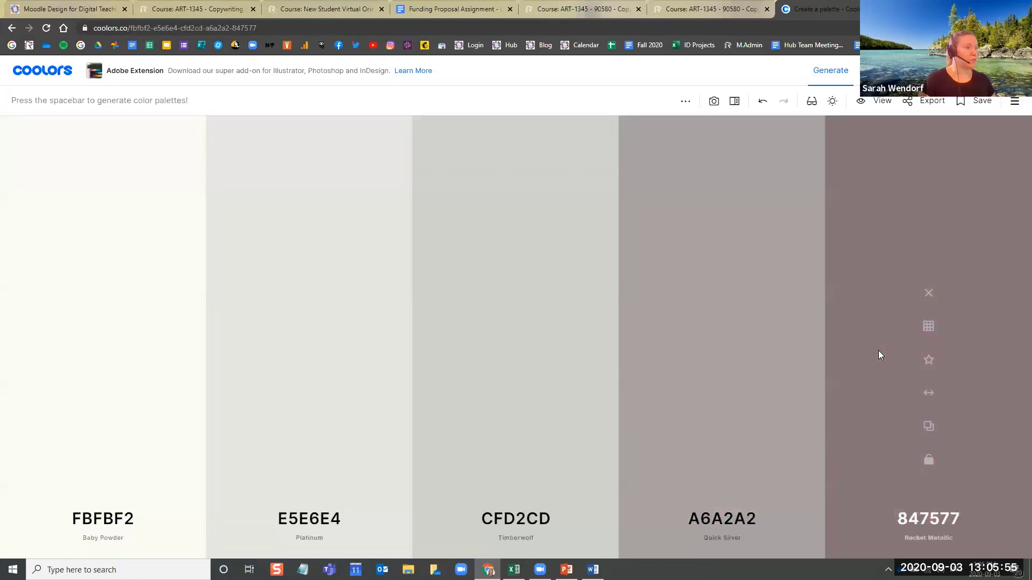
pyautogui.press('space')
pyautogui.press('space')
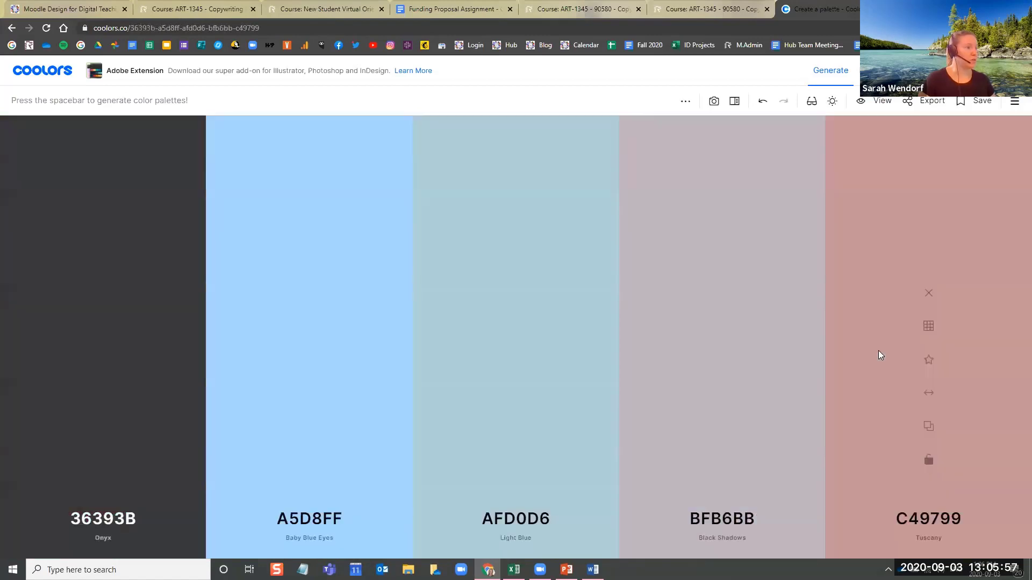
pyautogui.press('space')
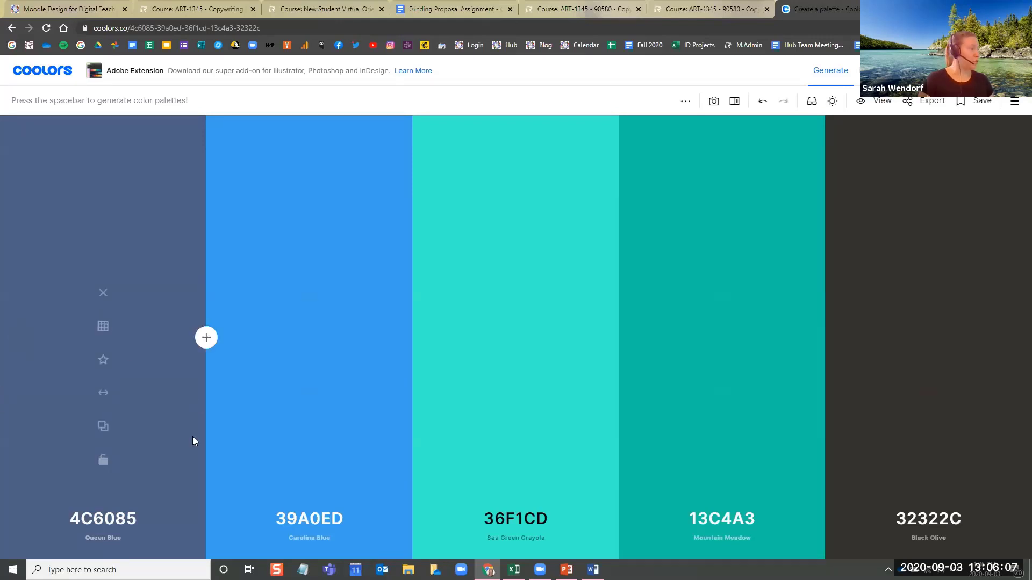
# Lock the colours 4C6085, 39A0ED and 36F1CD in the palette
pyautogui.click(103, 461)
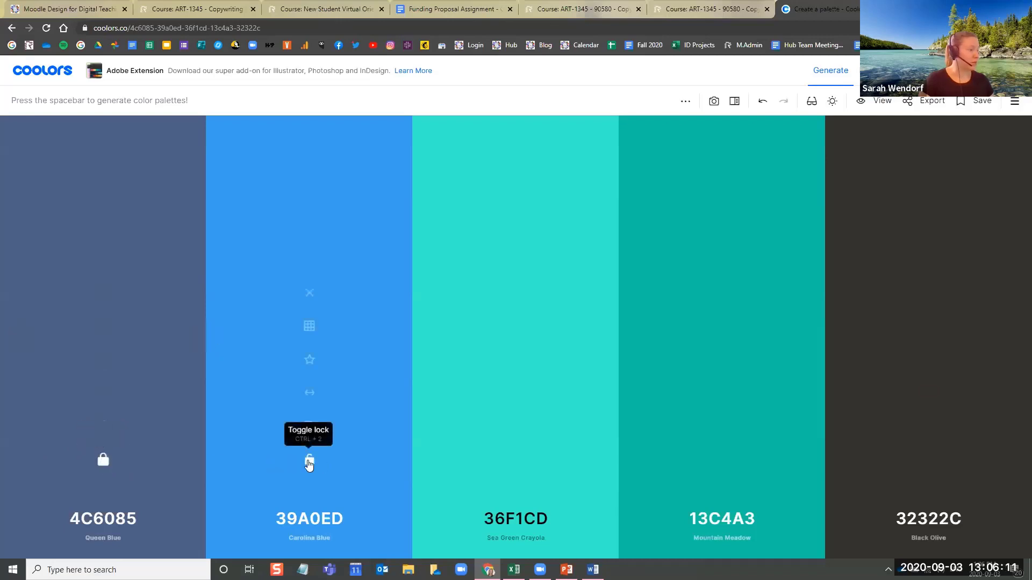
pyautogui.click(310, 461)
pyautogui.click(516, 460)
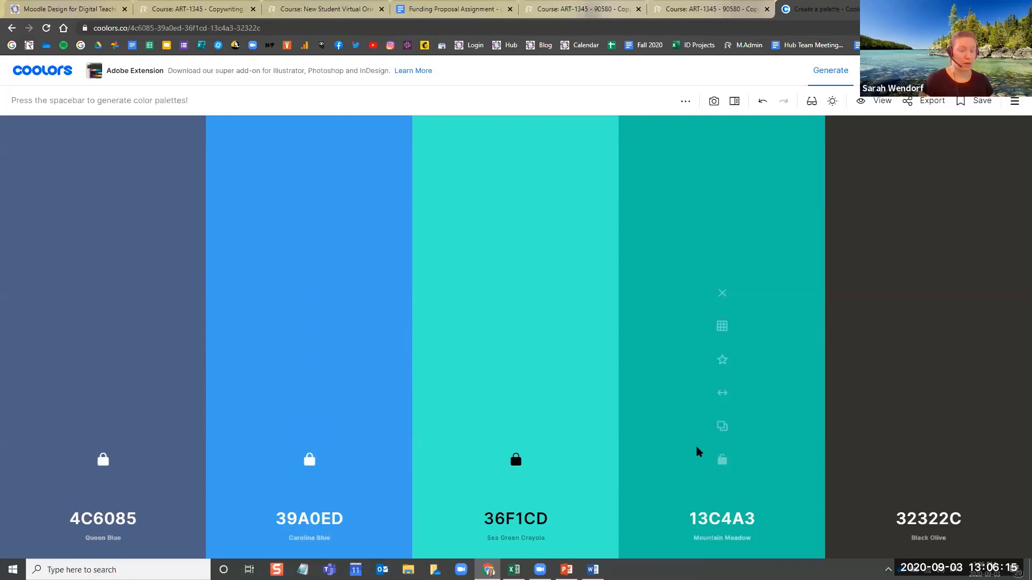
# Regenerate the two unlocked colours until D4C5E2 comes up as the fourth colour, and lock it
pyautogui.press('space')
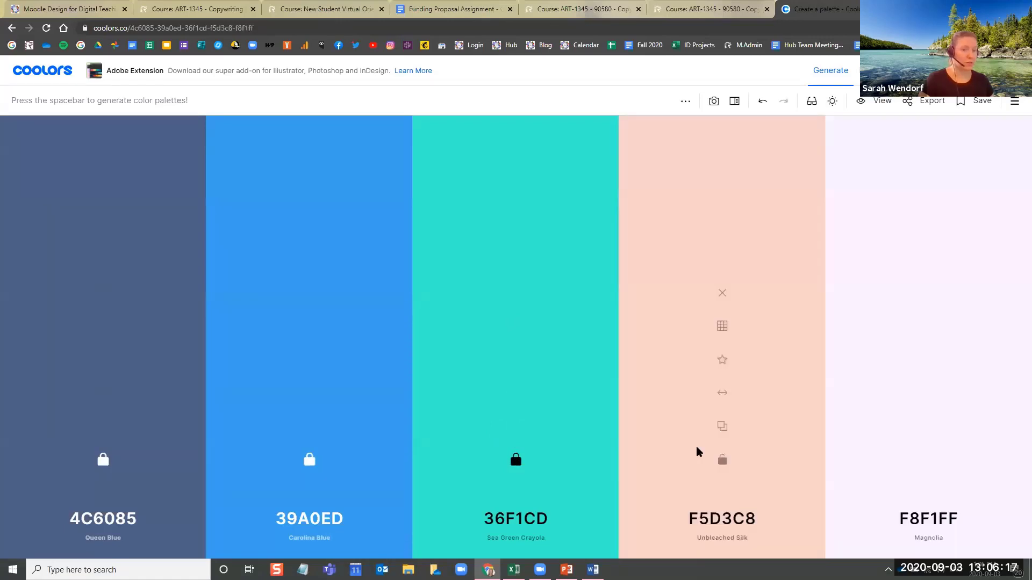
pyautogui.press('space')
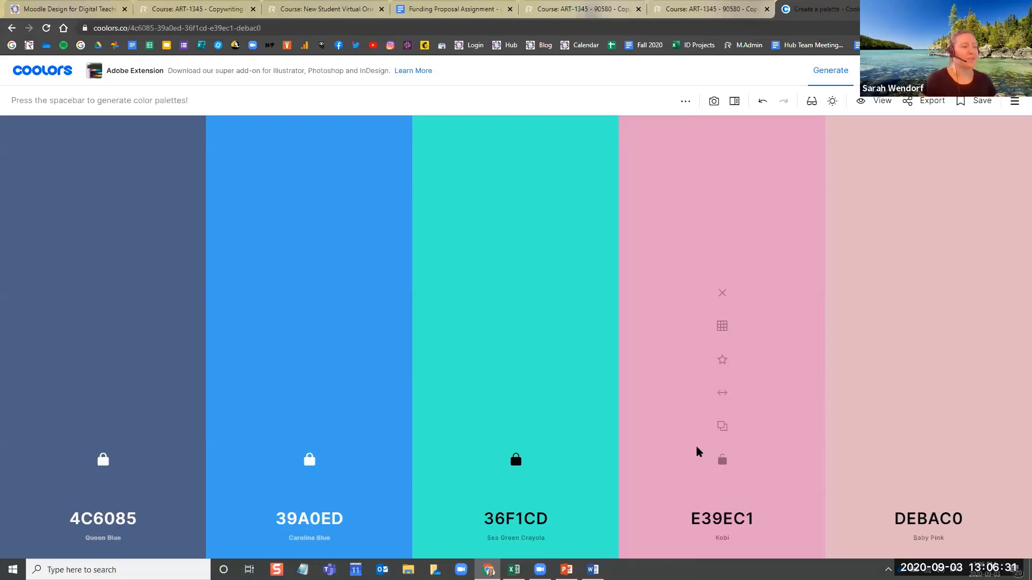
pyautogui.press('space')
pyautogui.press('space')
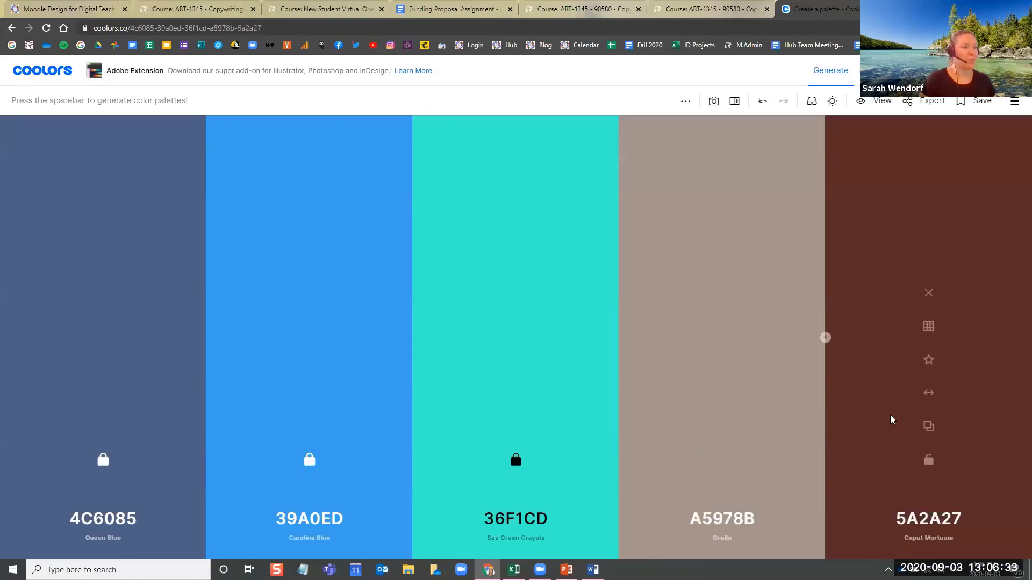
pyautogui.press('space')
pyautogui.press('space')
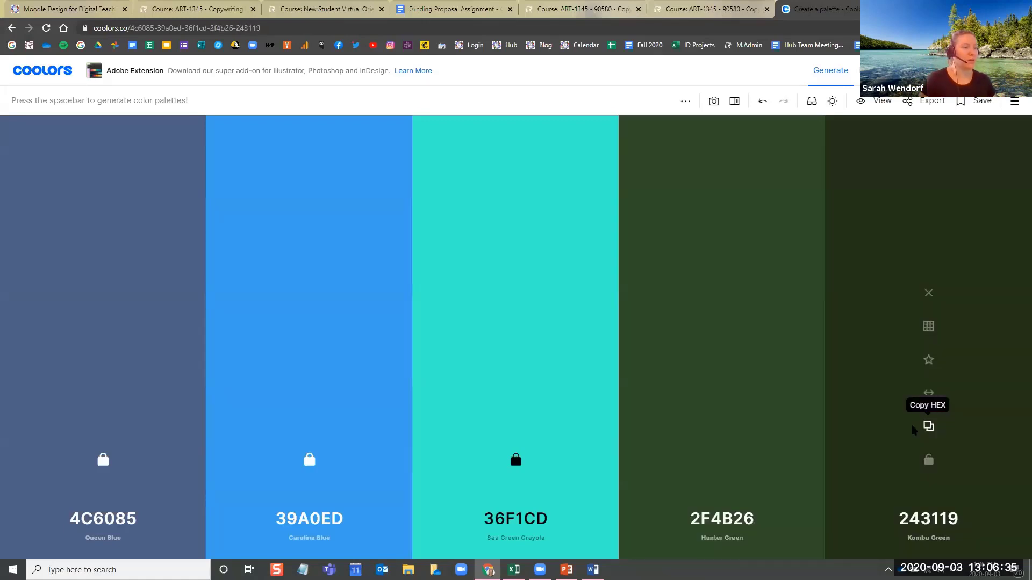
pyautogui.press('space')
pyautogui.press('space')
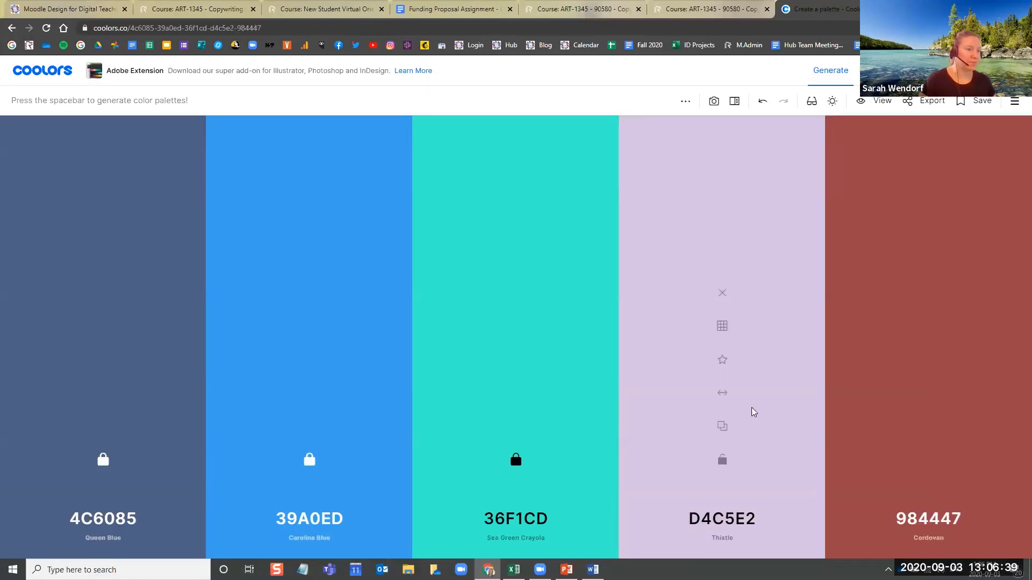
pyautogui.click(722, 460)
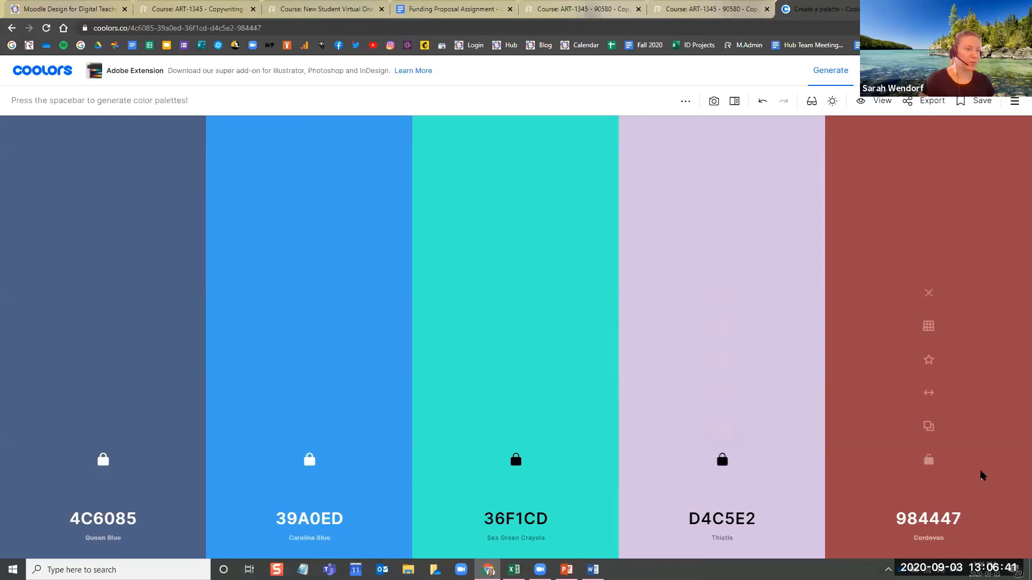
# Regenerate the fifth colour until FE5F55 comes up, and lock it
pyautogui.press('space')
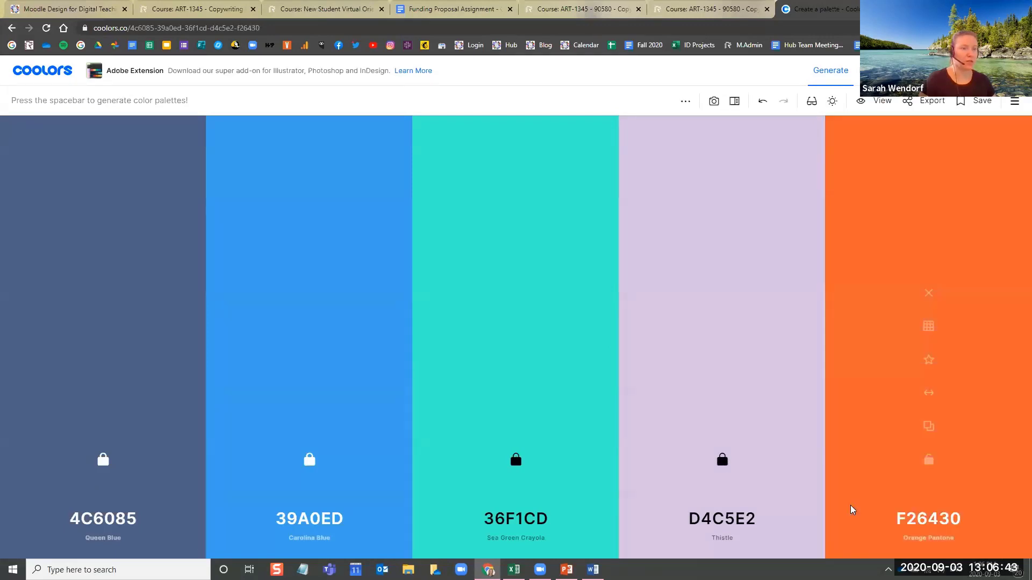
pyautogui.press('space')
pyautogui.press('space')
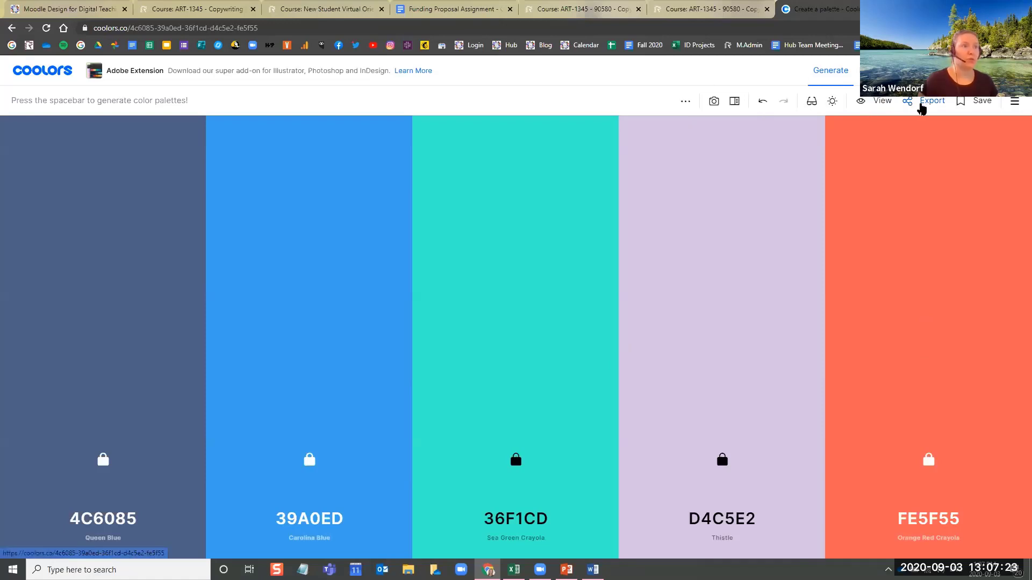
# Export the palette as an image titled "Course Colours" with the HEX colour space, and open the downloaded Course Colours.png
pyautogui.click(932, 104)
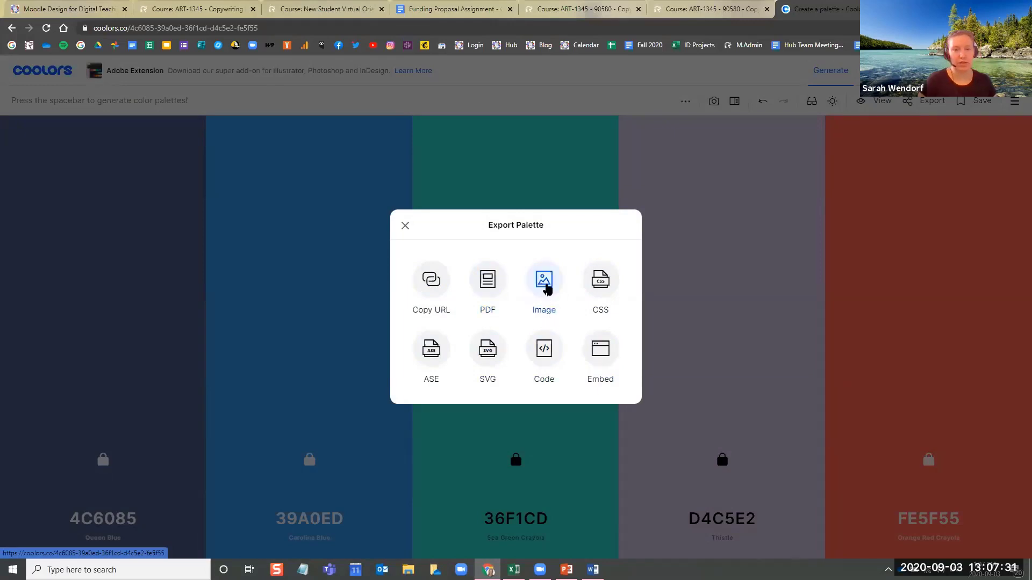
pyautogui.click(545, 283)
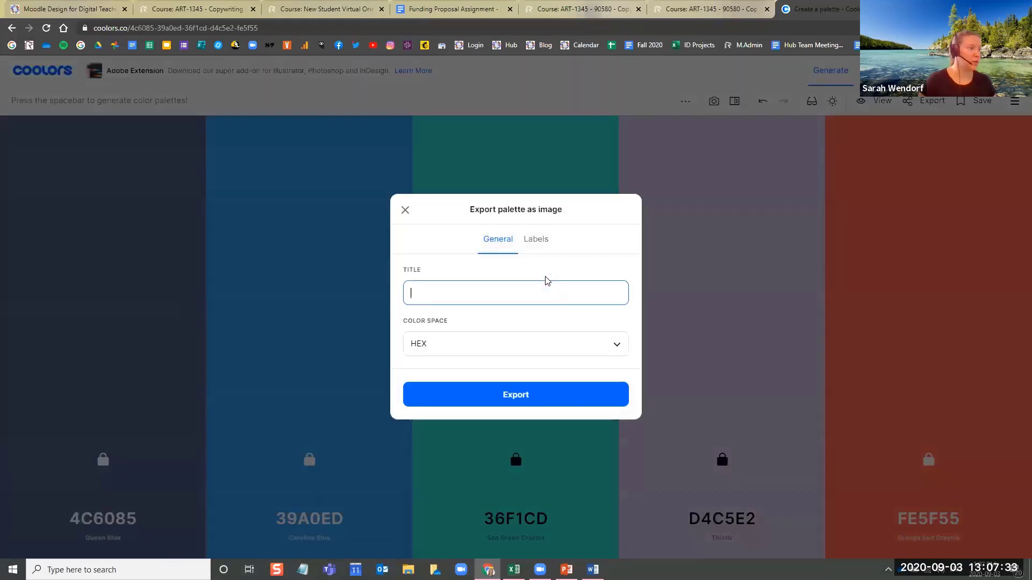
pyautogui.write('Course')
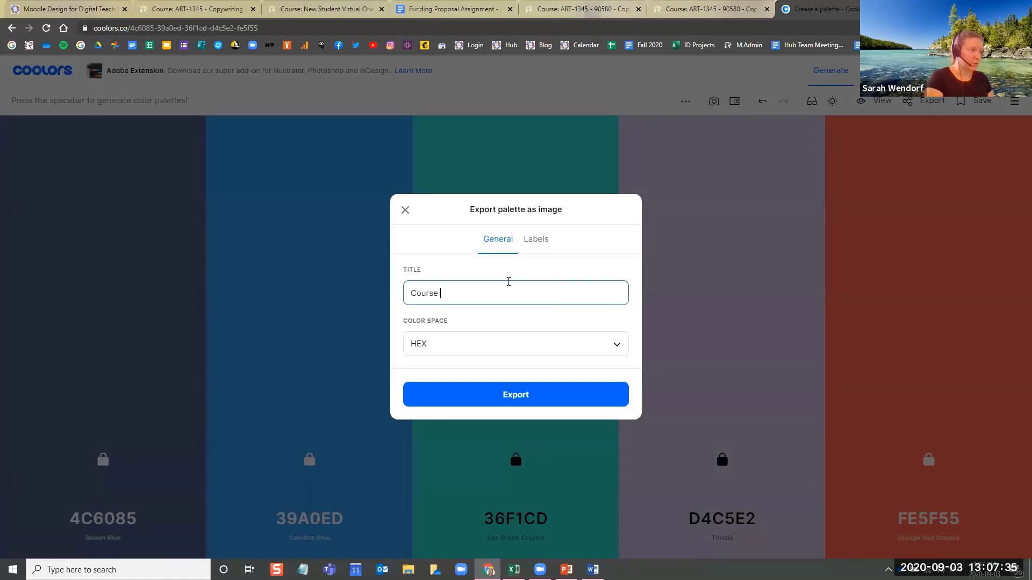
pyautogui.write(' Colours')
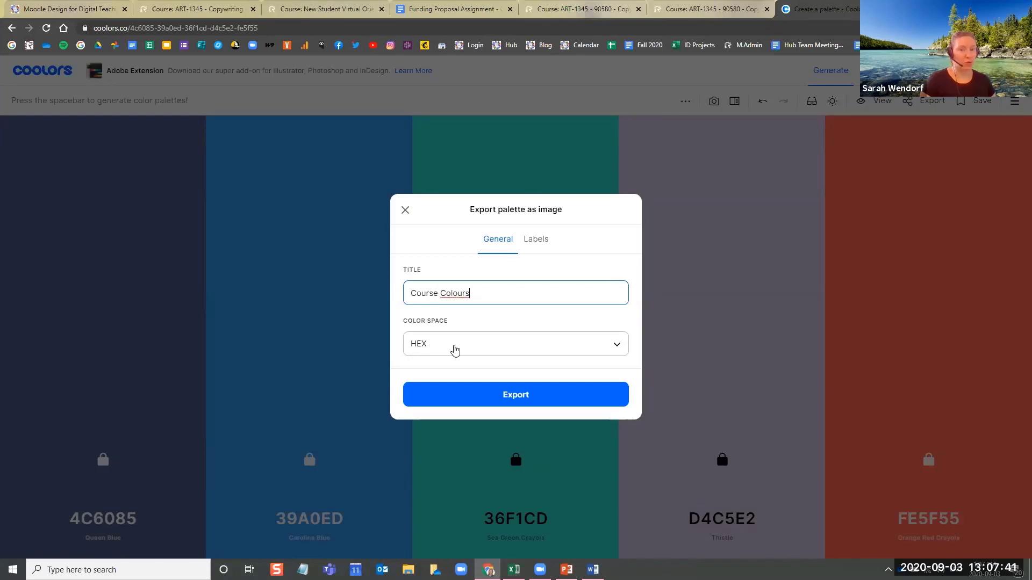
pyautogui.click(430, 349)
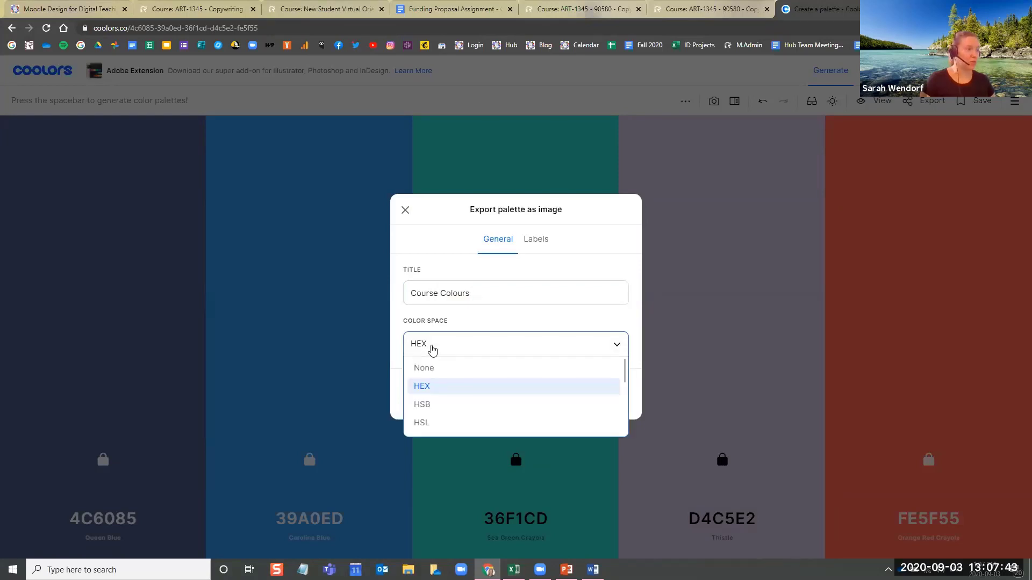
pyautogui.click(432, 386)
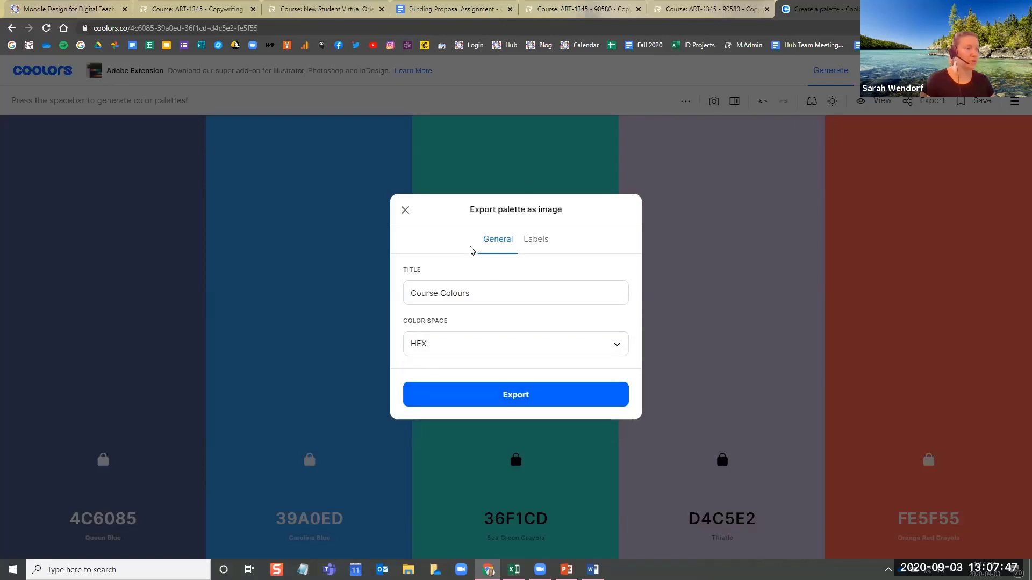
pyautogui.click(520, 395)
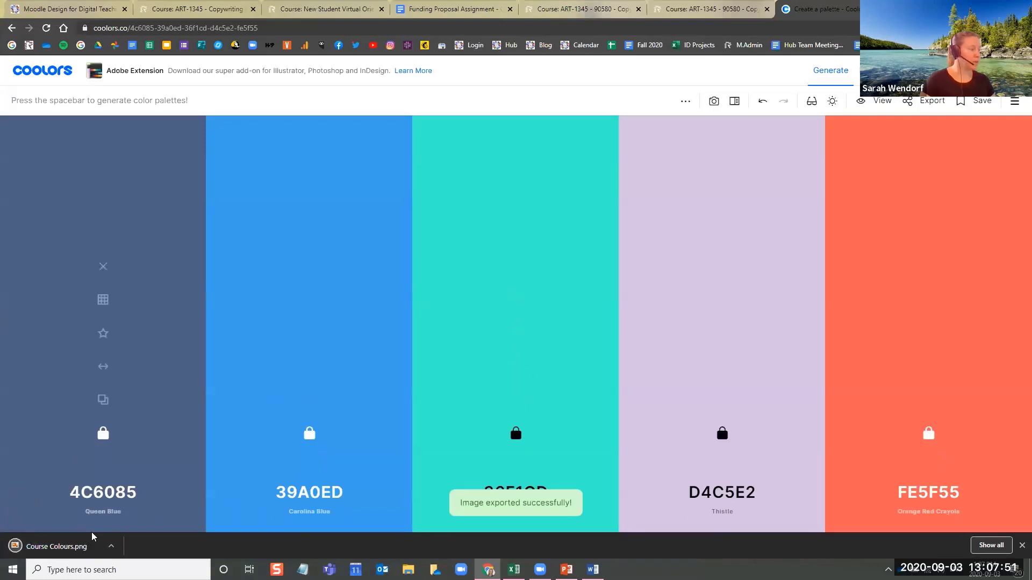
pyautogui.click(62, 546)
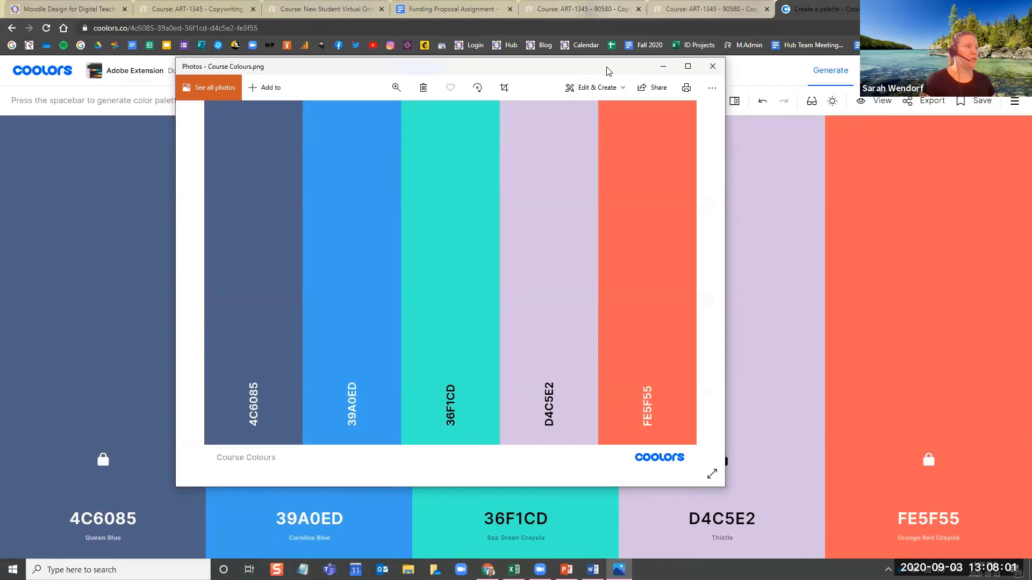
pyautogui.moveTo(607, 67); pyautogui.dragTo(684, 62)
# Look through the open Moodle course pages to find the course whose toggle colours should change
pyautogui.click(218, 6)
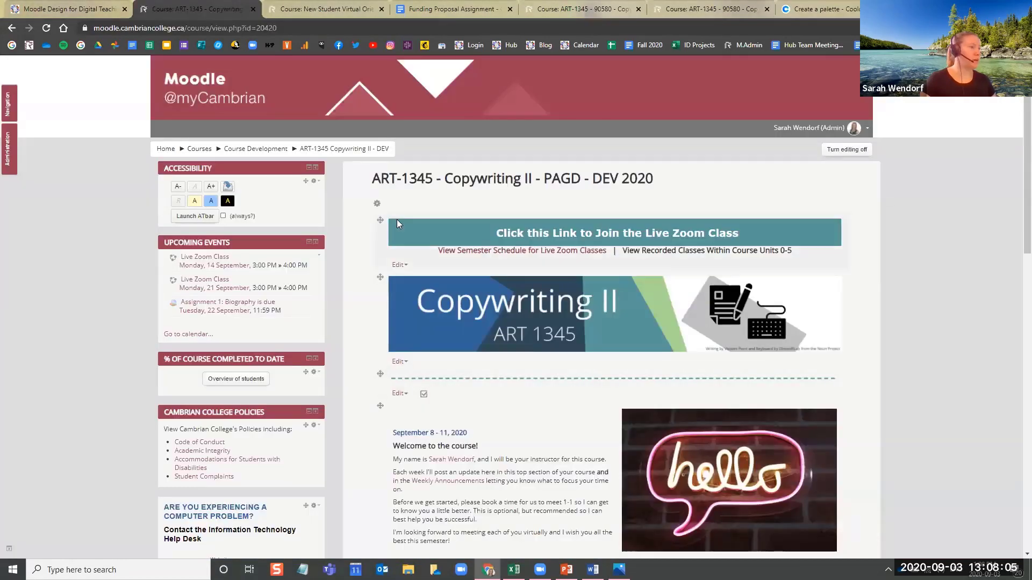
pyautogui.scroll(-5, 387, 221)
pyautogui.scroll(5, 183, 249)
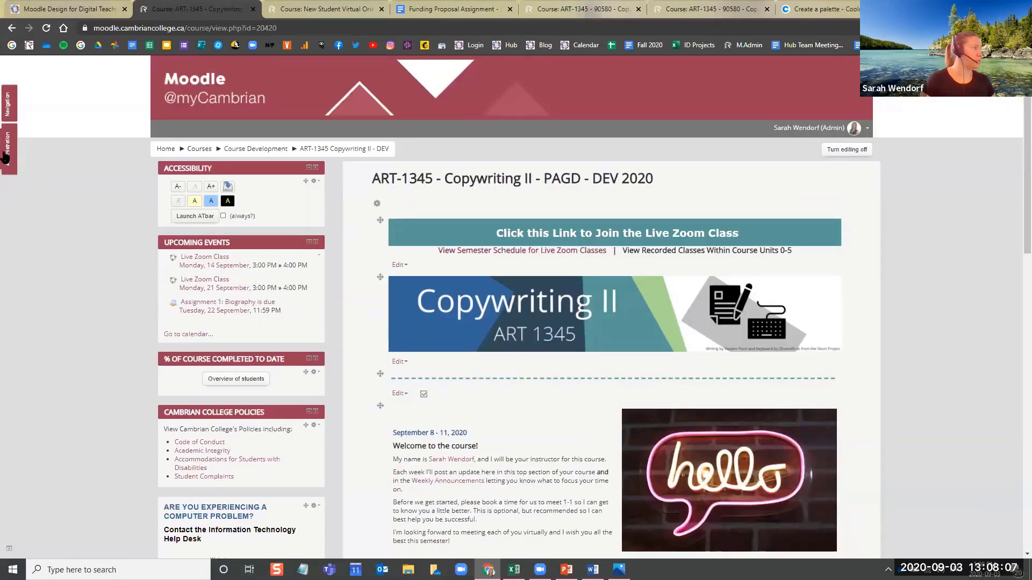
pyautogui.moveTo(7, 157)
pyautogui.click(344, 7)
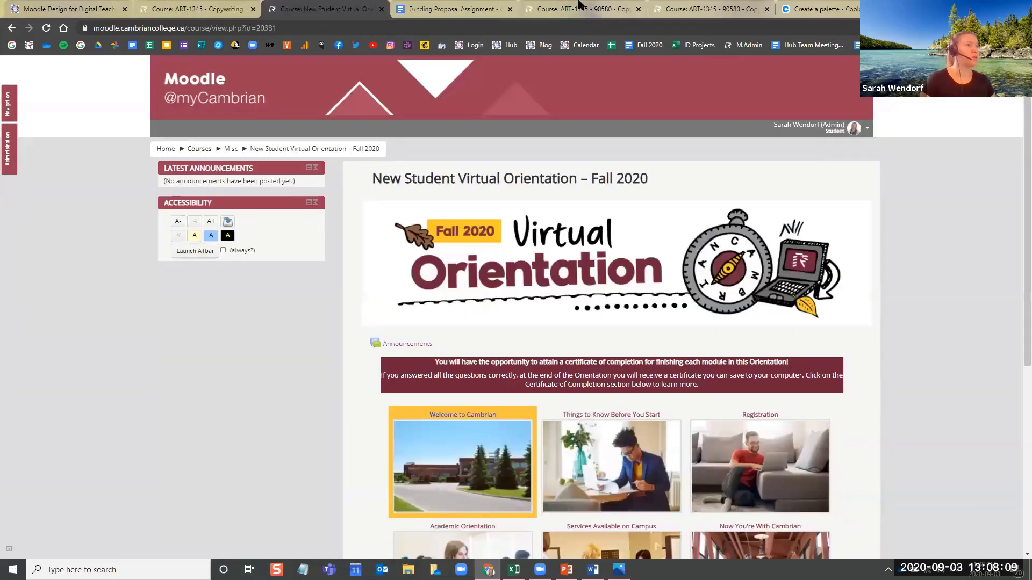
pyautogui.click(751, 6)
pyautogui.click(580, 5)
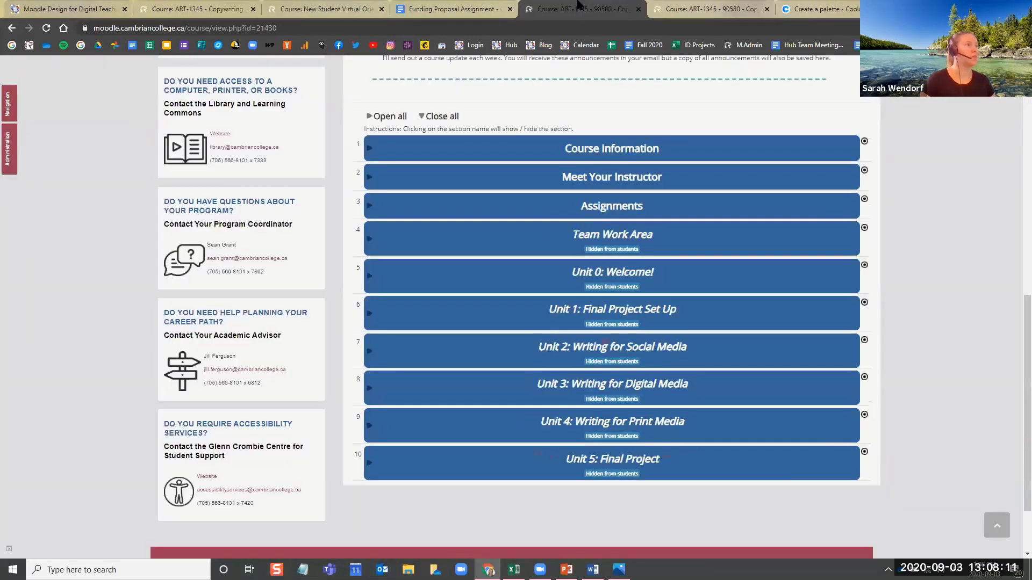
pyautogui.click(338, 5)
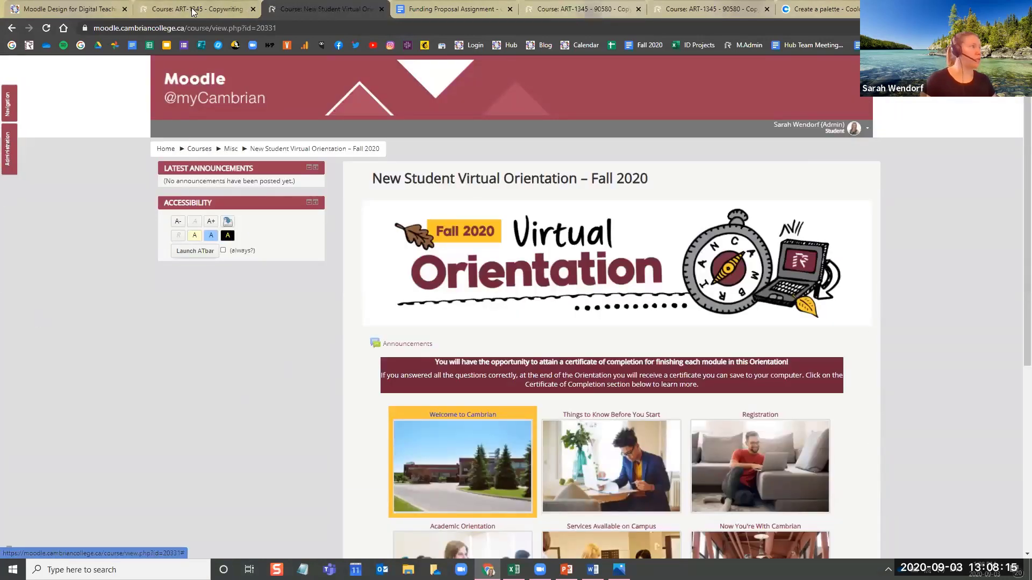
# Open the edit settings of the ART-1345 Copywriting II DEV course and expand the Course format section
pyautogui.click(215, 8)
pyautogui.moveTo(6, 144)
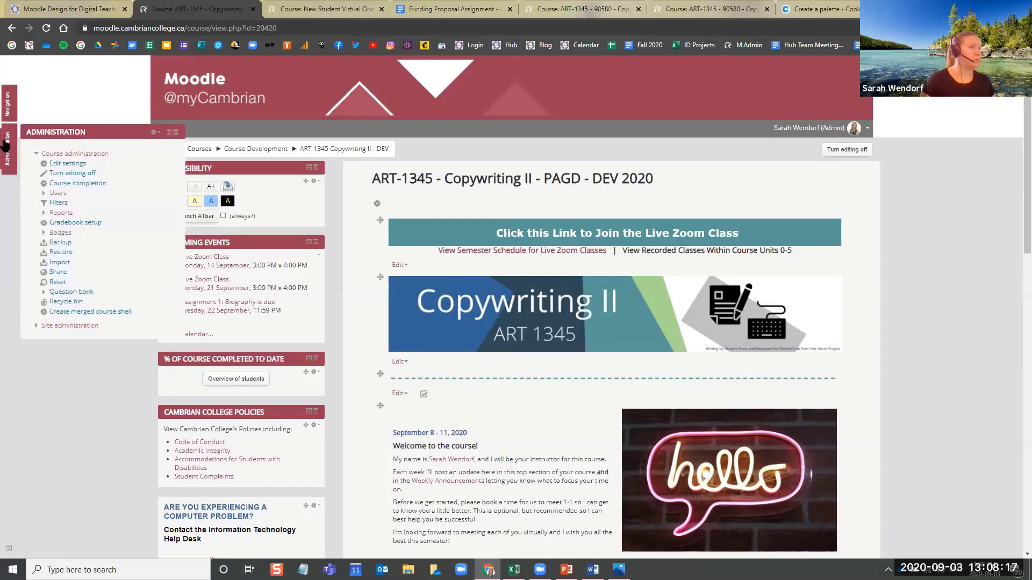
pyautogui.click(72, 165)
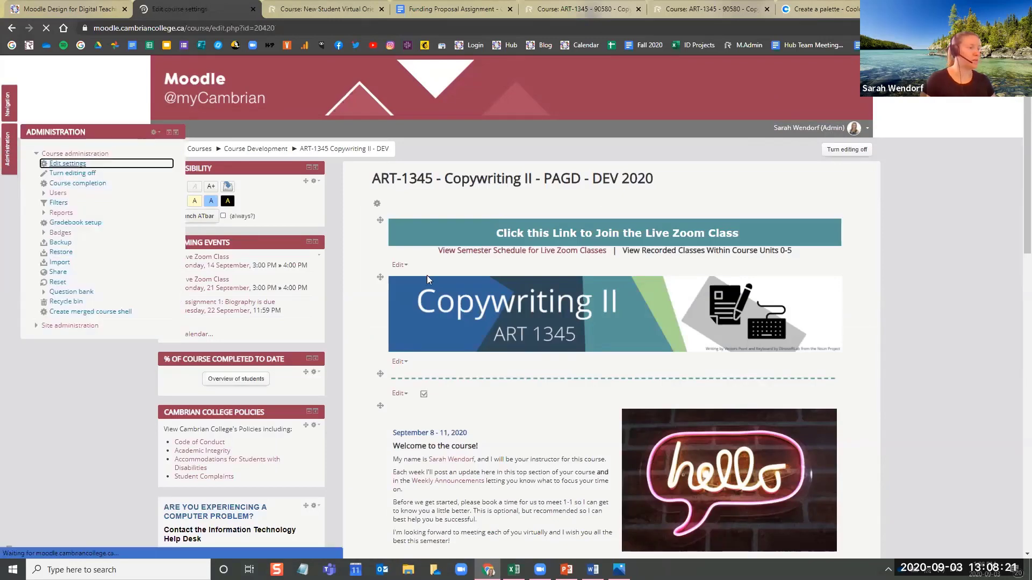
pyautogui.scroll(-6, 363, 311)
pyautogui.scroll(-3, 380, 215)
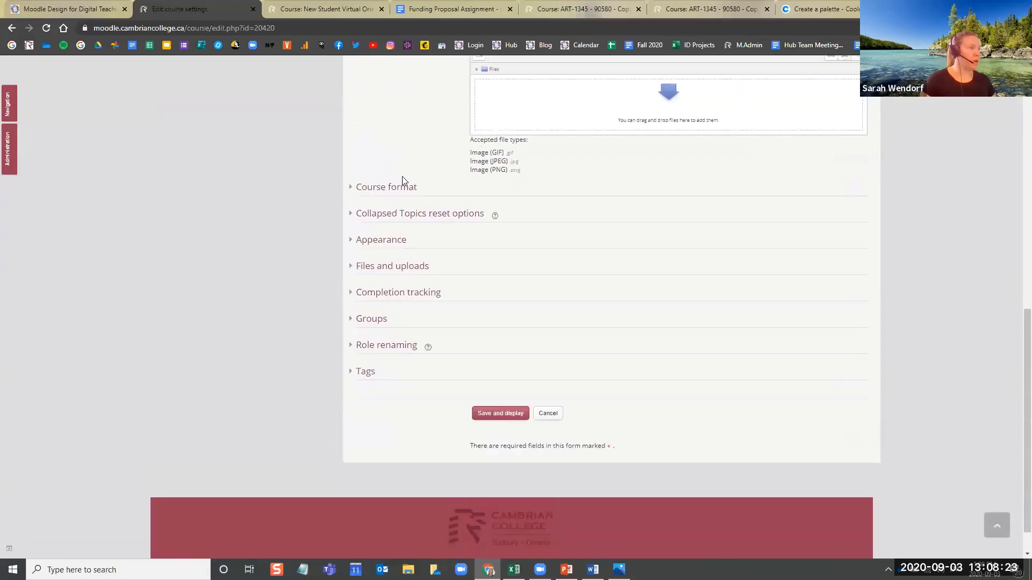
pyautogui.click(405, 189)
pyautogui.scroll(-6, 345, 341)
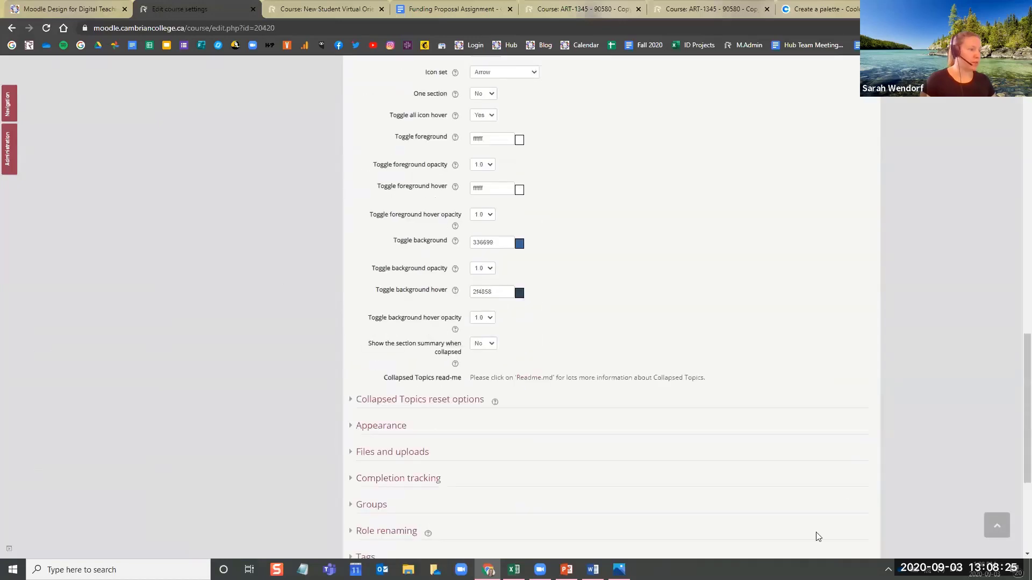
# Consult the Course Colours image and set the Toggle background colour to 36f1cd
pyautogui.click(619, 569)
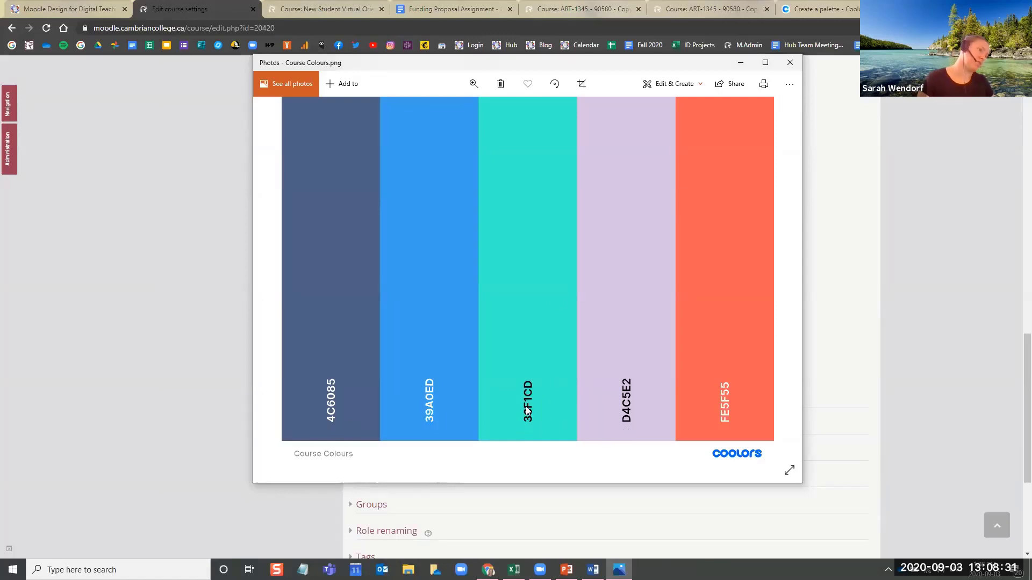
pyautogui.click(174, 320)
pyautogui.moveTo(503, 240); pyautogui.dragTo(434, 243)
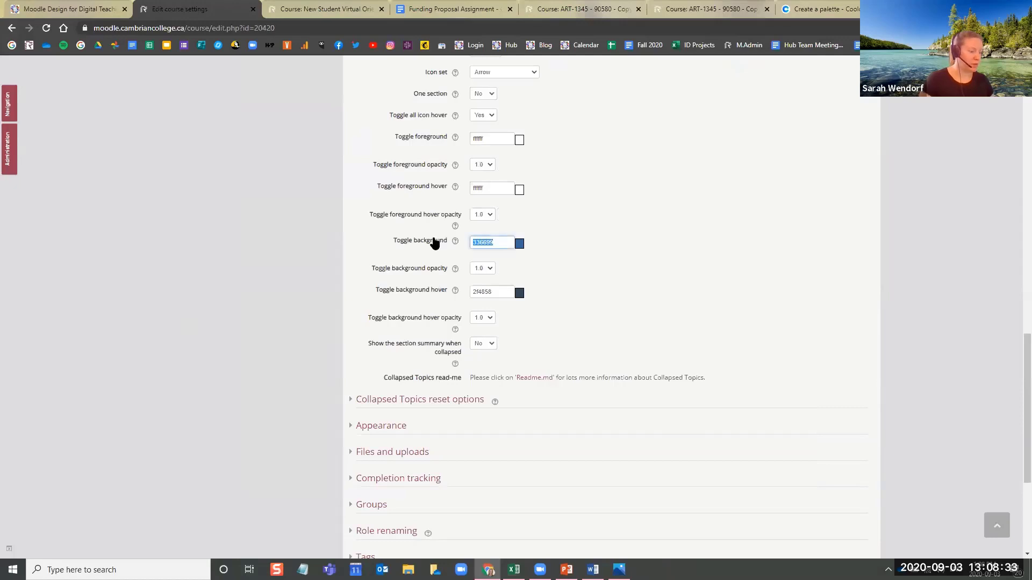
pyautogui.write('36f1cd')
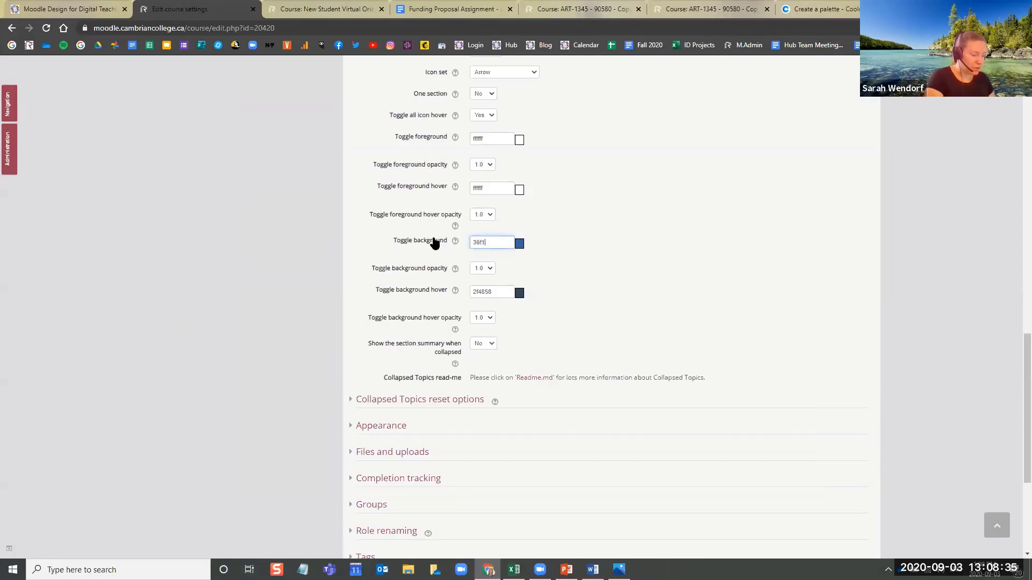
# Consult the Course Colours image, set the Toggle background hover colour to 3980ed, and save and display the course
pyautogui.click(504, 291)
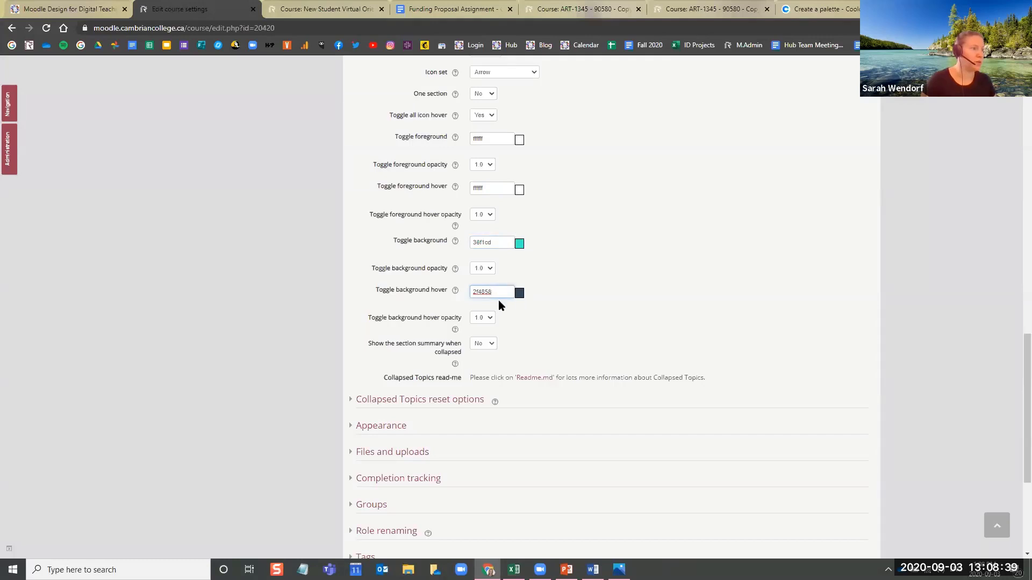
pyautogui.click(618, 569)
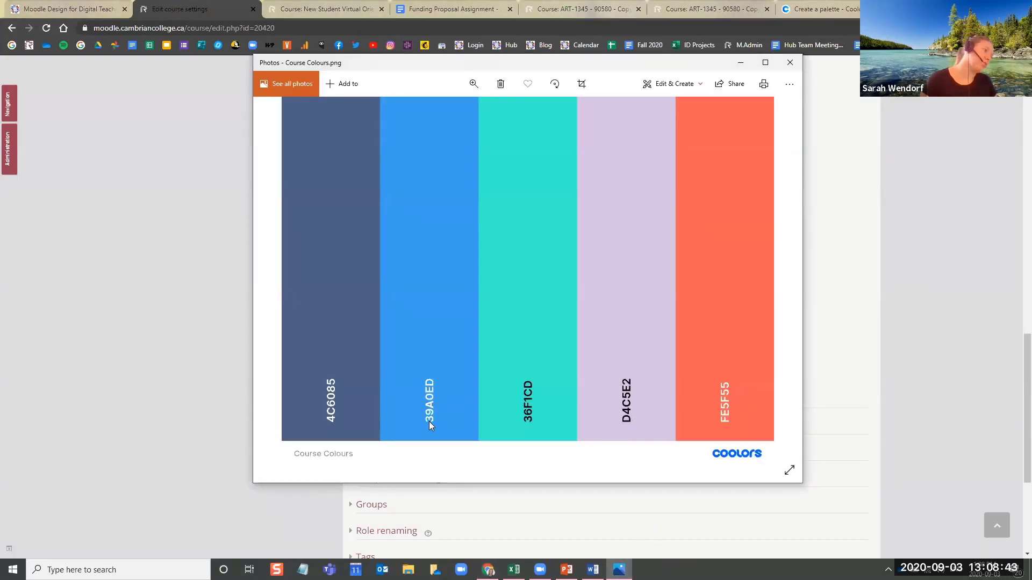
pyautogui.click(180, 330)
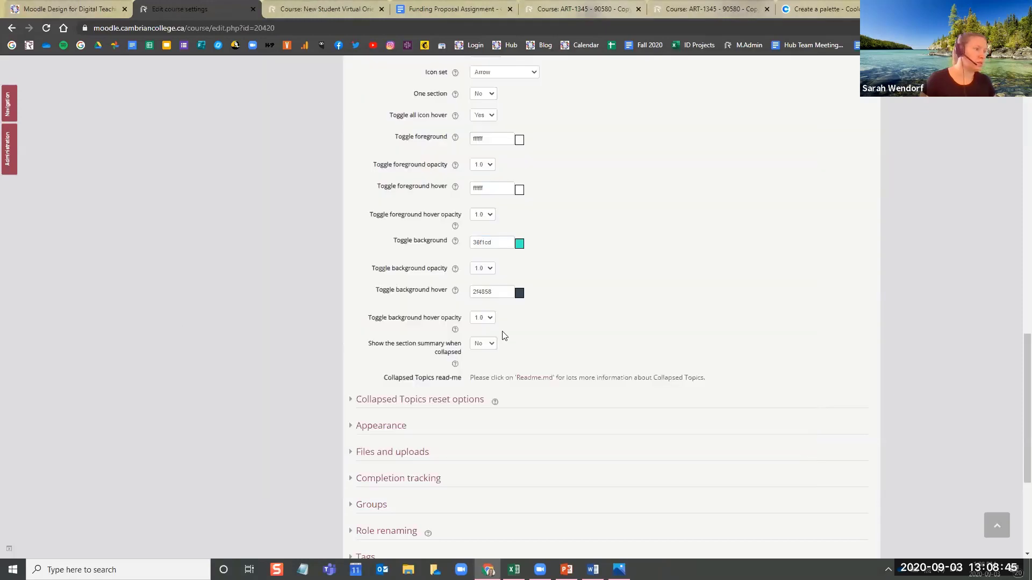
pyautogui.click(427, 281)
pyautogui.write('398')
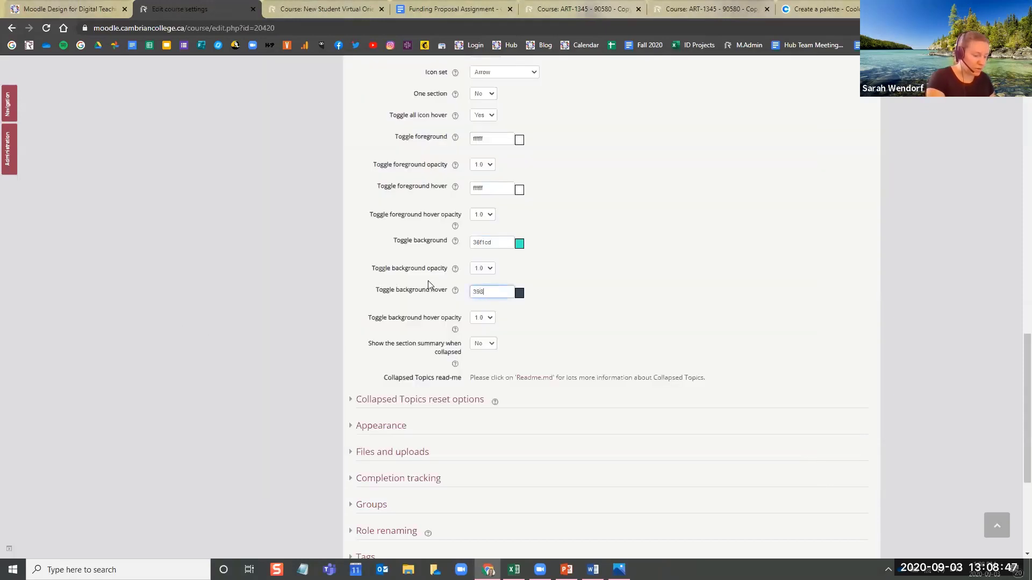
pyautogui.write('0ed')
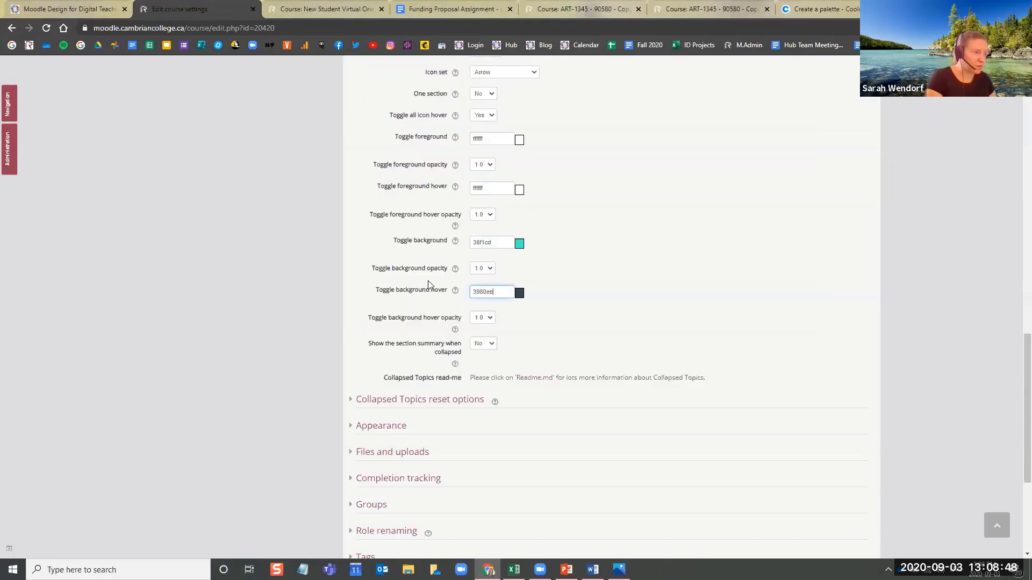
pyautogui.click(506, 247)
pyautogui.scroll(-4, 604, 323)
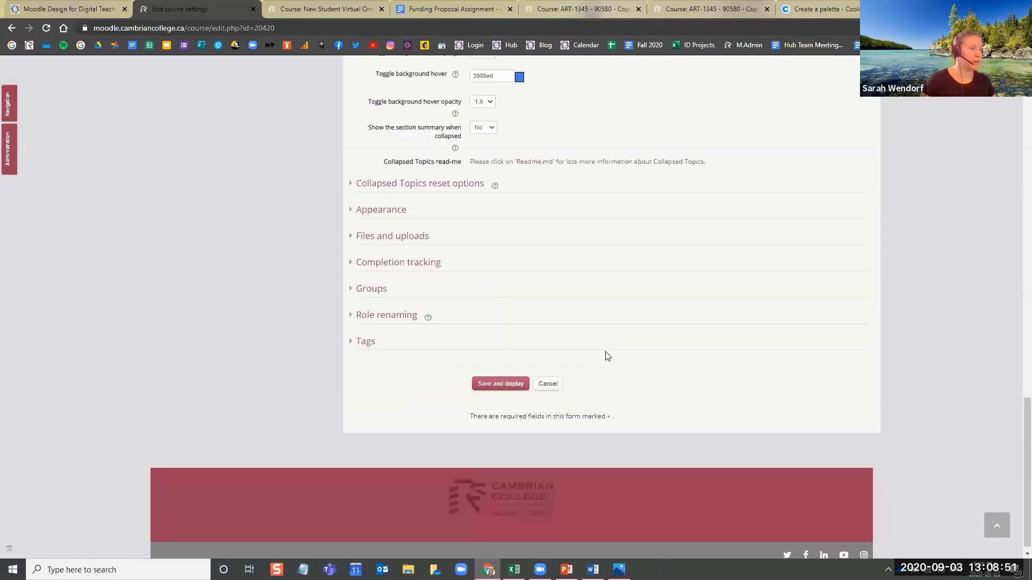
pyautogui.click(488, 375)
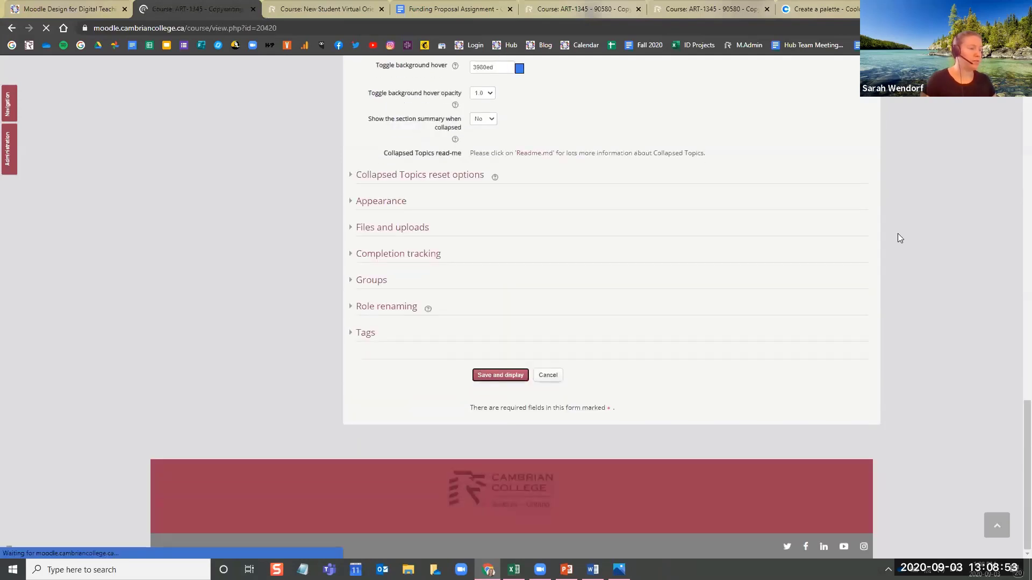
# Switch to the Student role in the ART-1345 course and examine the background colours of the section toggles
pyautogui.scroll(-4, 918, 253)
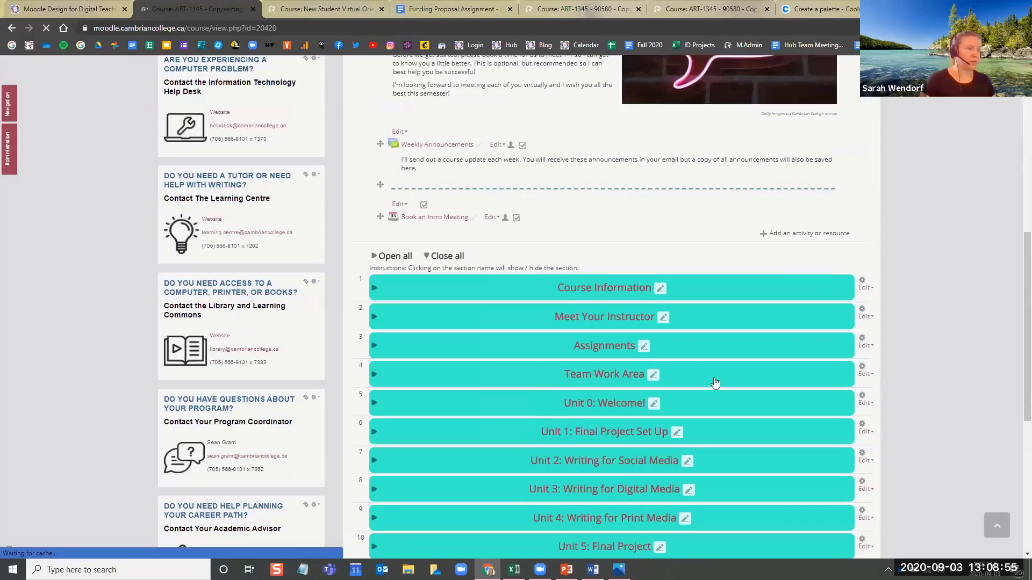
pyautogui.scroll(7, 943, 249)
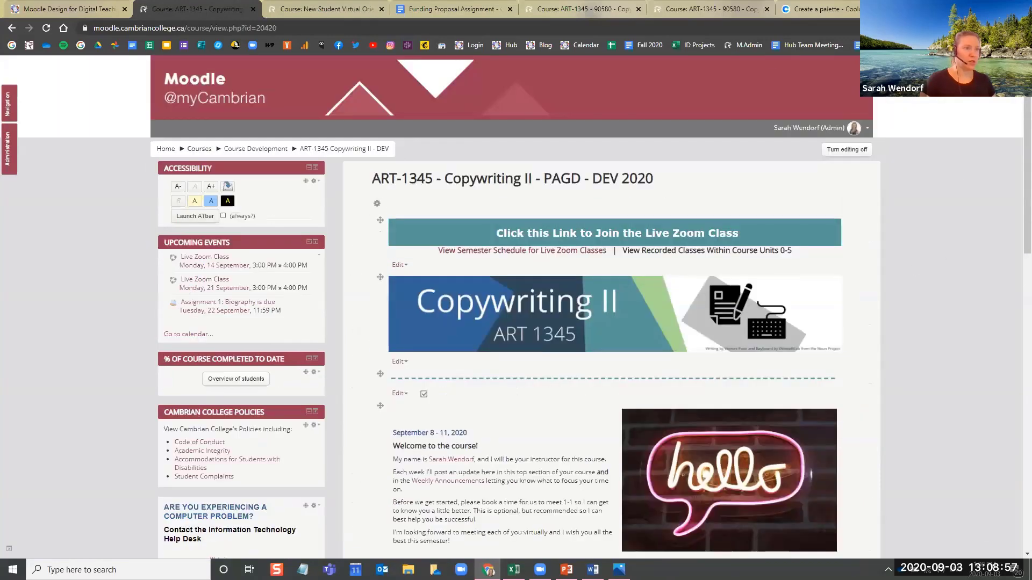
pyautogui.click(859, 128)
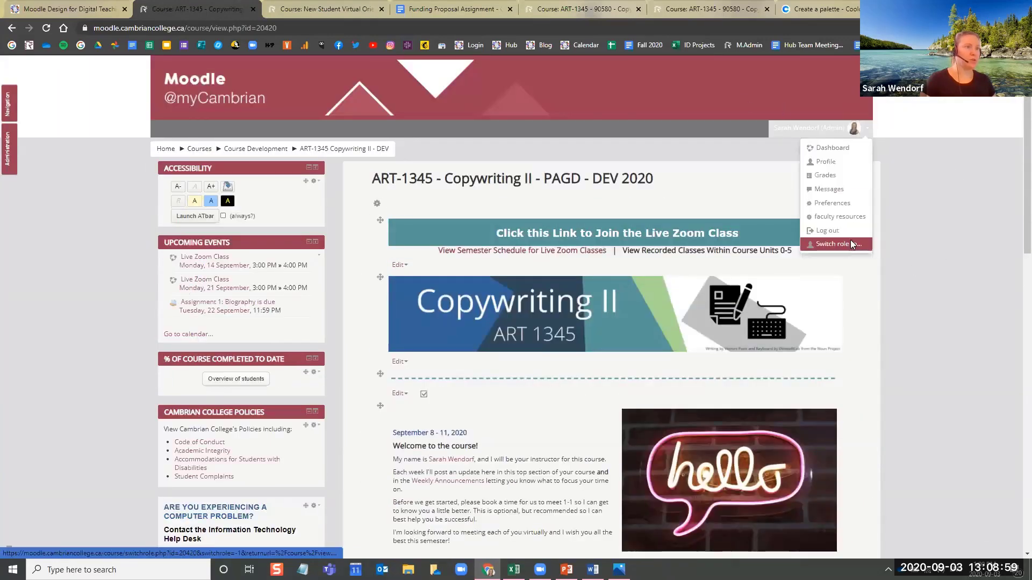
pyautogui.click(850, 240)
pyautogui.click(394, 303)
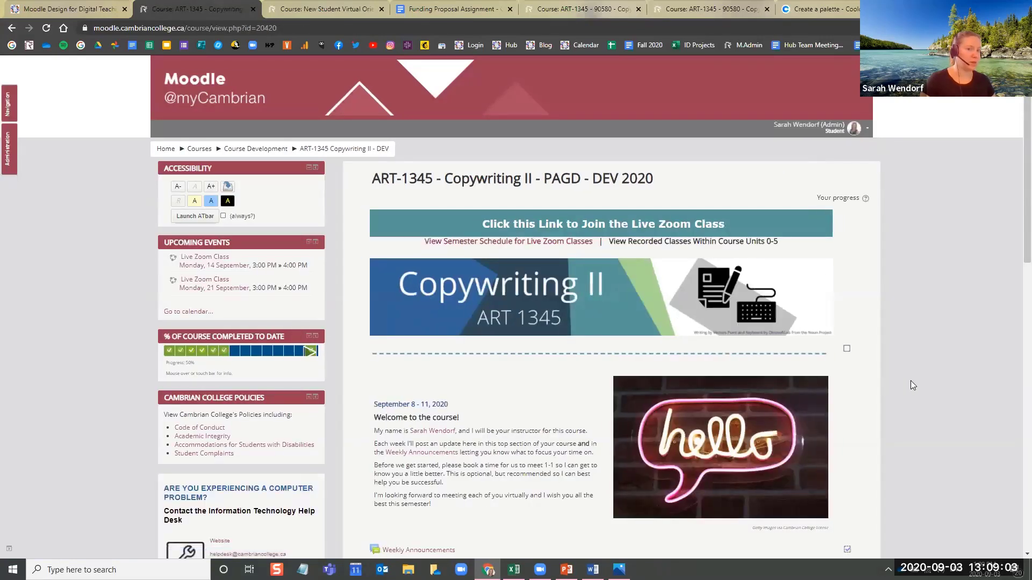
pyautogui.scroll(-3, 911, 380)
pyautogui.scroll(-6, 914, 383)
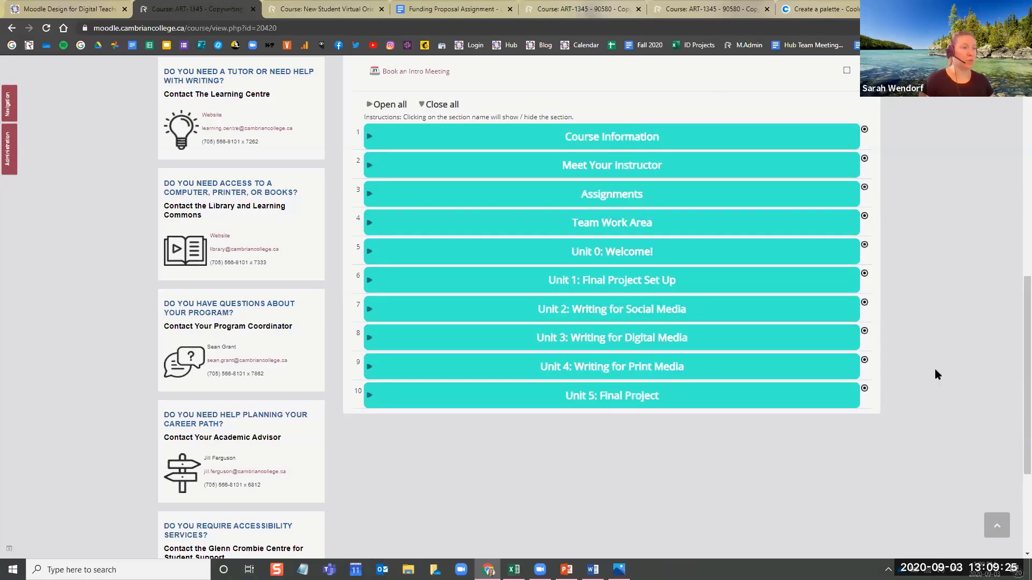
# Return from the Student view of the course to the normal role
pyautogui.scroll(2, 935, 370)
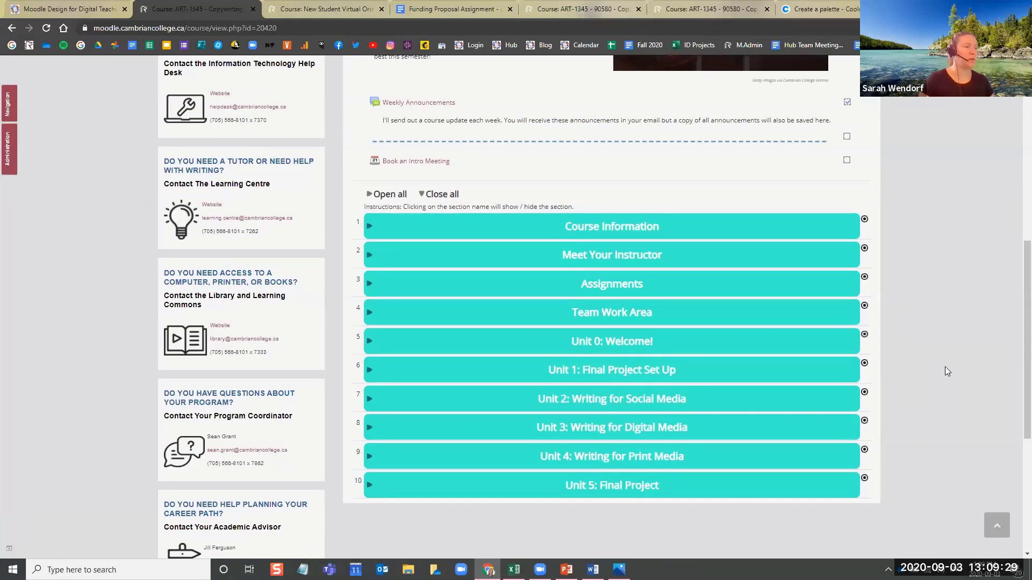
pyautogui.scroll(3, 964, 307)
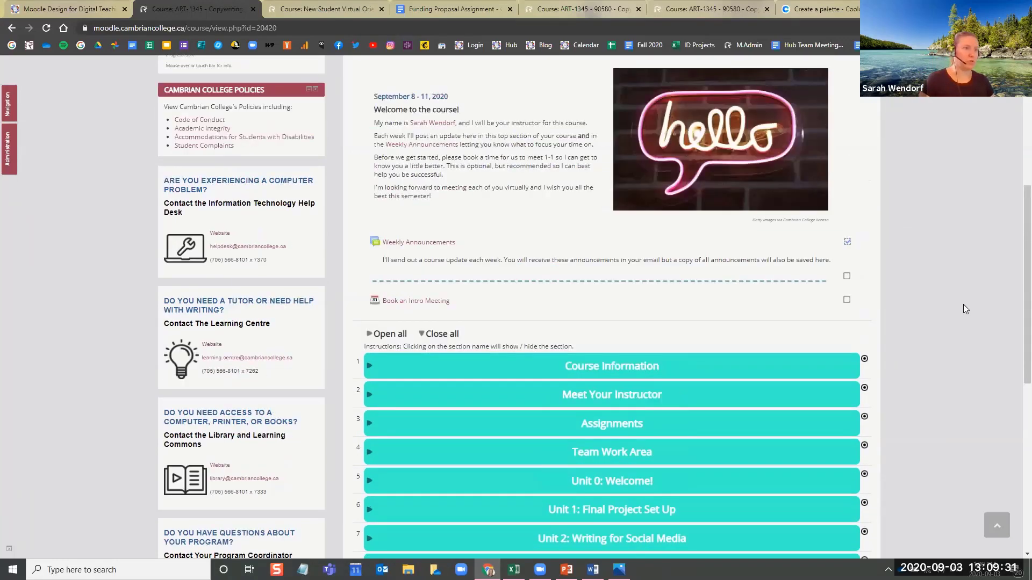
pyautogui.scroll(7, 962, 307)
pyautogui.click(855, 128)
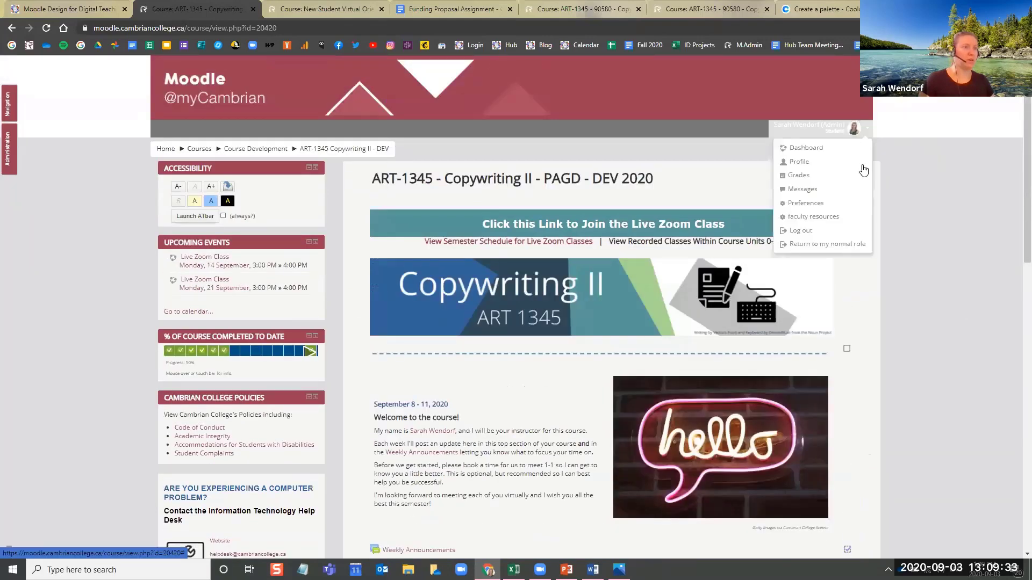
pyautogui.click(843, 254)
# Open the edit settings of the ART-1345 Copywriting II course again and expand the Course format section
pyautogui.scroll(-2, 918, 276)
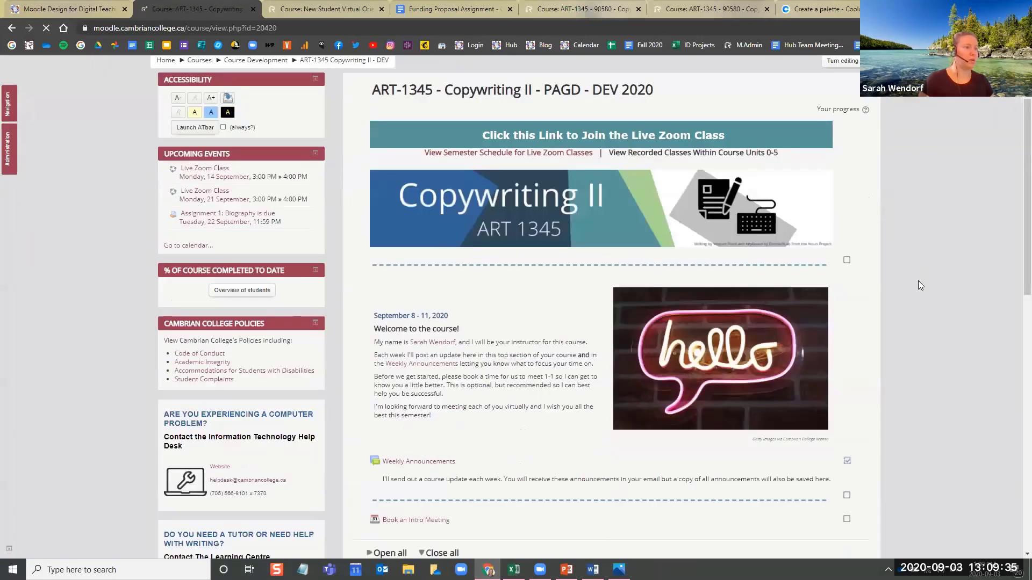
pyautogui.scroll(-7, 918, 283)
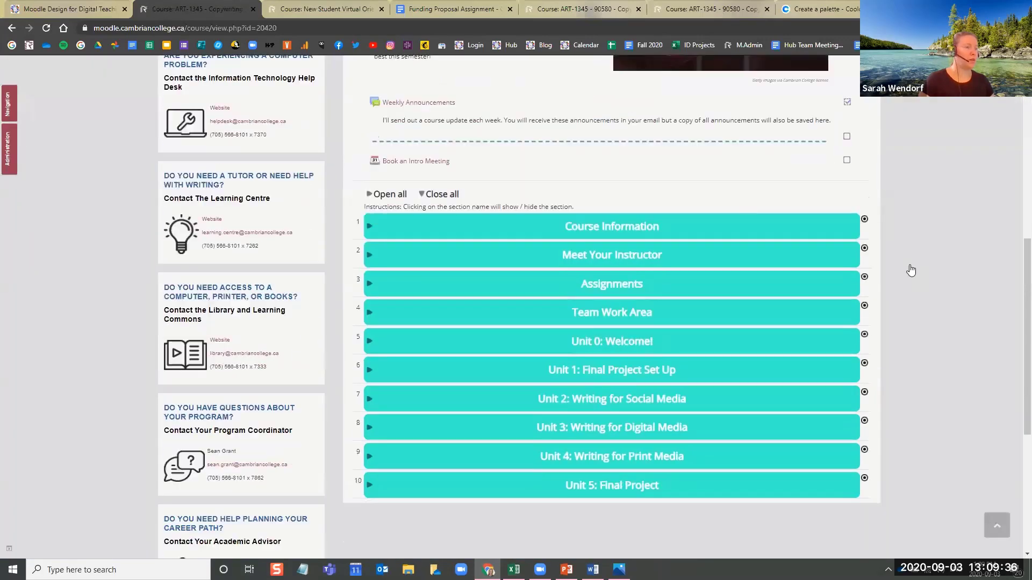
pyautogui.click(7, 150)
pyautogui.click(64, 163)
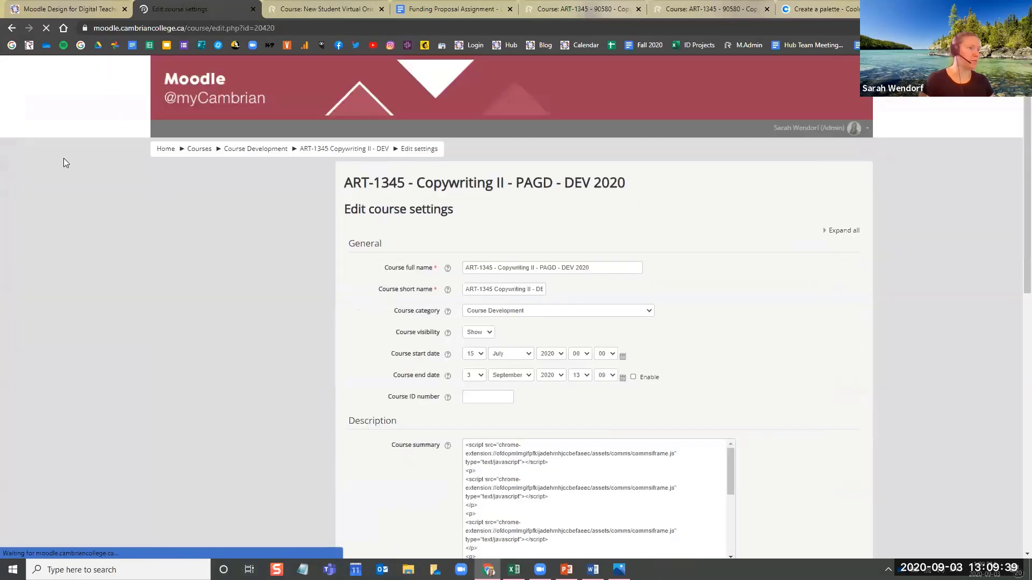
pyautogui.scroll(-7, 215, 387)
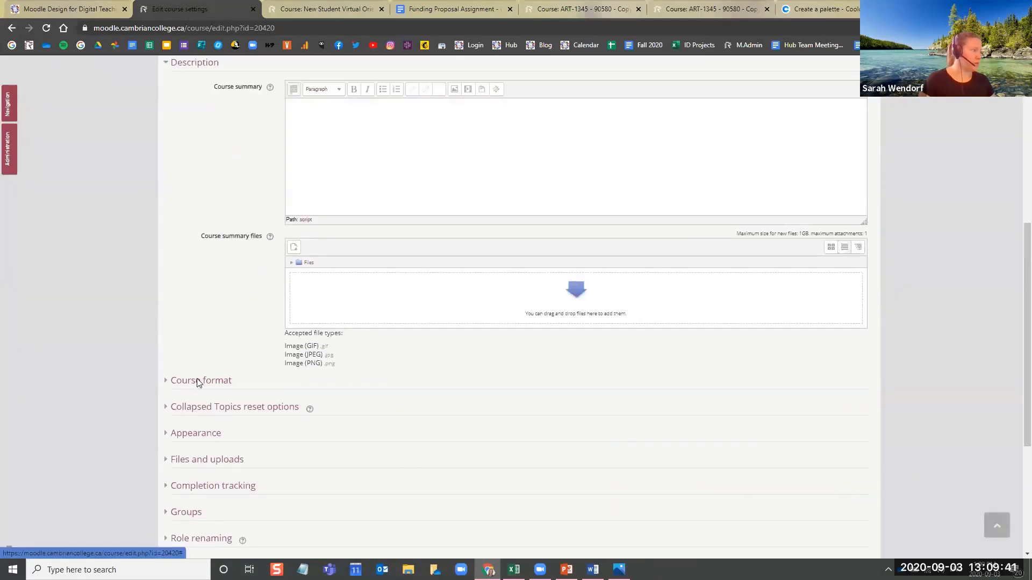
pyautogui.click(198, 381)
# Copy the Toggle background colour 36f1cd into the Toggle foreground hover setting
pyautogui.scroll(-10, 189, 336)
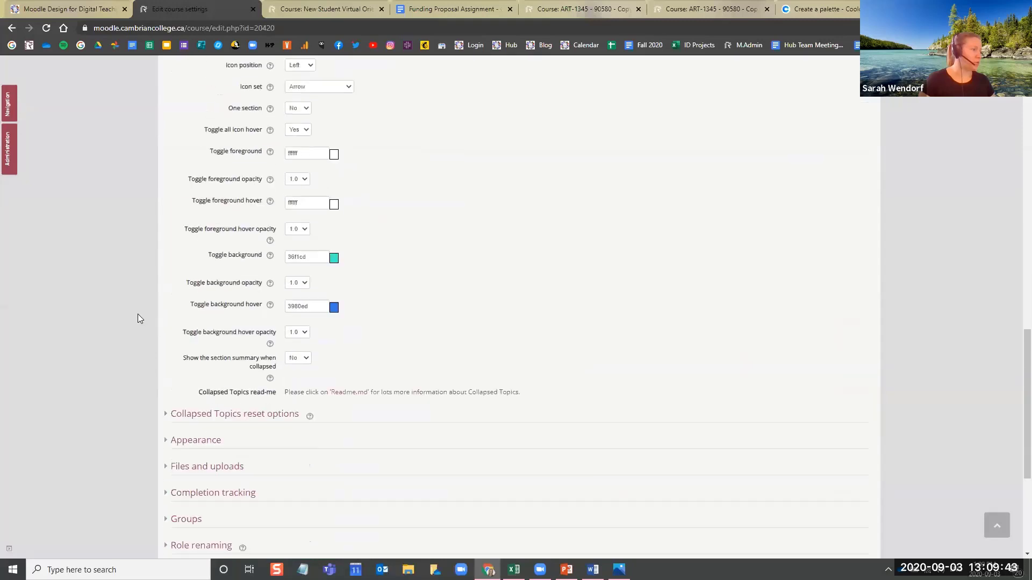
pyautogui.scroll(3, 138, 314)
pyautogui.scroll(-2, 264, 370)
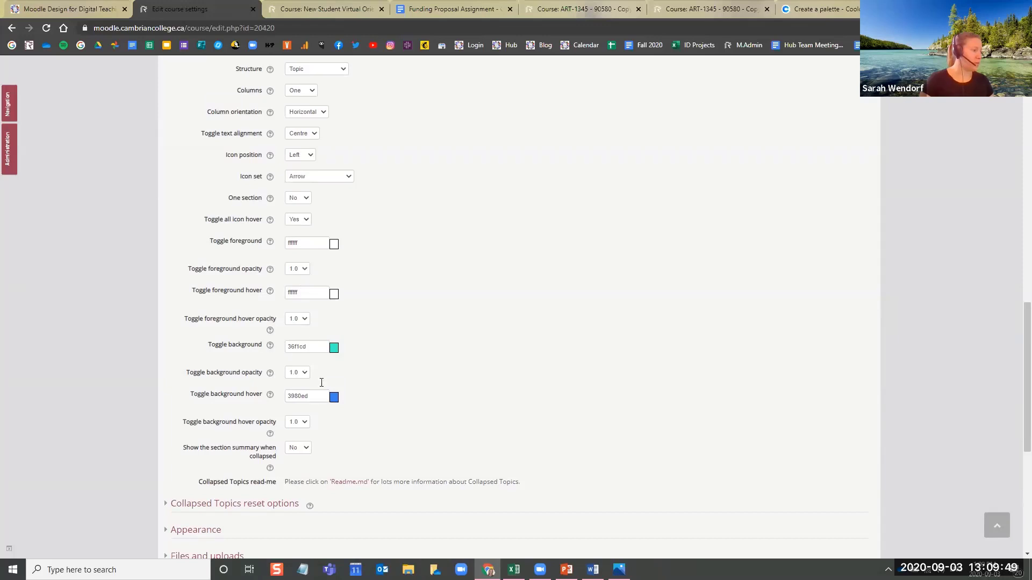
pyautogui.moveTo(310, 398); pyautogui.dragTo(279, 406)
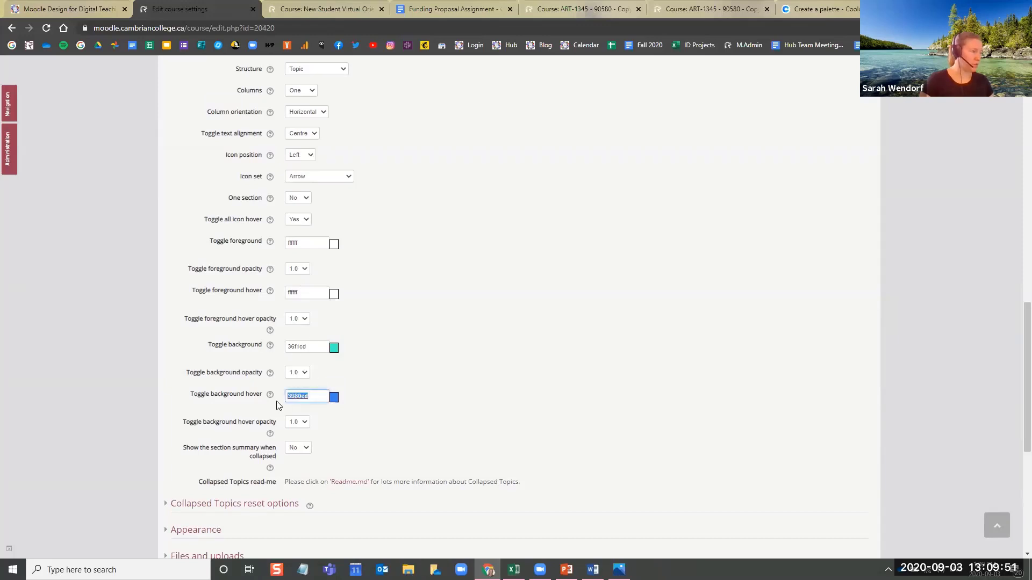
pyautogui.click(319, 346)
pyautogui.moveTo(310, 345); pyautogui.dragTo(277, 348)
pyautogui.hotkey('ctrl', 'c')
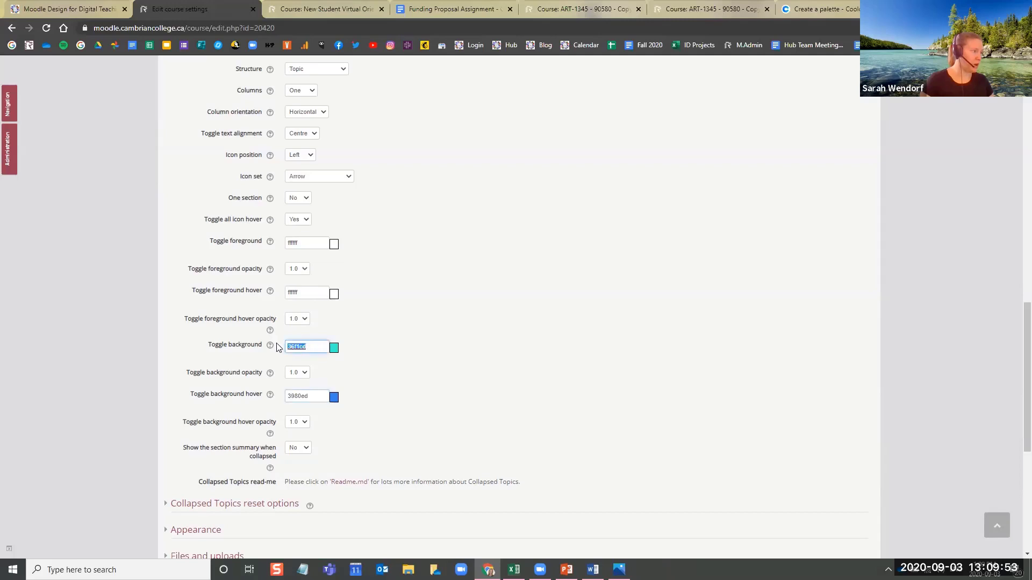
pyautogui.moveTo(310, 287); pyautogui.dragTo(269, 290)
pyautogui.hotkey('ctrl', 'v')
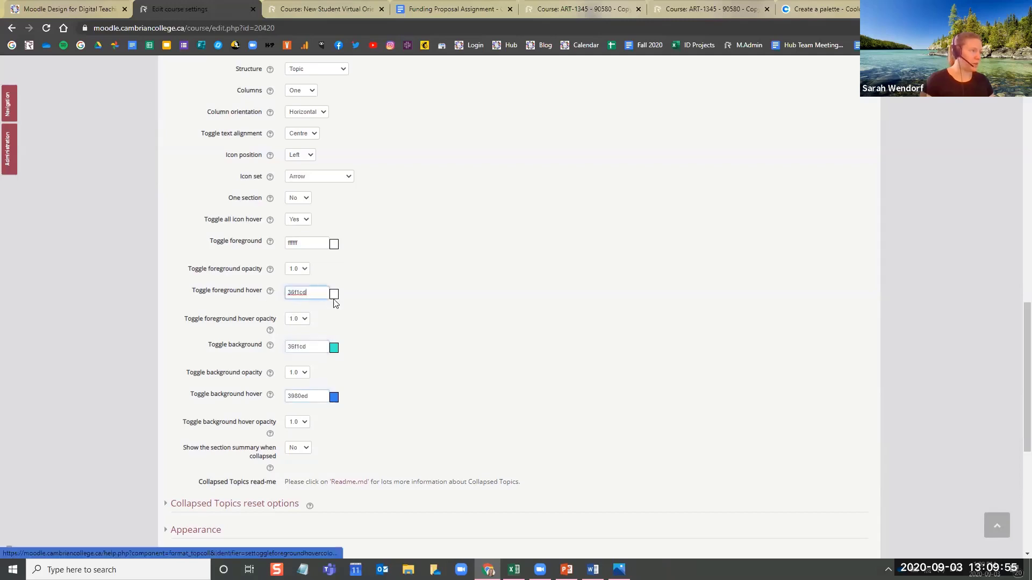
# Copy the Toggle background hover colour 3980ed into the Toggle foreground setting, and save and display the course
pyautogui.click(312, 346)
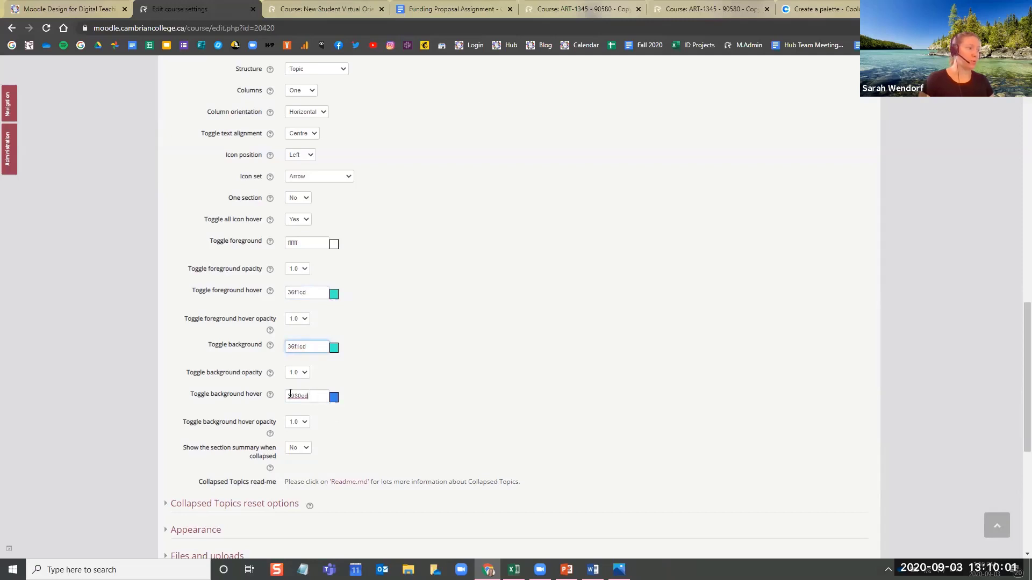
pyautogui.moveTo(290, 394); pyautogui.dragTo(263, 392)
pyautogui.hotkey('ctrl', 'c')
pyautogui.click(256, 243)
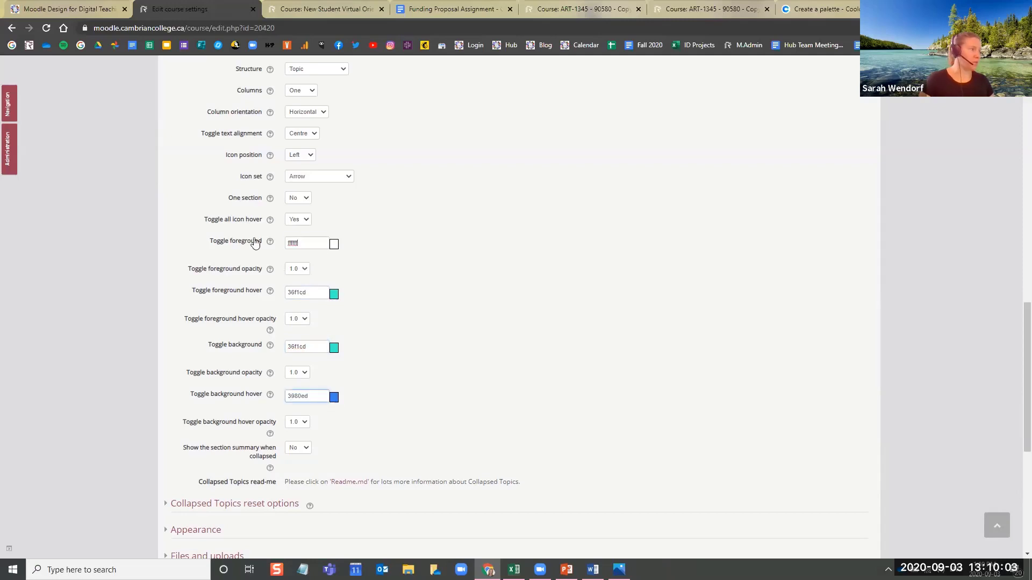
pyautogui.hotkey('ctrl', 'v')
pyautogui.click(322, 348)
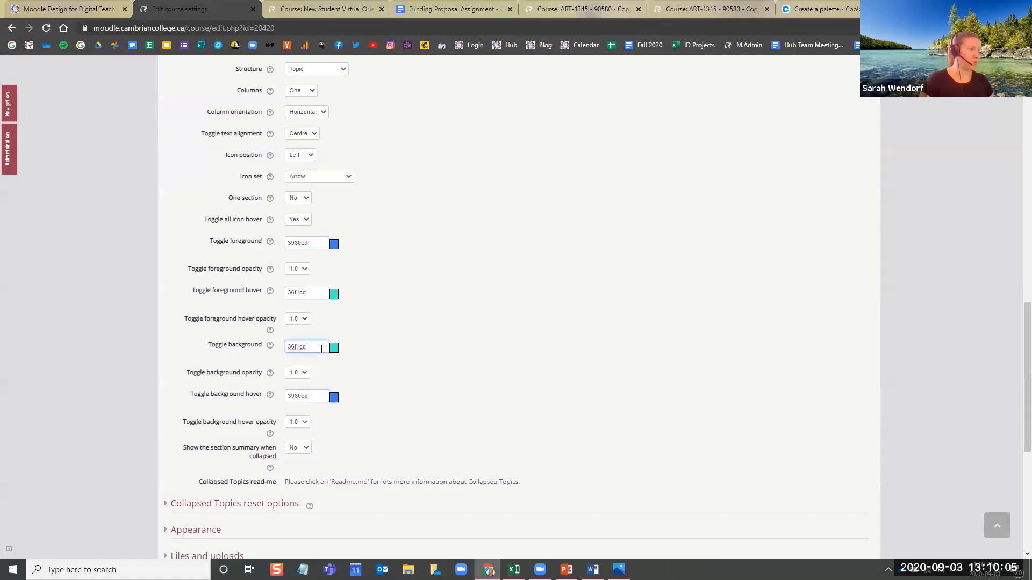
pyautogui.click(442, 400)
pyautogui.scroll(-3, 431, 419)
pyautogui.scroll(-3, 433, 423)
pyautogui.click(312, 377)
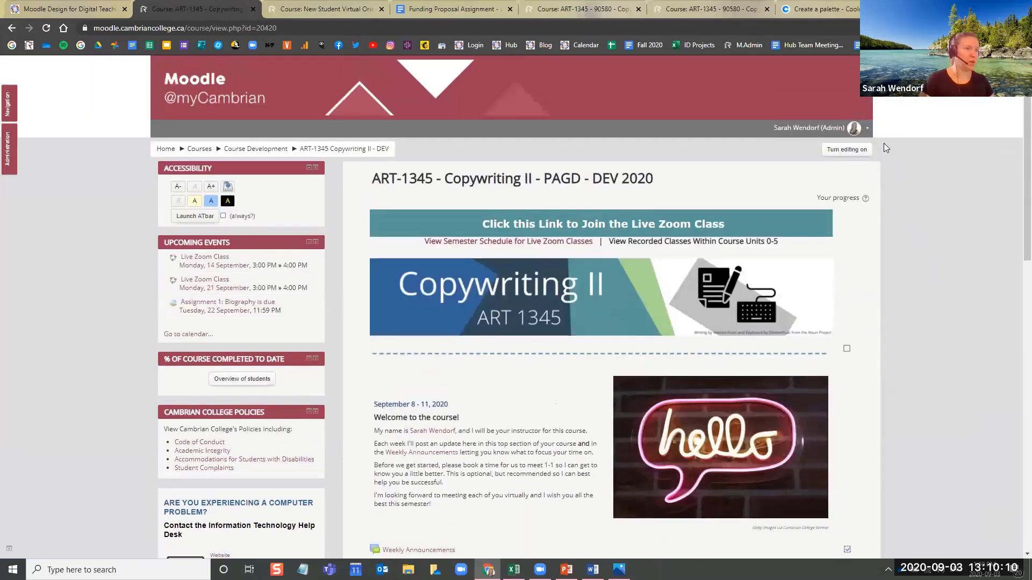
# View the course in the Student role and check the toggles' text colours, both normal and on hover
pyautogui.click(859, 128)
pyautogui.click(838, 248)
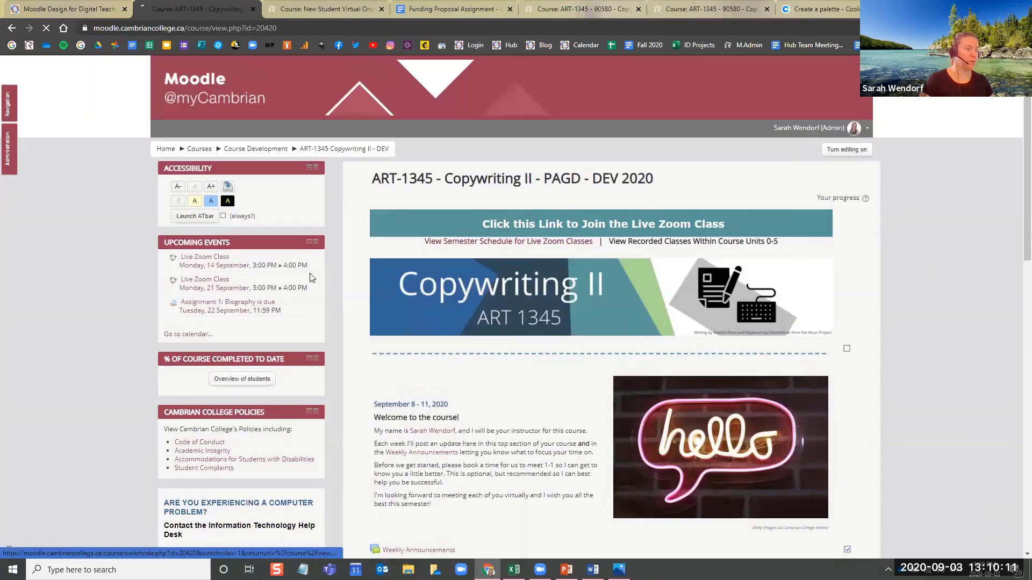
pyautogui.click(209, 303)
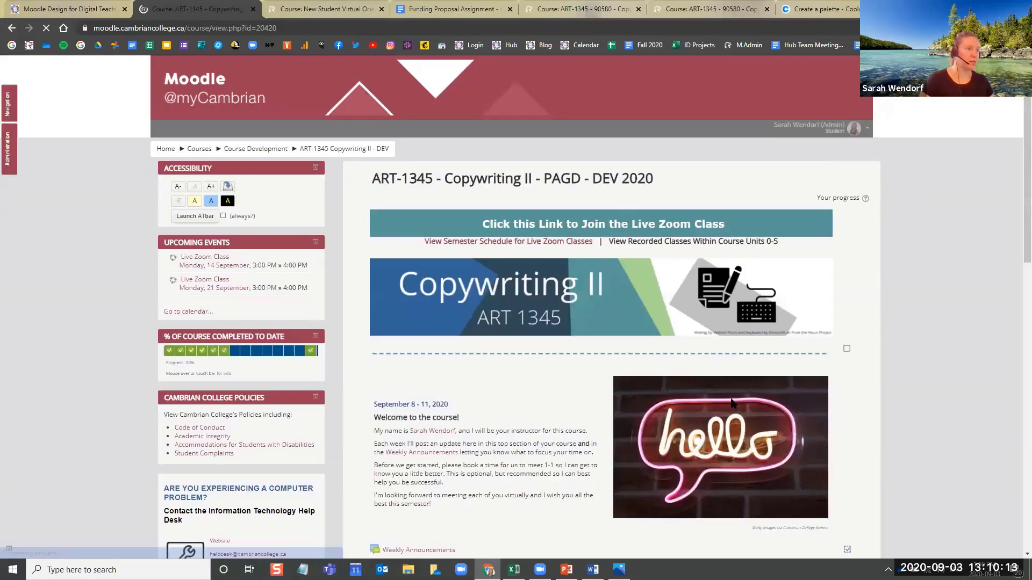
pyautogui.scroll(-10, 920, 405)
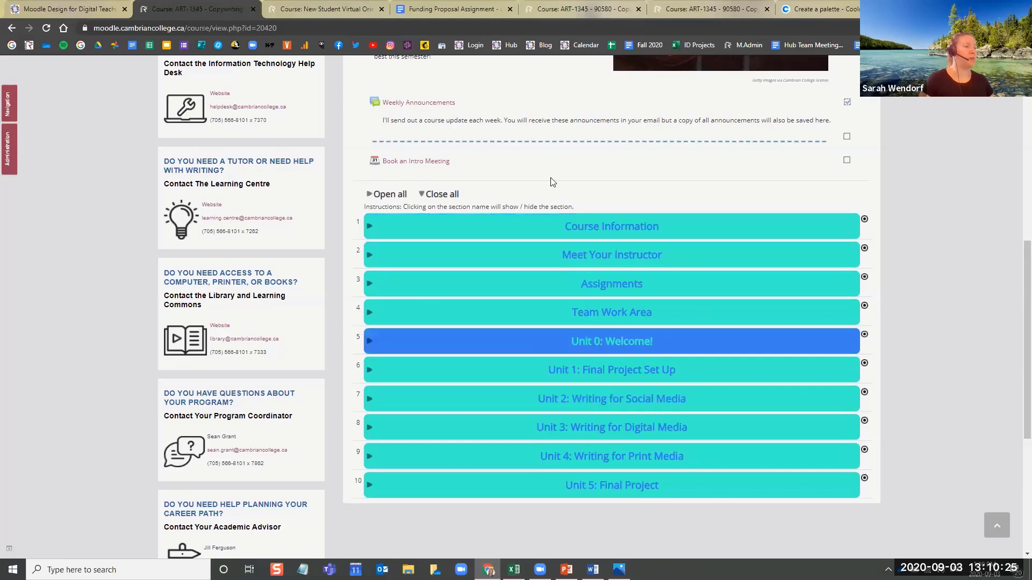
pyautogui.scroll(7, 493, 170)
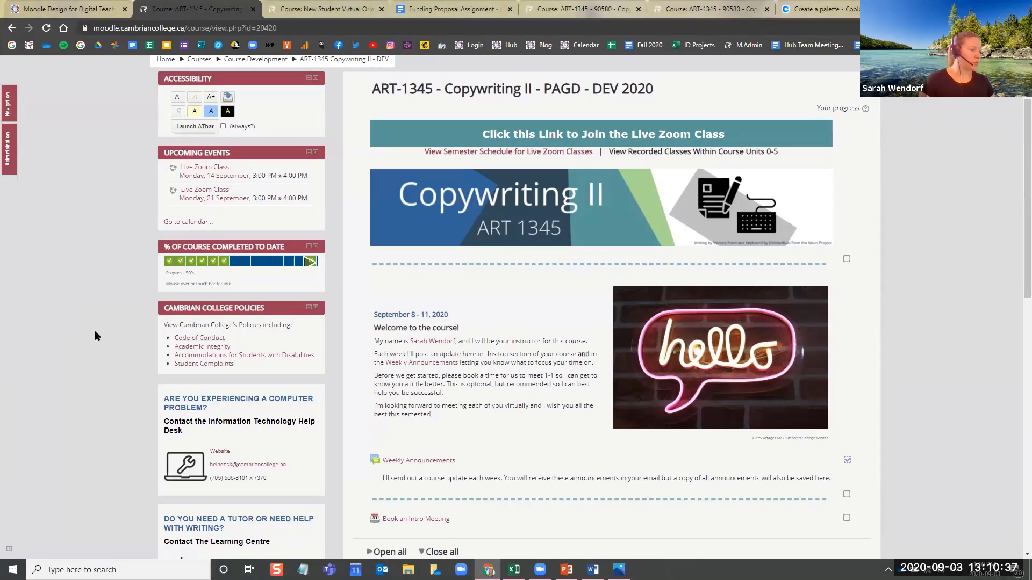
# Switch to the header image template in PowerPoint and arrange it side by side with the Course Colours image in Photos
pyautogui.click(567, 569)
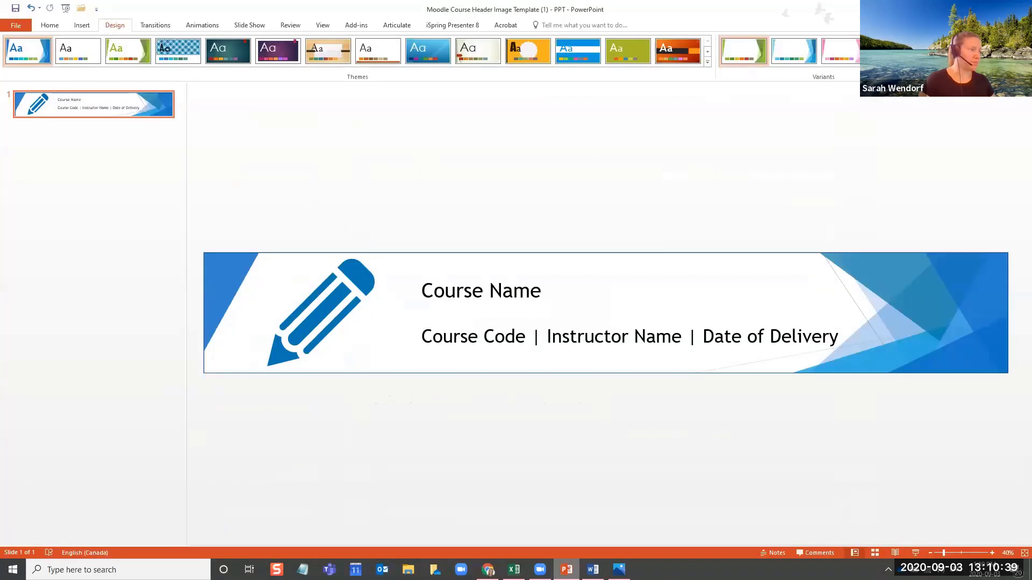
pyautogui.click(619, 569)
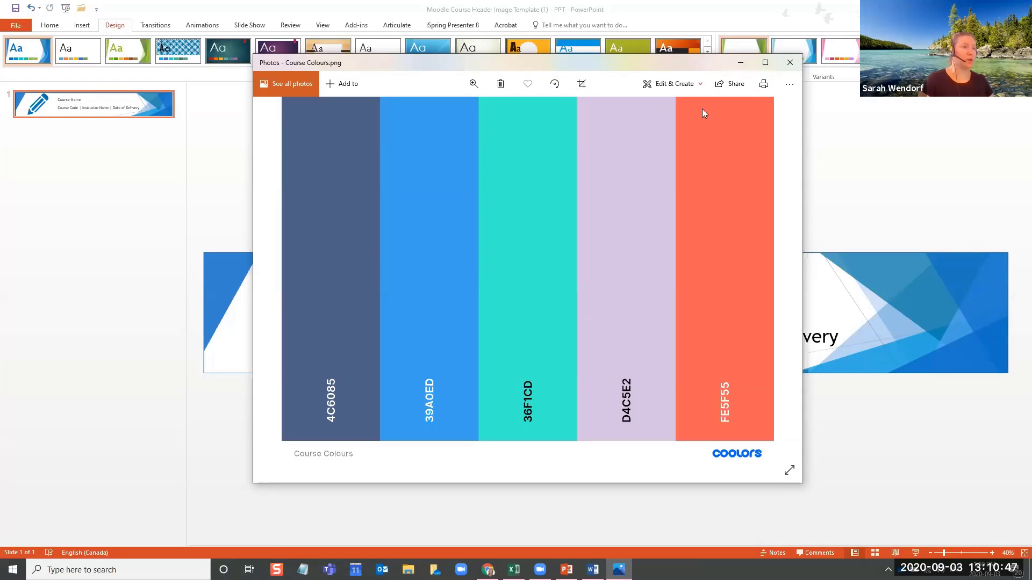
pyautogui.moveTo(671, 59); pyautogui.dragTo(445, 96)
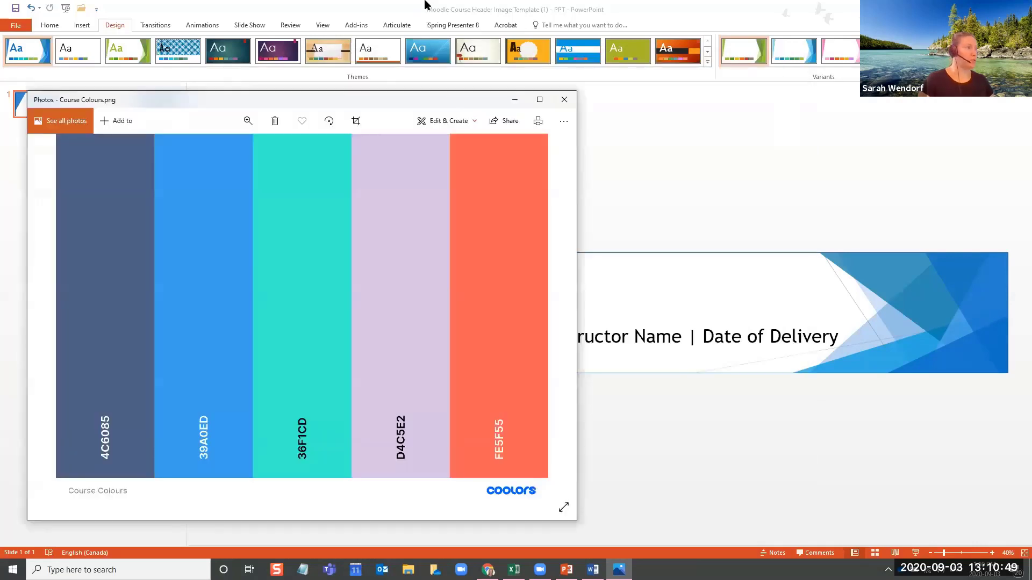
pyautogui.click(371, 3)
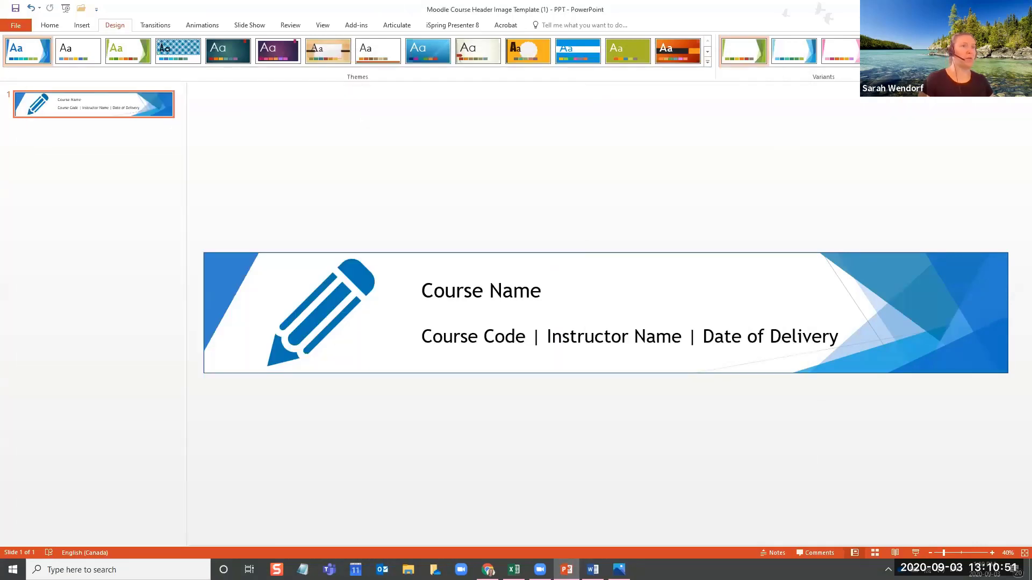
pyautogui.click(995, 8)
pyautogui.moveTo(323, 92); pyautogui.dragTo(424, 36)
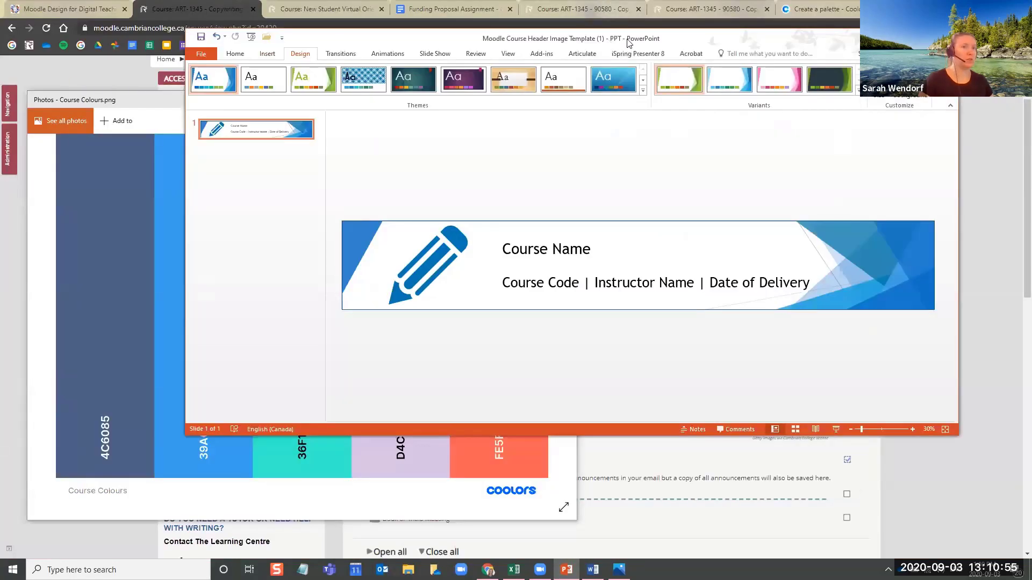
pyautogui.moveTo(627, 43); pyautogui.dragTo(1029, 99)
pyautogui.click(138, 189)
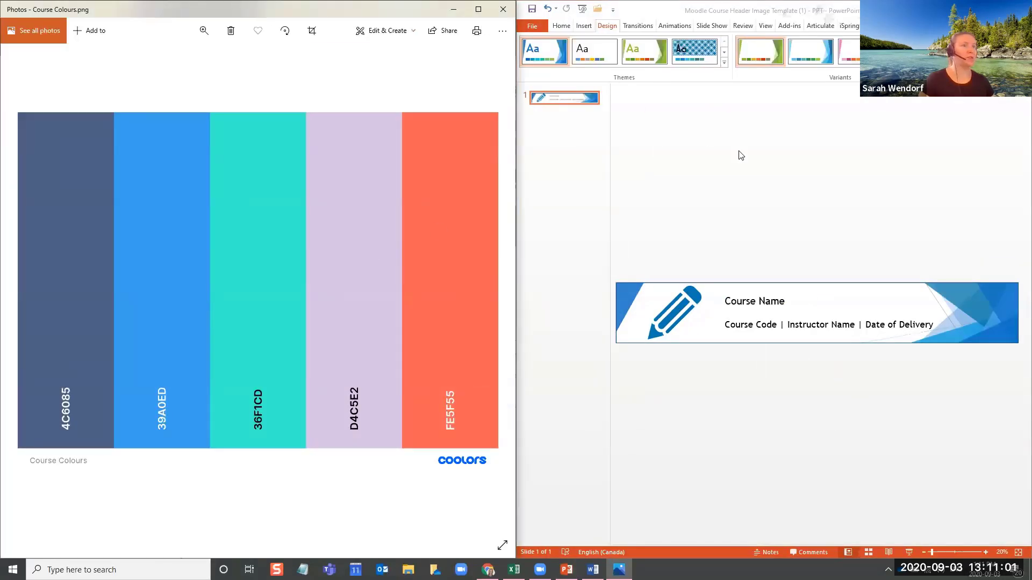
# Start creating a new custom set of theme colours for the header template from the design variants' colour options
pyautogui.click(755, 103)
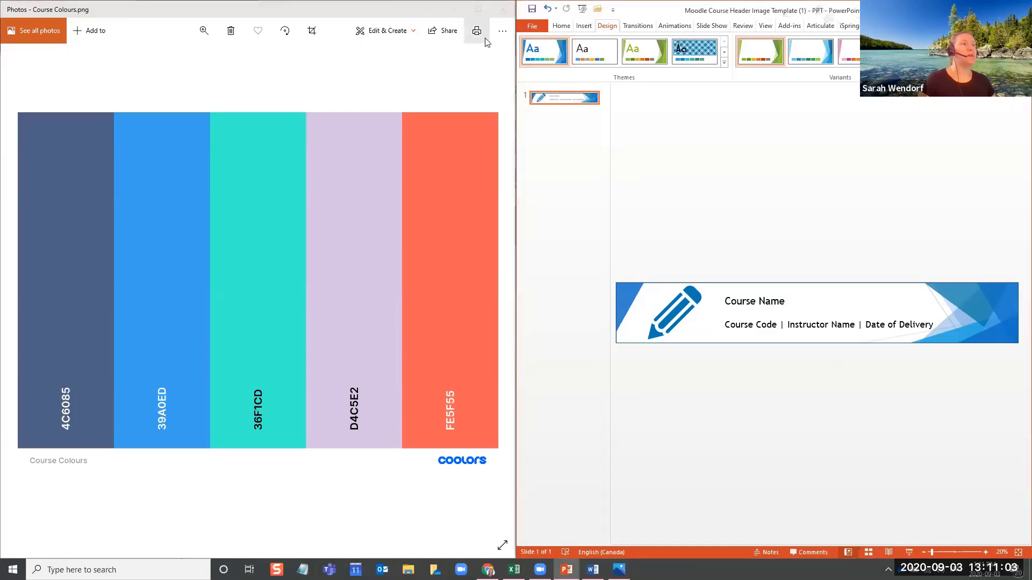
pyautogui.click(585, 27)
pyautogui.click(609, 26)
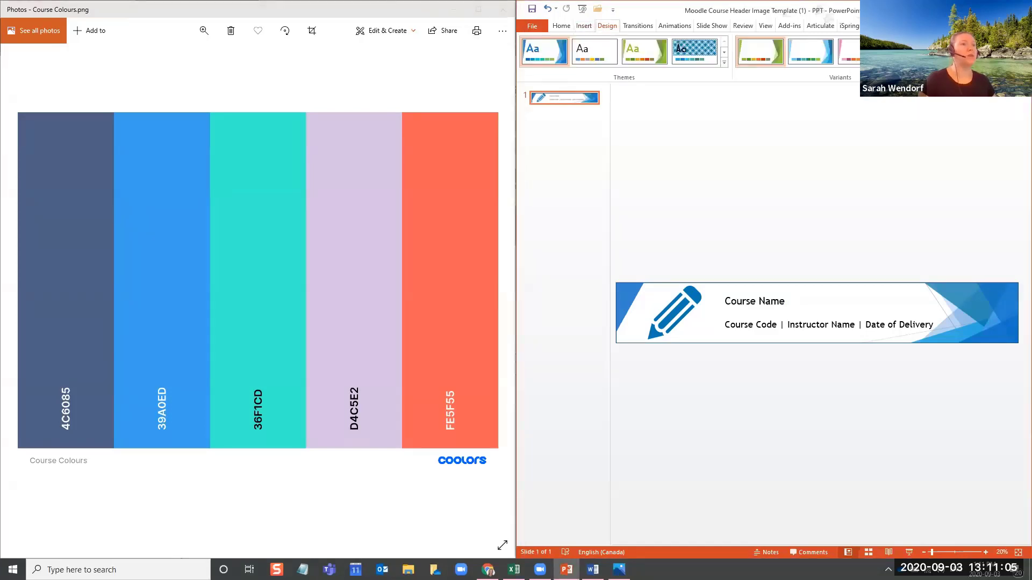
pyautogui.click(940, 62)
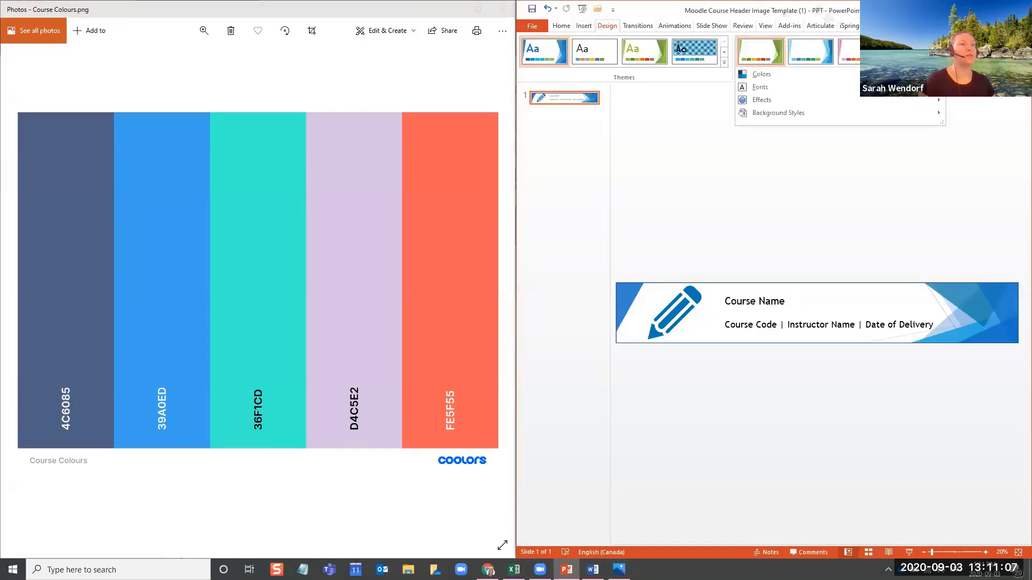
pyautogui.moveTo(914, 74)
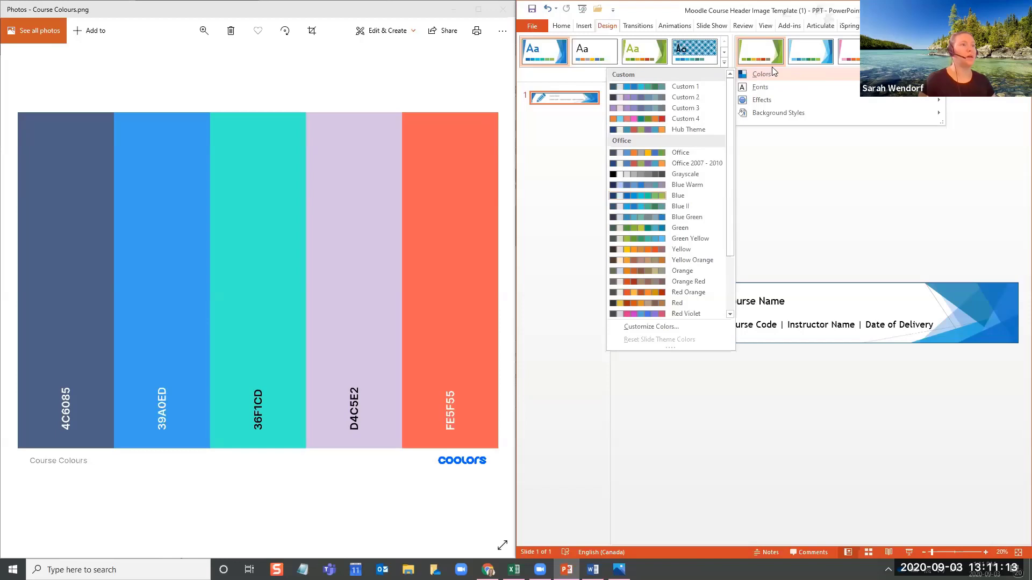
pyautogui.click(665, 332)
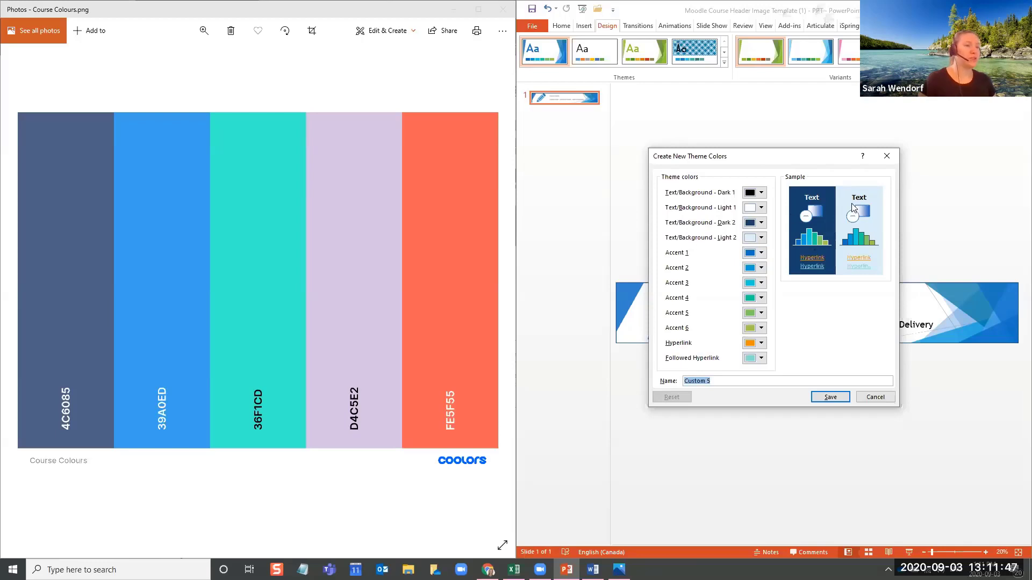
# Open the custom colour definition for Accent 1 and check which colour models and standard colours it offers
pyautogui.click(760, 253)
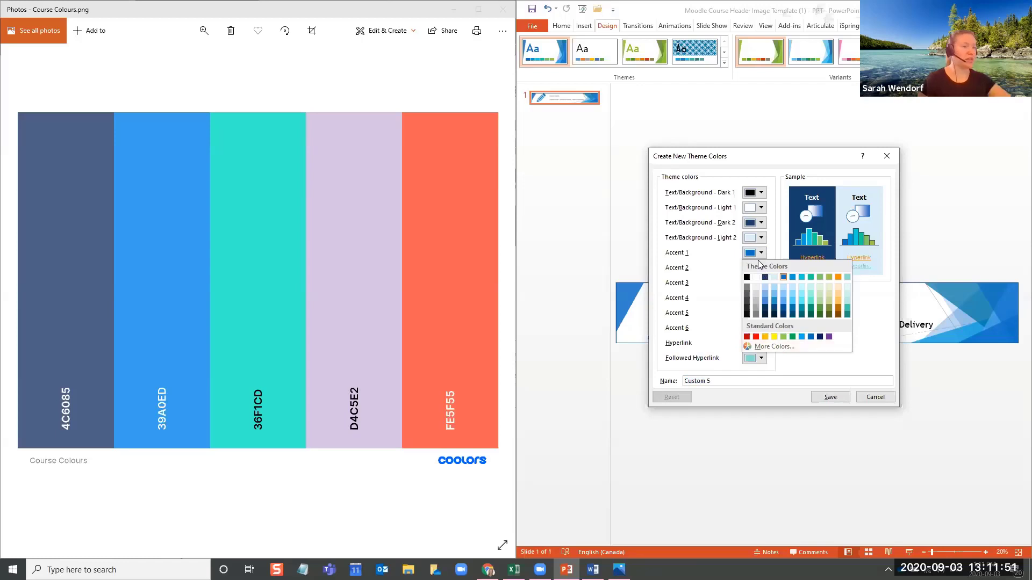
pyautogui.click(755, 348)
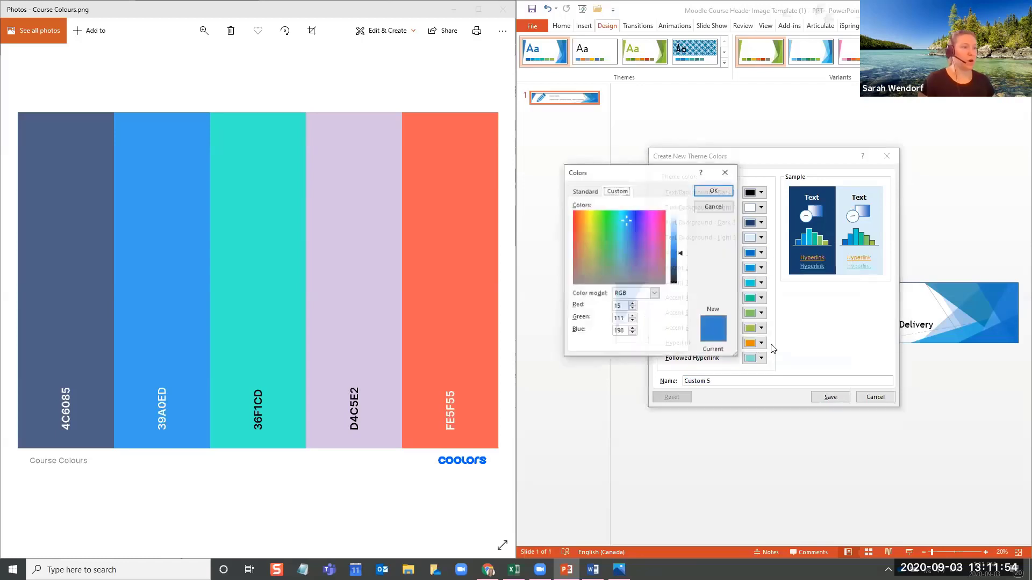
pyautogui.click(636, 294)
pyautogui.click(660, 293)
pyautogui.click(591, 193)
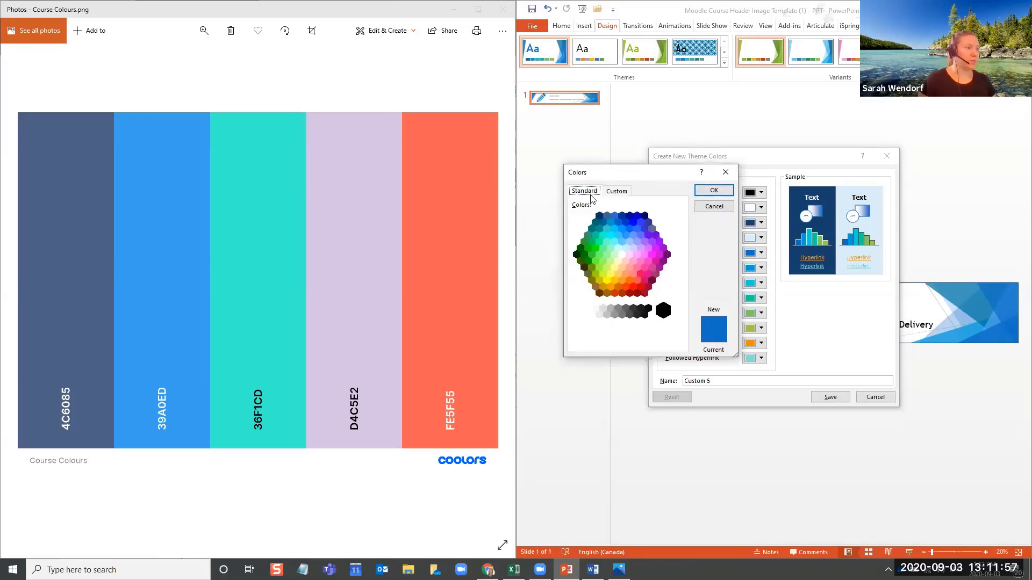
pyautogui.click(611, 193)
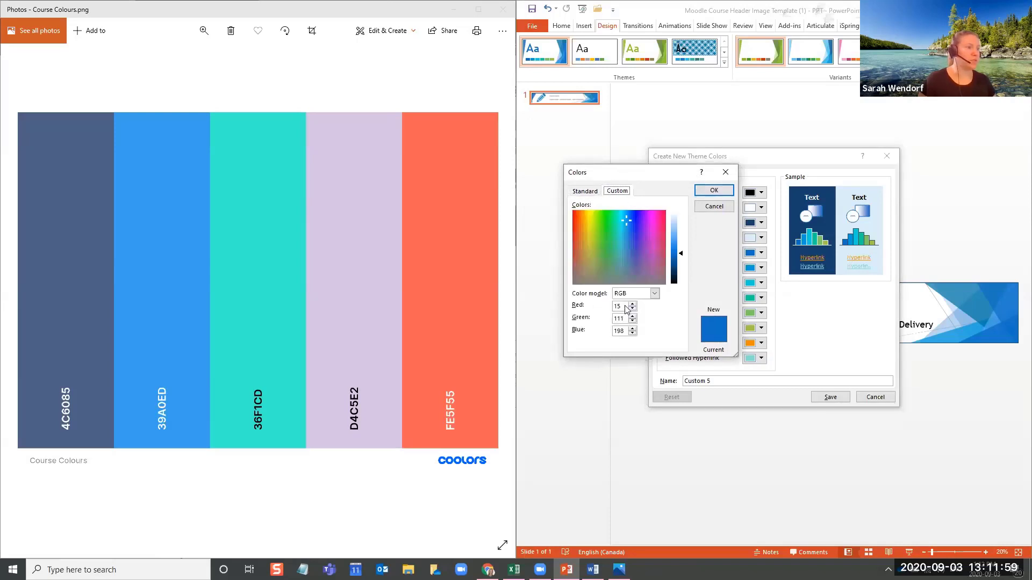
# Switch to Coolors in Chrome, export the palette as a PDF titled Test, and open the exported file
pyautogui.click(499, 553)
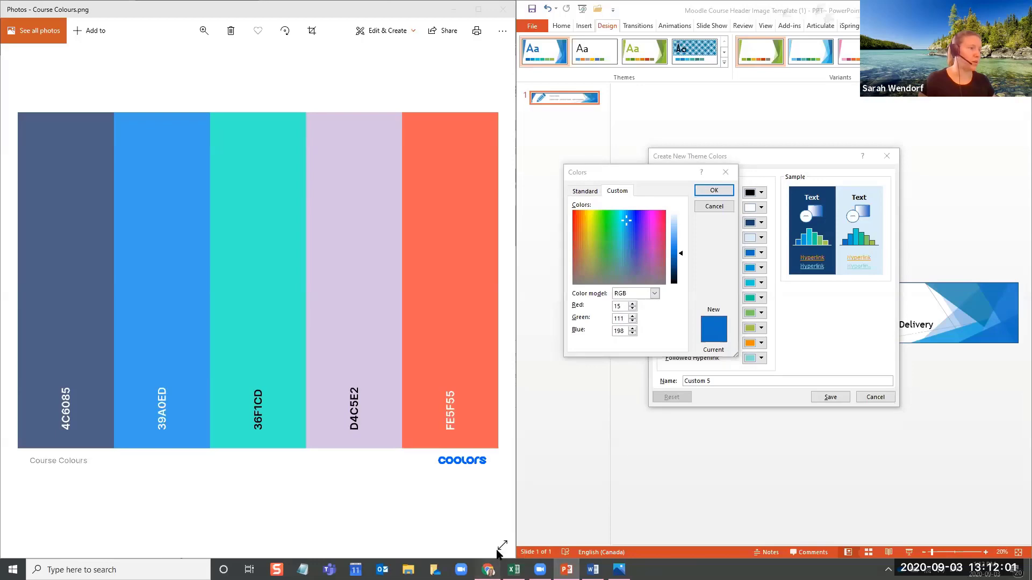
pyautogui.click(488, 570)
pyautogui.click(814, 9)
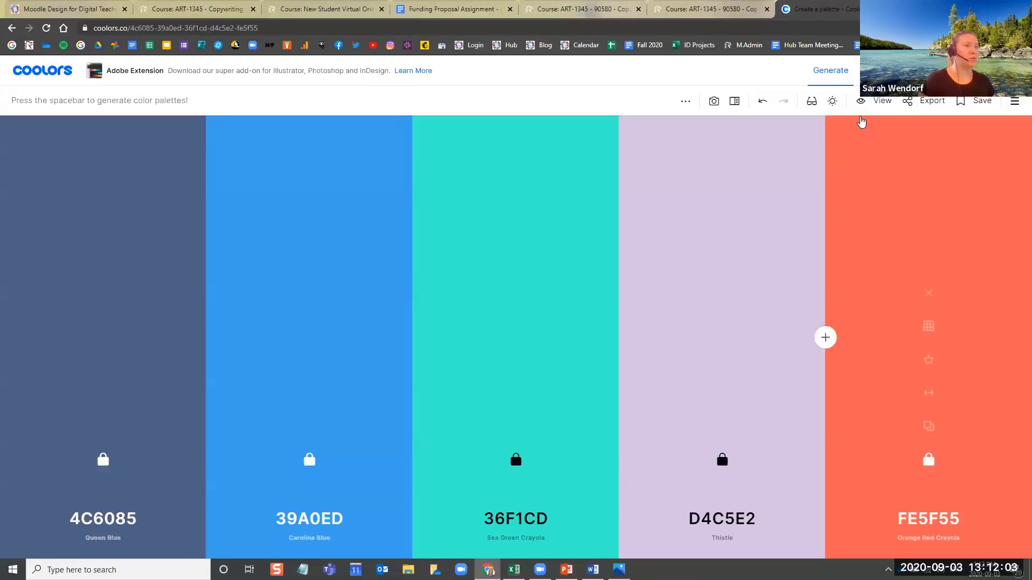
pyautogui.click(926, 102)
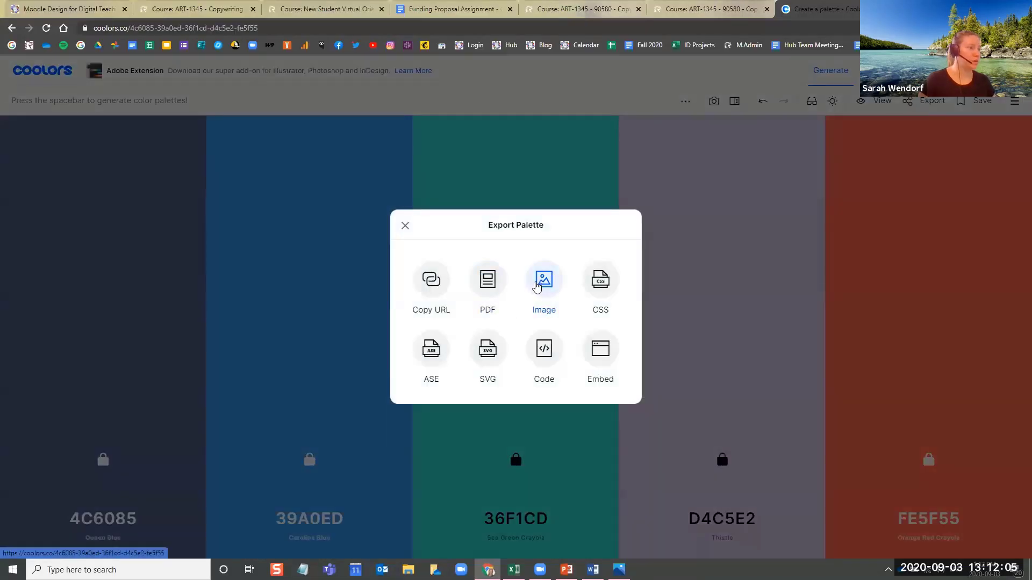
pyautogui.click(488, 281)
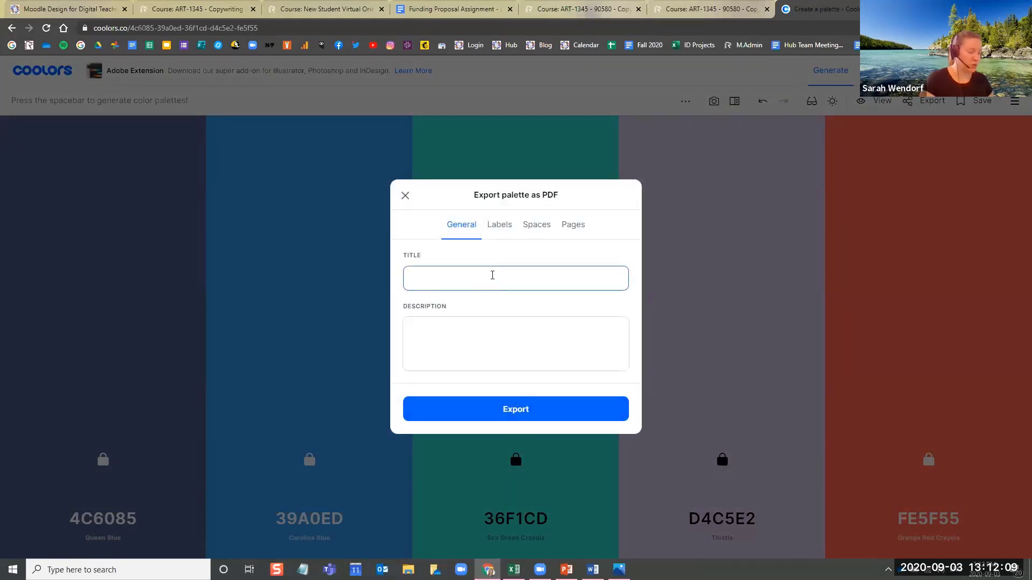
pyautogui.write('Test')
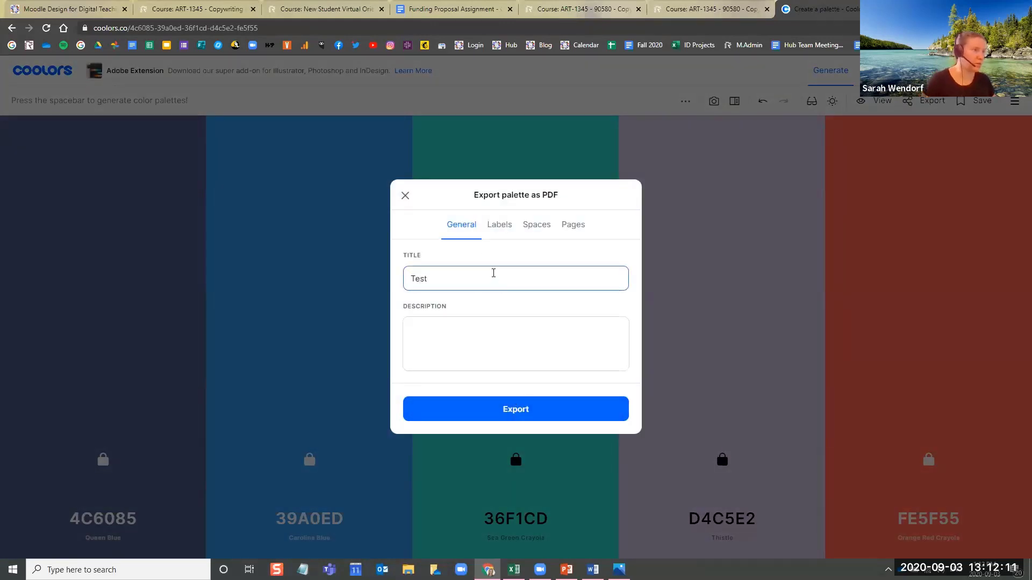
pyautogui.click(514, 407)
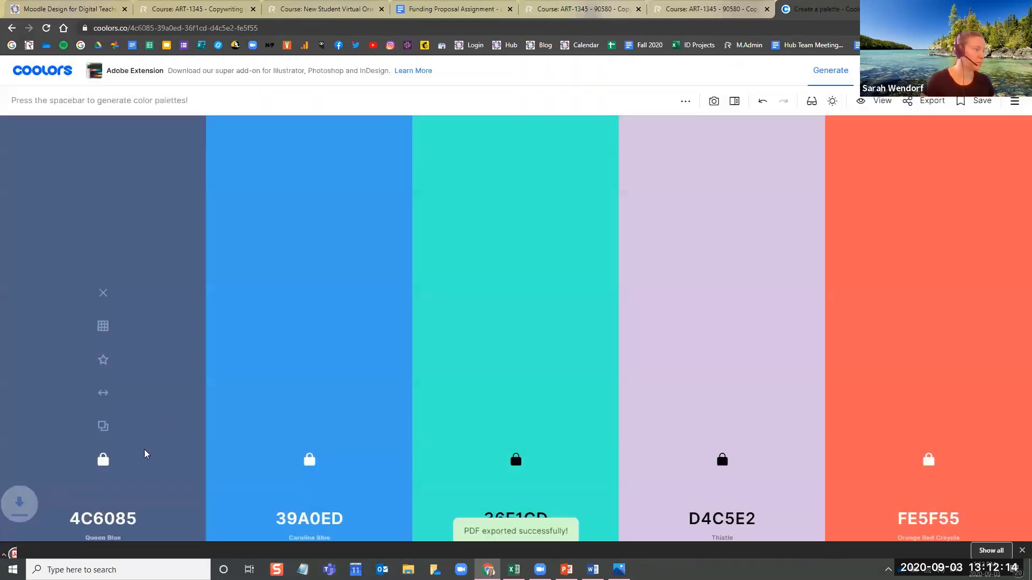
pyautogui.click(59, 548)
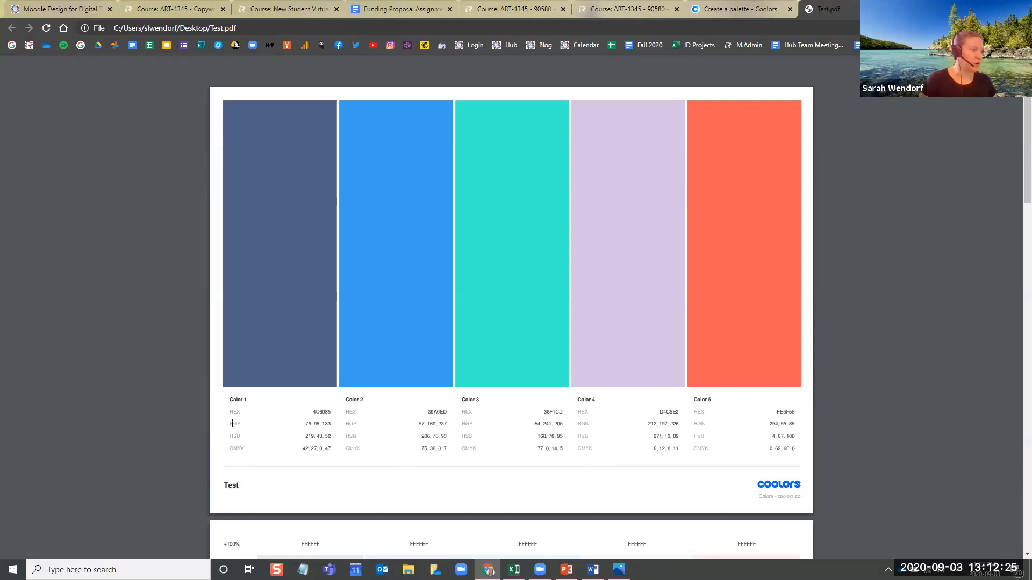
# Examine the HEX and RGB values listed under Color 1 in the palette PDF
pyautogui.moveTo(303, 423); pyautogui.dragTo(330, 424)
pyautogui.click(228, 426)
pyautogui.moveTo(229, 424); pyautogui.dragTo(331, 425)
pyautogui.click(333, 424)
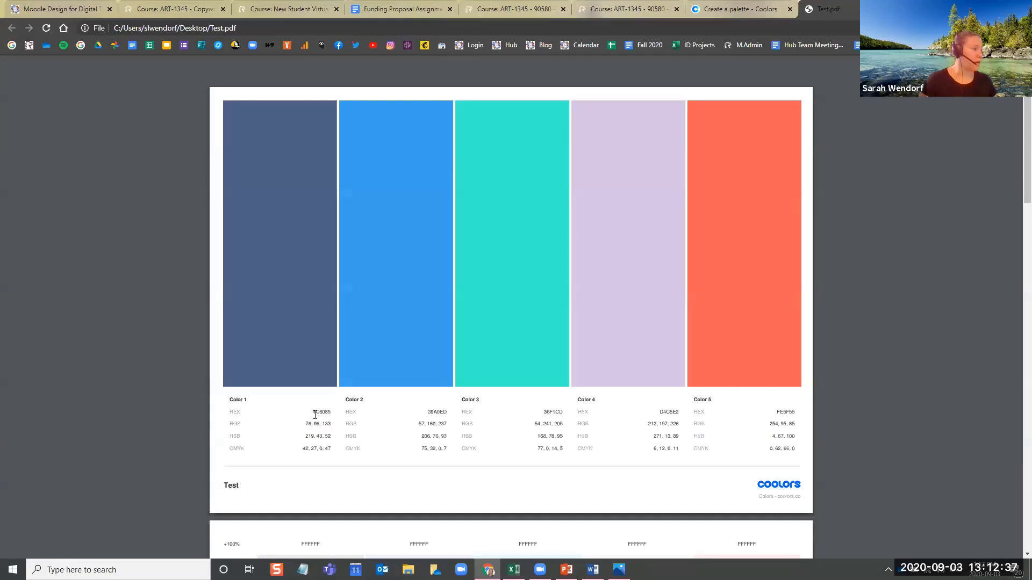
pyautogui.doubleClick(331, 414)
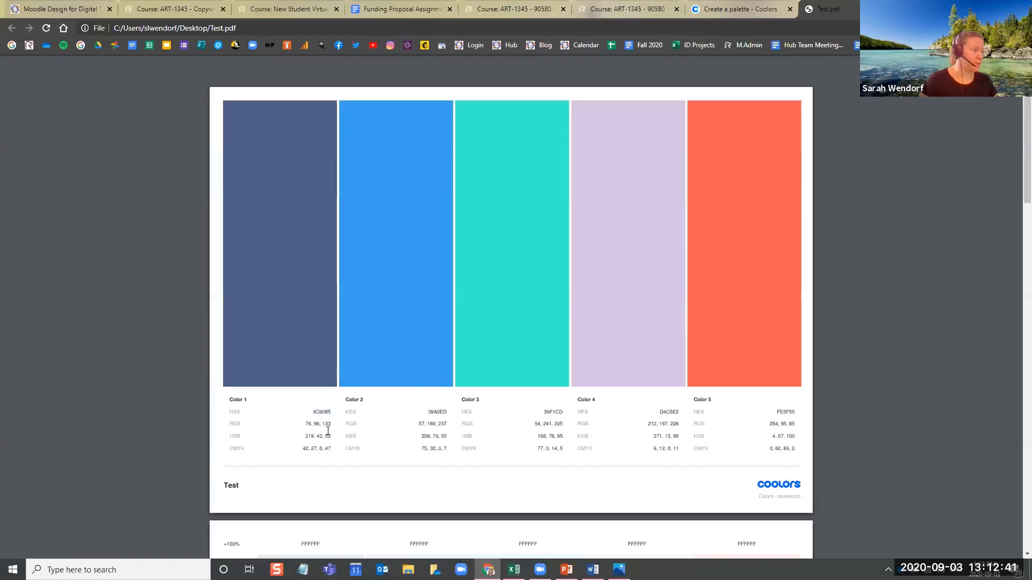
pyautogui.moveTo(301, 423); pyautogui.dragTo(336, 427)
pyautogui.click(306, 428)
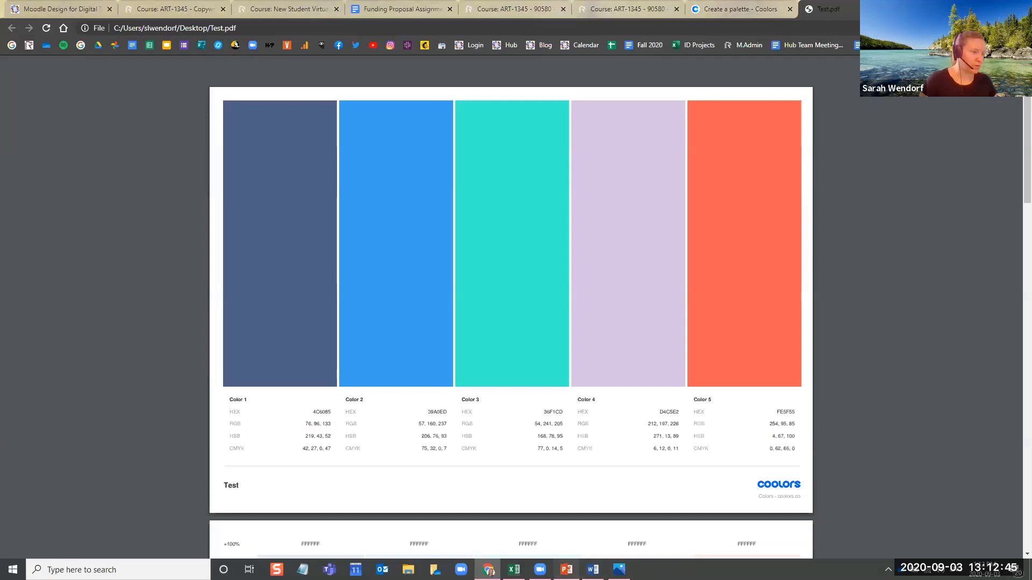
# Switch back to PowerPoint and set the Accent 1 theme colour to RGB 76, 96, 133
pyautogui.click(566, 570)
pyautogui.doubleClick(622, 305)
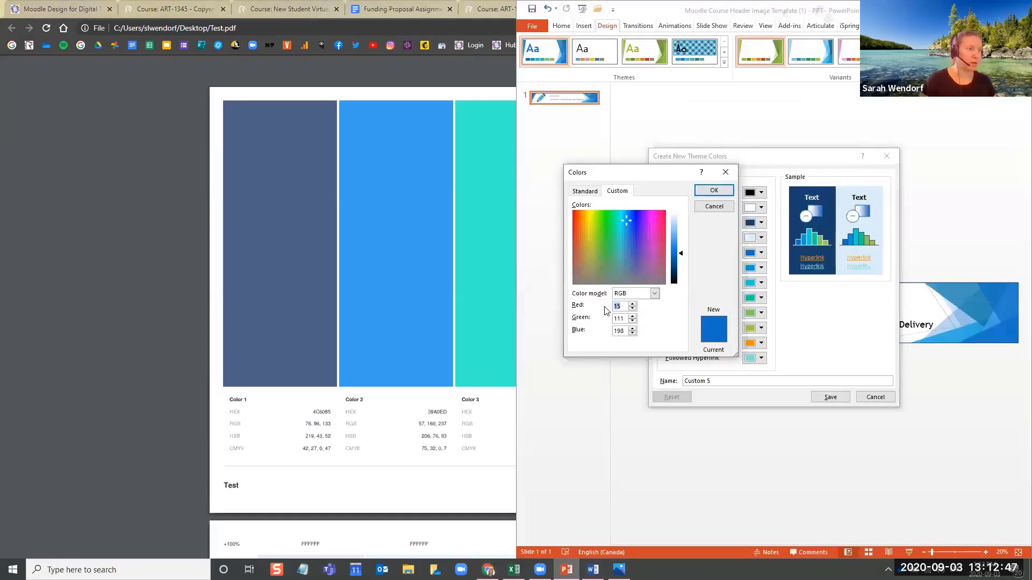
pyautogui.write('76')
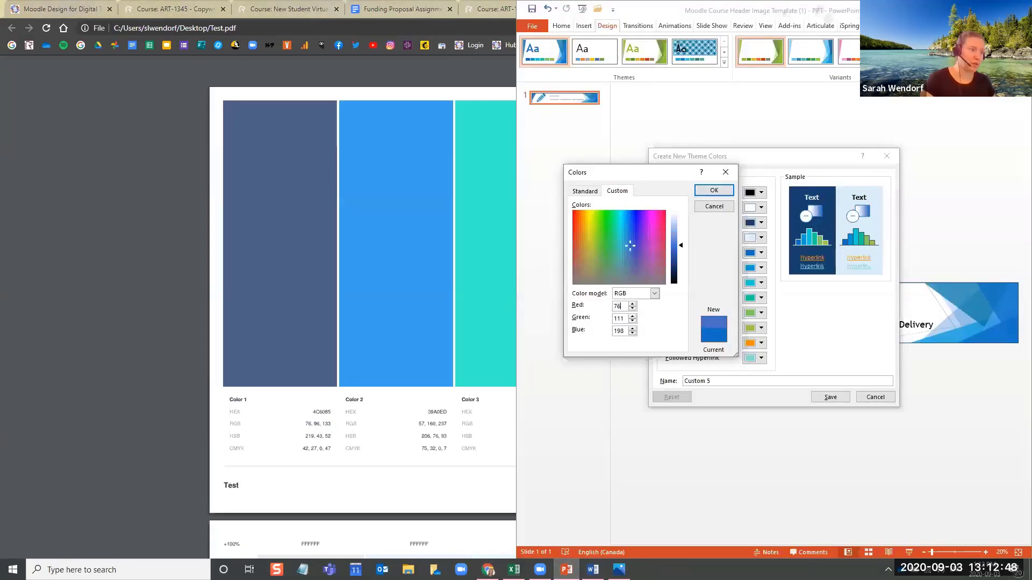
pyautogui.doubleClick(619, 318)
pyautogui.write('96')
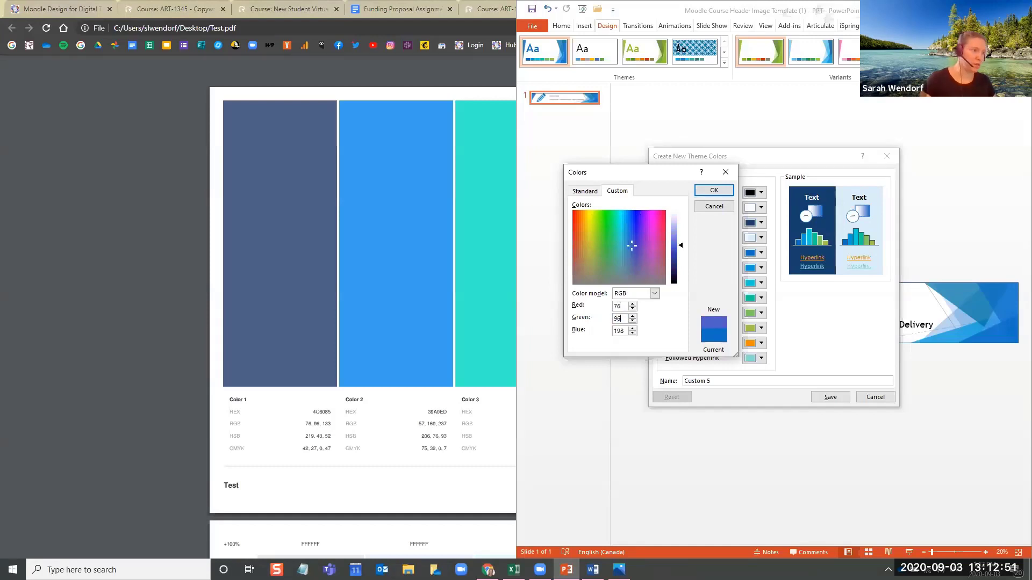
pyautogui.doubleClick(621, 331)
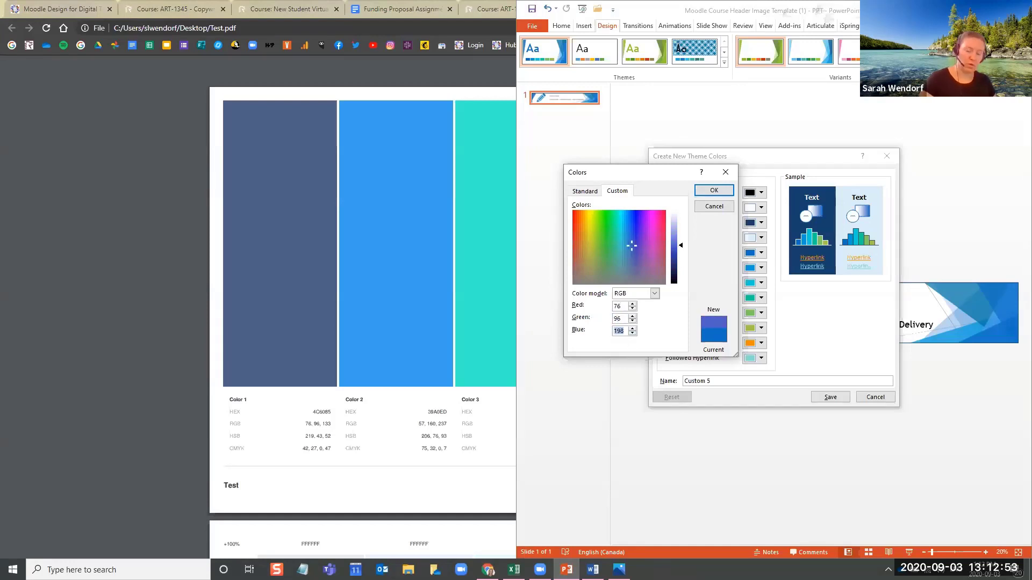
pyautogui.write('133')
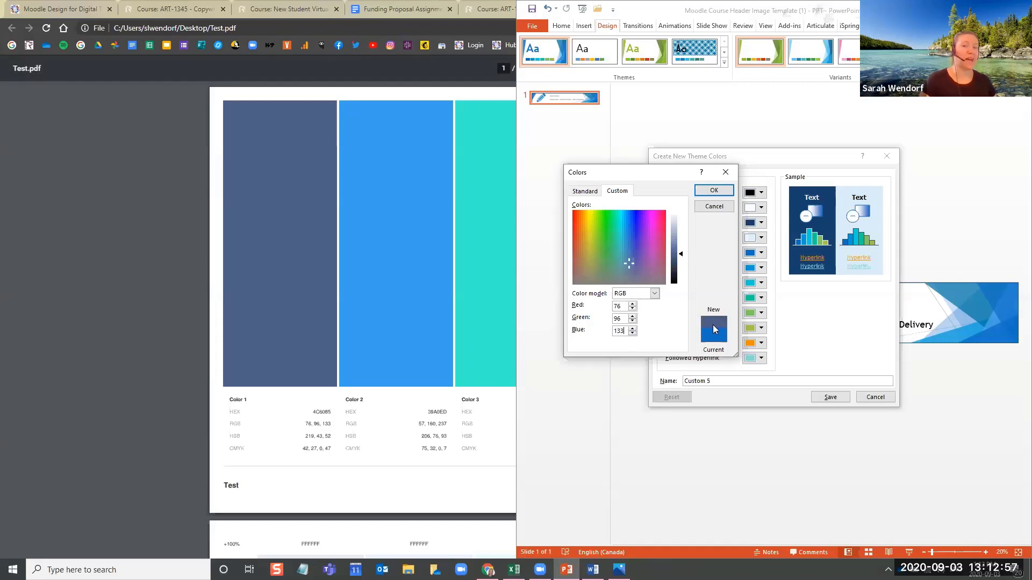
pyautogui.click(714, 191)
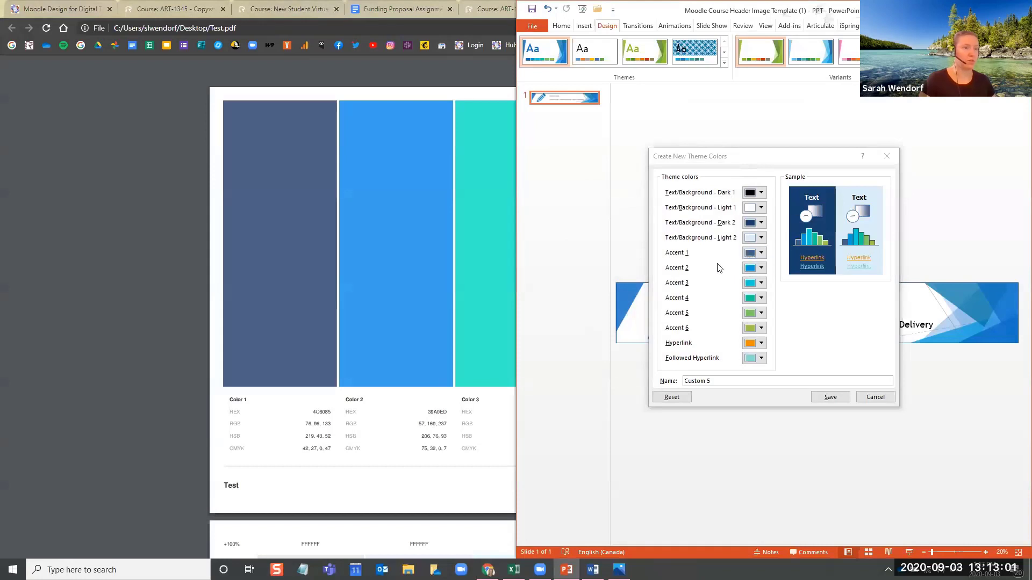
# Open the custom colour definition for Accent 2 and return to the palette PDF in Chrome to consult its RGB values
pyautogui.click(761, 268)
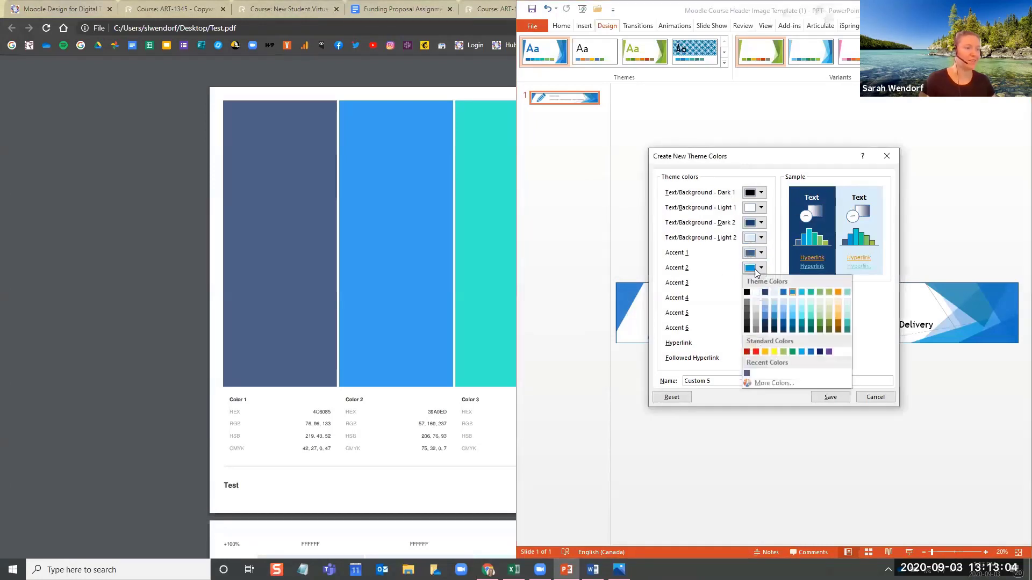
pyautogui.click(776, 383)
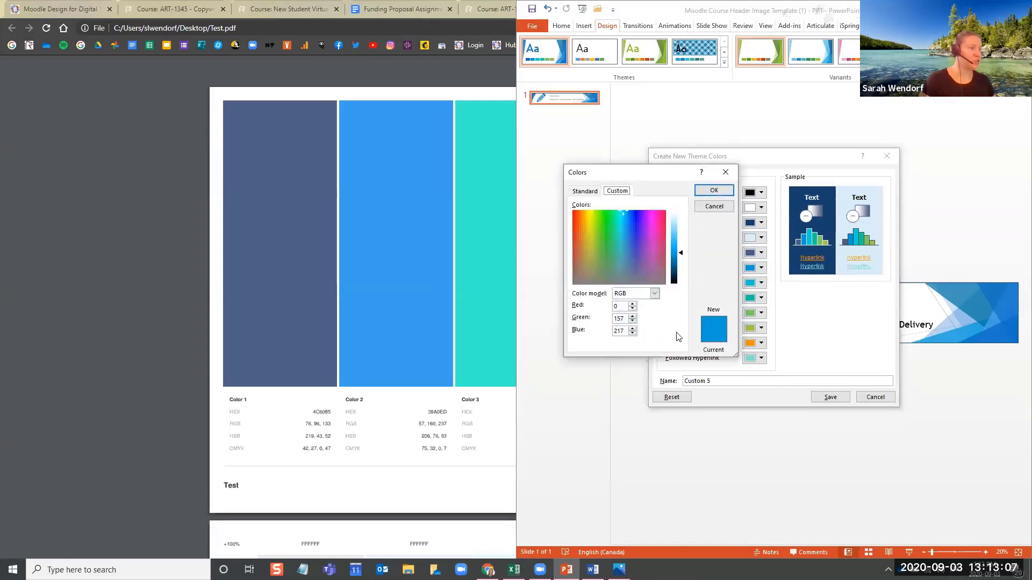
pyautogui.click(460, 93)
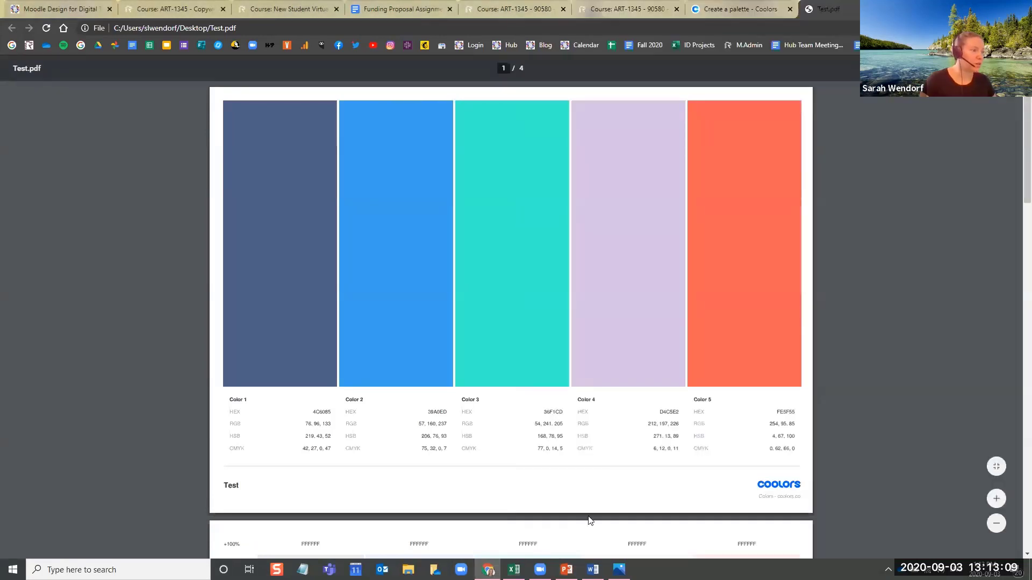
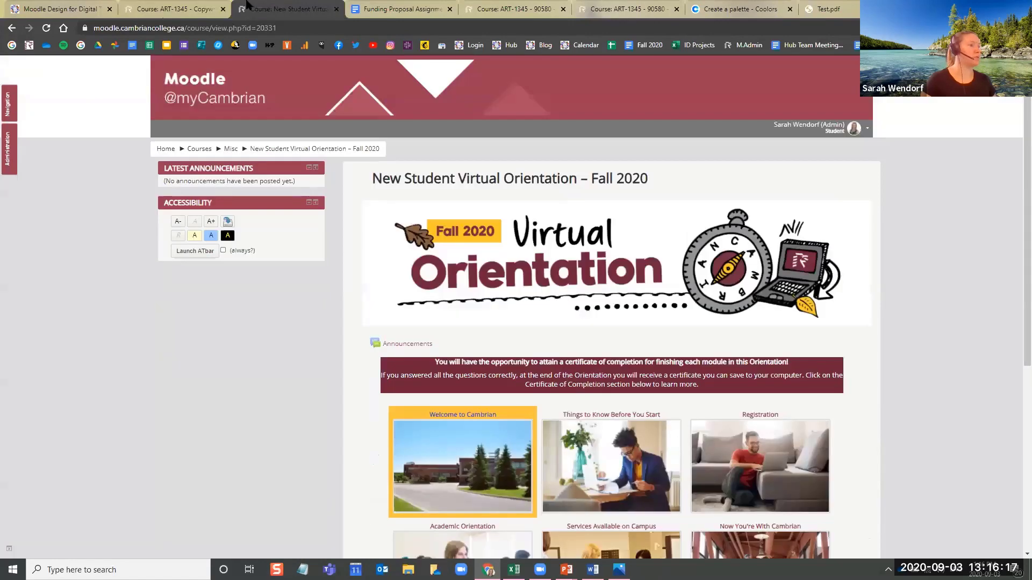
# Examine the ART-1345 Copywriting II course page, from its header banner to the coloured unit toggles
pyautogui.click(181, 2)
pyautogui.scroll(-10, 335, 310)
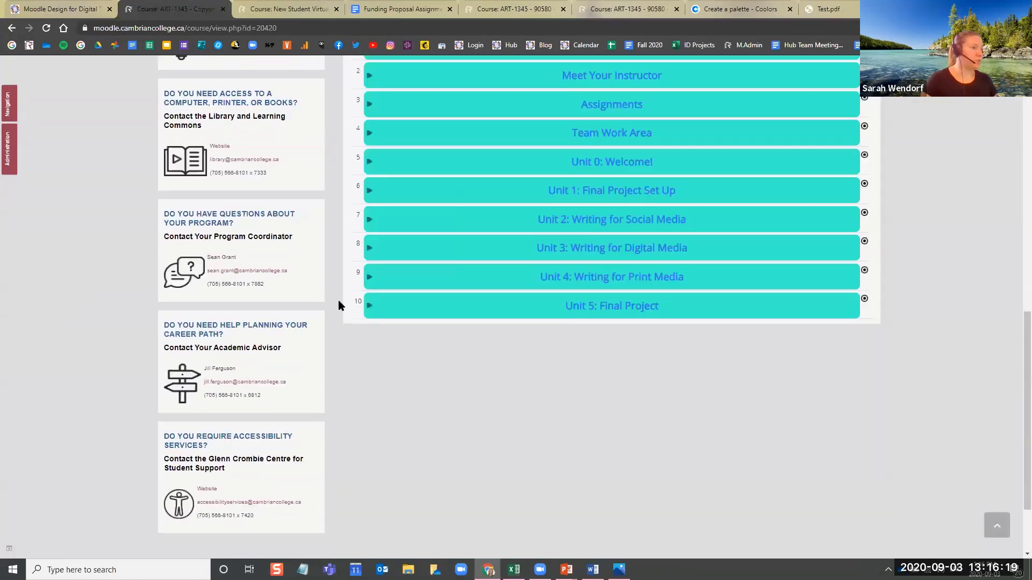
pyautogui.scroll(2, 385, 346)
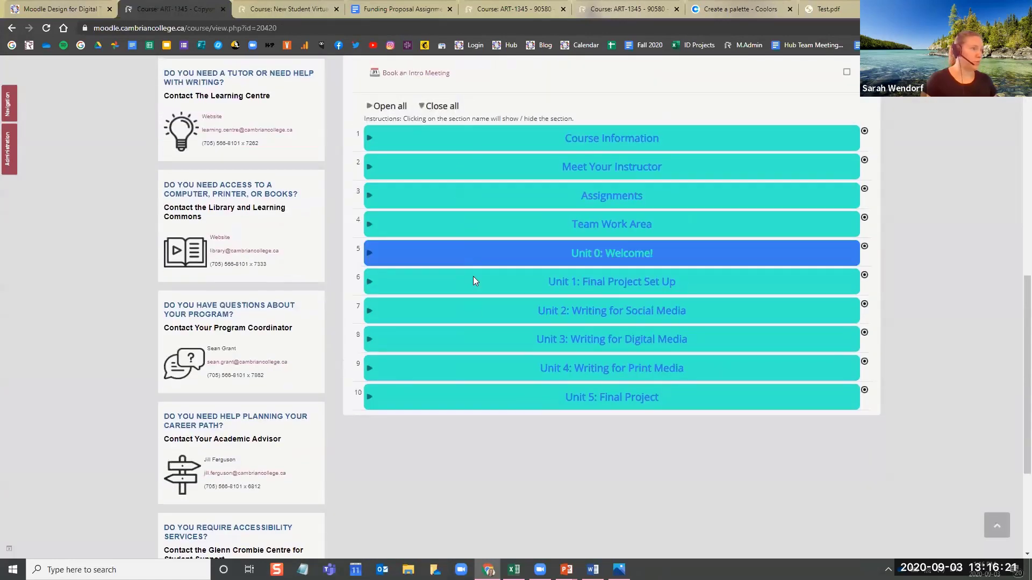
pyautogui.scroll(5, 473, 276)
pyautogui.scroll(5, 676, 203)
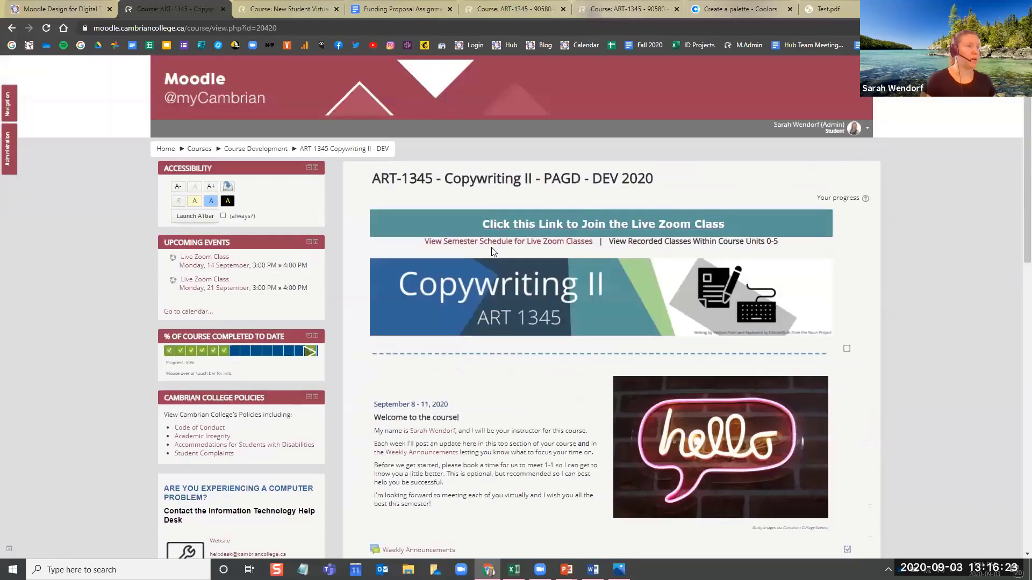
pyautogui.scroll(-3, 693, 290)
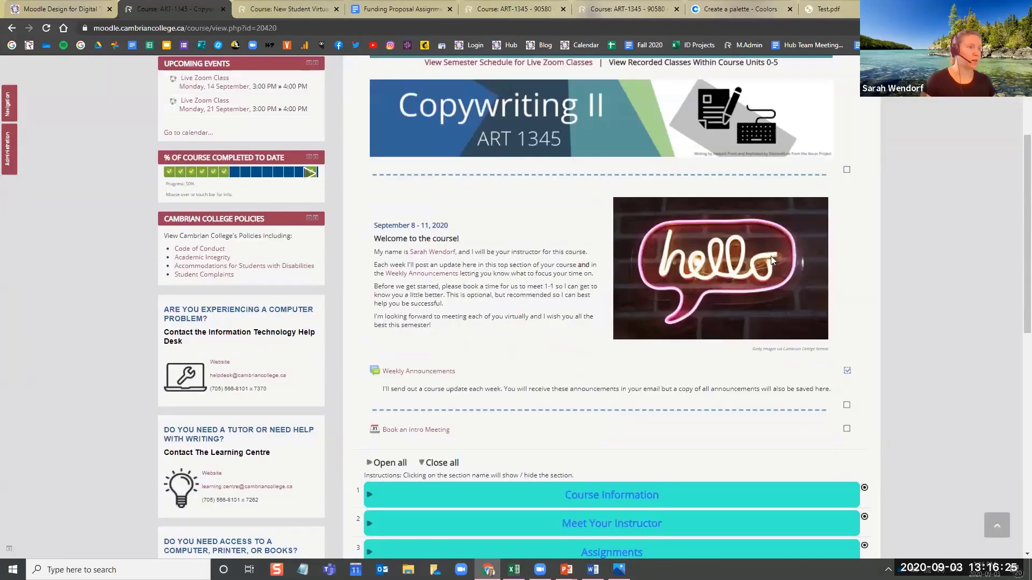
pyautogui.scroll(-5, 771, 256)
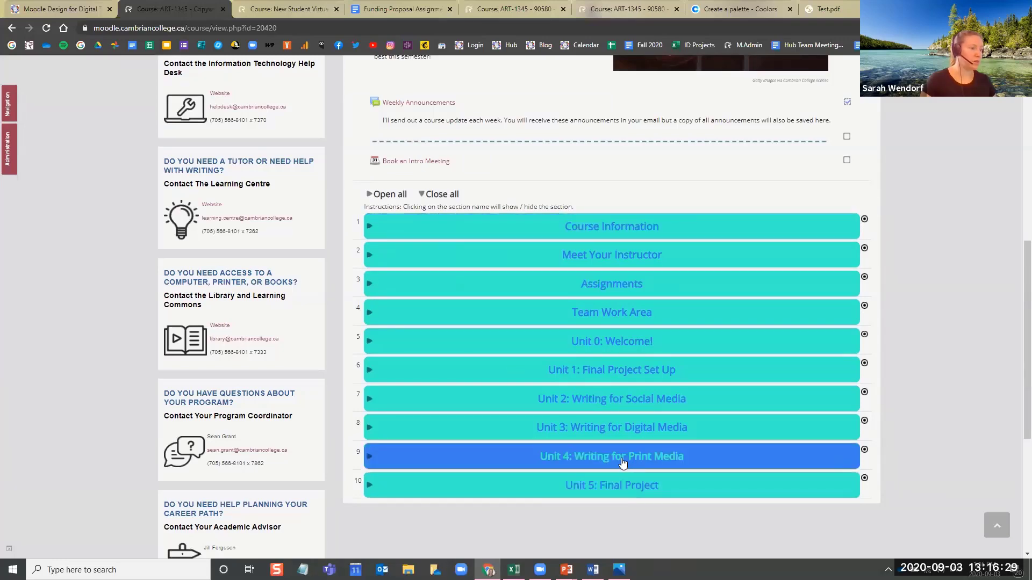
# Switch to PowerPoint and create a new blank presentation
pyautogui.moveTo(566, 570)
pyautogui.click(652, 530)
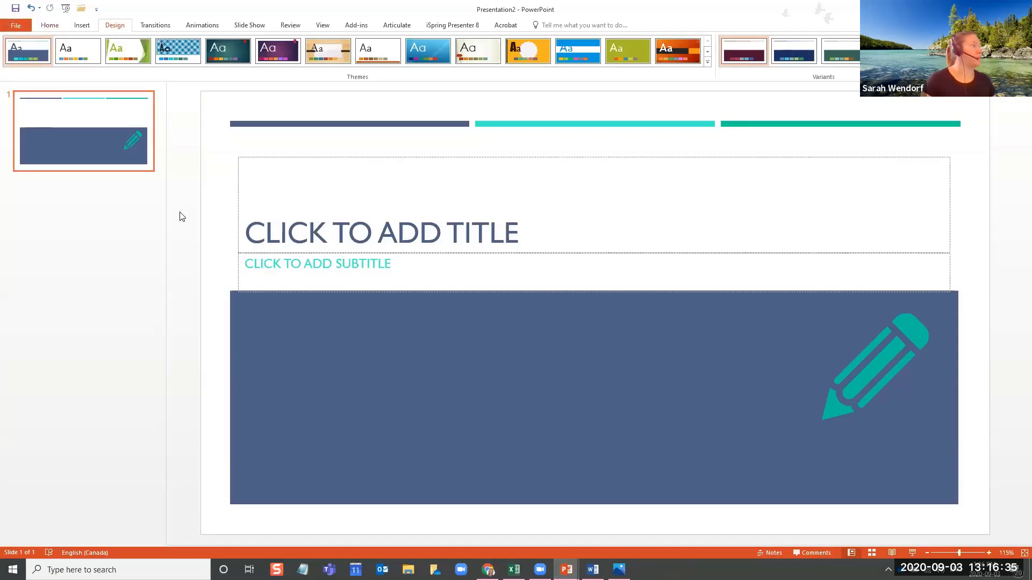
pyautogui.click(49, 26)
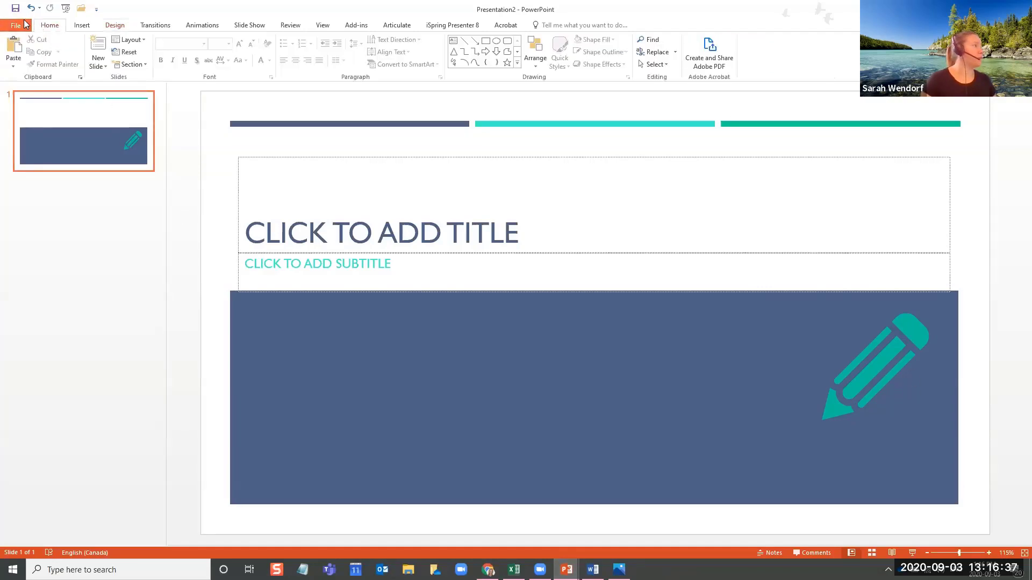
pyautogui.click(16, 25)
pyautogui.click(21, 72)
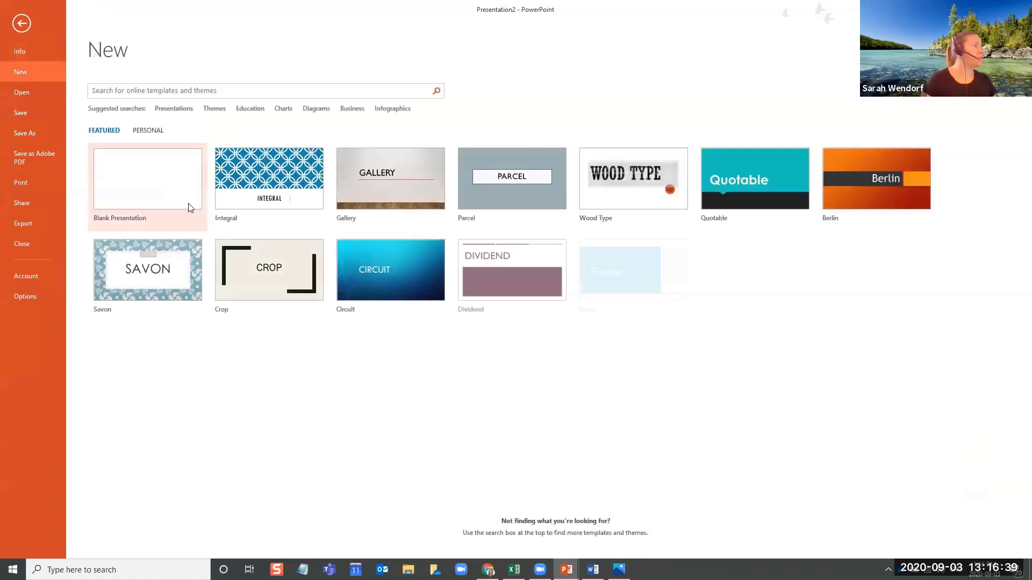
pyautogui.press('Escape')
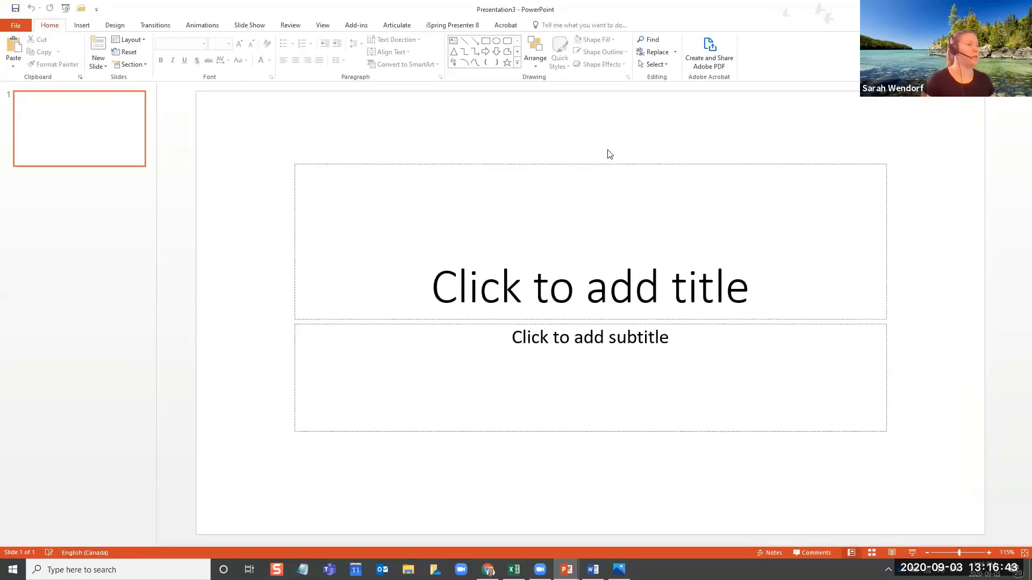
# Delete the title and subtitle placeholders from the blank slide
pyautogui.click(645, 282)
pyautogui.click(682, 325)
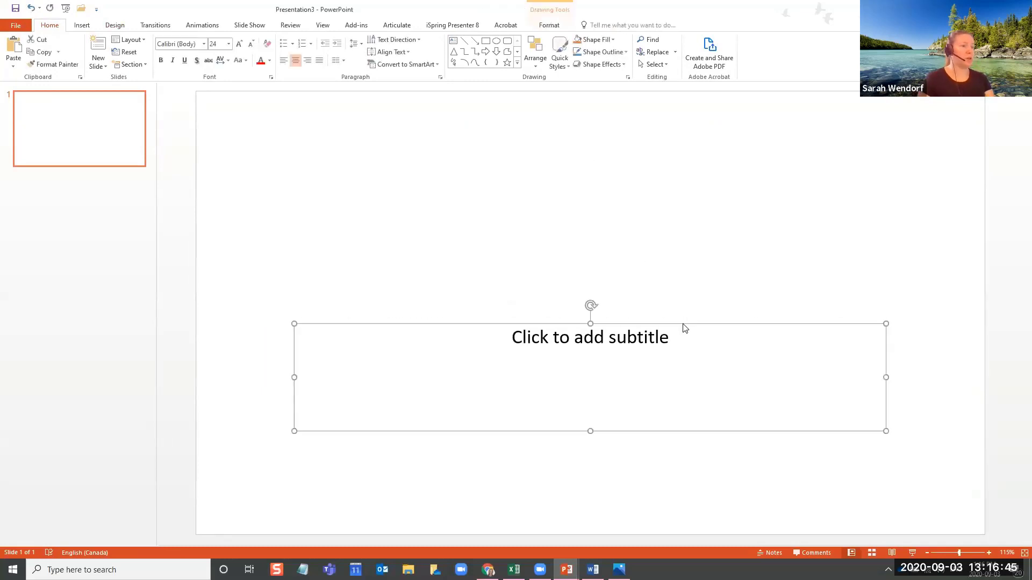
pyautogui.press('Delete')
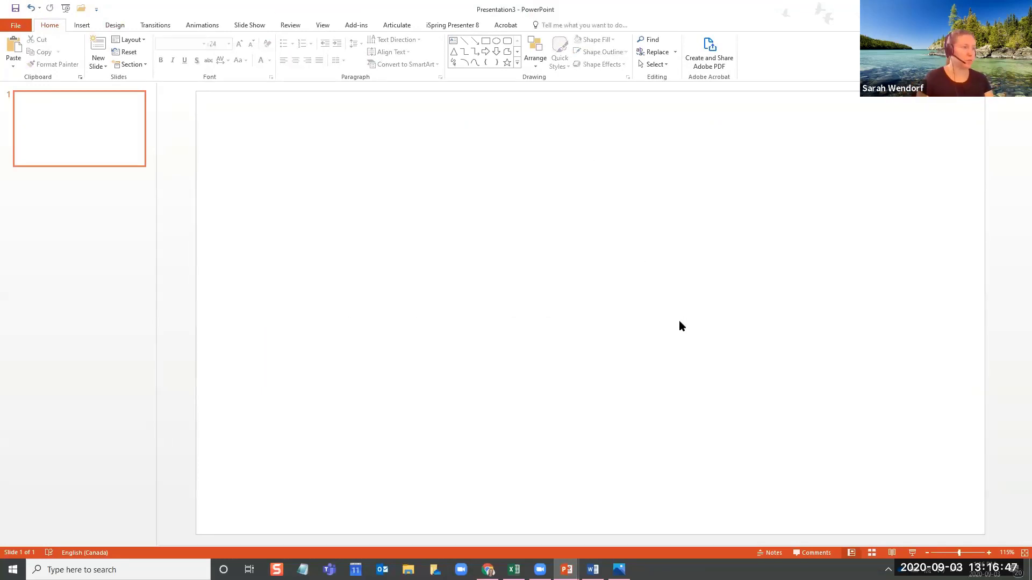
# Search online pictures for "pencil icon" and insert a solid black pencil icon on the slide
pyautogui.click(116, 27)
pyautogui.click(81, 25)
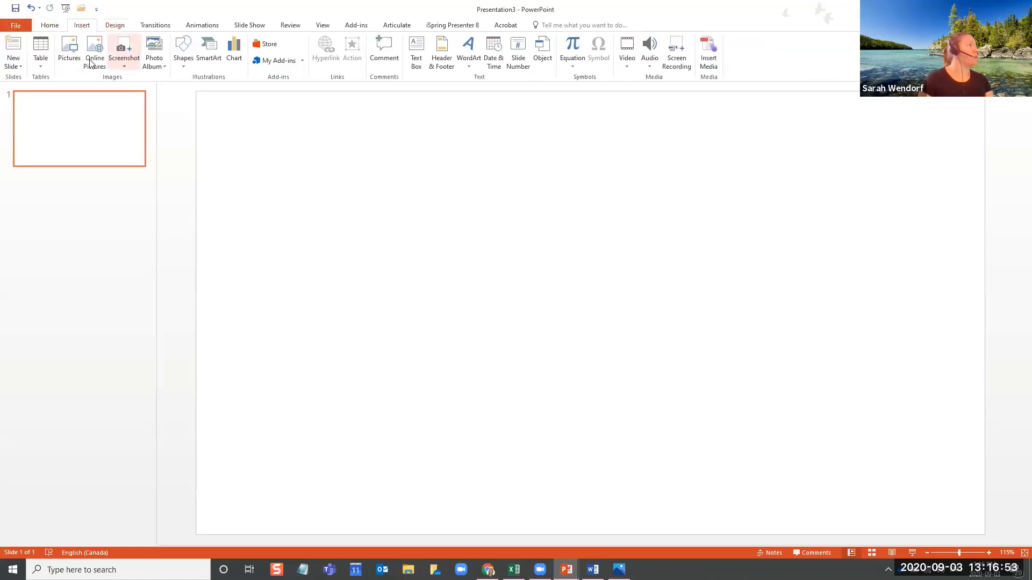
pyautogui.click(95, 53)
pyautogui.click(575, 116)
pyautogui.write('pencil icon')
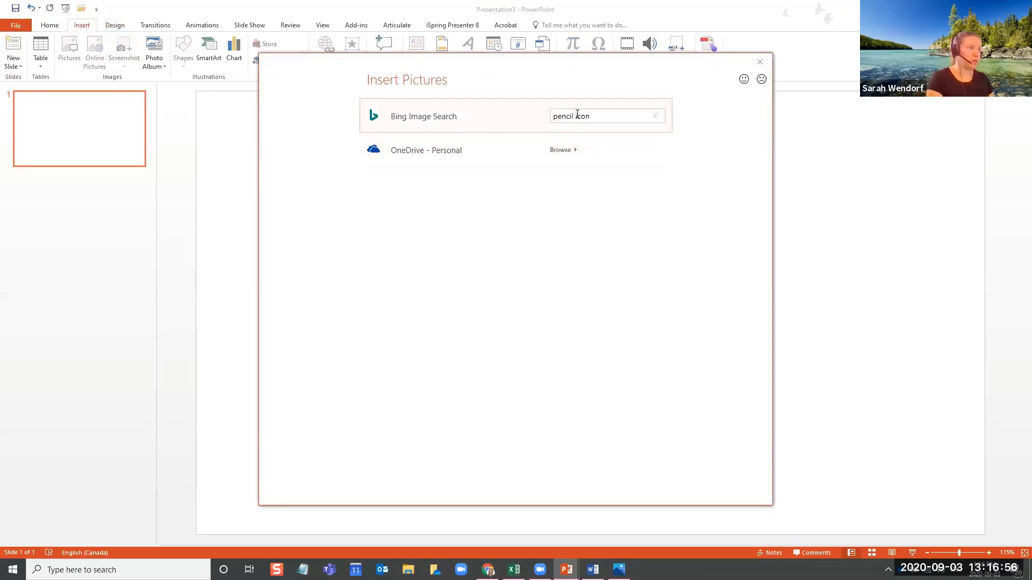
pyautogui.press('Return')
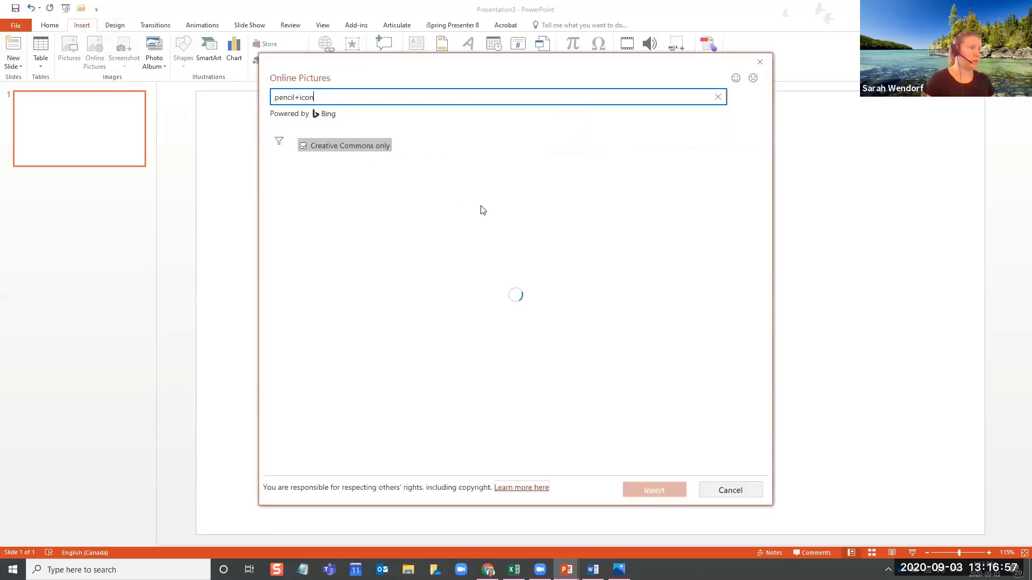
pyautogui.click(475, 214)
pyautogui.click(661, 489)
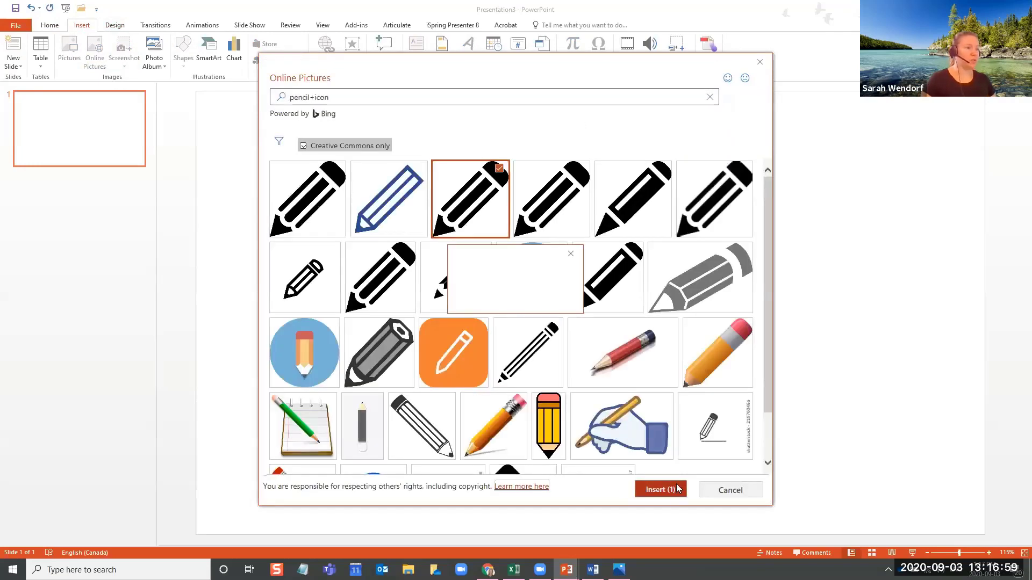
pyautogui.click(935, 306)
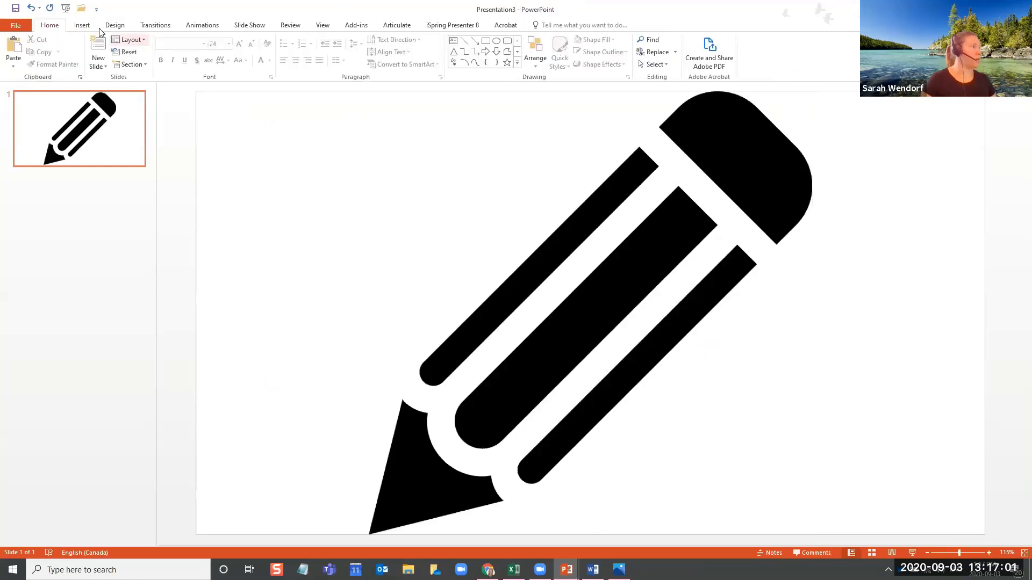
# Recolor the pencil picture dark blue
pyautogui.click(82, 25)
pyautogui.click(661, 273)
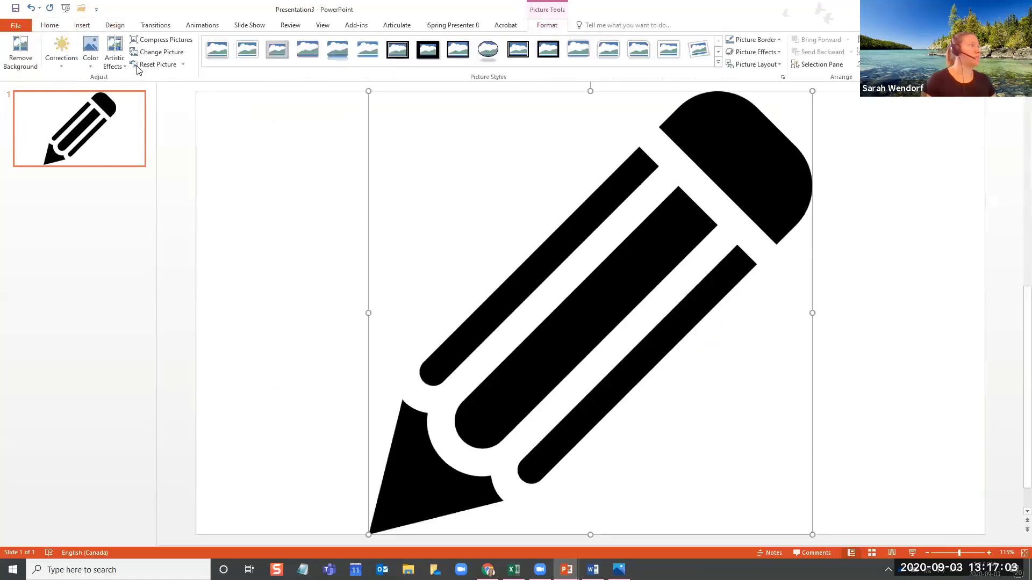
pyautogui.click(90, 51)
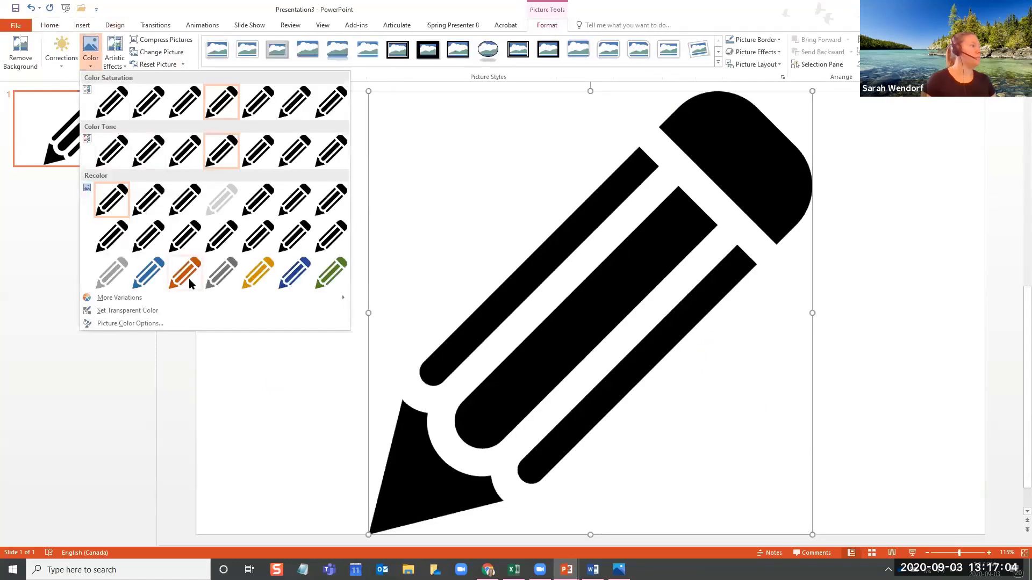
pyautogui.click(285, 282)
pyautogui.click(864, 301)
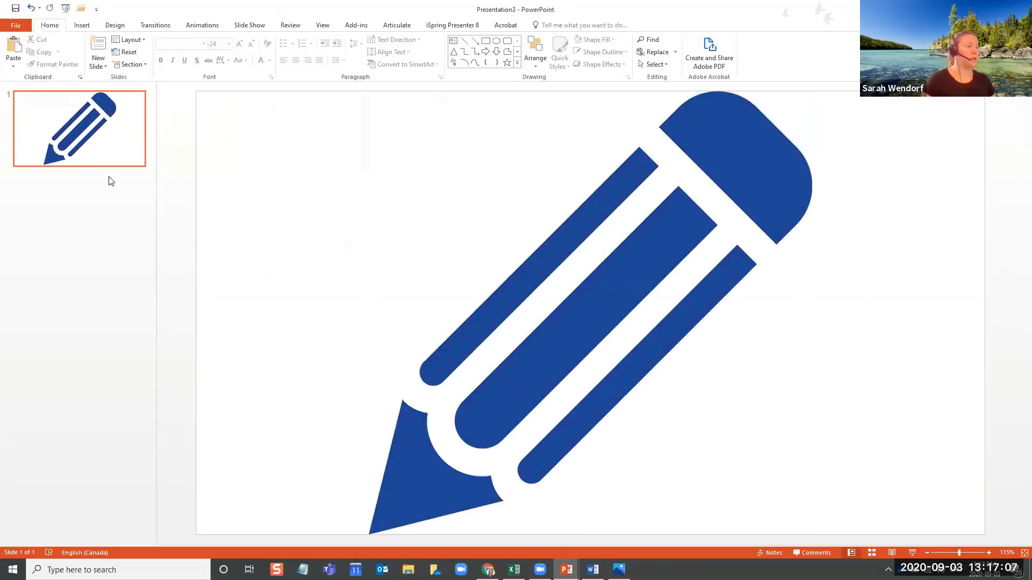
# Start saving a copy of the presentation to the Desktop with the file name Pencil
pyautogui.click(14, 27)
pyautogui.click(36, 132)
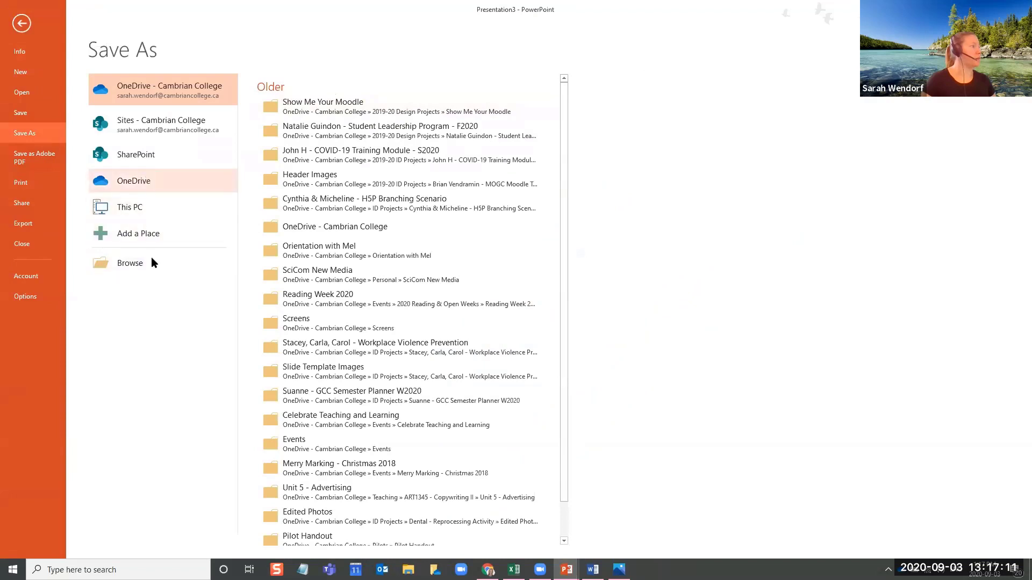
pyautogui.click(130, 263)
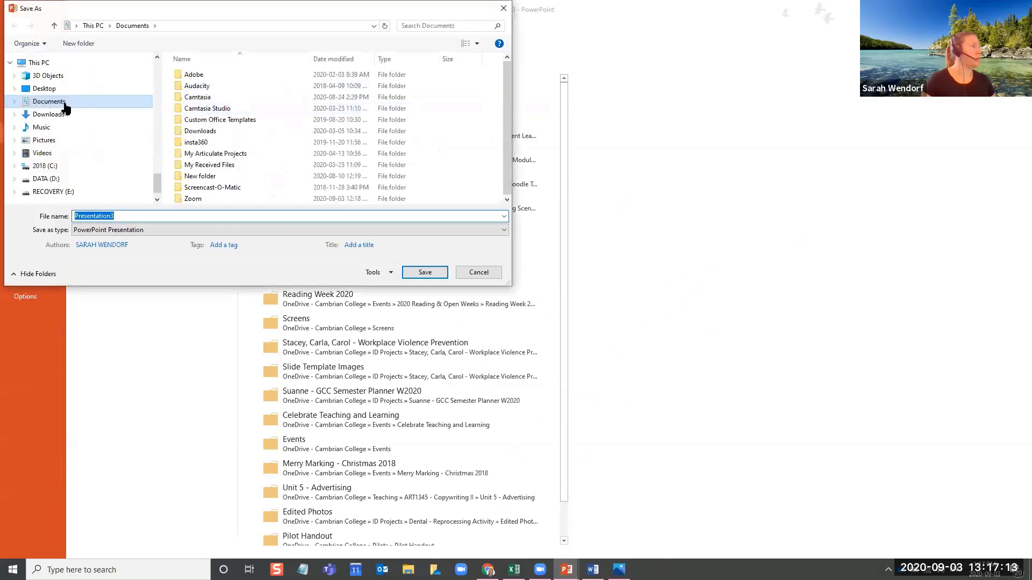
pyautogui.click(27, 87)
pyautogui.click(146, 226)
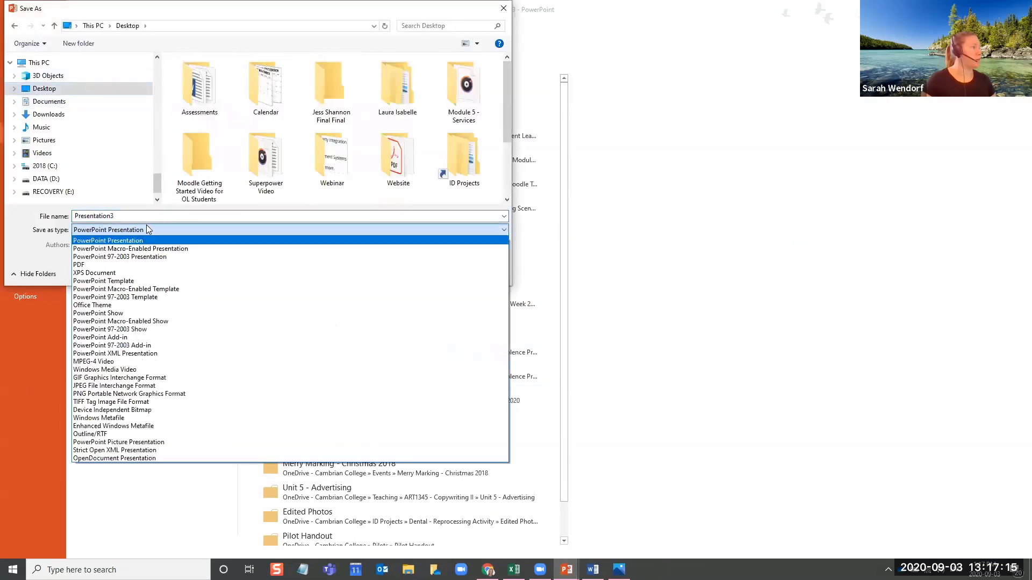
pyautogui.click(132, 215)
pyautogui.click(138, 214)
pyautogui.write('Pencil')
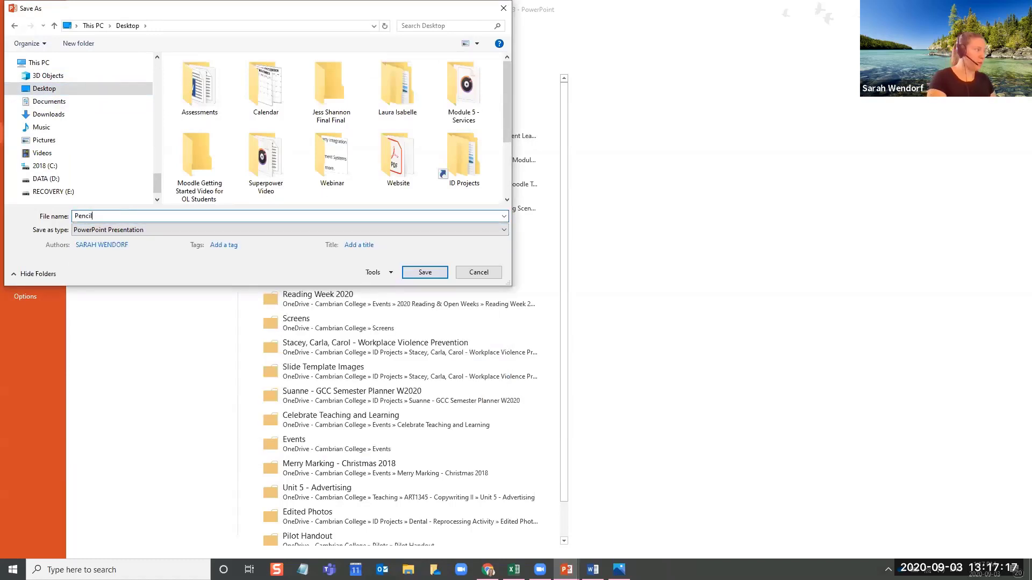
# Save the file in PNG Portable Network Graphics format, exporting just the current slide
pyautogui.click(146, 230)
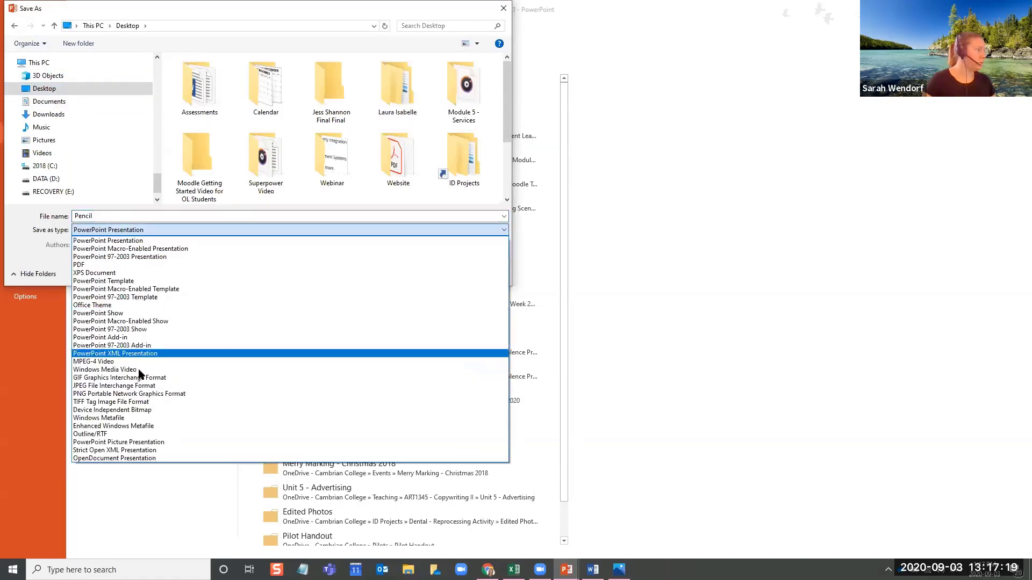
pyautogui.click(159, 396)
pyautogui.click(424, 273)
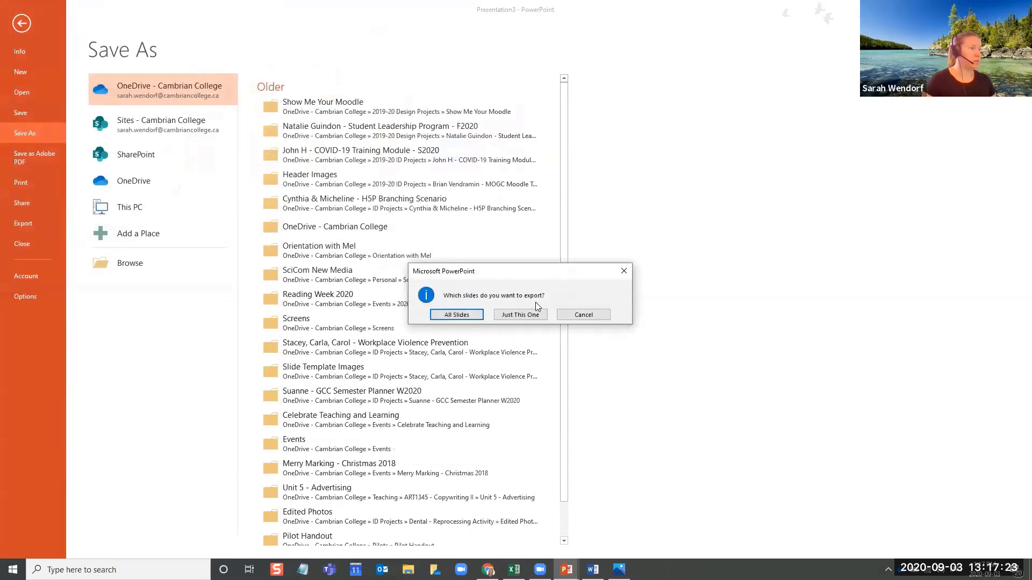
pyautogui.click(535, 318)
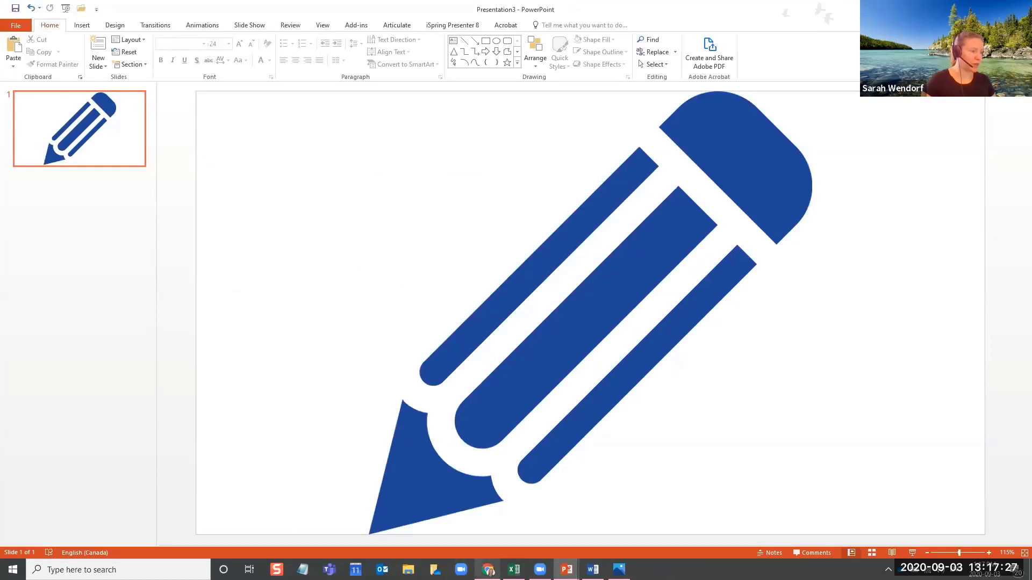
# Switch to the Copywriting II course in Chrome and expand the Course Information section
pyautogui.click(487, 570)
pyautogui.click(510, 226)
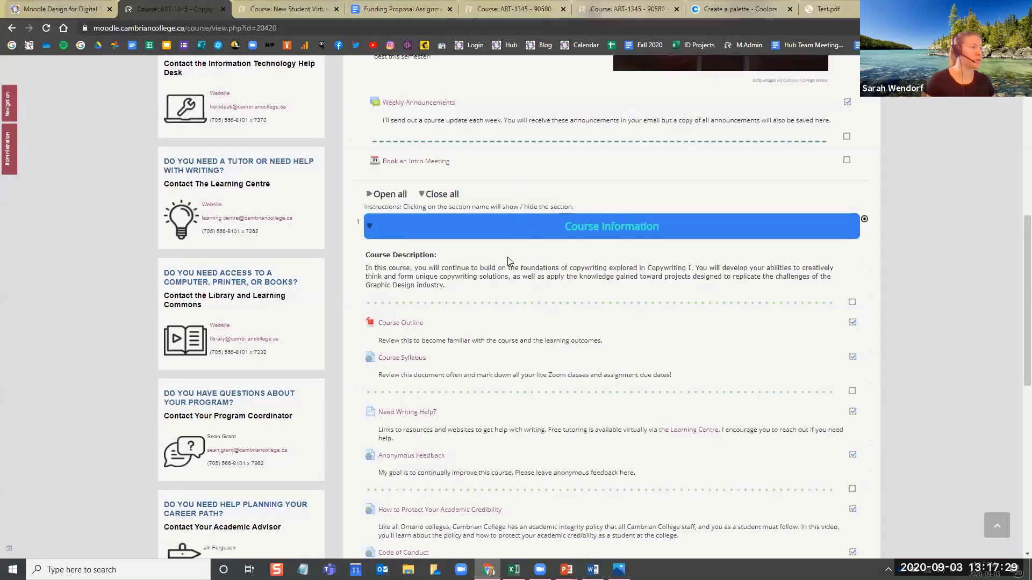
pyautogui.scroll(10, 773, 247)
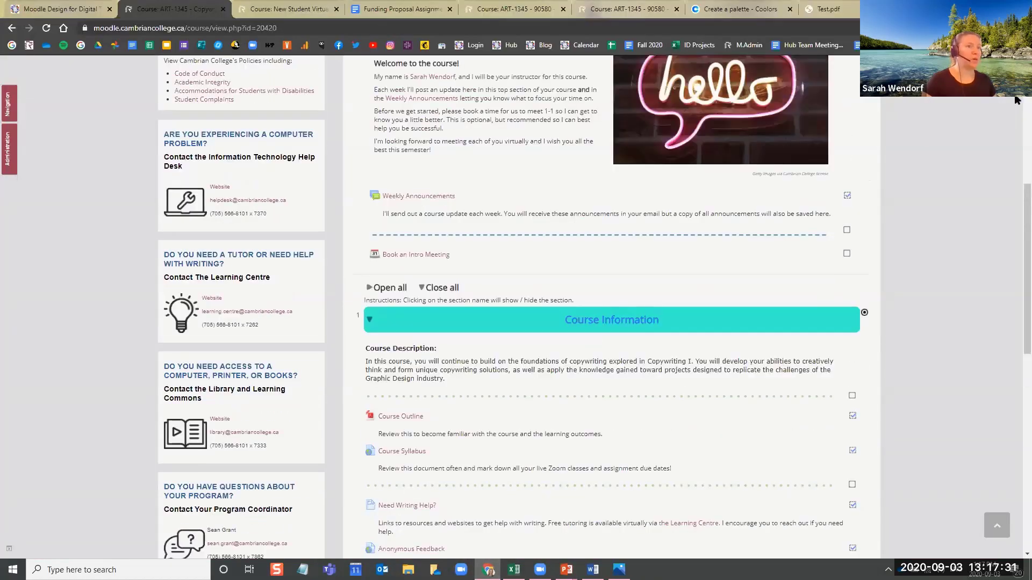
# Return from the student view to the normal role and turn on editing for the course
pyautogui.click(858, 129)
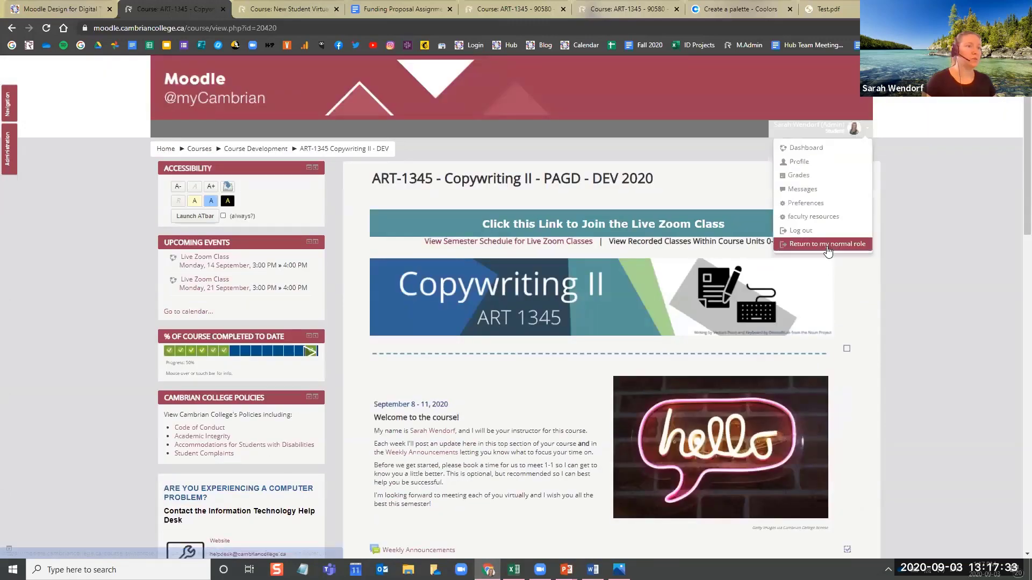
pyautogui.click(822, 251)
pyautogui.scroll(-10, 917, 323)
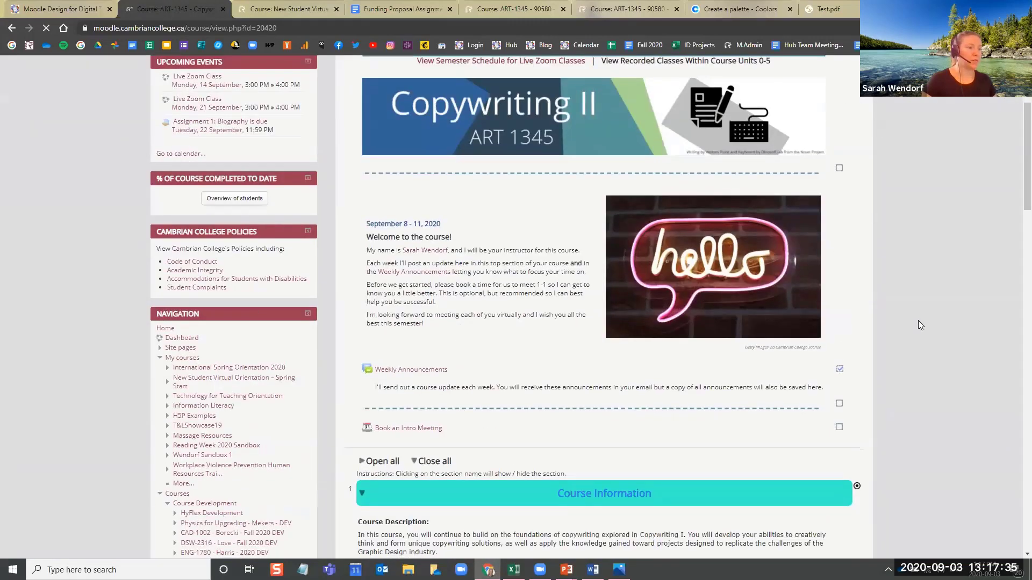
pyautogui.scroll(-6, 859, 296)
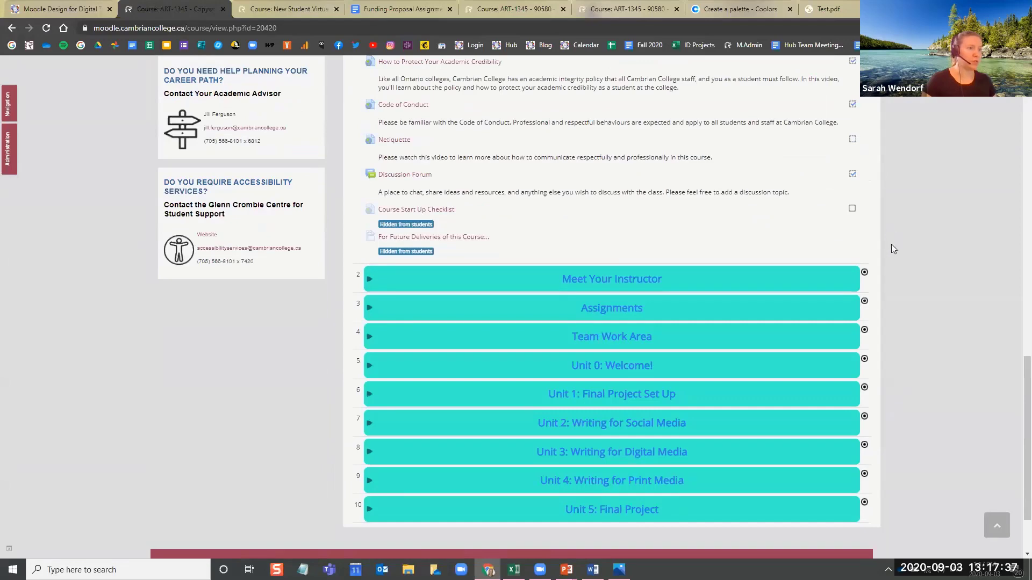
pyautogui.scroll(15, 891, 244)
pyautogui.click(847, 148)
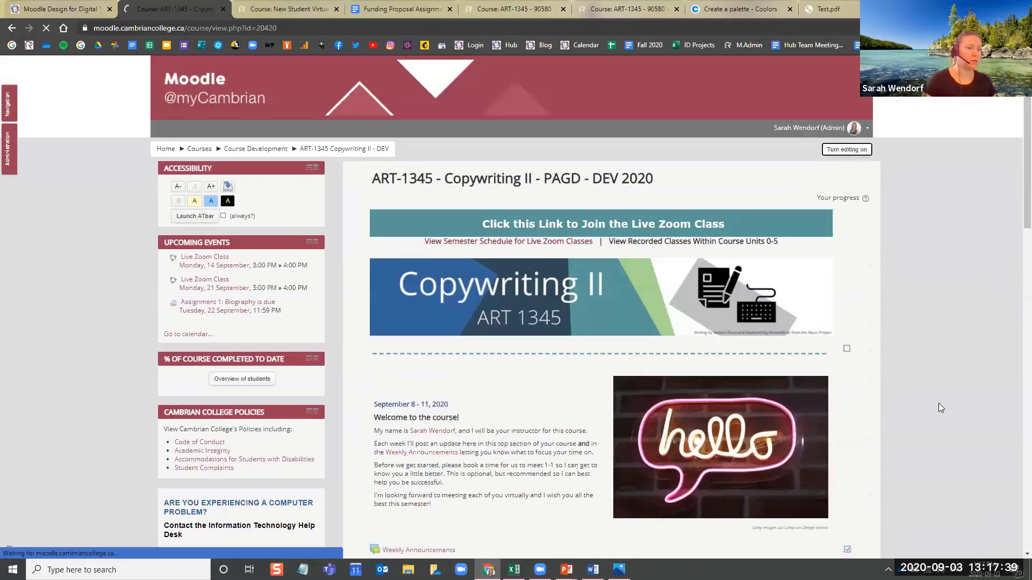
# Start adding a new Label resource to the top section of the ART-1345 Copywriting II DEV 2020 course
pyautogui.scroll(-5, 917, 408)
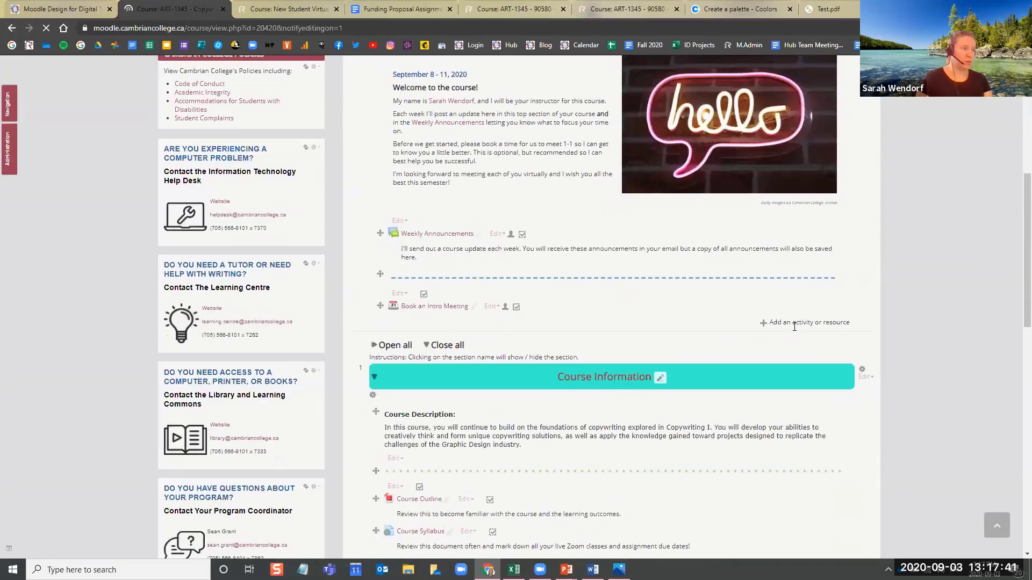
pyautogui.click(818, 322)
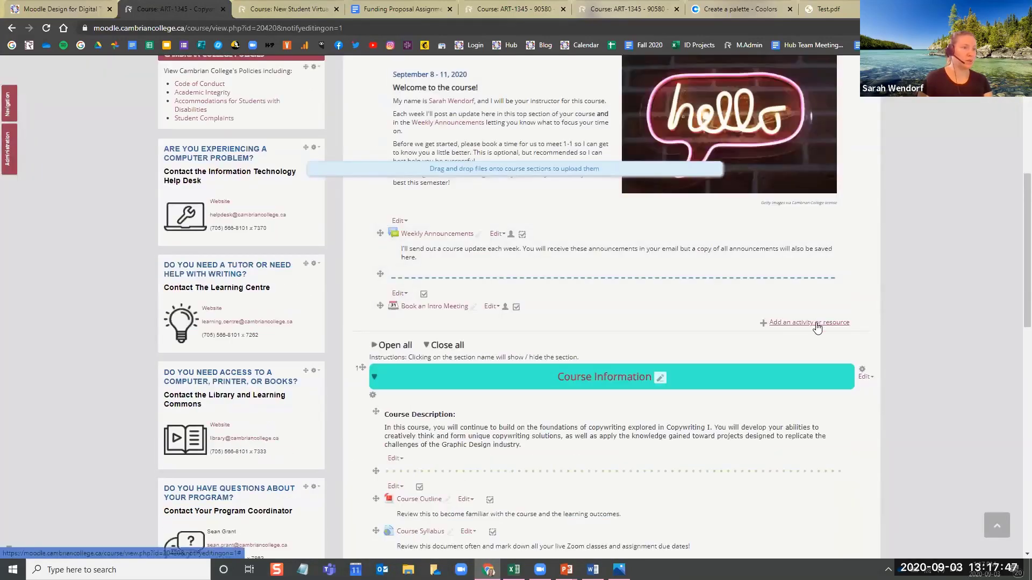
pyautogui.click(814, 322)
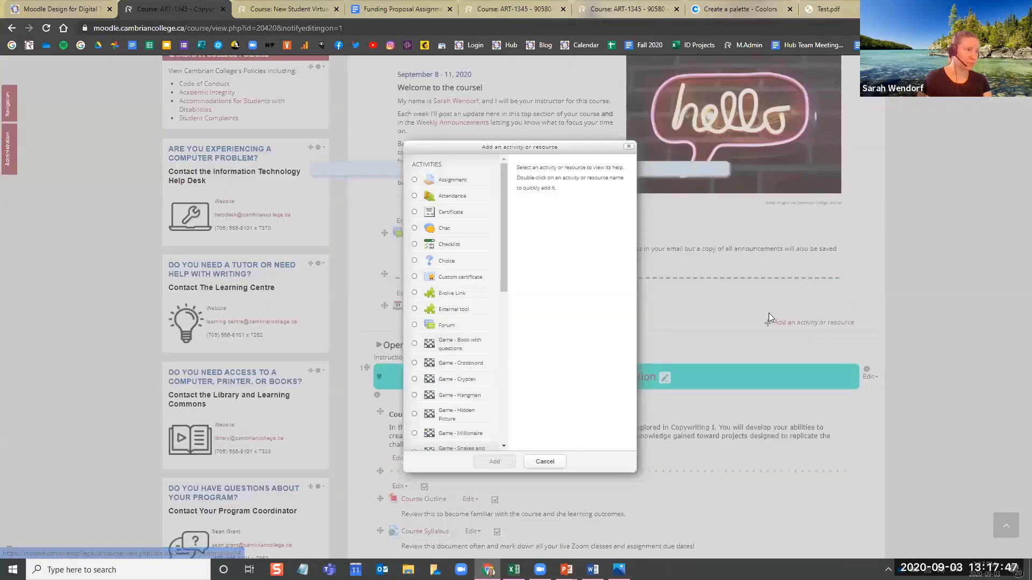
pyautogui.scroll(-10, 447, 299)
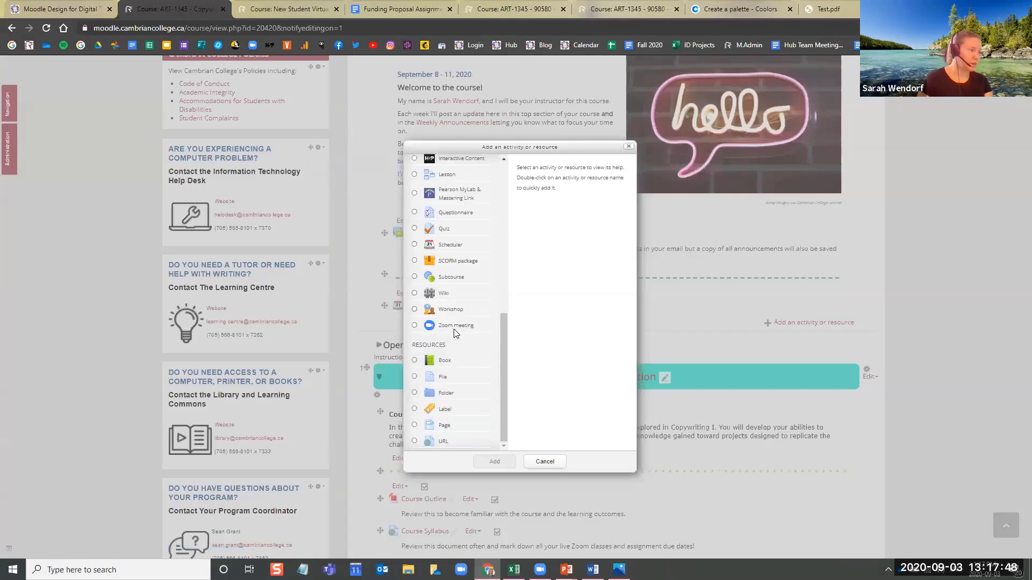
pyautogui.click(457, 411)
pyautogui.click(455, 431)
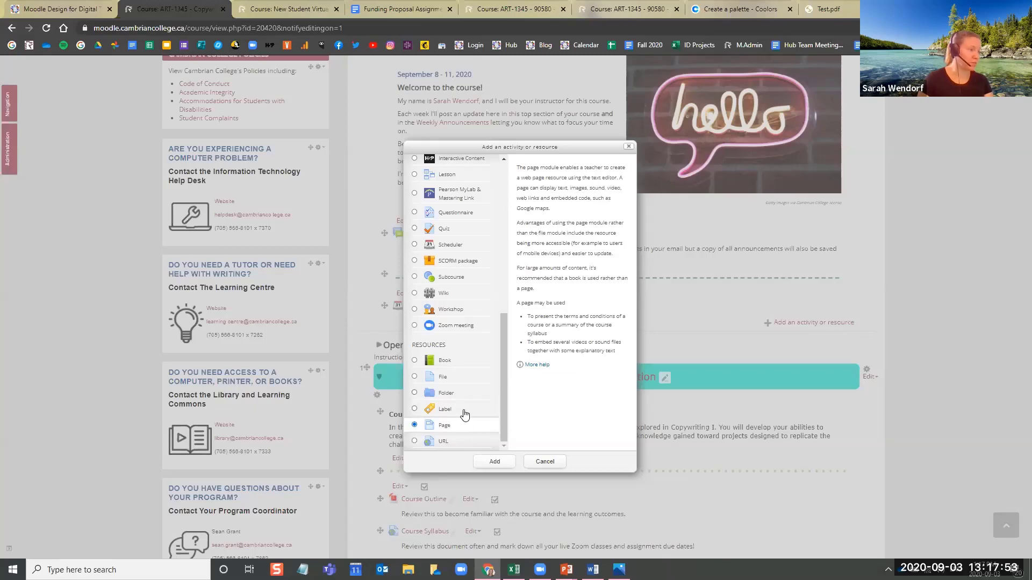
pyautogui.click(464, 412)
pyautogui.click(494, 463)
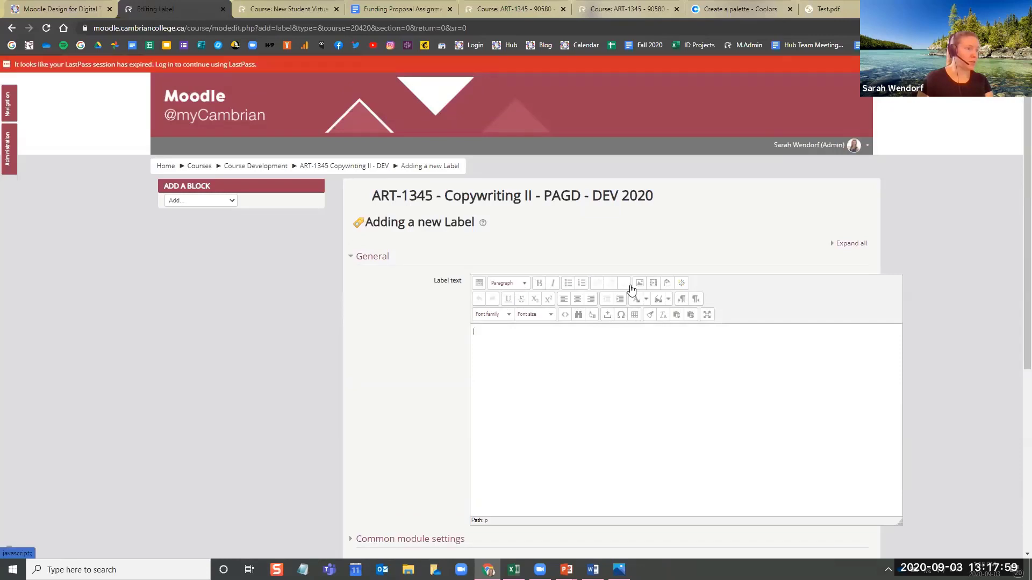
# Upload the Pencil PNG file from the Desktop as an image for the label text
pyautogui.click(639, 283)
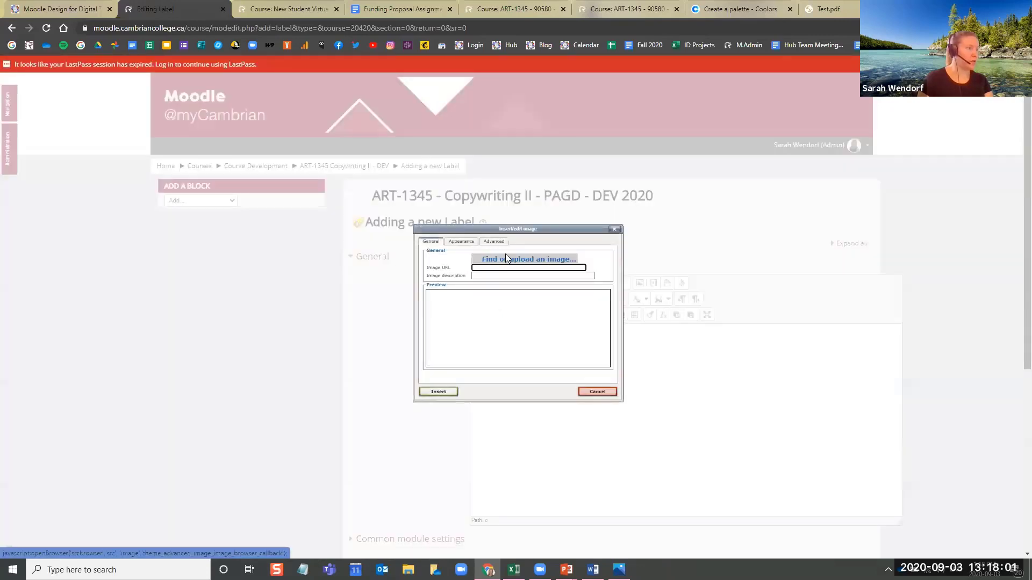
pyautogui.click(505, 255)
pyautogui.click(548, 256)
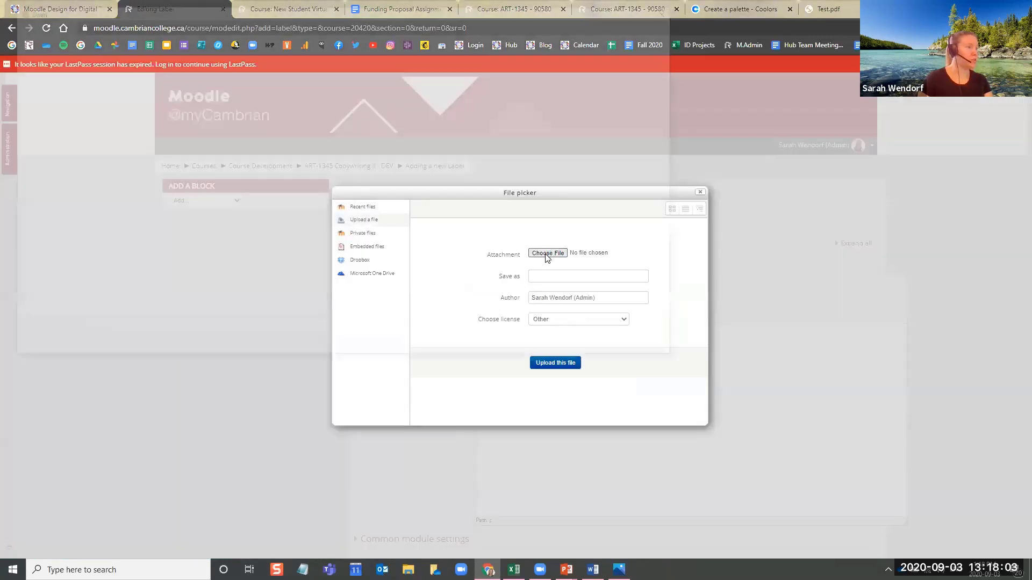
pyautogui.scroll(-5, 483, 215)
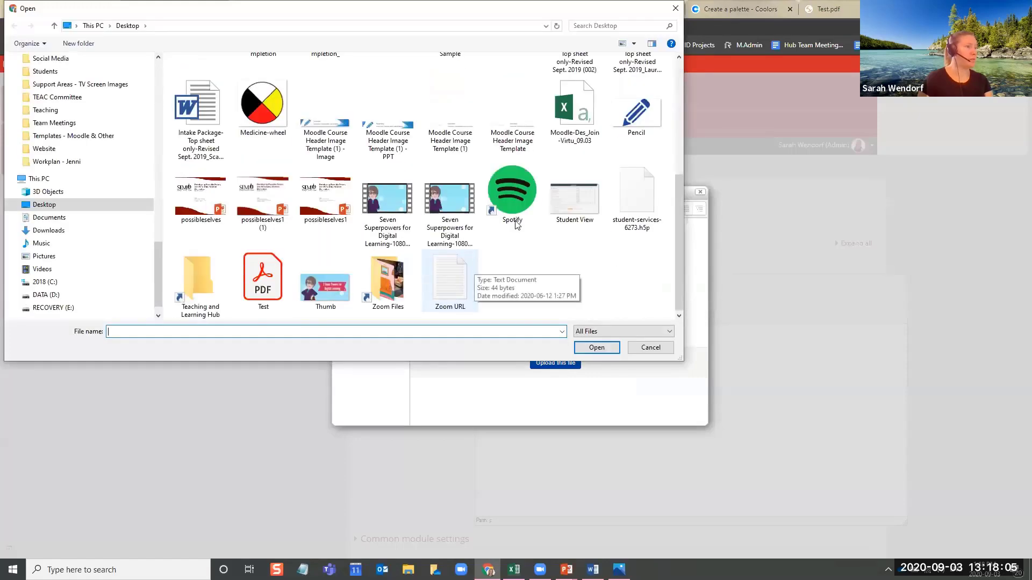
pyautogui.click(636, 110)
pyautogui.click(597, 347)
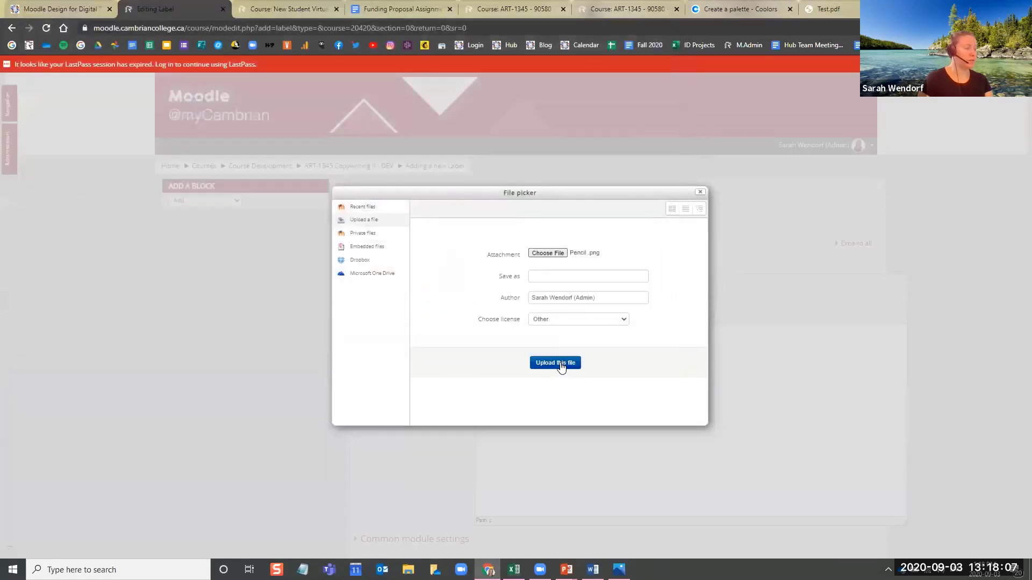
pyautogui.click(558, 363)
# Describe the image as "Pencil icon", set its width to 20% with the height left blank, and insert it into the label
pyautogui.click(539, 274)
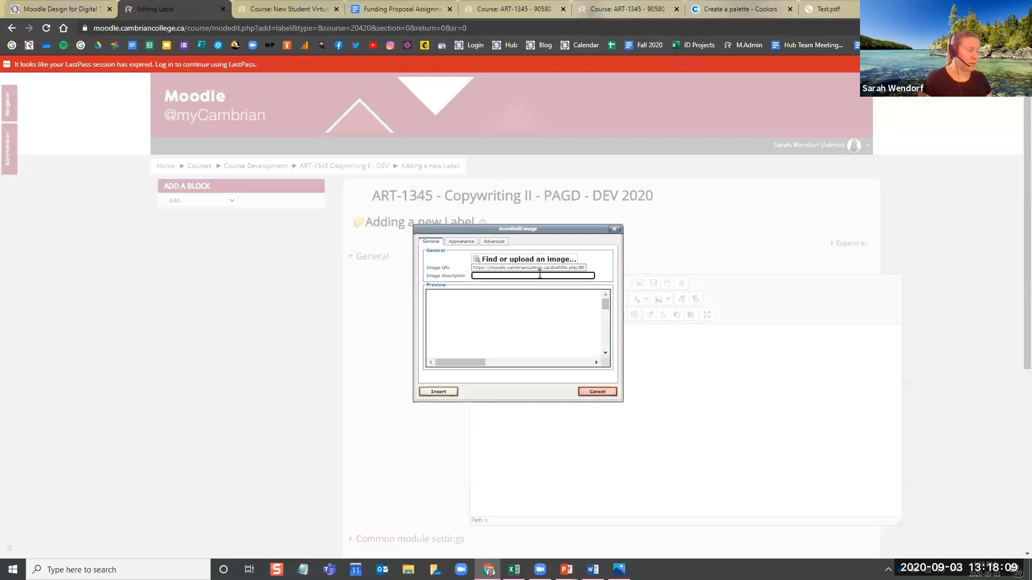
pyautogui.write('Pencil icon')
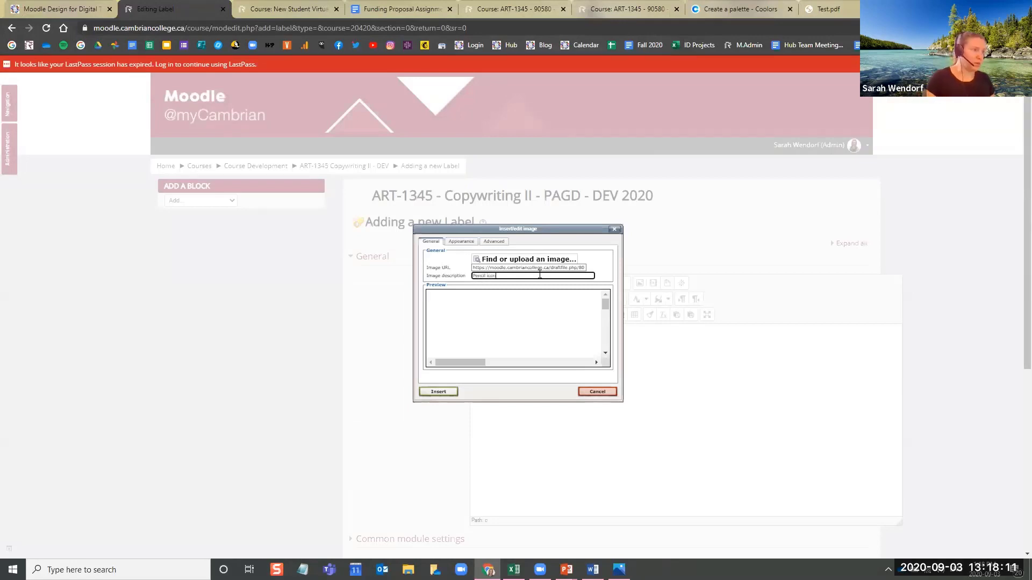
pyautogui.click(460, 241)
pyautogui.moveTo(489, 273); pyautogui.dragTo(454, 269)
pyautogui.write('20')
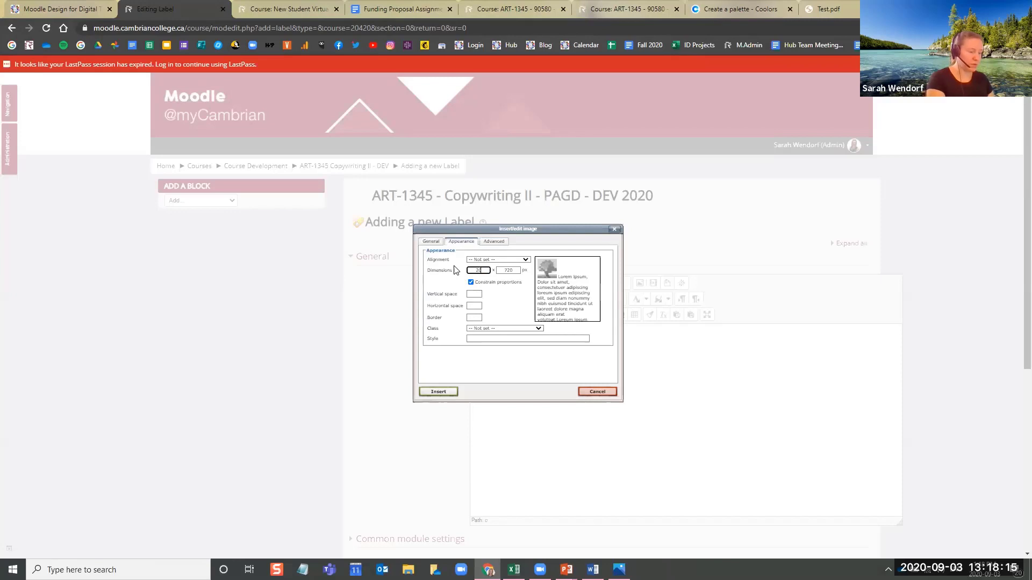
pyautogui.write('%')
pyautogui.click(517, 270)
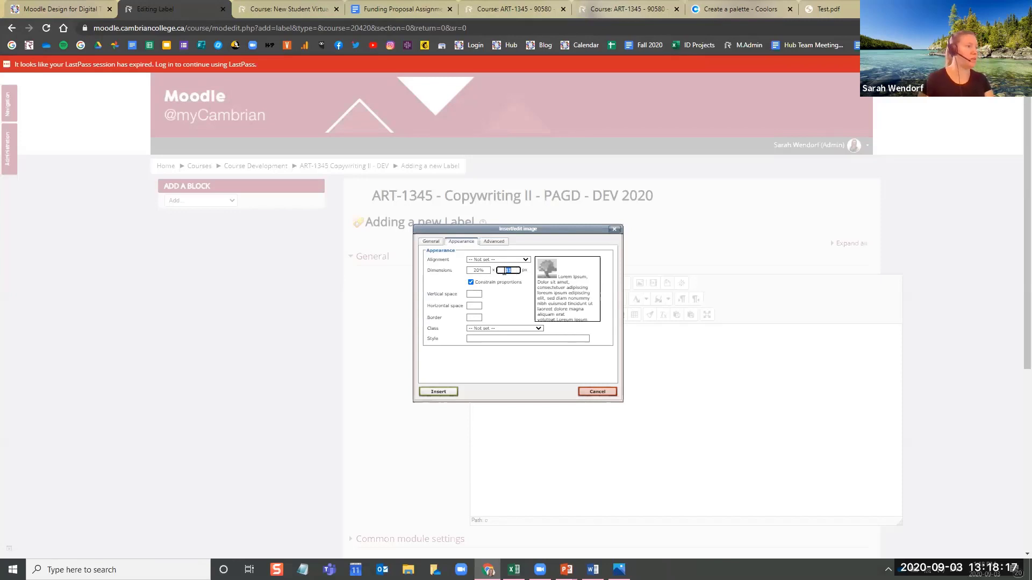
pyautogui.click(438, 392)
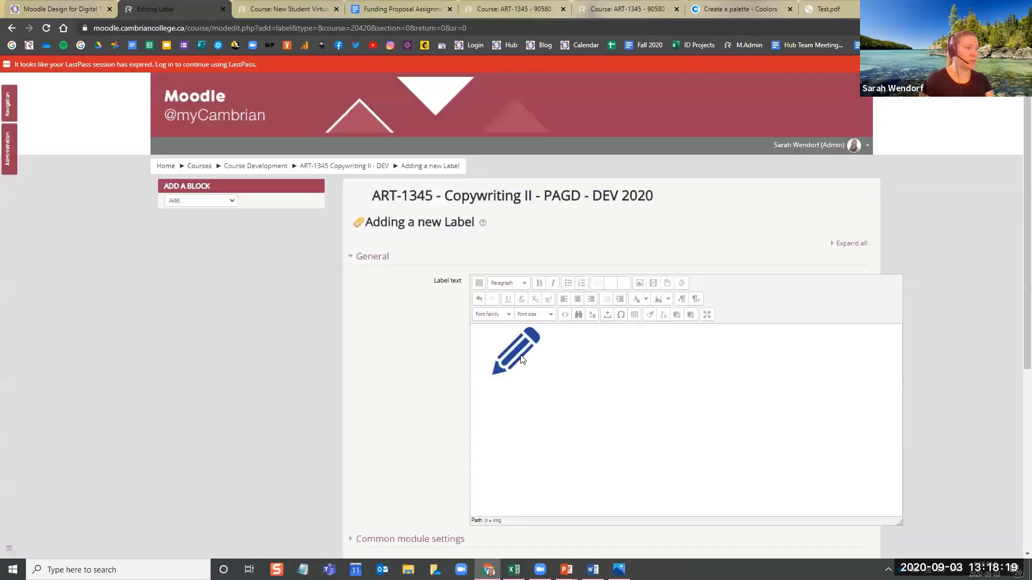
# Save the label, return to the course, and check the pencil icon on the course page
pyautogui.scroll(-5, 587, 373)
pyautogui.click(521, 418)
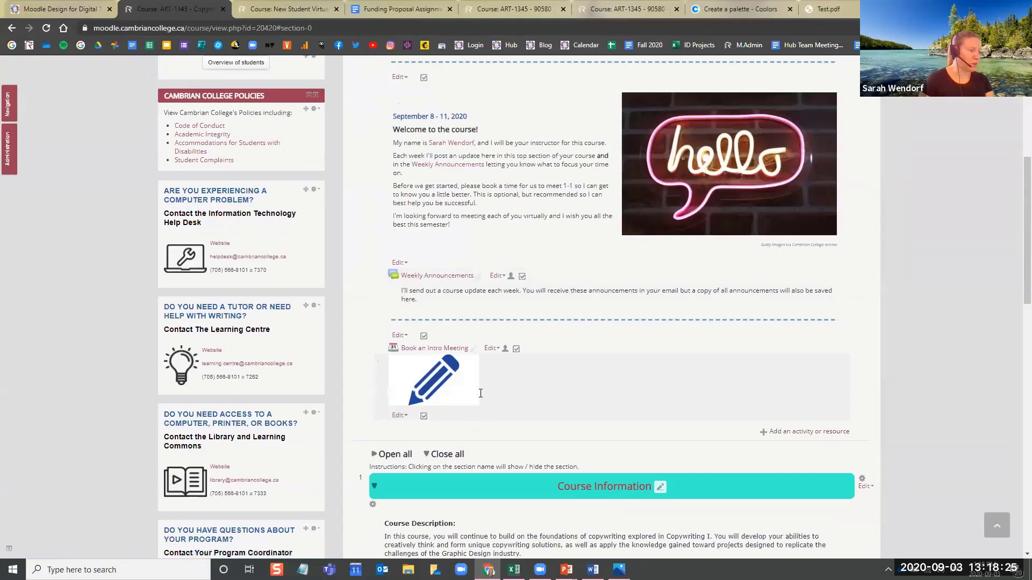
pyautogui.scroll(3, 484, 414)
pyautogui.scroll(-6, 485, 436)
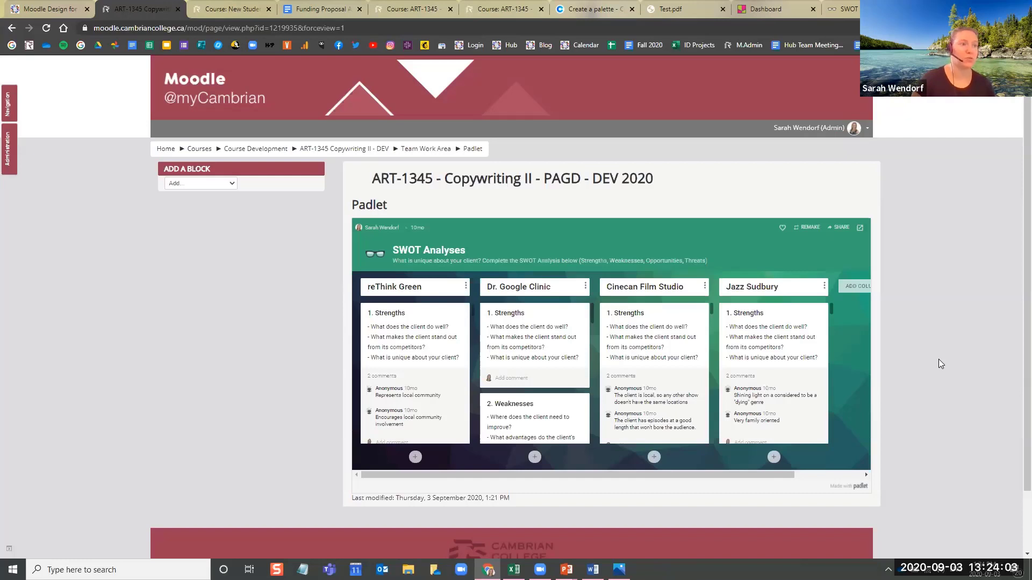
# Switch to the ART-1345 - 90580 Copywriting II course, review its opening content, and collapse the Course Information section
pyautogui.click(516, 6)
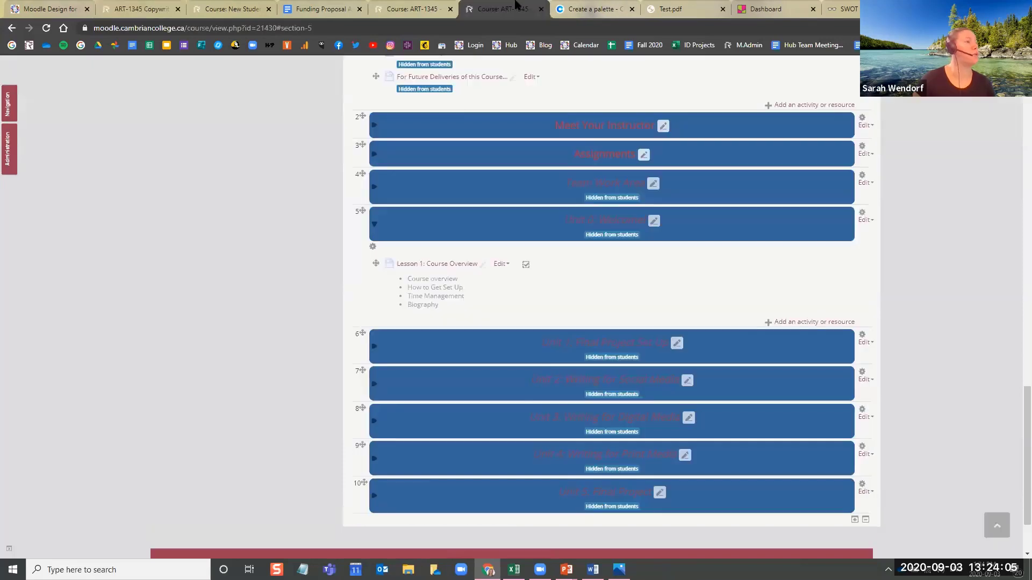
pyautogui.scroll(15, 513, 323)
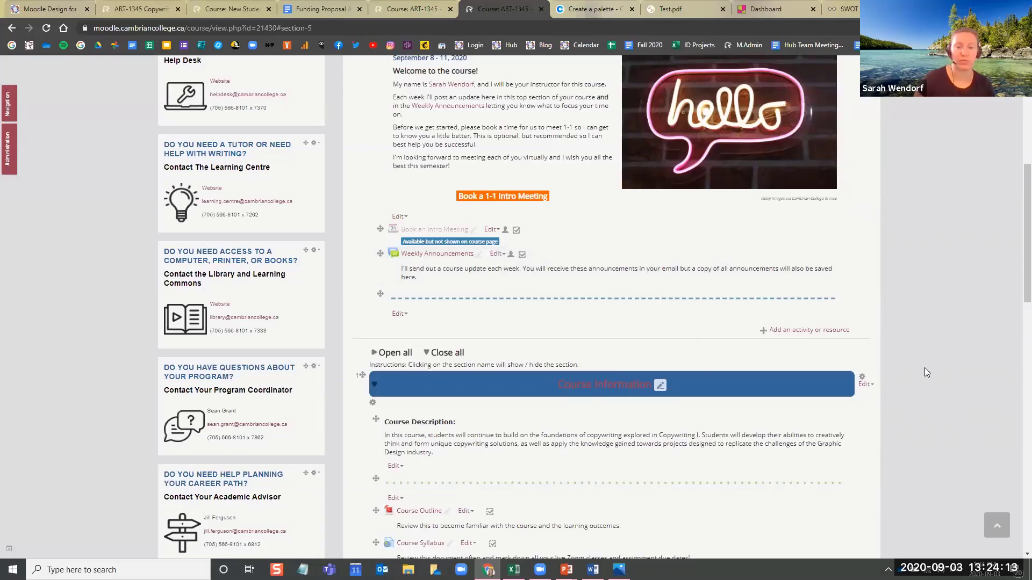
pyautogui.scroll(5, 922, 366)
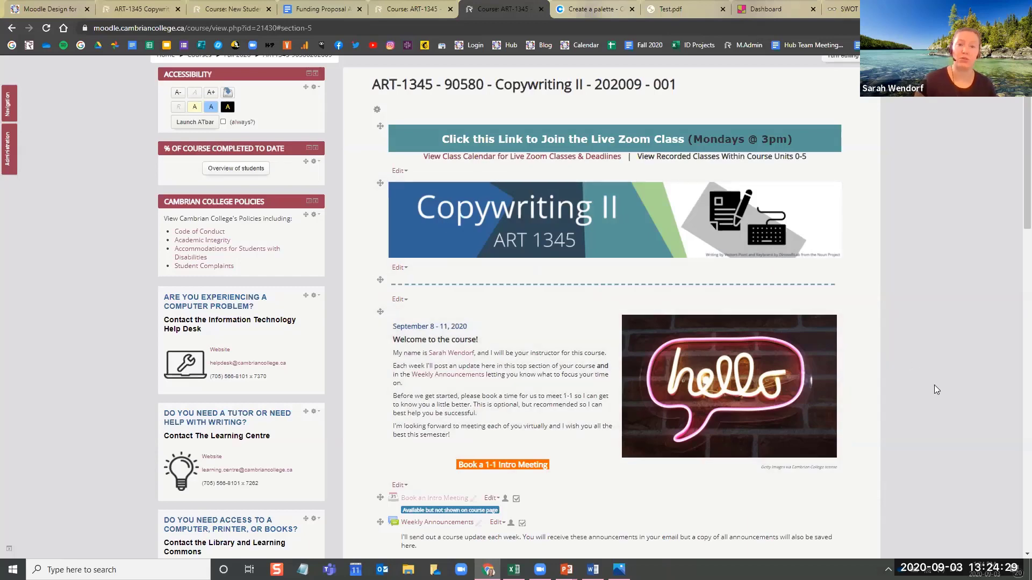
pyautogui.scroll(-5, 918, 375)
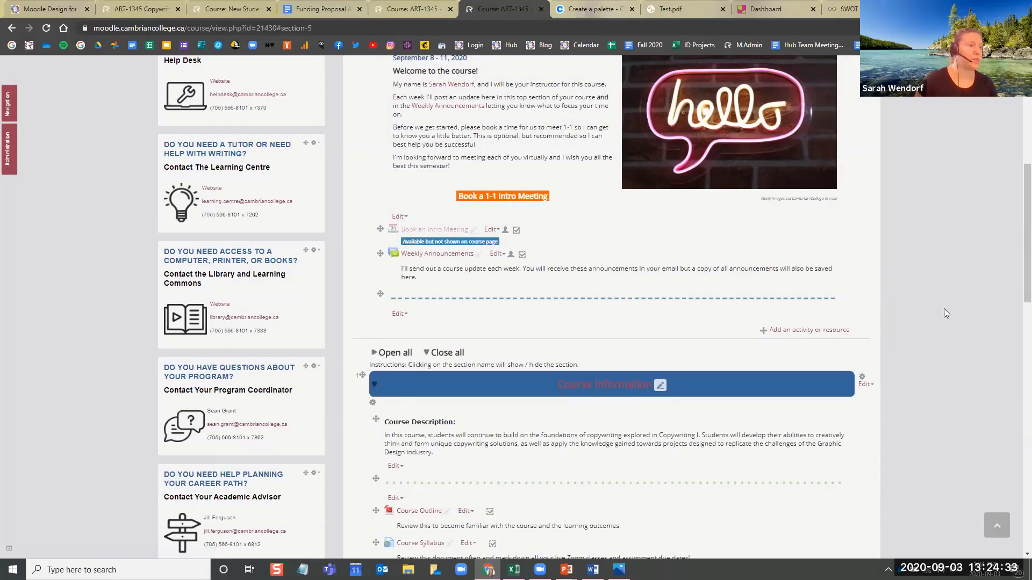
pyautogui.scroll(-3, 924, 349)
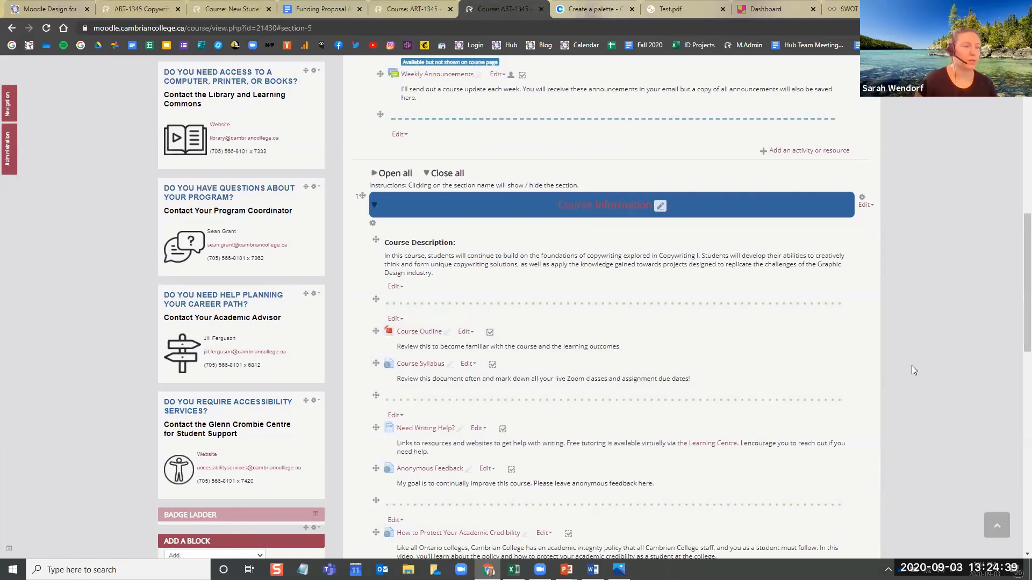
pyautogui.click(471, 214)
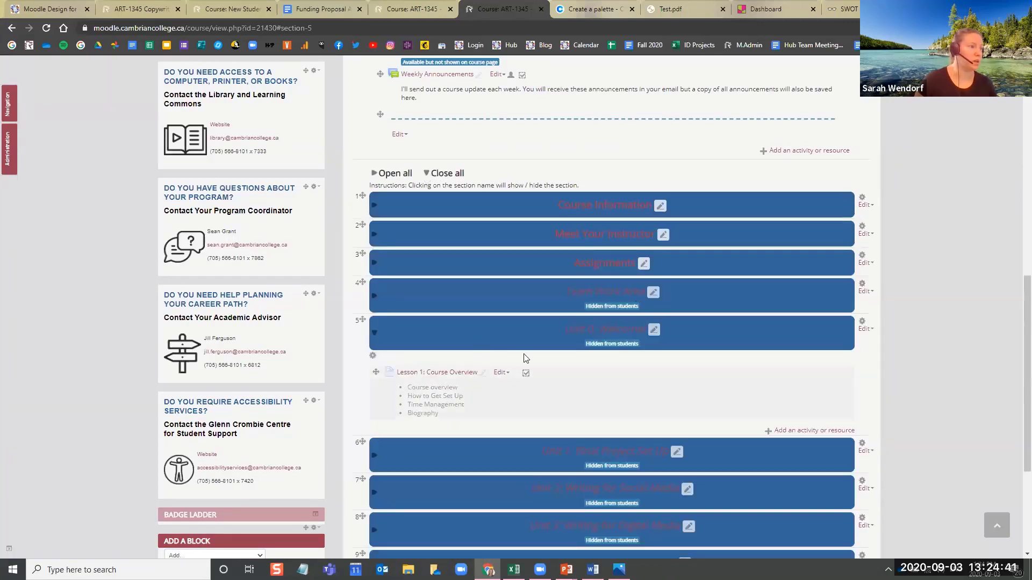